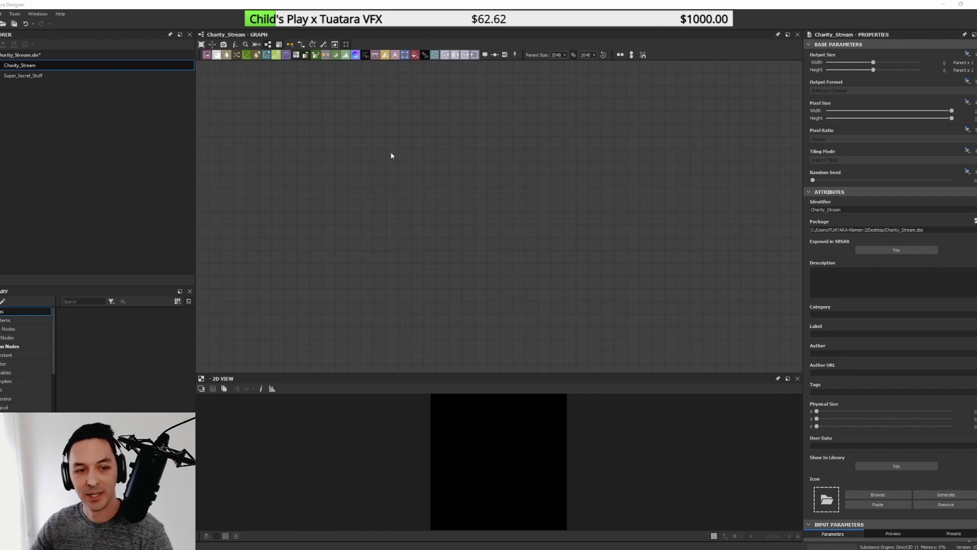
- Add a 3D Worley Noise node to the empty Charity_Stream graph
{"action": "right_click", "coordinate": [407, 175]}
{"action": "left_click", "coordinate": [334, 164]}
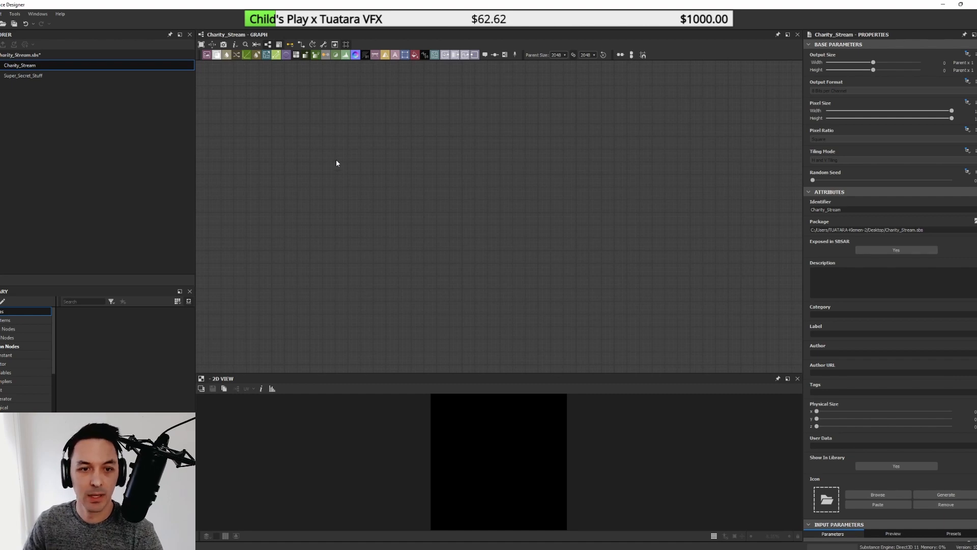
{"action": "key", "text": "space"}
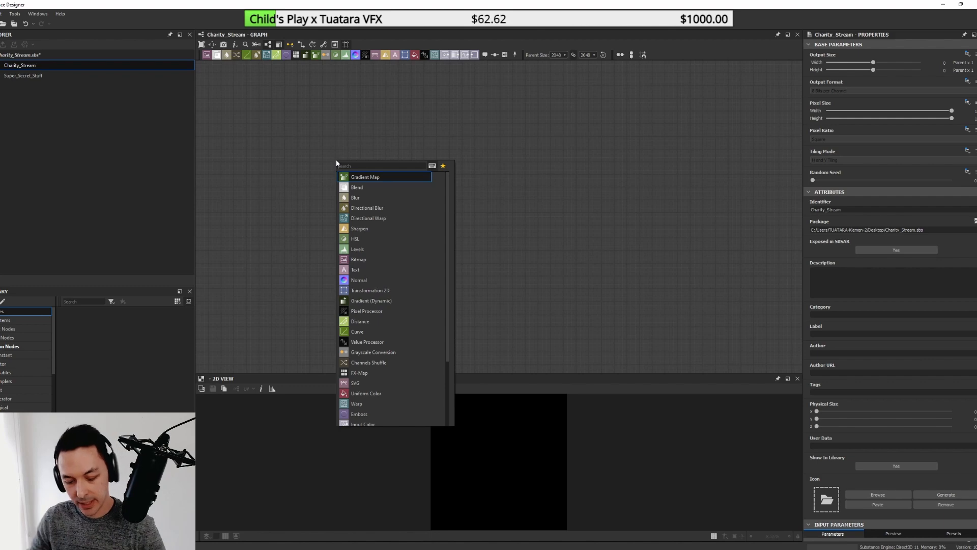
{"action": "type", "text": "3d"}
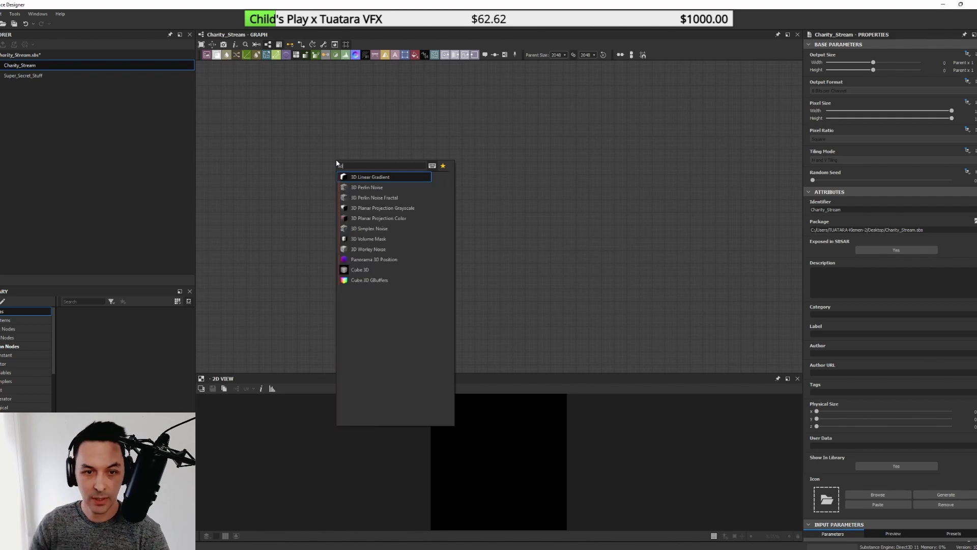
{"action": "left_click", "coordinate": [386, 249]}
{"action": "left_click_drag", "start_coordinate": [351, 169], "coordinate": [356, 195]}
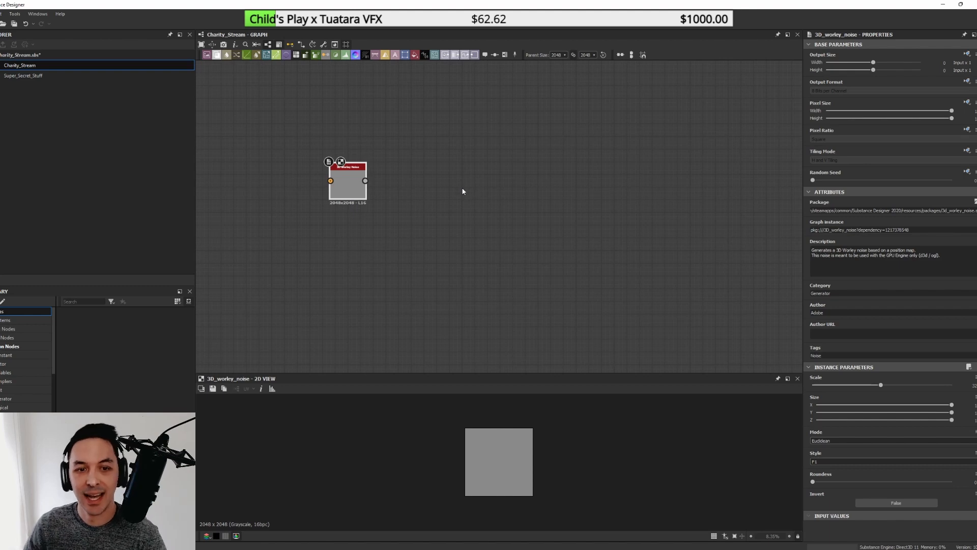
- Reposition the 3D Worley Noise node in the graph and fit its preview to the 2D view
{"action": "left_click_drag", "start_coordinate": [346, 188], "coordinate": [427, 202]}
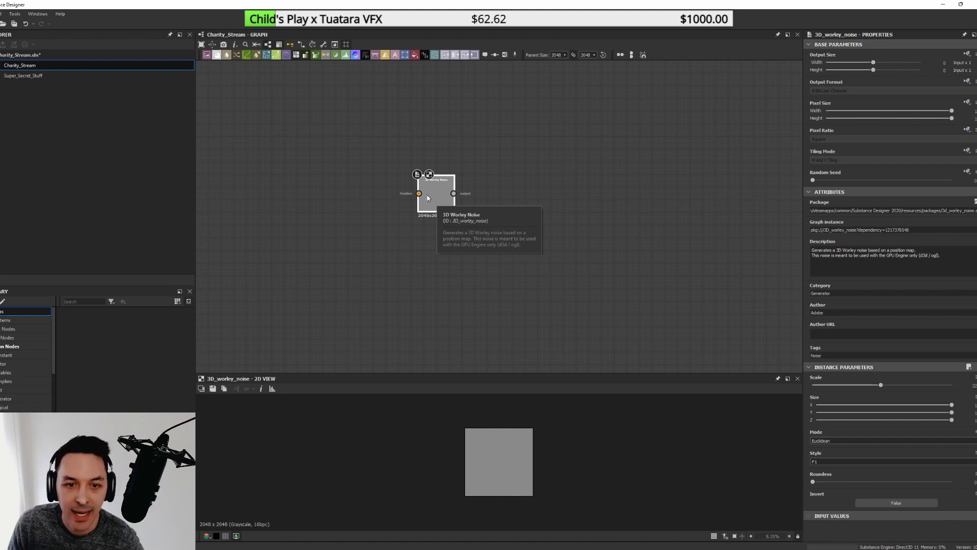
{"action": "left_click_drag", "start_coordinate": [436, 194], "coordinate": [418, 205]}
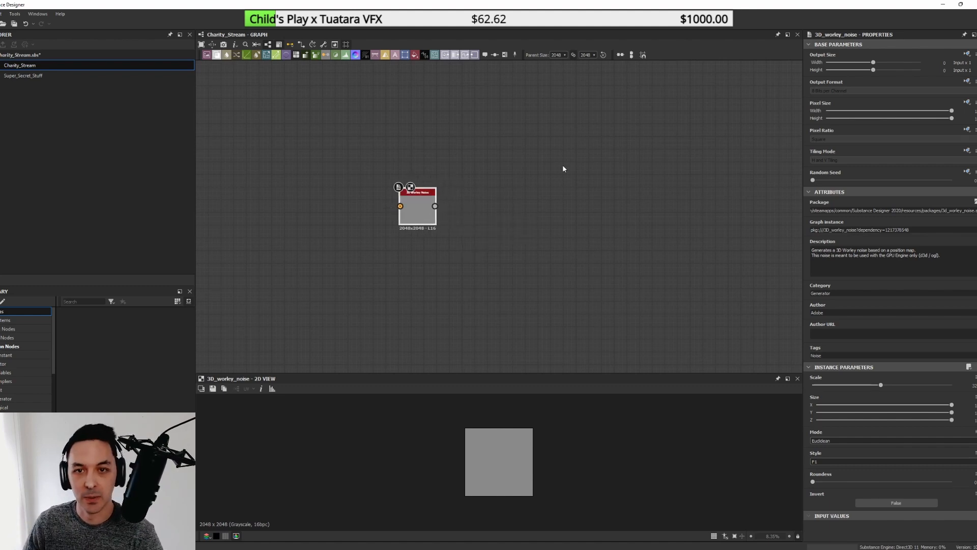
{"action": "middle_click_drag", "start_coordinate": [508, 159], "coordinate": [511, 182]}
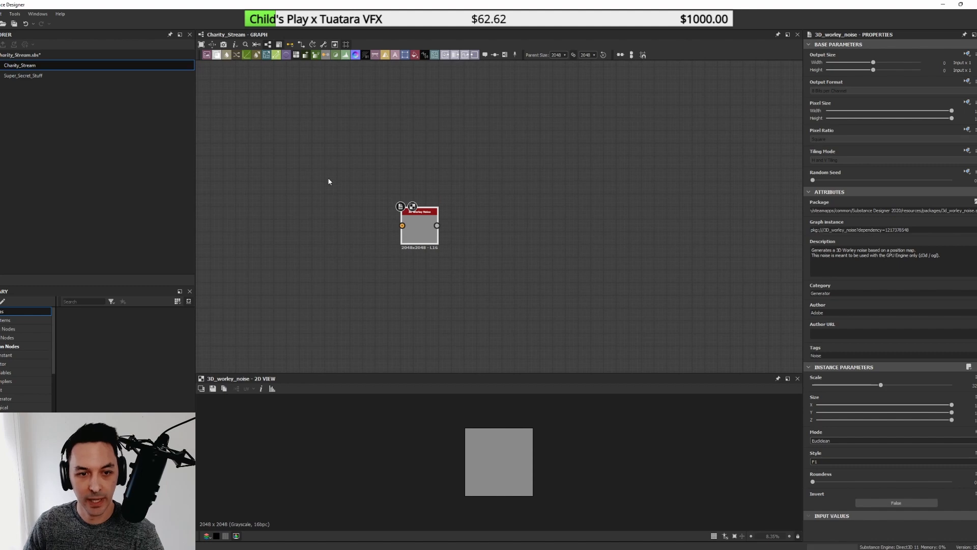
{"action": "left_click", "coordinate": [734, 537]}
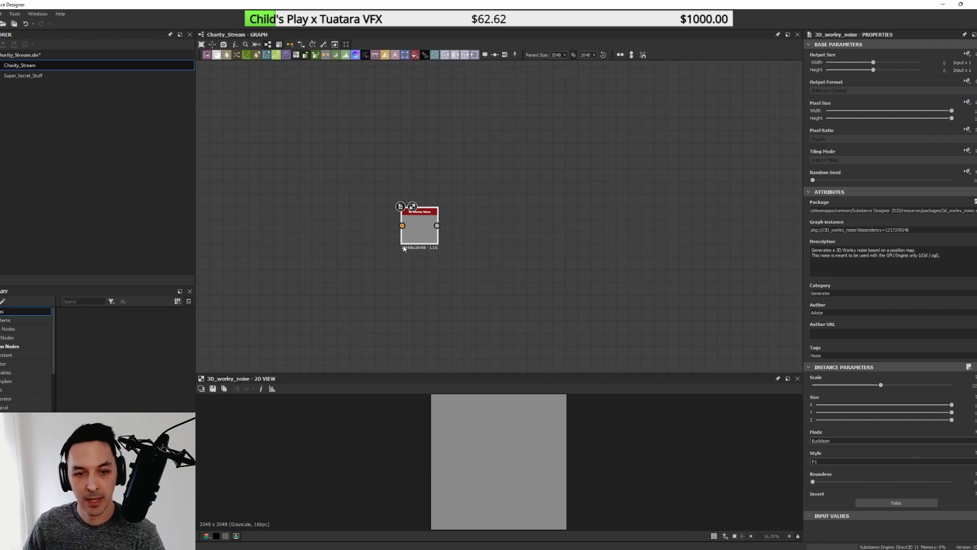
- Add a Gradient Linear 1 node to the graph, ahead of the 3D Worley Noise node
{"action": "scroll", "coordinate": [412, 235], "scroll_direction": "up", "scroll_amount": 5}
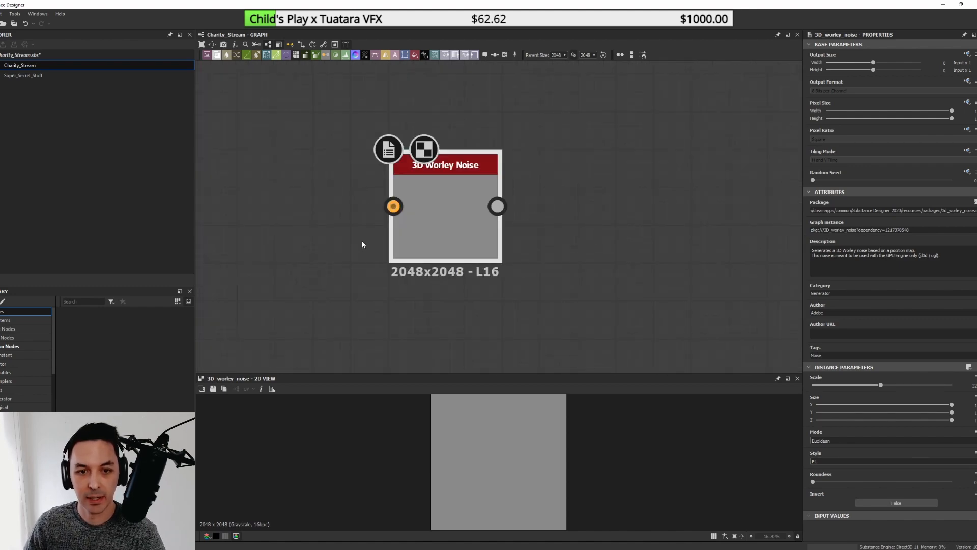
{"action": "middle_click_drag", "start_coordinate": [296, 248], "coordinate": [372, 243]}
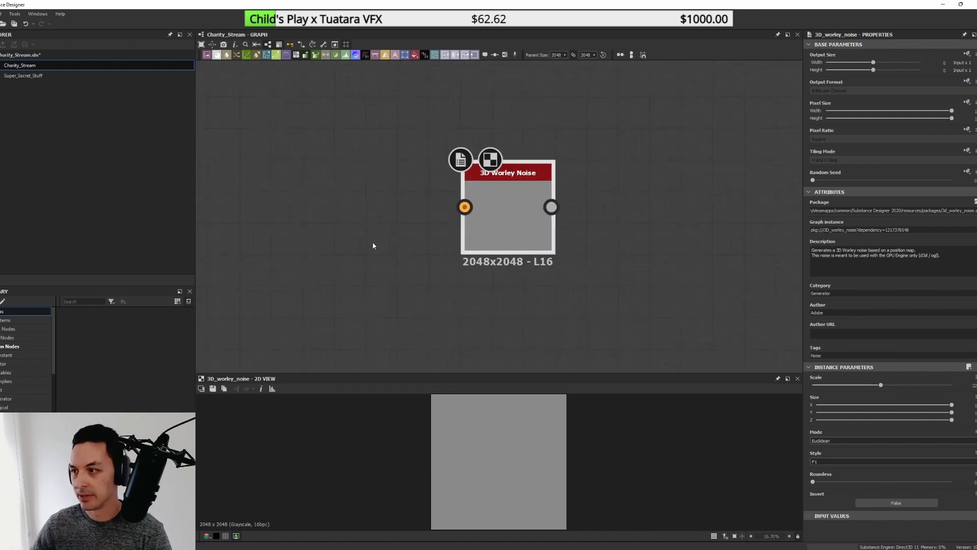
{"action": "middle_click_drag", "start_coordinate": [369, 214], "coordinate": [375, 217]}
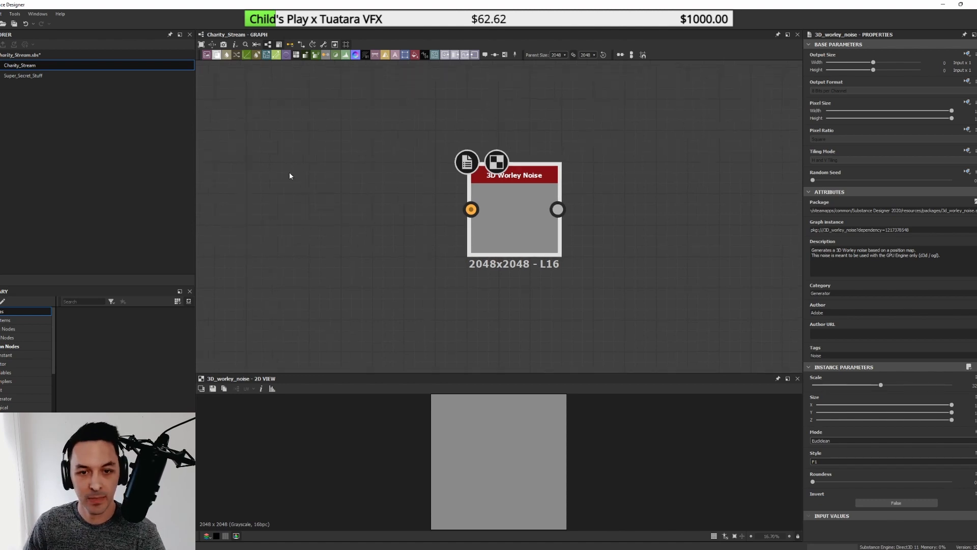
{"action": "middle_click_drag", "start_coordinate": [284, 167], "coordinate": [315, 179]}
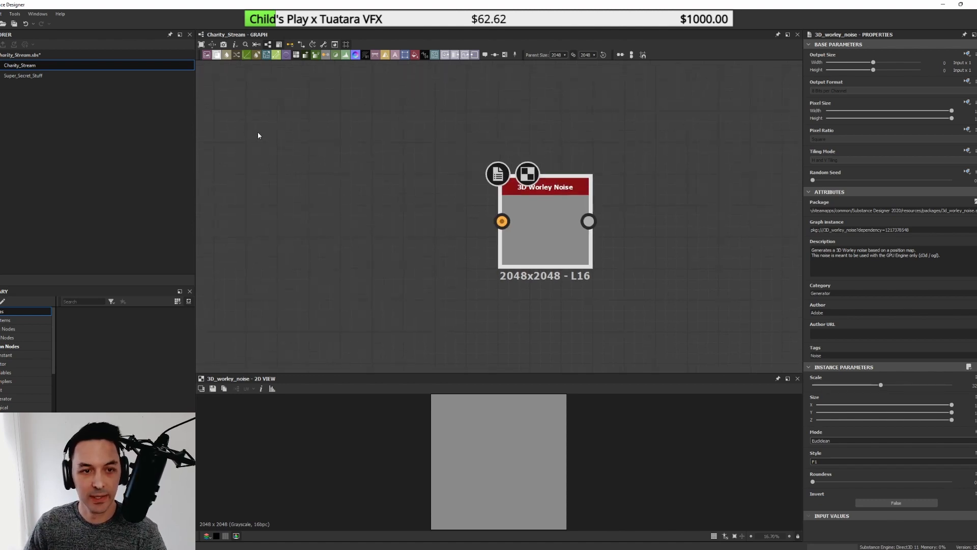
{"action": "key", "text": "space"}
{"action": "type", "text": "mer"}
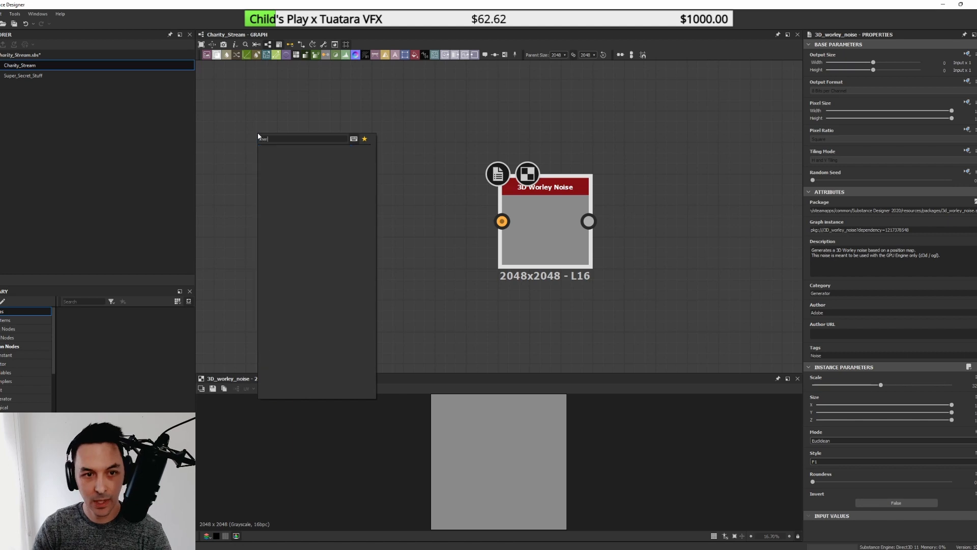
{"action": "key", "text": "BackSpace"}
{"action": "type", "text": "ar"}
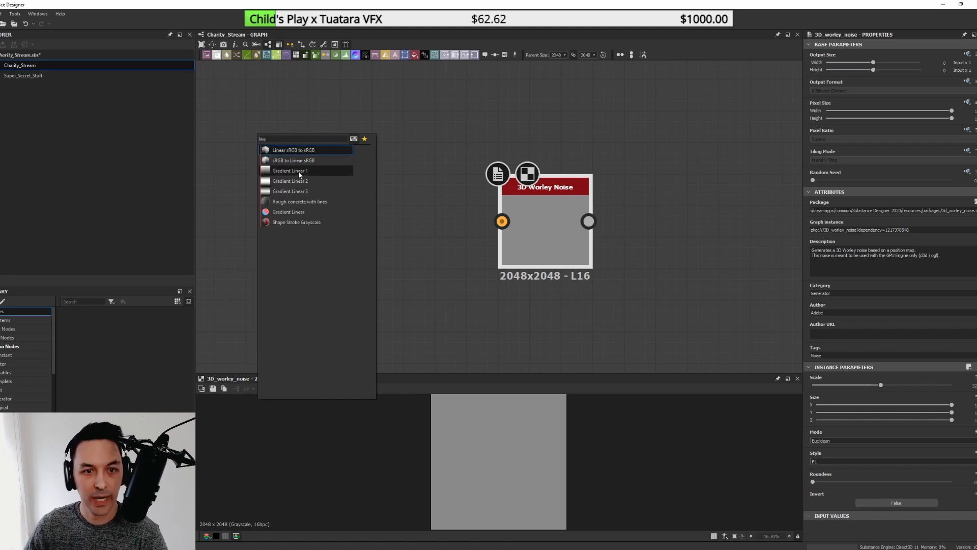
{"action": "left_click", "coordinate": [300, 172]}
{"action": "left_click_drag", "start_coordinate": [255, 95], "coordinate": [288, 126]}
{"action": "scroll", "coordinate": [353, 206], "scroll_direction": "down", "scroll_amount": 2}
{"action": "middle_click_drag", "start_coordinate": [353, 206], "coordinate": [404, 173]}
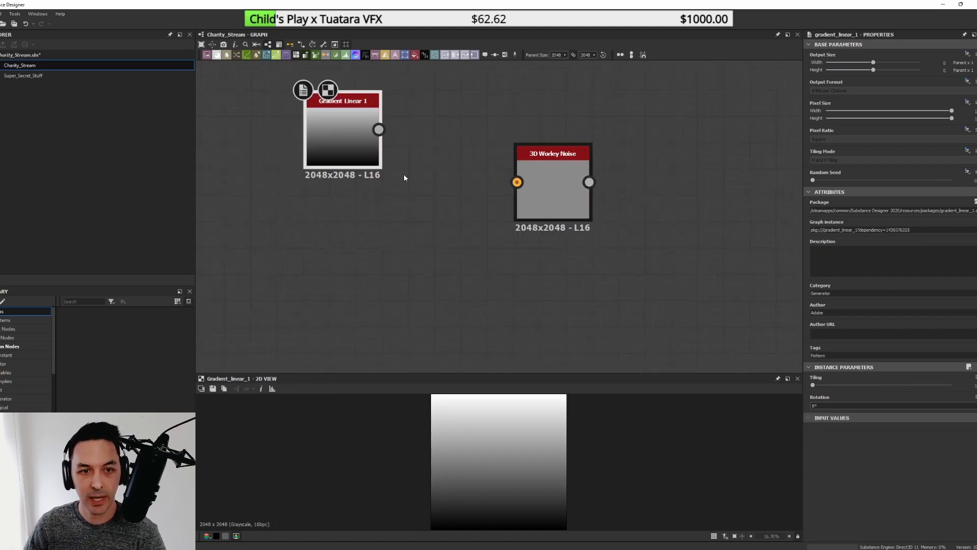
- Duplicate the Gradient Linear 1 node, place the copy below the original and set its rotation to 90°
{"action": "key", "text": "ctrl+d"}
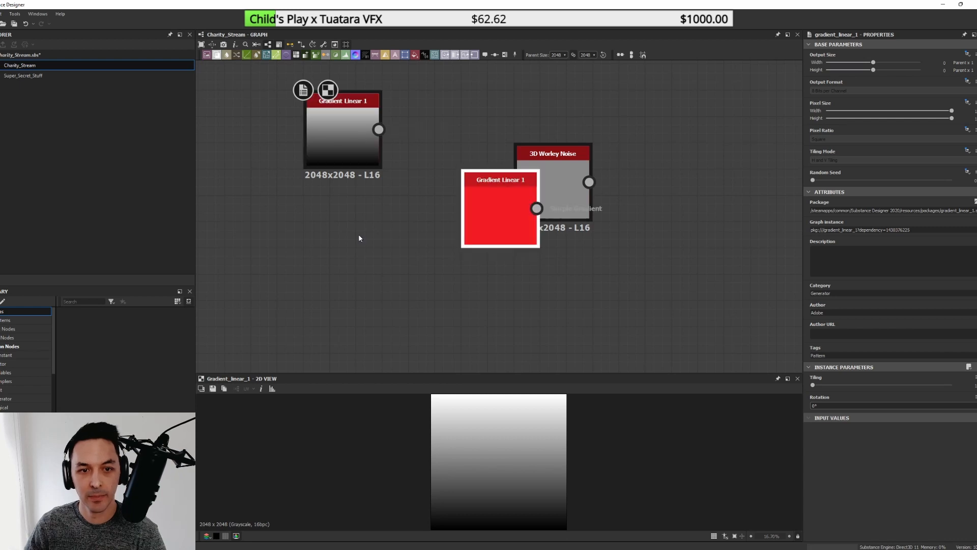
{"action": "left_click_drag", "start_coordinate": [394, 288], "coordinate": [266, 159]}
{"action": "left_click", "coordinate": [273, 228]}
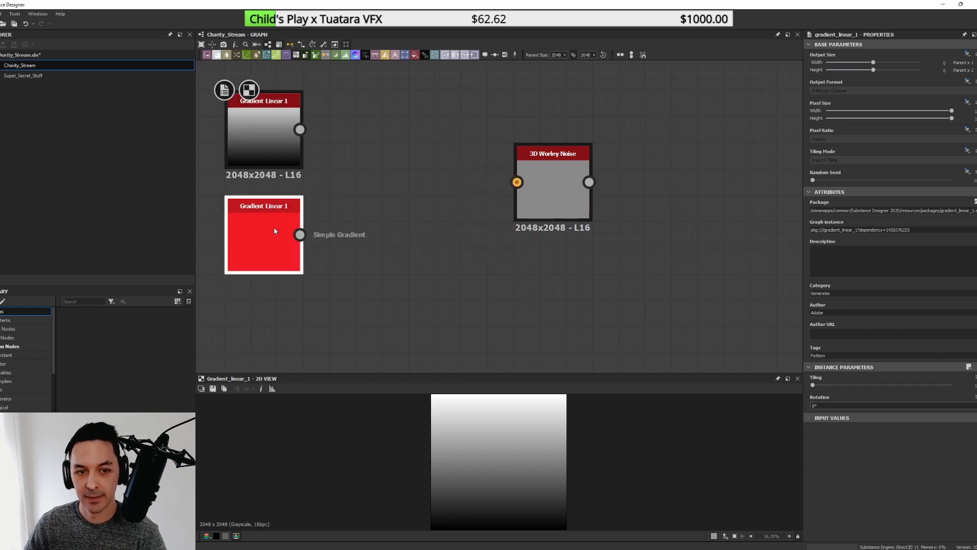
{"action": "left_click", "coordinate": [832, 406]}
{"action": "left_click", "coordinate": [831, 418]}
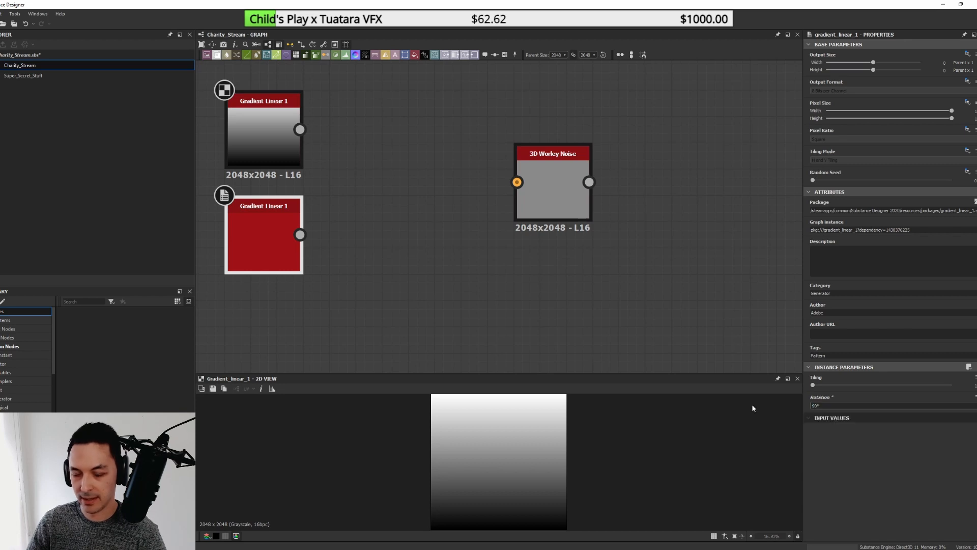
- Add an RGBA Merge node and connect the original gradient to its first input and the rotated gradient to its second
{"action": "left_click", "coordinate": [392, 297]}
{"action": "middle_click_drag", "start_coordinate": [386, 228], "coordinate": [420, 256]}
{"action": "key", "text": "space"}
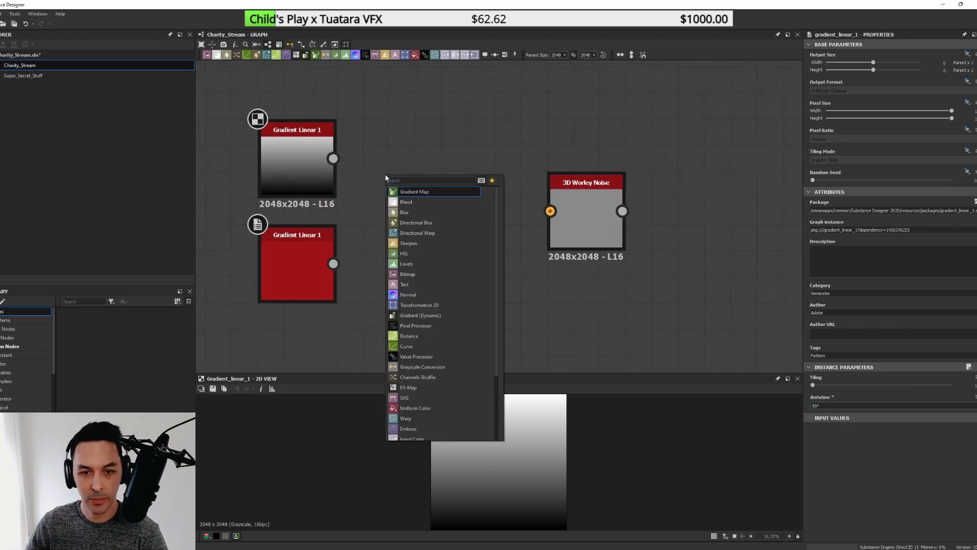
{"action": "type", "text": "rgb"}
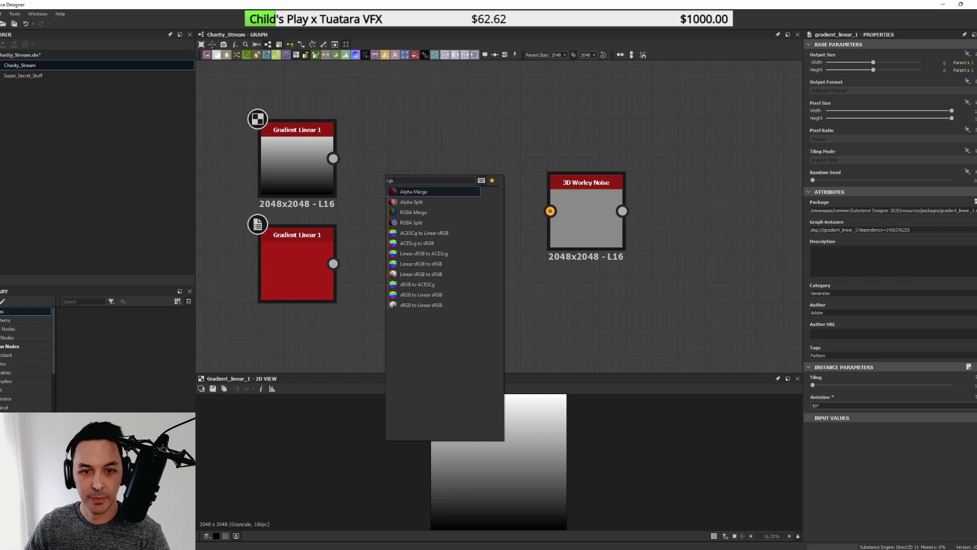
{"action": "left_click", "coordinate": [417, 210]}
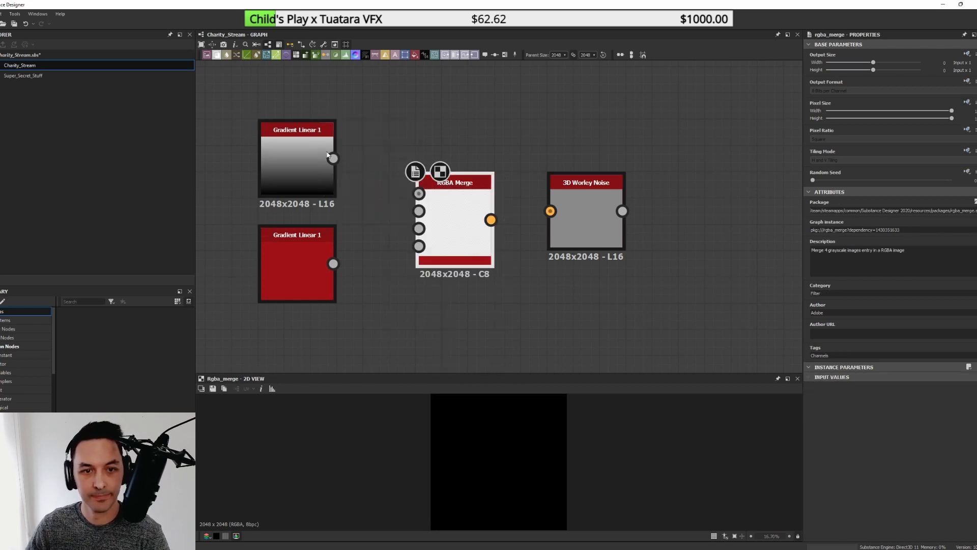
{"action": "left_click_drag", "start_coordinate": [332, 158], "coordinate": [419, 193]}
{"action": "left_click_drag", "start_coordinate": [334, 264], "coordinate": [419, 212]}
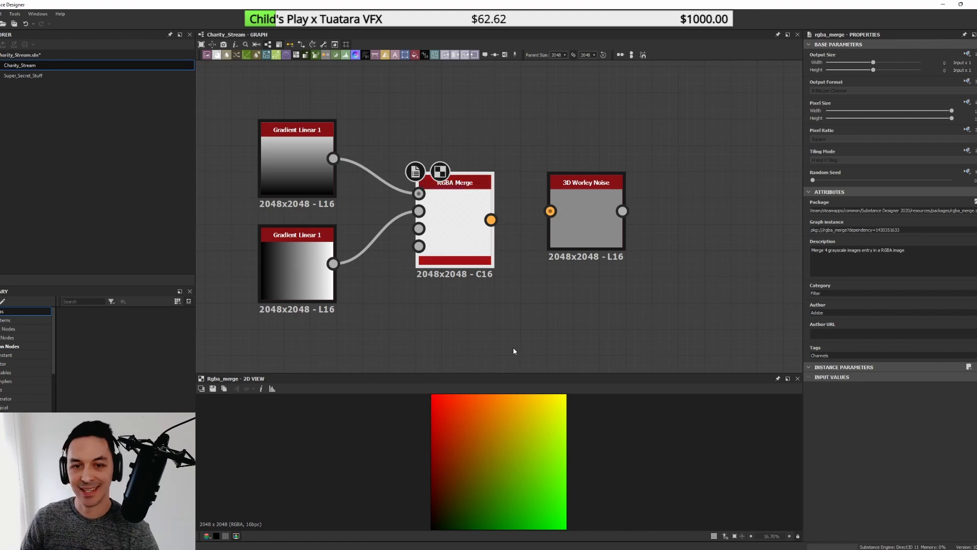
- Connect the RGBA Merge output to the 3D Worley Noise position input and lower the noise scale to get large cells
{"action": "left_click_drag", "start_coordinate": [491, 220], "coordinate": [550, 211]}
{"action": "left_click", "coordinate": [590, 222]}
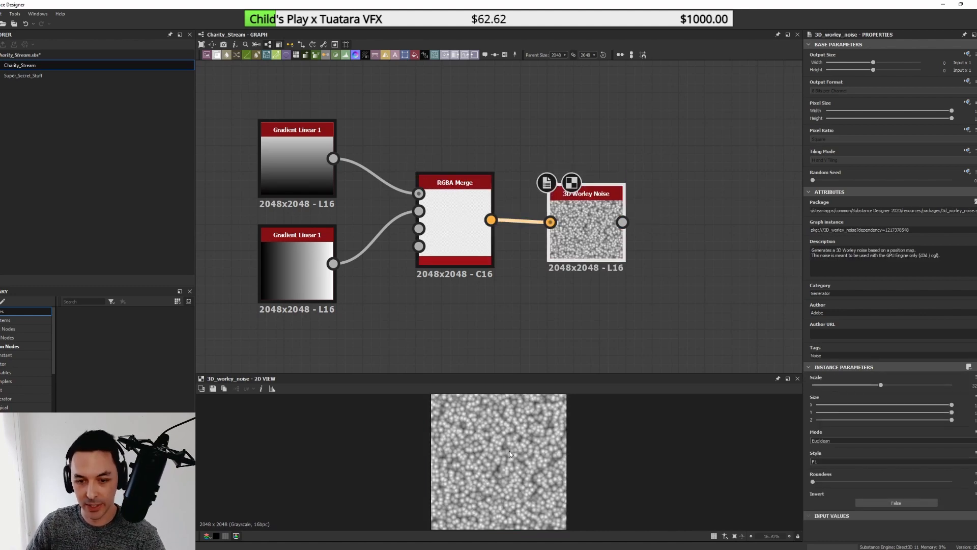
{"action": "left_click_drag", "start_coordinate": [880, 385], "coordinate": [825, 388]}
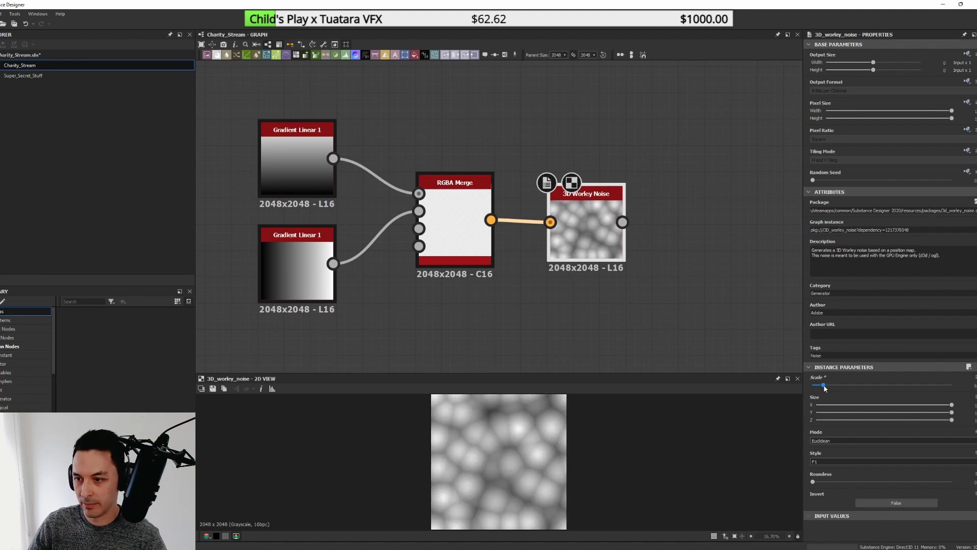
{"action": "left_click_drag", "start_coordinate": [587, 246], "coordinate": [600, 236]}
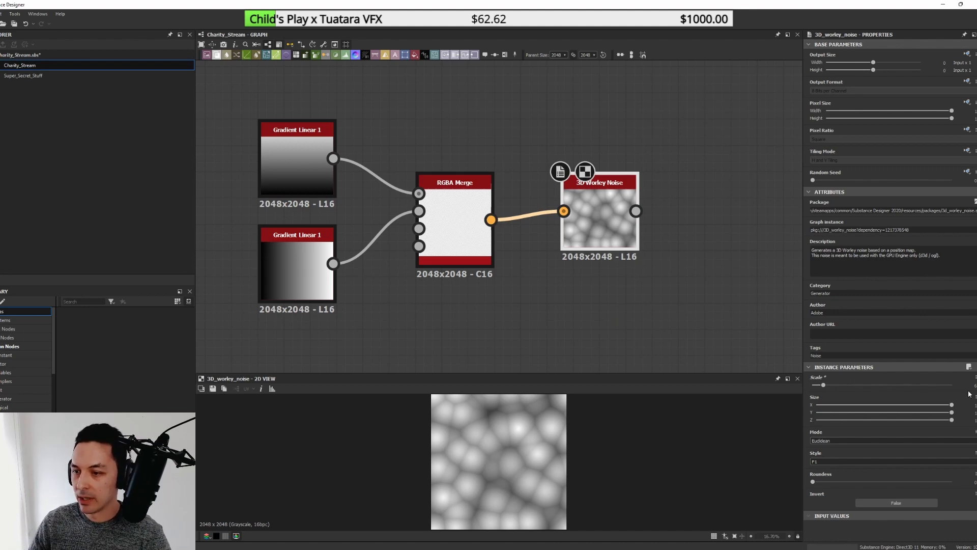
- Duplicate the 3D Worley Noise node with its input connection, place it below the original and raise its scale to about 12
{"action": "middle_click_drag", "start_coordinate": [657, 265], "coordinate": [548, 221]}
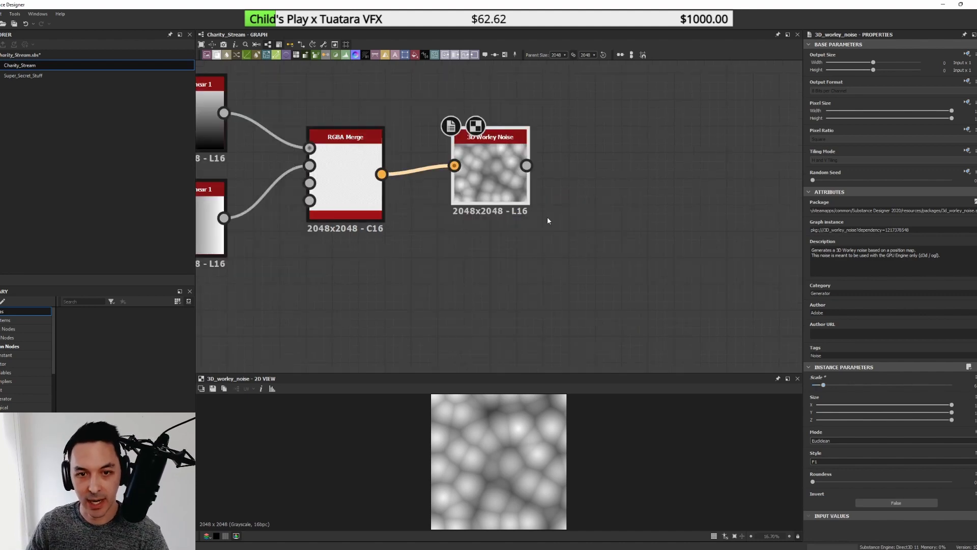
{"action": "key", "text": "ctrl+d"}
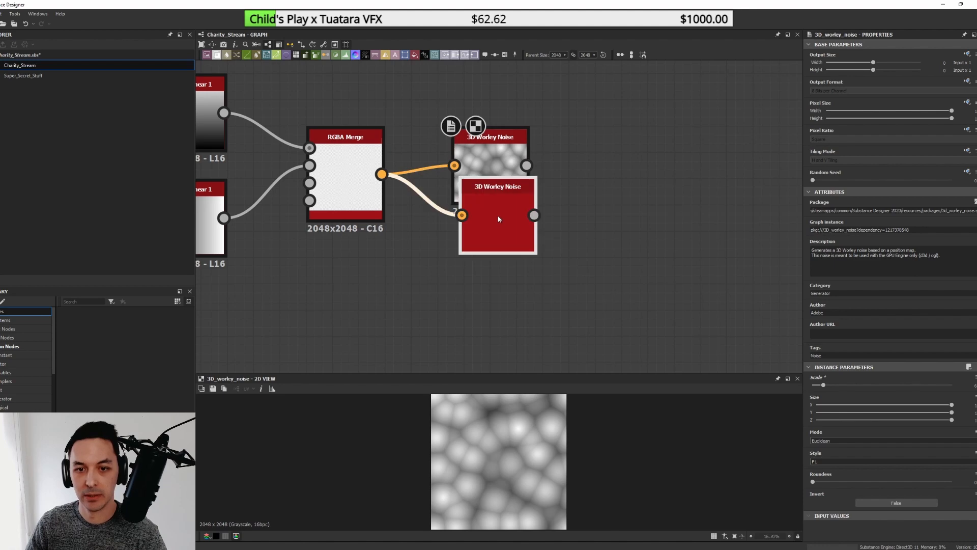
{"action": "left_click_drag", "start_coordinate": [499, 216], "coordinate": [492, 269]}
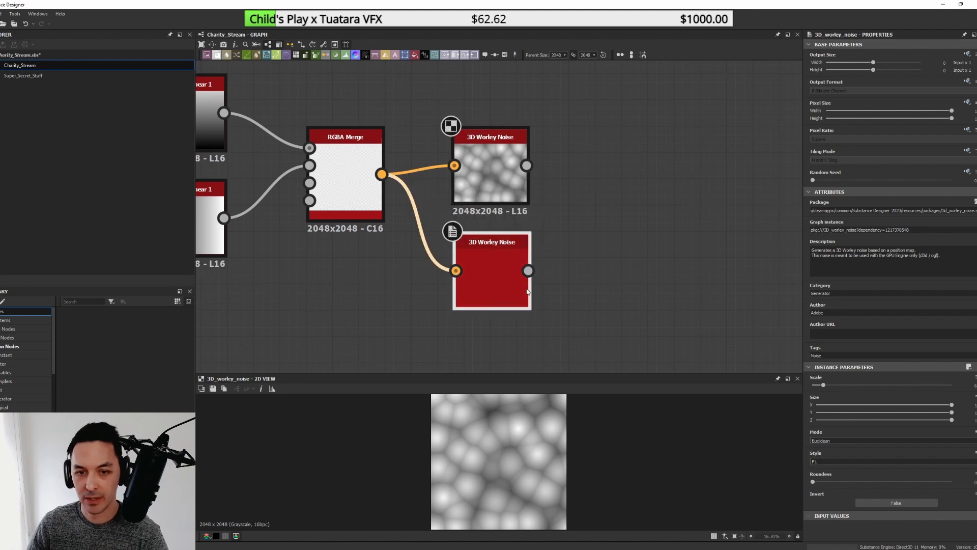
{"action": "left_click_drag", "start_coordinate": [825, 385], "coordinate": [837, 386]}
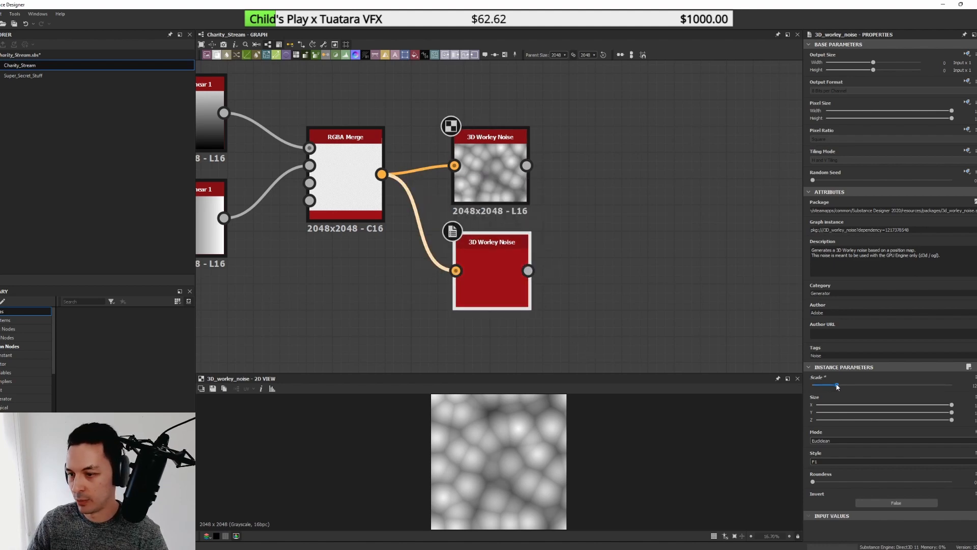
{"action": "double_click", "coordinate": [493, 287]}
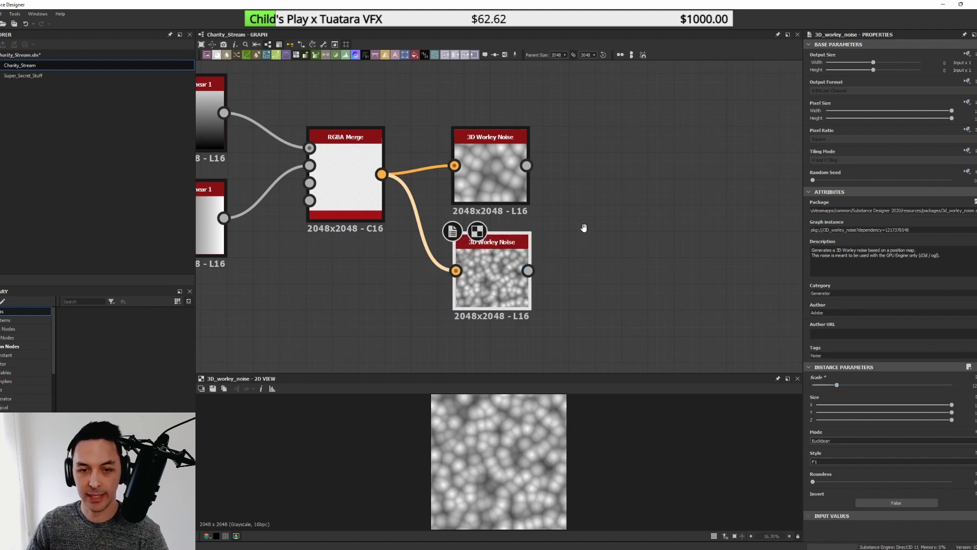
- Duplicate the second 3D Worley Noise node as a third one below it, with a scale of about 24
{"action": "middle_click_drag", "start_coordinate": [498, 298], "coordinate": [483, 227]}
{"action": "key", "text": "ctrl+d"}
{"action": "left_click_drag", "start_coordinate": [511, 227], "coordinate": [490, 323]}
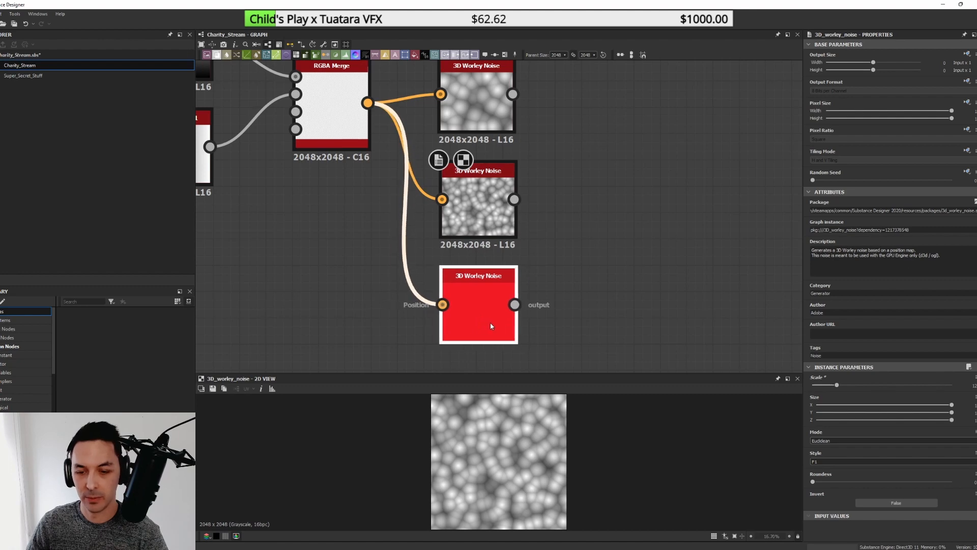
{"action": "left_click_drag", "start_coordinate": [841, 387], "coordinate": [864, 386]}
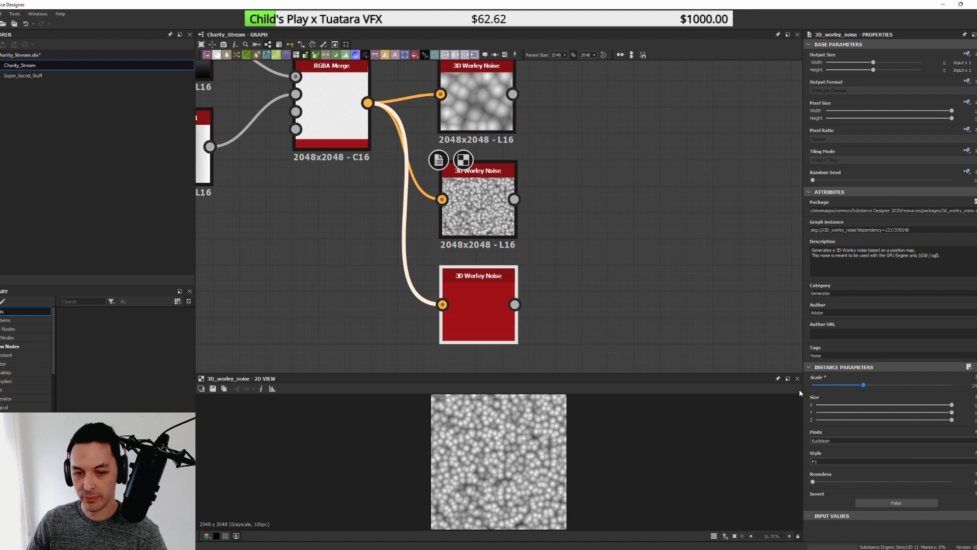
{"action": "left_click", "coordinate": [488, 297]}
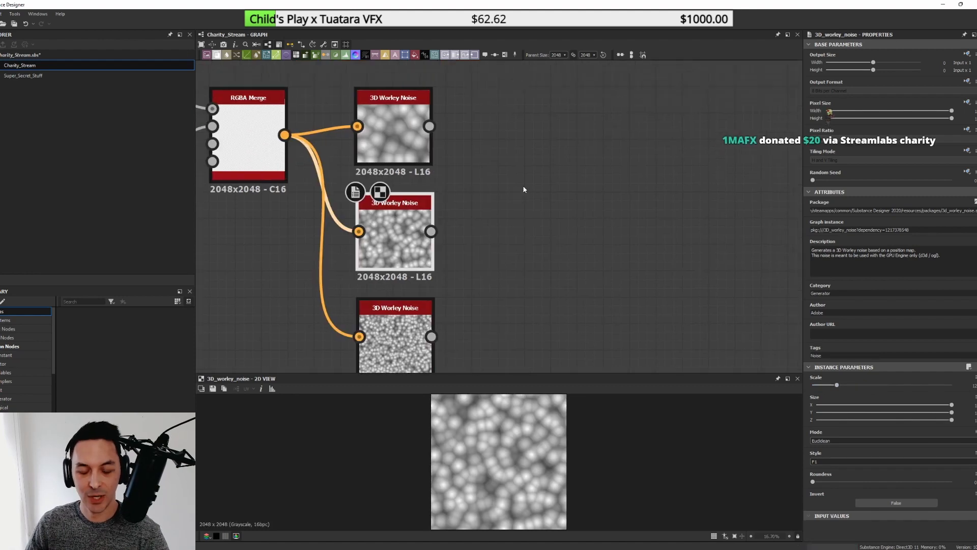
- Add a Blend node fed by the middle 3D Worley Noise node
{"action": "key", "text": "space"}
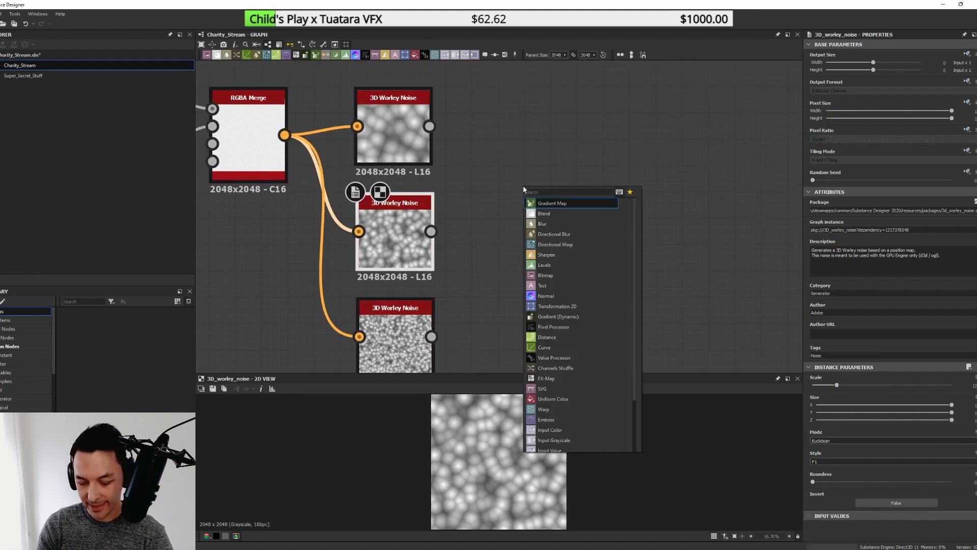
{"action": "type", "text": "blend"}
{"action": "key", "text": "Return"}
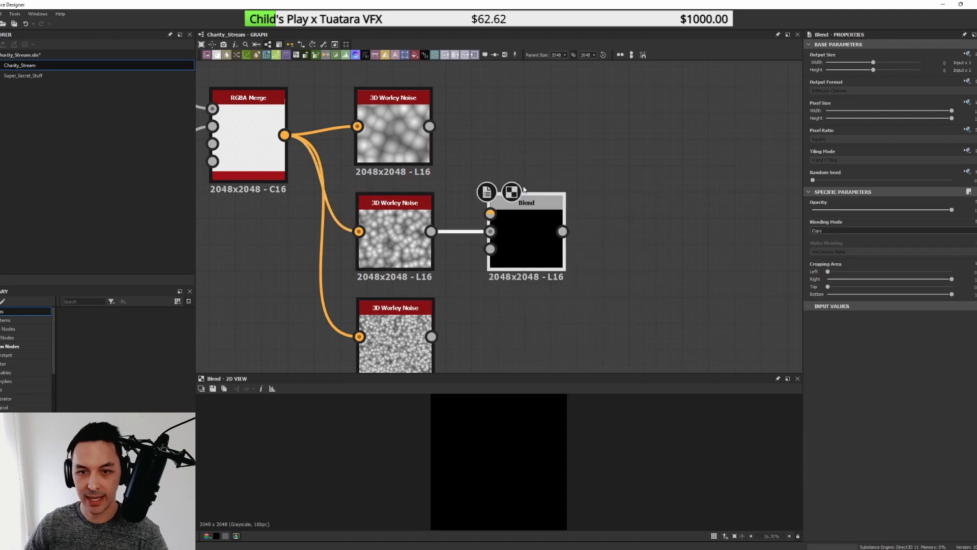
- Connect the top 3D Worley Noise to the Blend node's foreground and set the blending mode to Switch
{"action": "left_click_drag", "start_coordinate": [525, 189], "coordinate": [561, 136]}
{"action": "left_click_drag", "start_coordinate": [430, 127], "coordinate": [528, 162]}
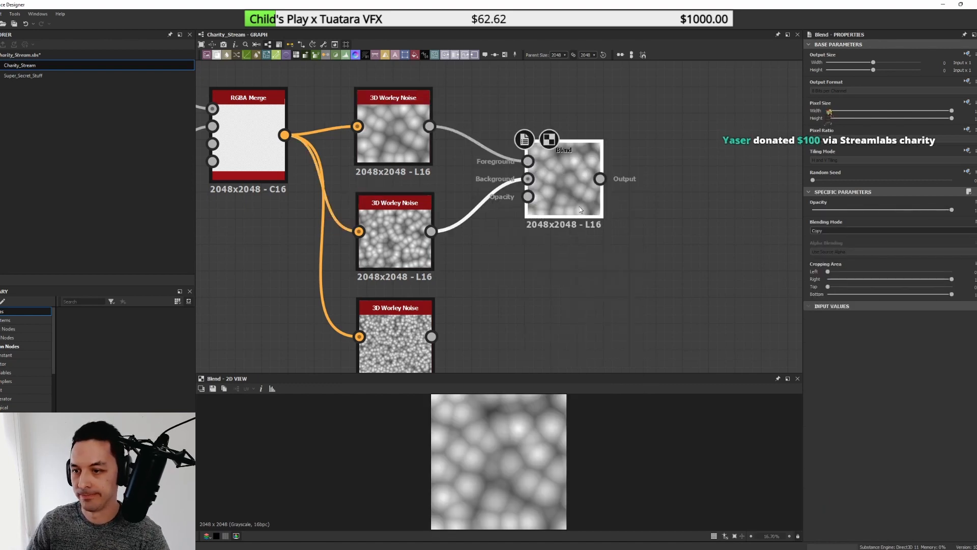
{"action": "left_click", "coordinate": [845, 231]}
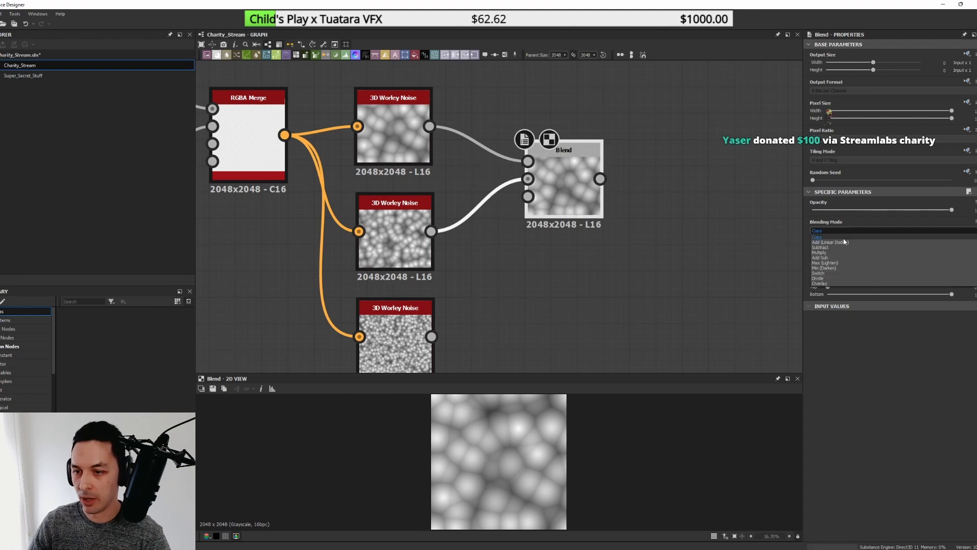
{"action": "scroll", "coordinate": [835, 279], "scroll_direction": "down", "scroll_amount": 1}
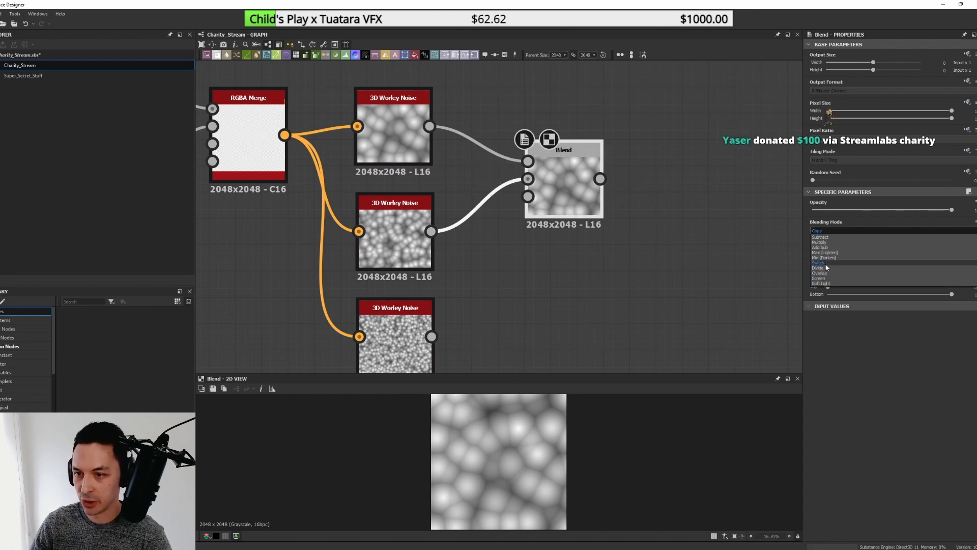
{"action": "left_click", "coordinate": [826, 264]}
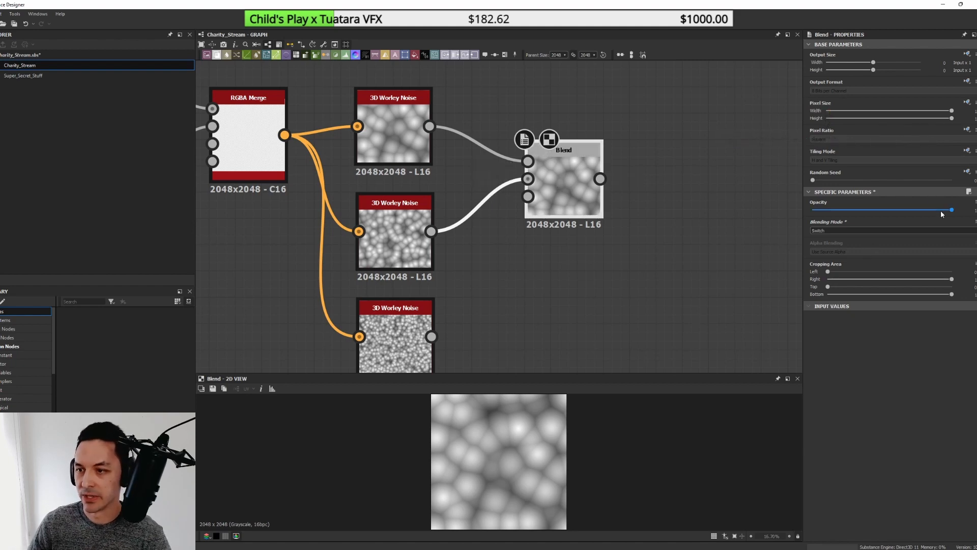
- Adjust the Blend node's opacity to about 0.75 so both noise scales mix
{"action": "left_click_drag", "start_coordinate": [947, 213], "coordinate": [577, 189]}
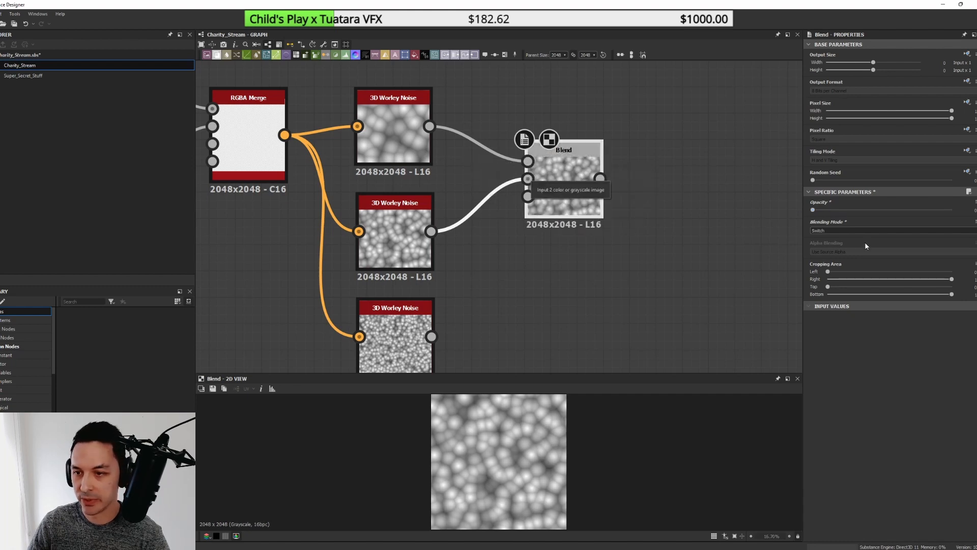
{"action": "left_click_drag", "start_coordinate": [818, 209], "coordinate": [760, 207]}
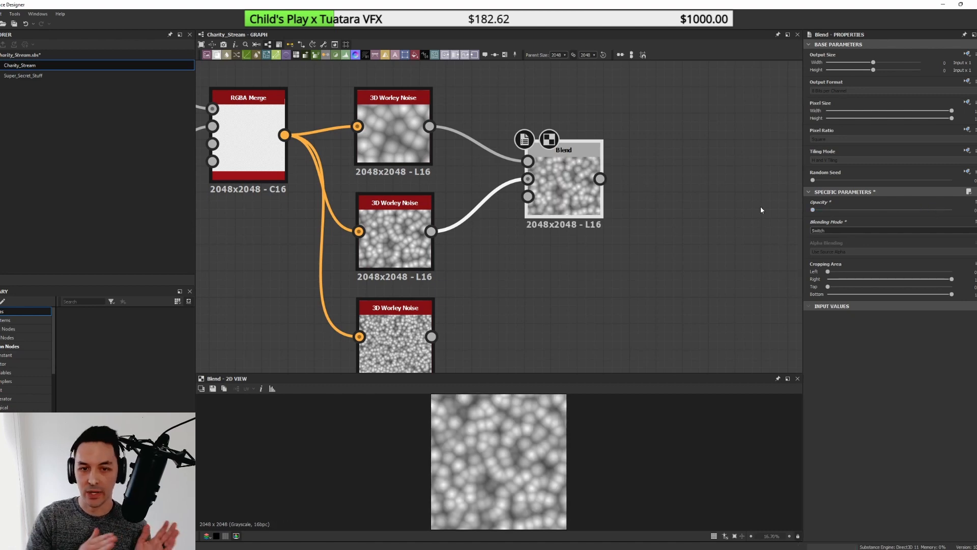
{"action": "scroll", "coordinate": [760, 206], "scroll_direction": "down", "scroll_amount": 1}
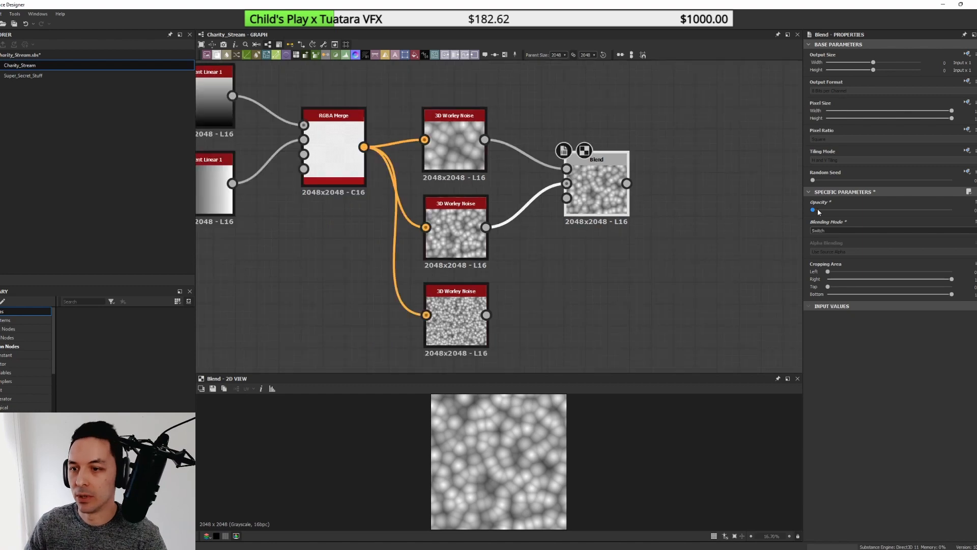
{"action": "left_click_drag", "start_coordinate": [821, 212], "coordinate": [914, 209]}
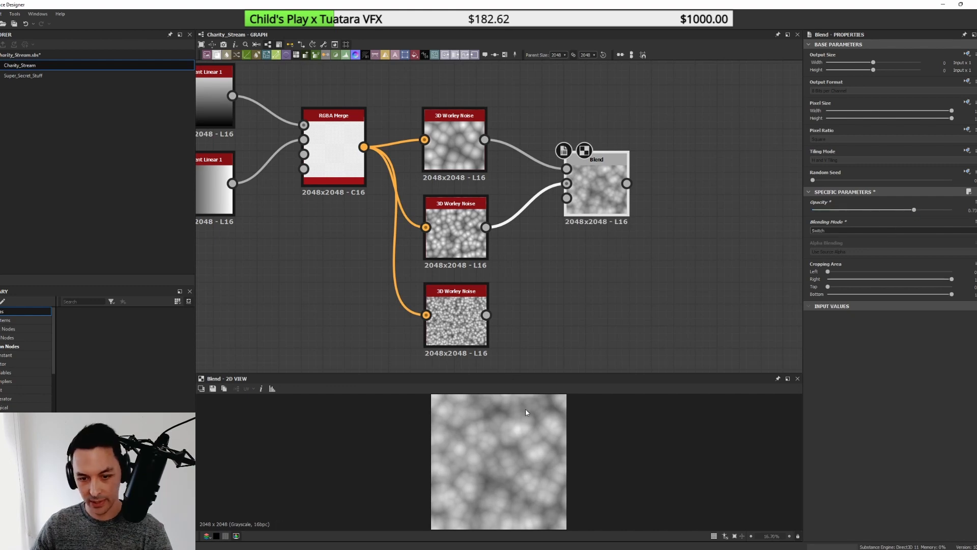
{"action": "left_click_drag", "start_coordinate": [914, 210], "coordinate": [917, 210]}
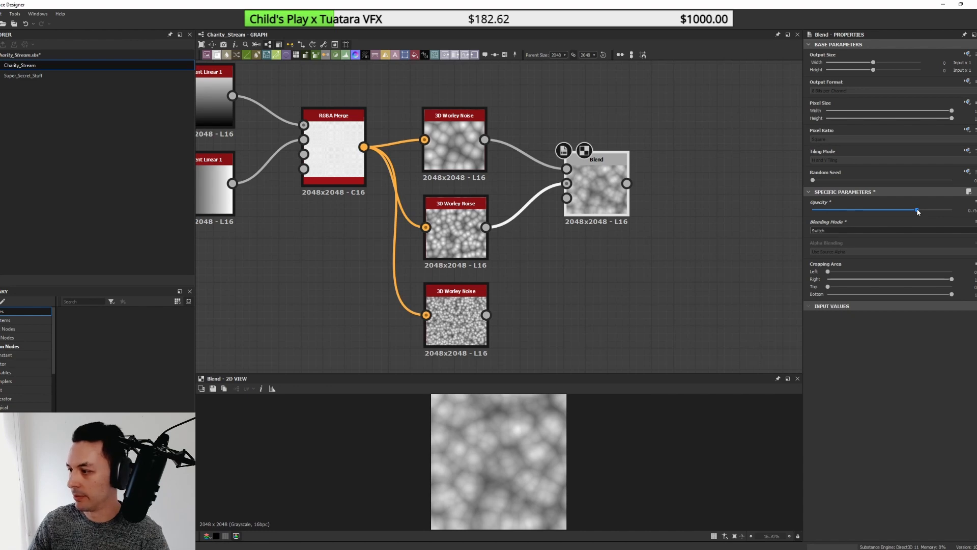
- Duplicate the Blend node, feeding the copy's foreground from the first Blend and its background from the third 3D Worley Noise
{"action": "key", "text": "ctrl+d"}
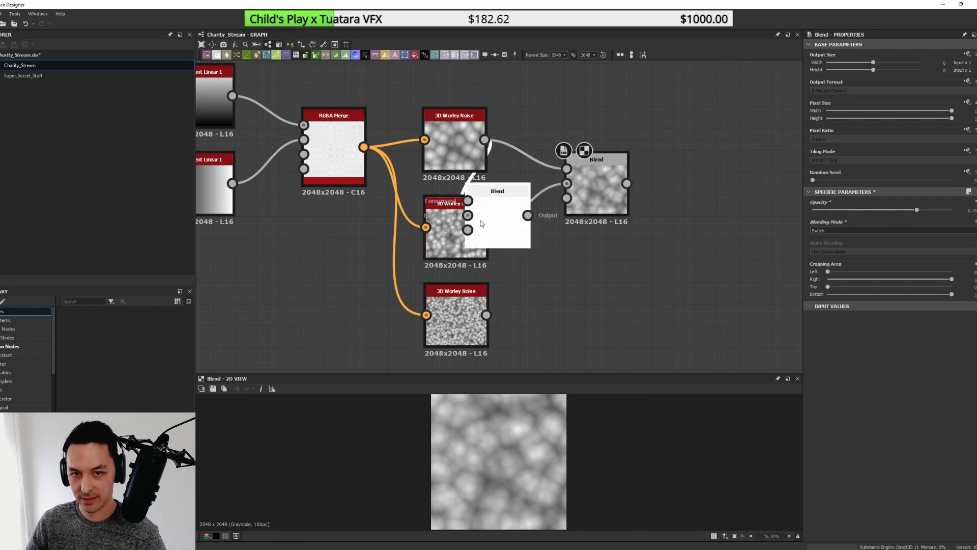
{"action": "left_click_drag", "start_coordinate": [732, 291], "coordinate": [688, 258]}
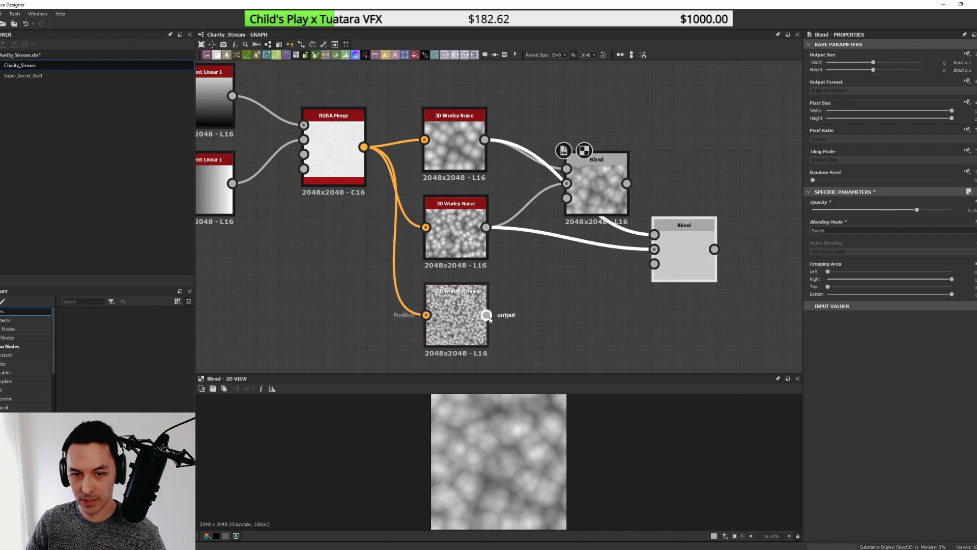
{"action": "left_click_drag", "start_coordinate": [486, 315], "coordinate": [708, 258]}
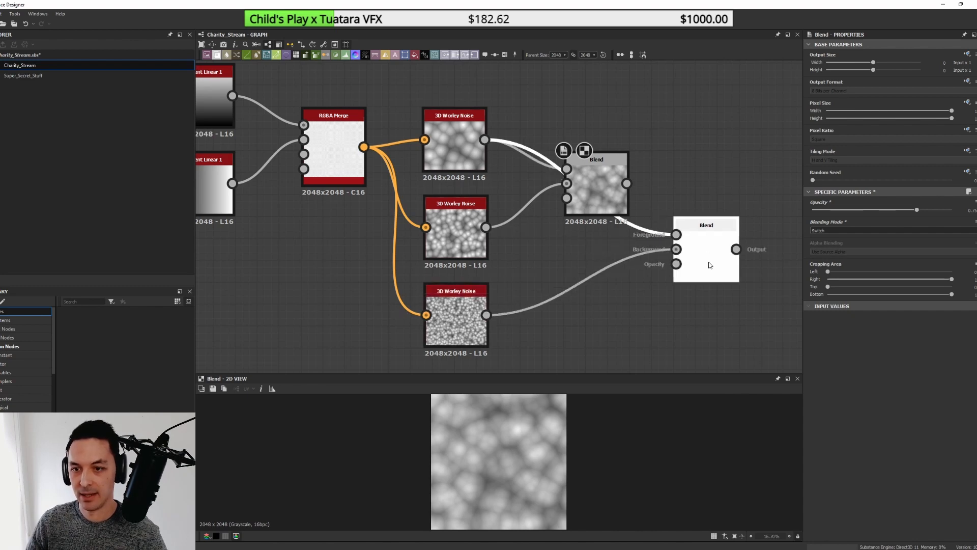
{"action": "left_click_drag", "start_coordinate": [626, 183], "coordinate": [676, 234]}
{"action": "left_click_drag", "start_coordinate": [617, 205], "coordinate": [595, 205]}
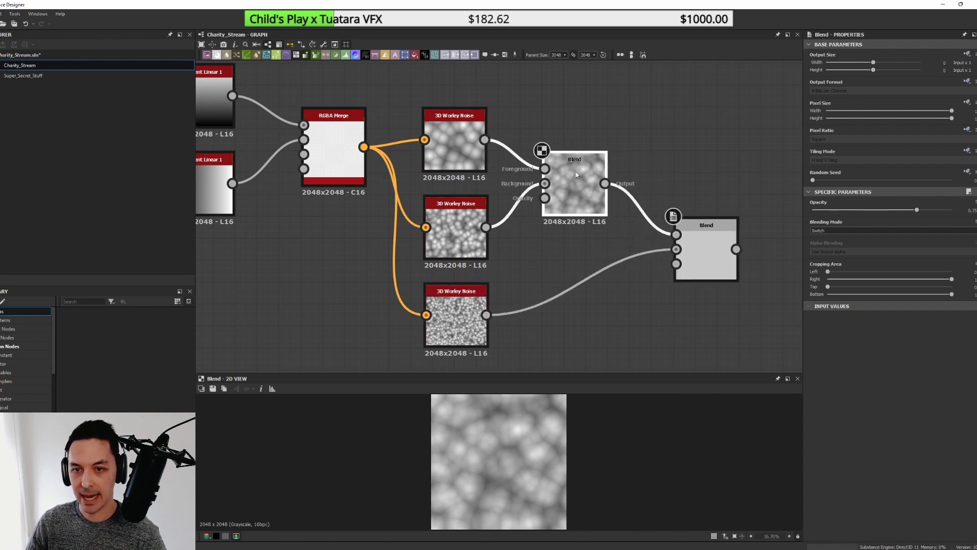
- Raise the second Blend node's opacity to about 0.91 and compare its preview with the top 3D Worley Noise
{"action": "double_click", "coordinate": [687, 265]}
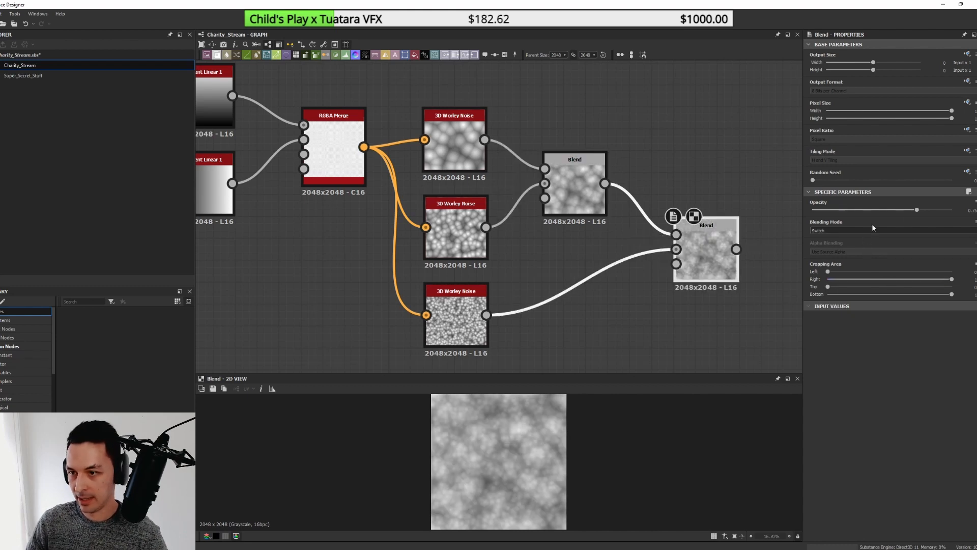
{"action": "left_click_drag", "start_coordinate": [917, 209], "coordinate": [940, 210]}
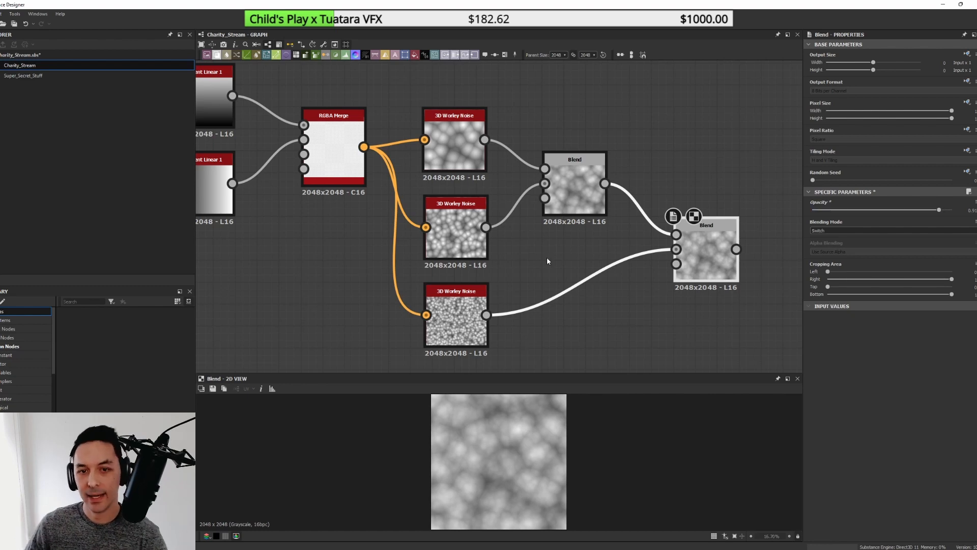
{"action": "left_click", "coordinate": [464, 164]}
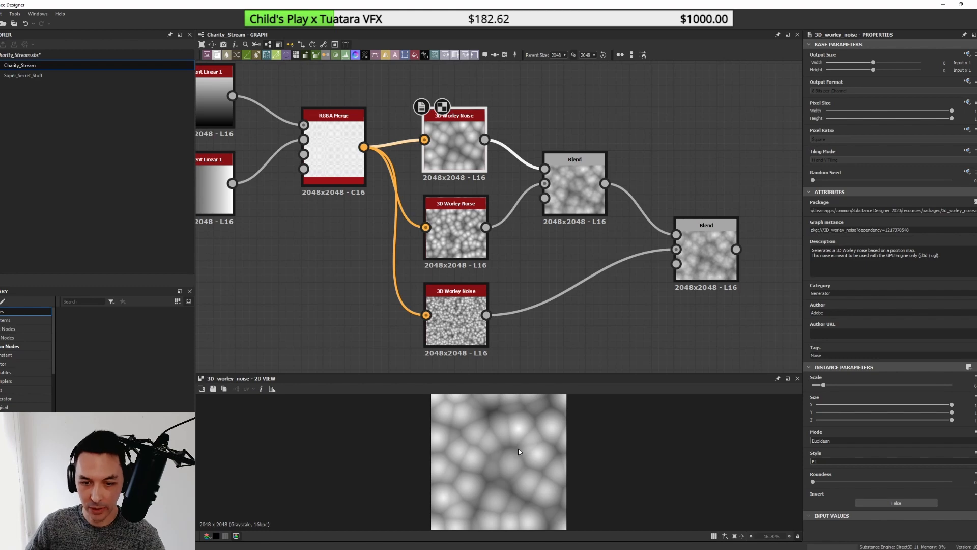
{"action": "middle_click_drag", "start_coordinate": [687, 257], "coordinate": [588, 255]}
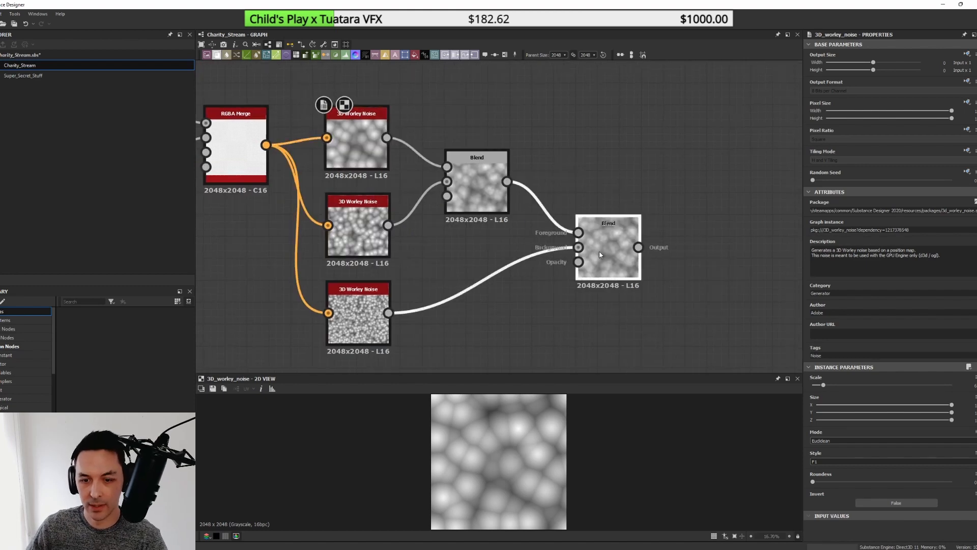
{"action": "left_click", "coordinate": [600, 251]}
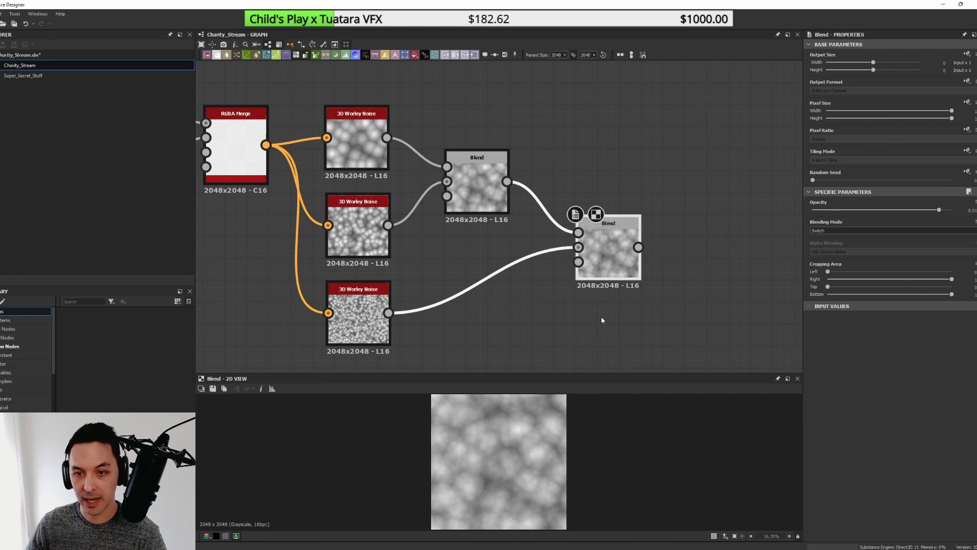
- Add an Auto Levels node after the second Blend node and compare the previews of both nodes
{"action": "middle_click_drag", "start_coordinate": [601, 321], "coordinate": [518, 313]}
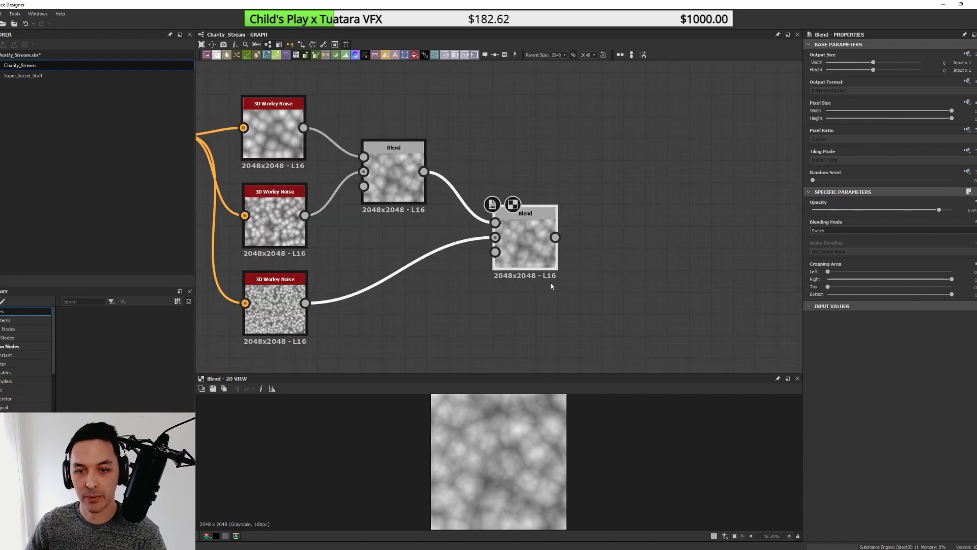
{"action": "left_click_drag", "start_coordinate": [555, 237], "coordinate": [608, 236]}
{"action": "type", "text": "auto"}
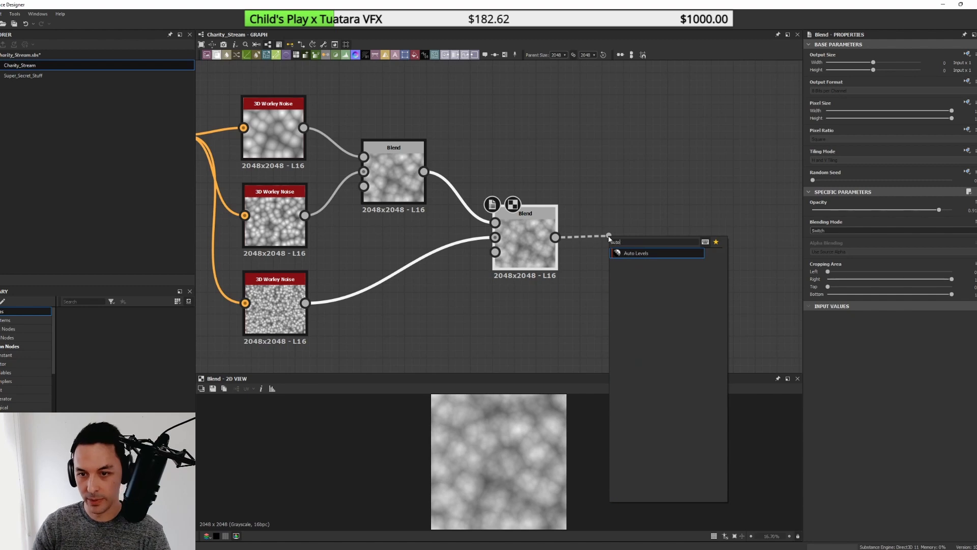
{"action": "key", "text": "Return"}
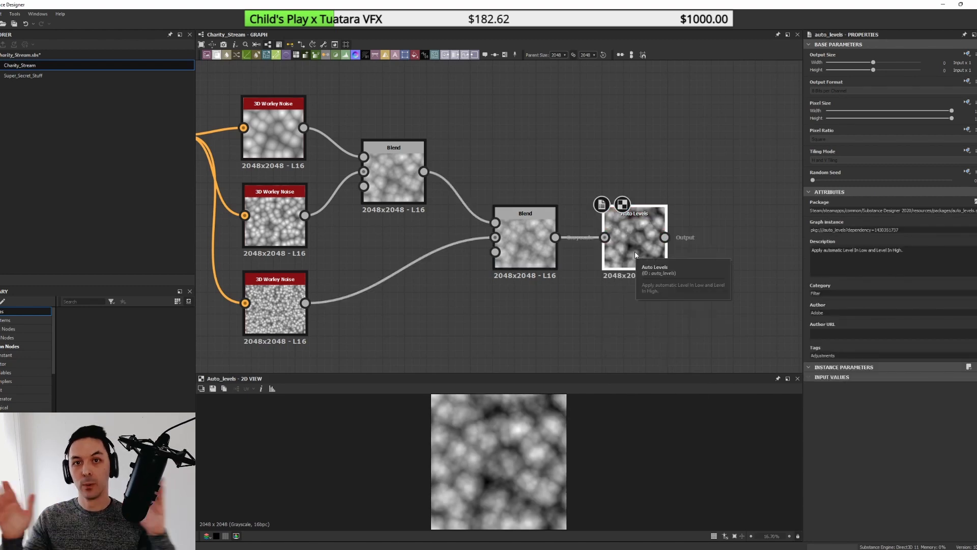
{"action": "double_click", "coordinate": [524, 239]}
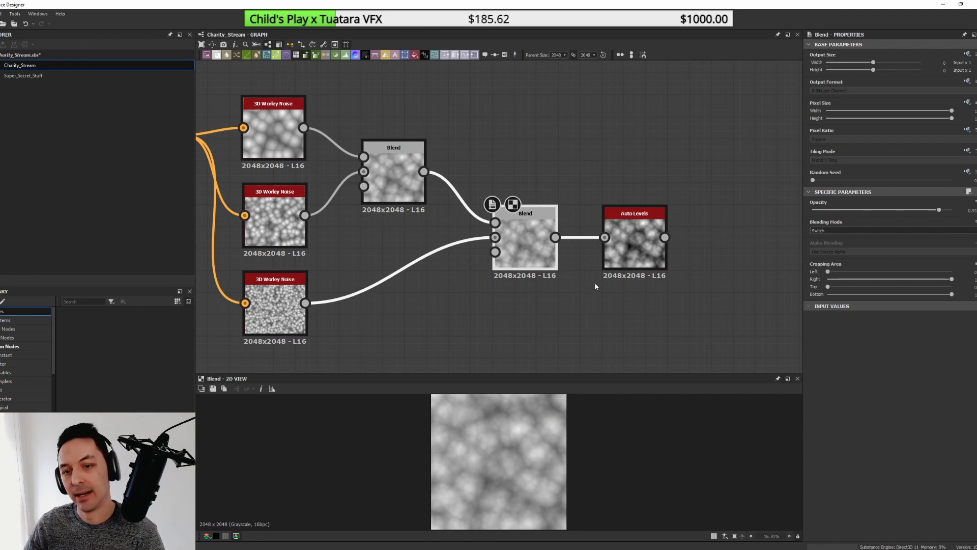
{"action": "double_click", "coordinate": [625, 246]}
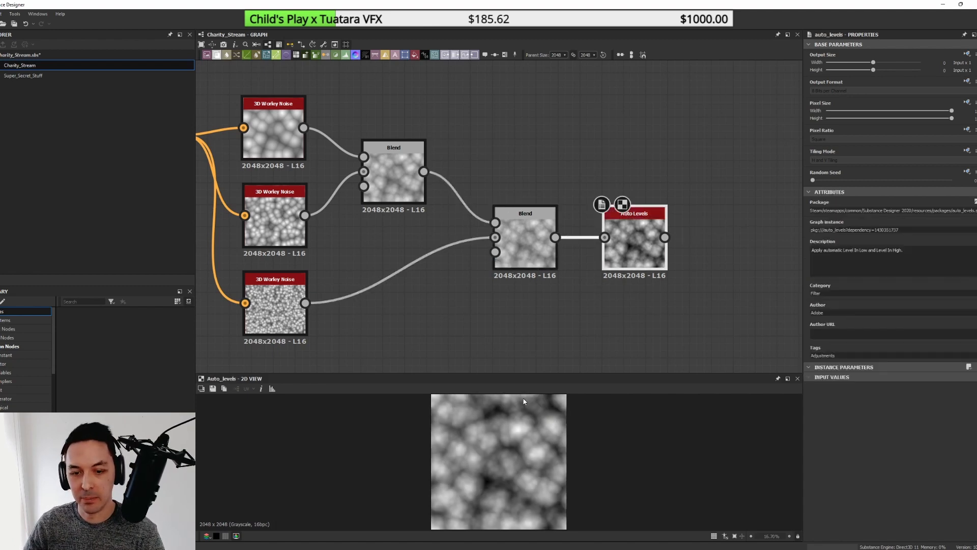
- Add a Blur HQ Grayscale node after Auto Levels and lower its intensity to about 1
{"action": "middle_click_drag", "start_coordinate": [527, 281], "coordinate": [408, 273]}
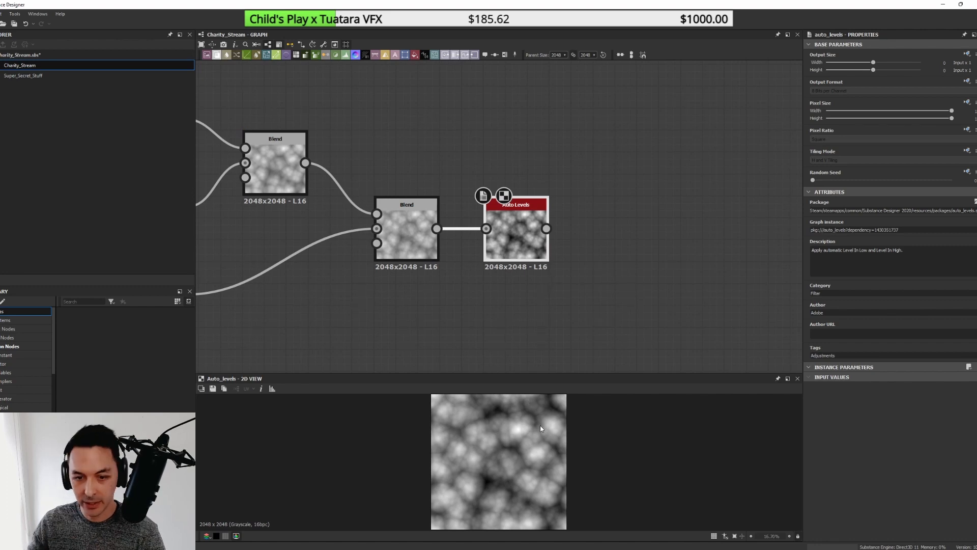
{"action": "scroll", "coordinate": [513, 446], "scroll_direction": "up", "scroll_amount": 3}
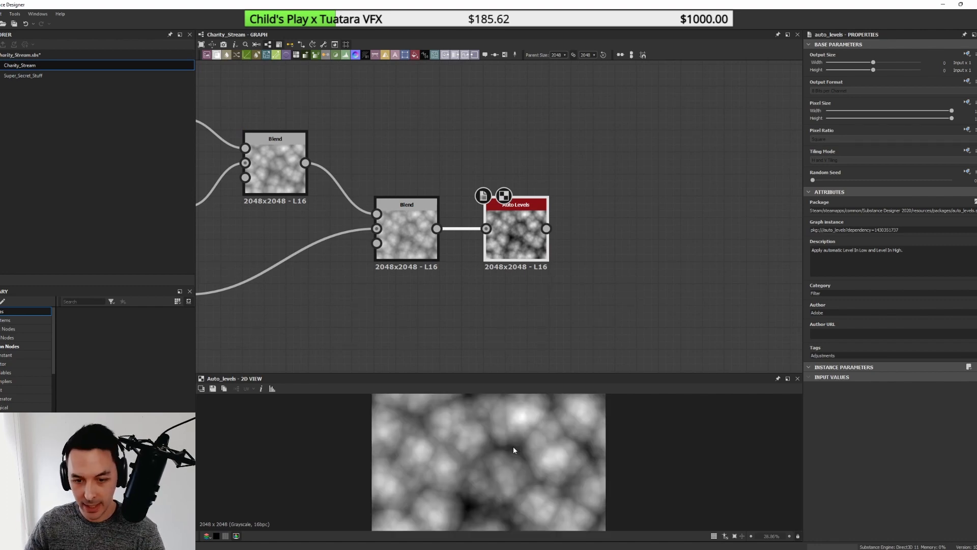
{"action": "scroll", "coordinate": [513, 447], "scroll_direction": "up", "scroll_amount": 6}
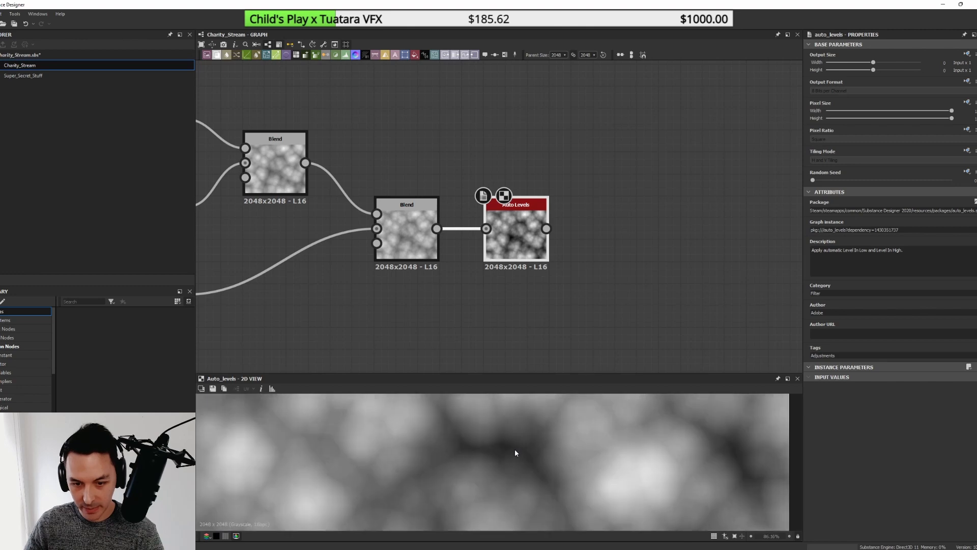
{"action": "scroll", "coordinate": [515, 449], "scroll_direction": "down", "scroll_amount": 3}
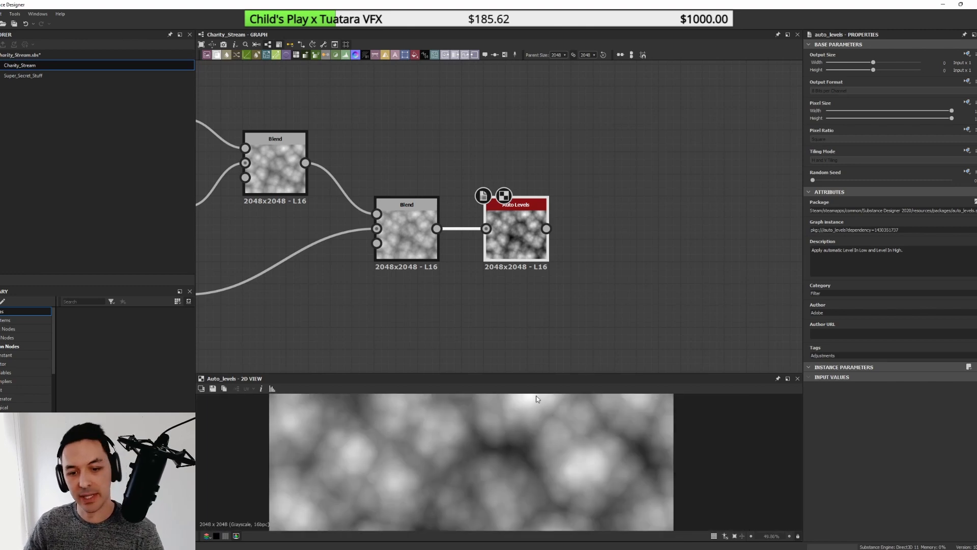
{"action": "middle_click_drag", "start_coordinate": [581, 258], "coordinate": [472, 277]}
{"action": "left_click_drag", "start_coordinate": [439, 248], "coordinate": [509, 242]}
{"action": "type", "text": "blur"}
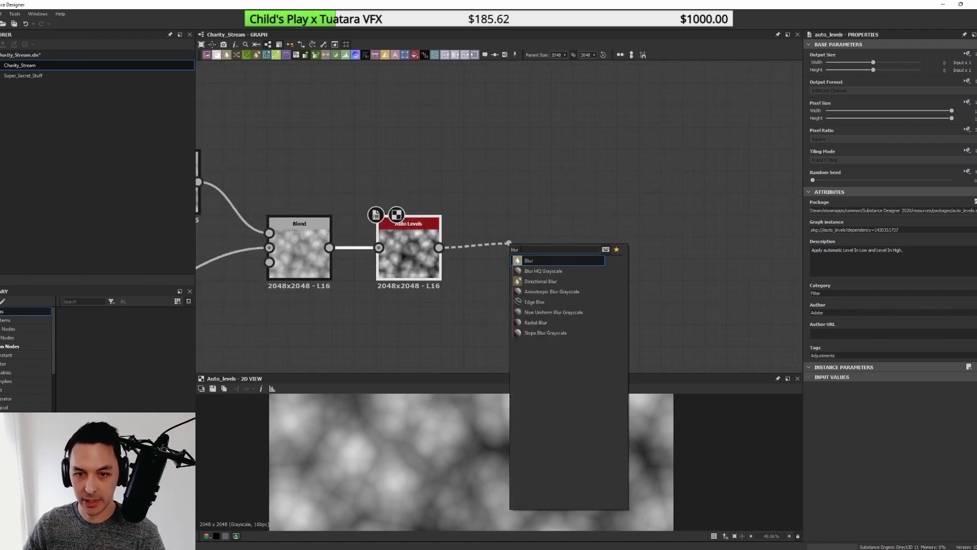
{"action": "left_click", "coordinate": [551, 272]}
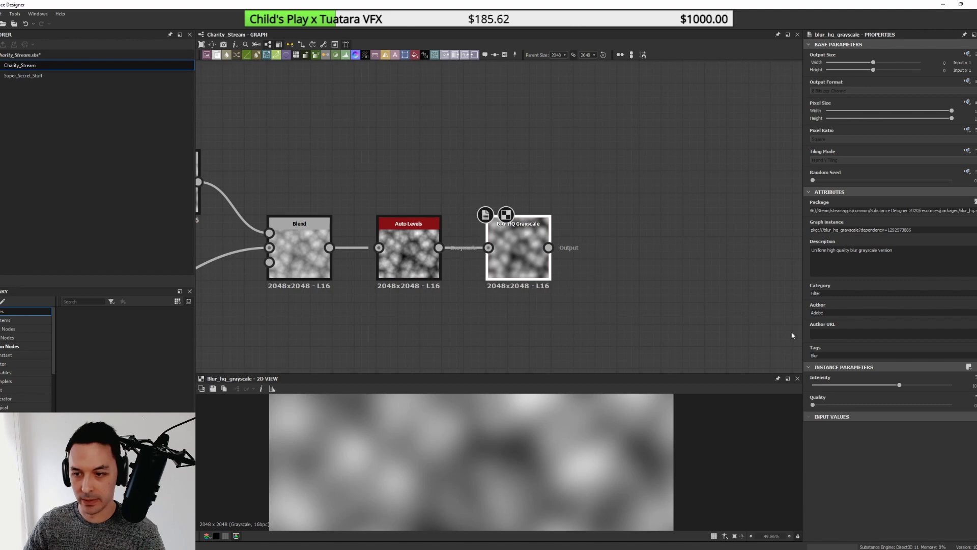
{"action": "left_click_drag", "start_coordinate": [899, 385], "coordinate": [822, 385]}
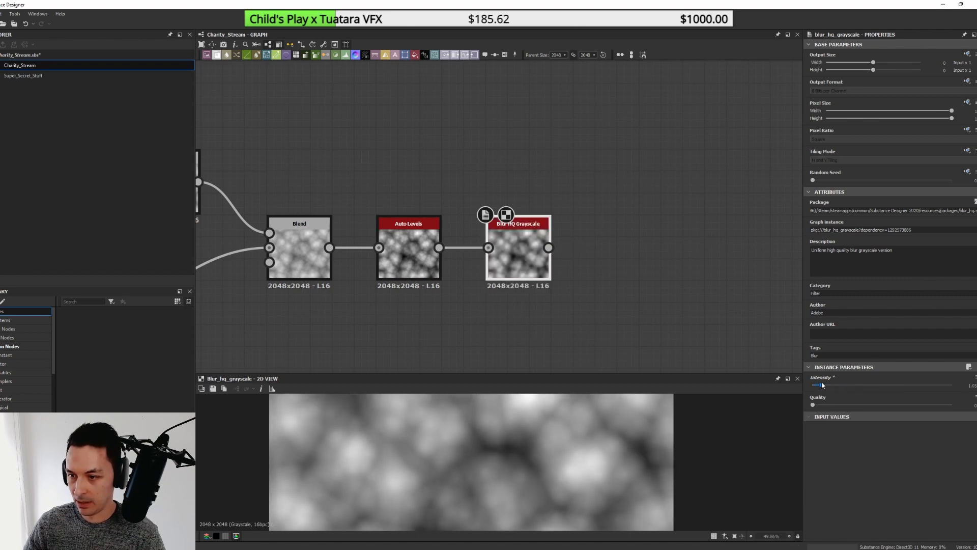
- Export the Blur HQ Grayscale result as a Targa image, replacing T_Clouds.tga in the CharityStream folder
{"action": "scroll", "coordinate": [489, 458], "scroll_direction": "down", "scroll_amount": 5}
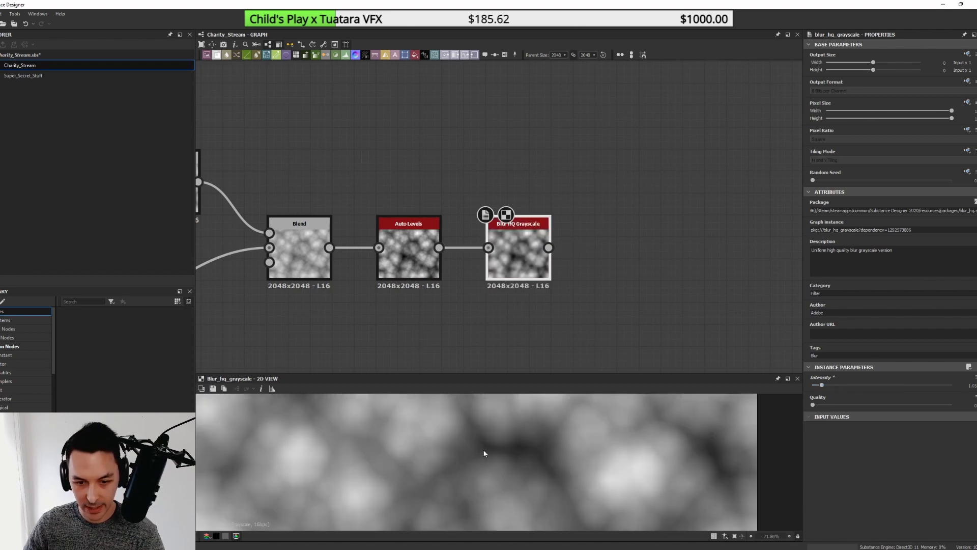
{"action": "scroll", "coordinate": [484, 449], "scroll_direction": "down", "scroll_amount": 2}
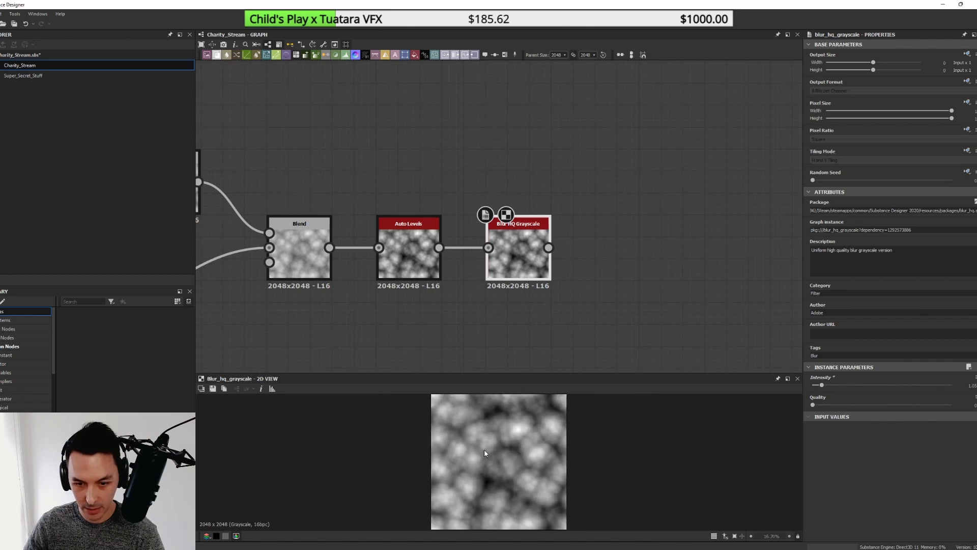
{"action": "middle_click_drag", "start_coordinate": [400, 327], "coordinate": [508, 277]}
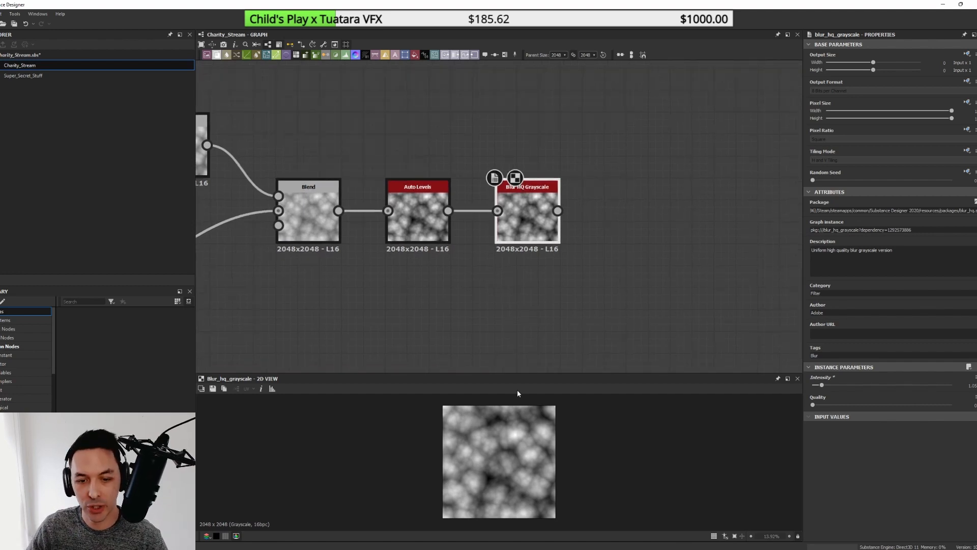
{"action": "scroll", "coordinate": [504, 446], "scroll_direction": "up", "scroll_amount": 1}
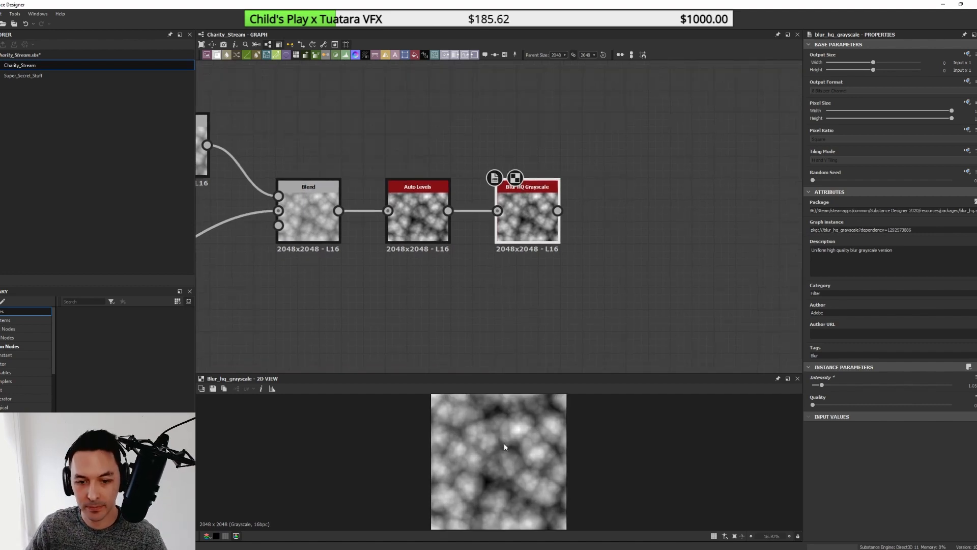
{"action": "left_click", "coordinate": [213, 389]}
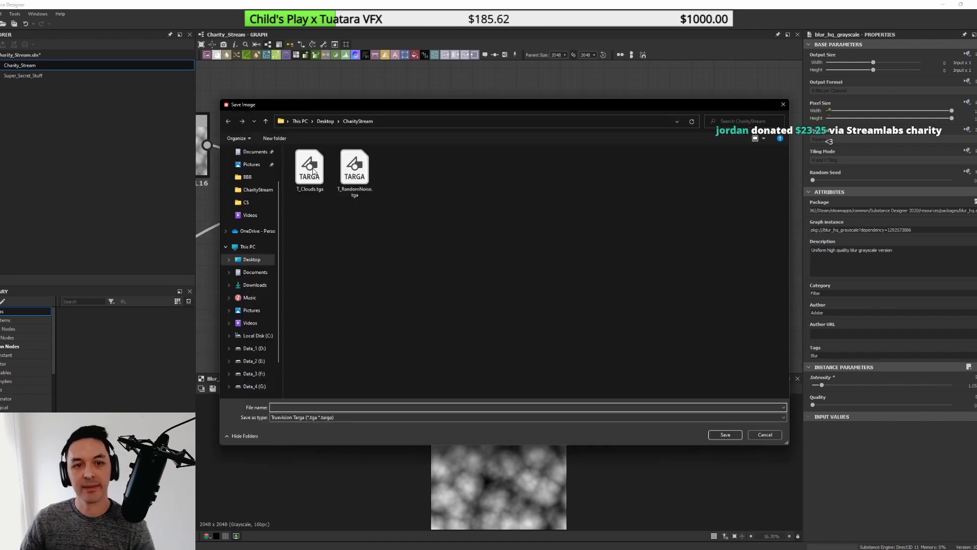
{"action": "left_click", "coordinate": [225, 247]}
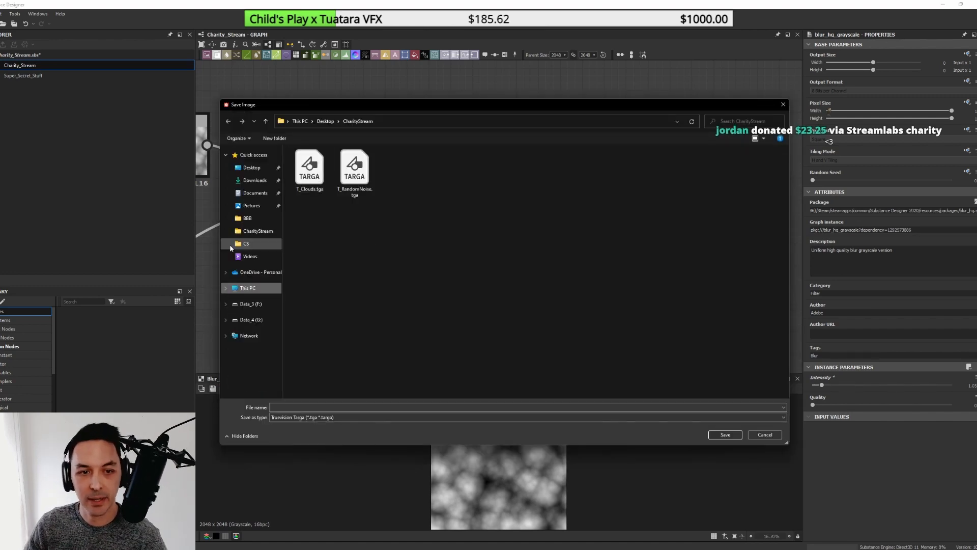
{"action": "double_click", "coordinate": [310, 164]}
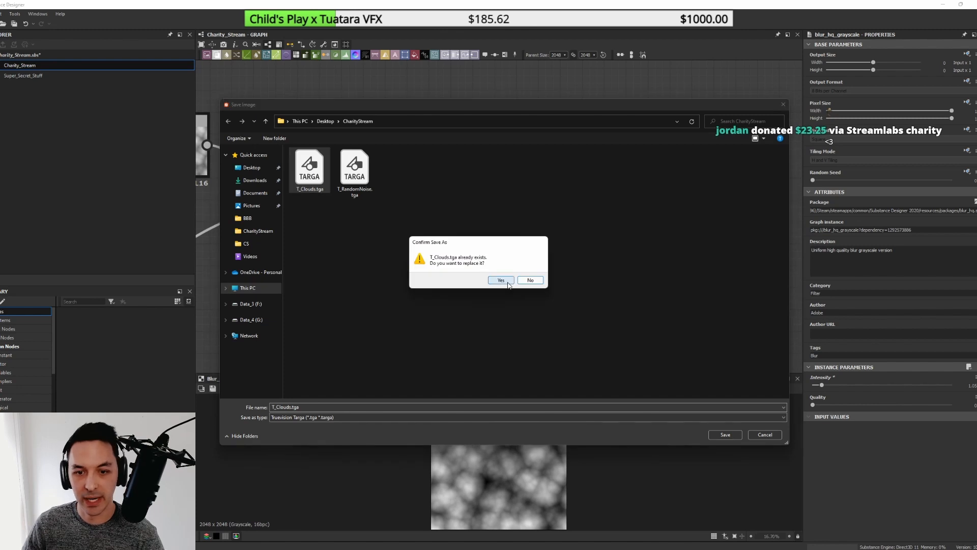
{"action": "left_click", "coordinate": [501, 280]}
{"action": "scroll", "coordinate": [524, 311], "scroll_direction": "down", "scroll_amount": 2}
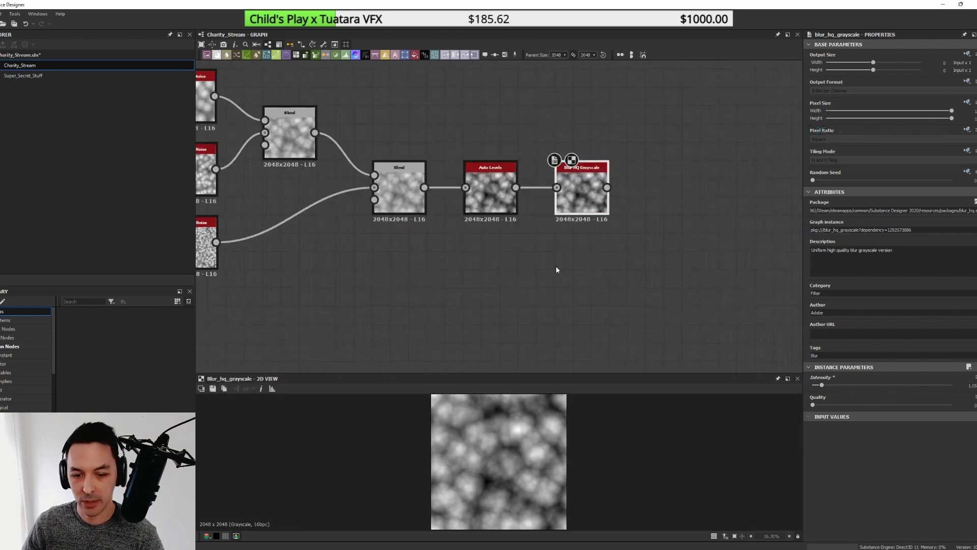
- Switch to Unreal Editor and create a material named M_Vortex in the CharityStream content folder
{"action": "left_click", "coordinate": [509, 549]}
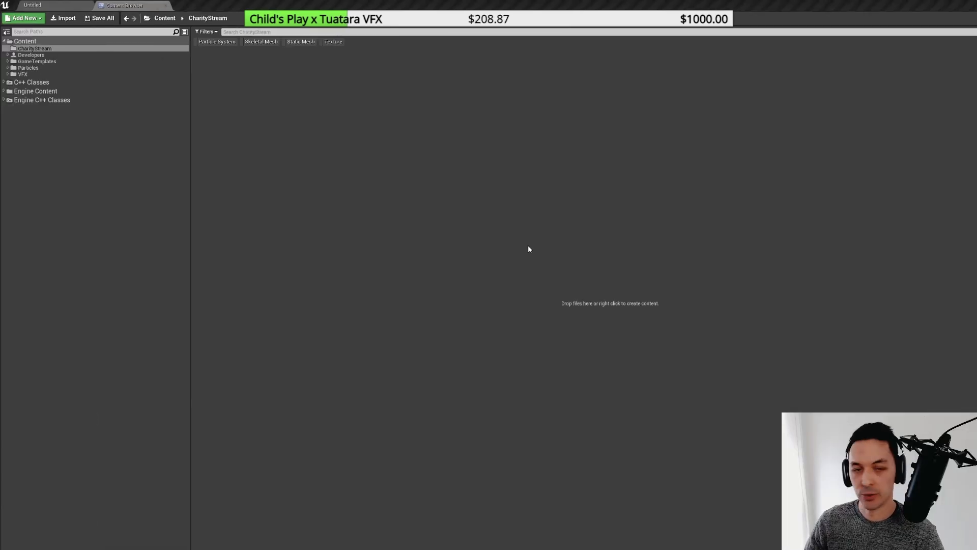
{"action": "right_click", "coordinate": [360, 154]}
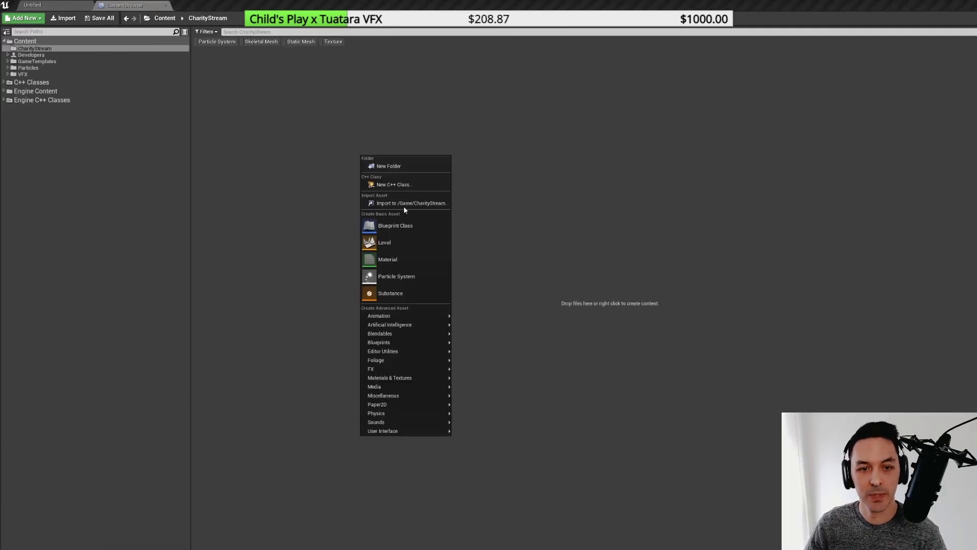
{"action": "left_click", "coordinate": [407, 259]}
{"action": "type", "text": "M_"}
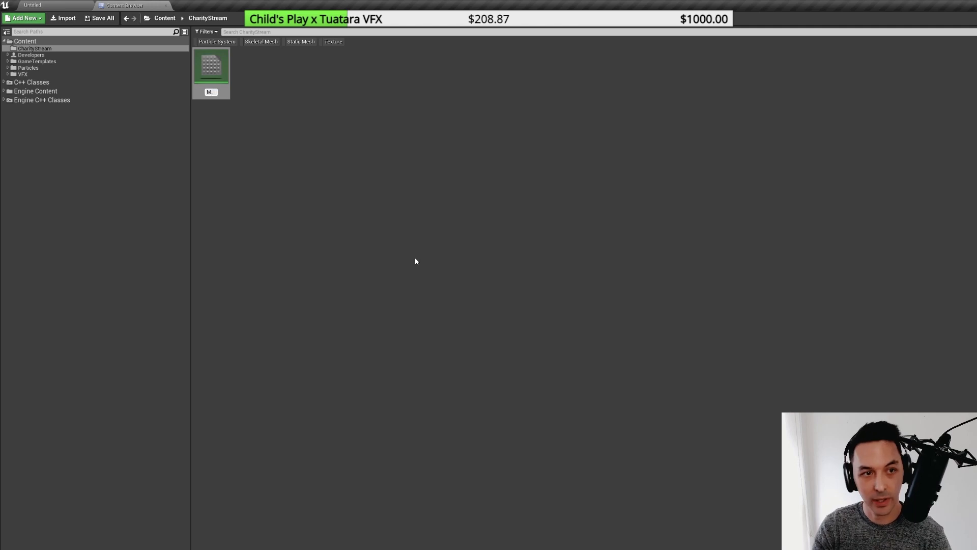
{"action": "type", "text": "Vor"}
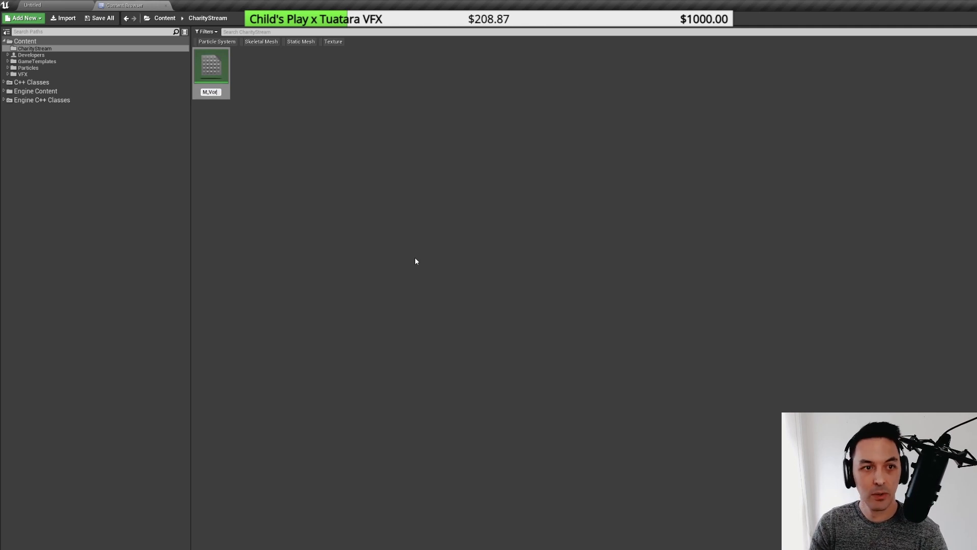
{"action": "type", "text": "tex"}
{"action": "key", "text": "Return"}
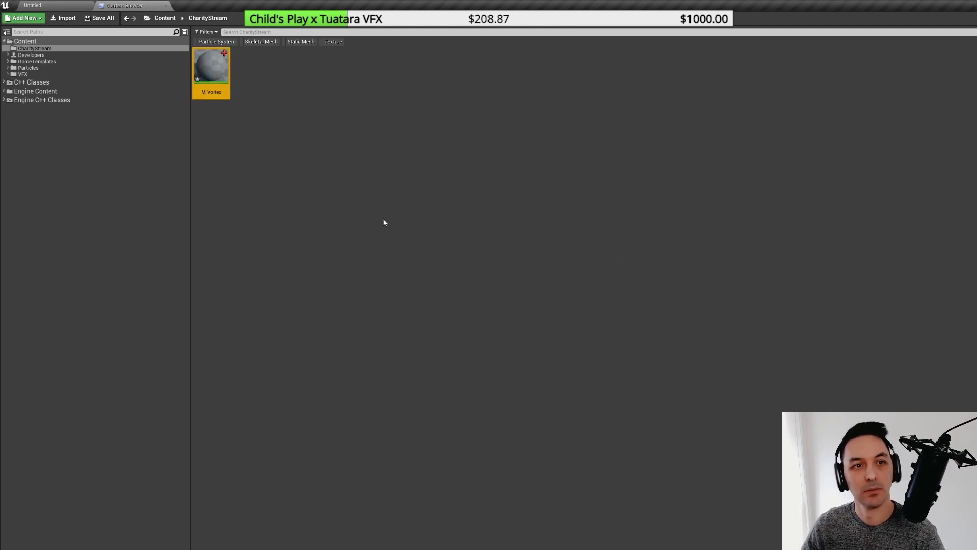
- Open M_Vortex and preview it on a plane with automatic exposure disabled and EV100 set to 0.2
{"action": "double_click", "coordinate": [221, 78]}
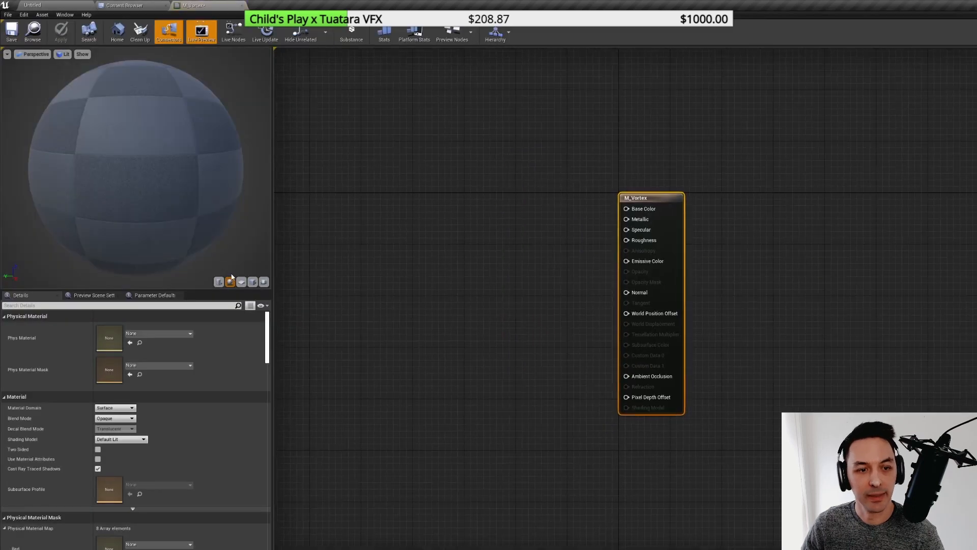
{"action": "left_click", "coordinate": [241, 282]}
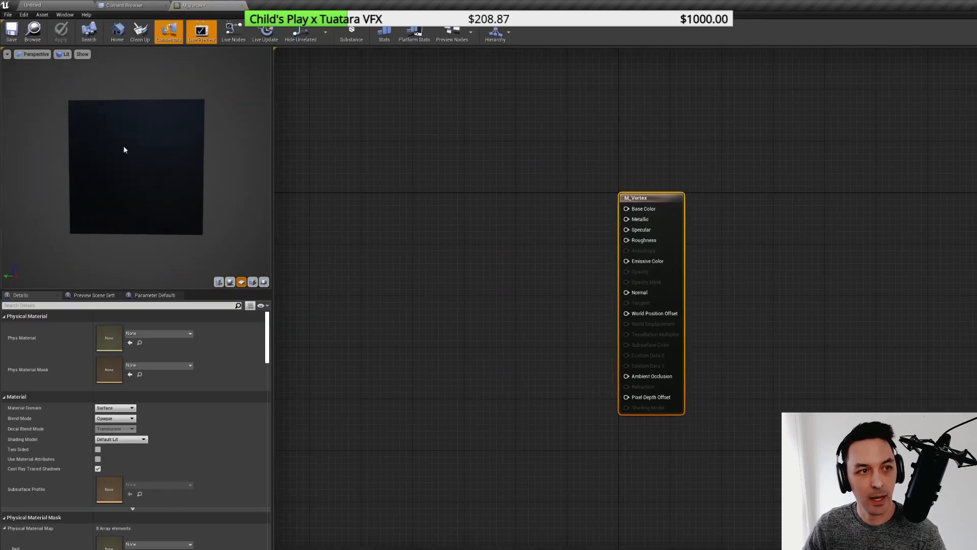
{"action": "left_click", "coordinate": [56, 56]}
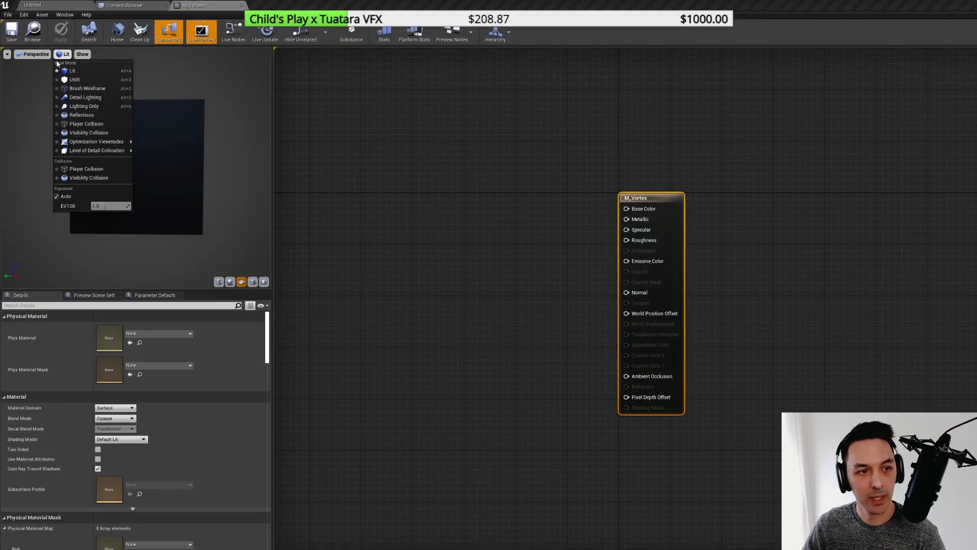
{"action": "left_click", "coordinate": [56, 197]}
{"action": "left_click", "coordinate": [109, 206]}
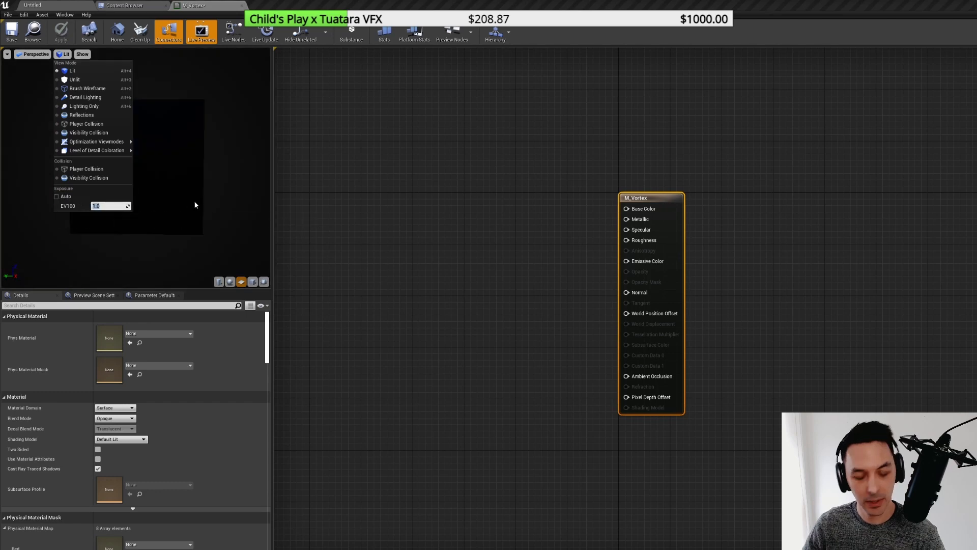
{"action": "type", "text": "0.2"}
{"action": "key", "text": "Return"}
{"action": "left_click", "coordinate": [154, 202]}
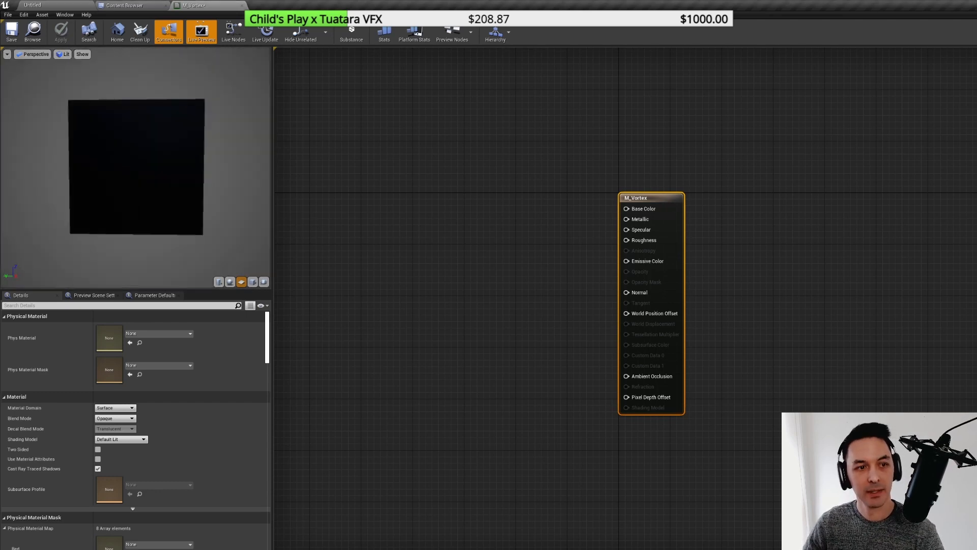
{"action": "left_click_drag", "start_coordinate": [169, 184], "coordinate": [181, 199]}
{"action": "mouse_move", "coordinate": [203, 180]}
{"action": "right_mouse_down"}
{"action": "mouse_move", "coordinate": [203, 169]}
{"action": "mouse_move", "coordinate": [203, 182]}
{"action": "right_mouse_up"}
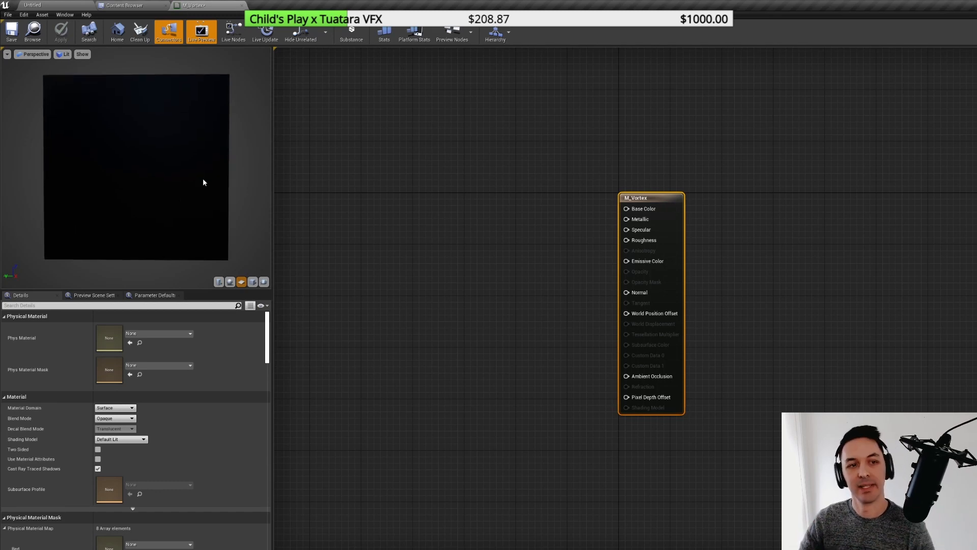
{"action": "left_click_drag", "start_coordinate": [201, 176], "coordinate": [203, 178]}
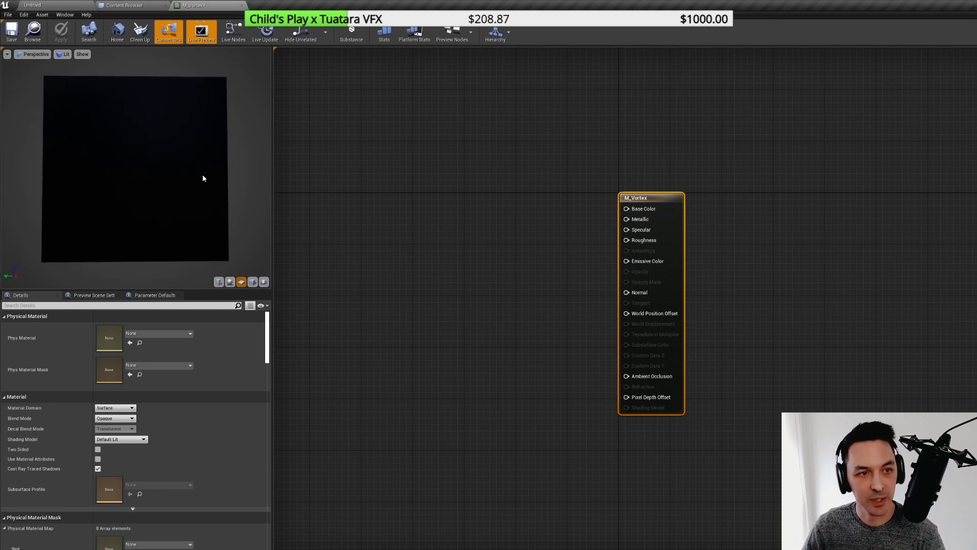
- Import T_Clouds.tga from the desktop's CharityStream folder into the CharityStream content folder
{"action": "right_click_drag", "start_coordinate": [438, 229], "coordinate": [580, 223]}
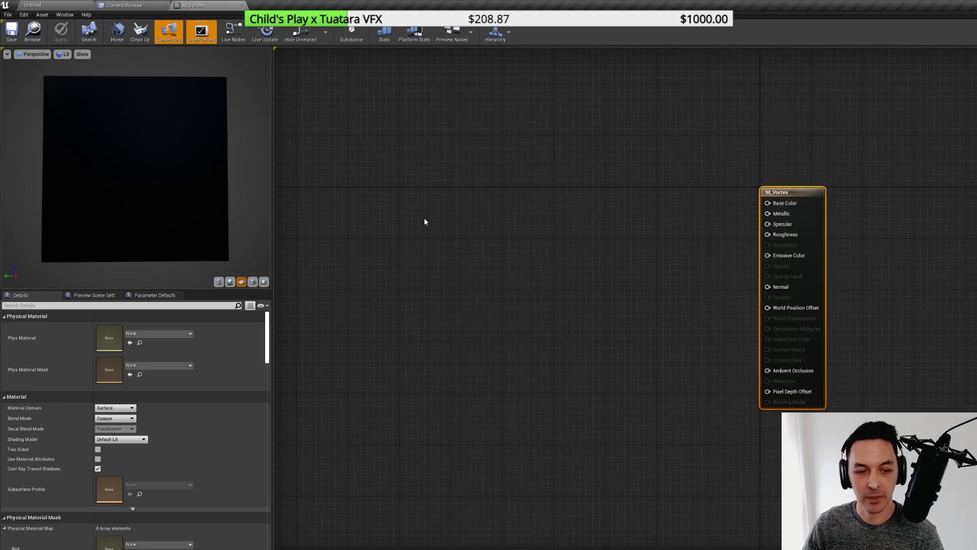
{"action": "right_click_drag", "start_coordinate": [558, 278], "coordinate": [607, 285]}
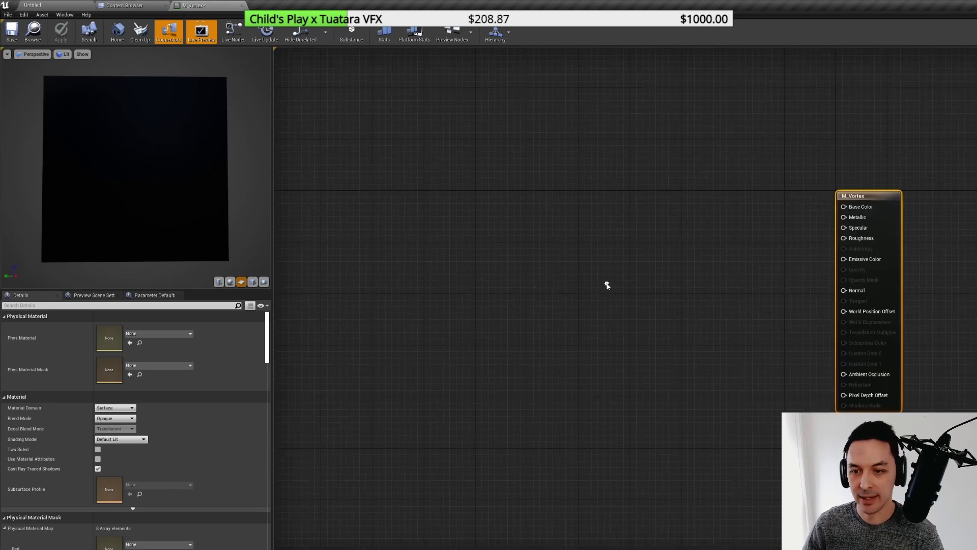
{"action": "right_click_drag", "start_coordinate": [441, 246], "coordinate": [530, 261]}
{"action": "left_click", "coordinate": [125, 5]}
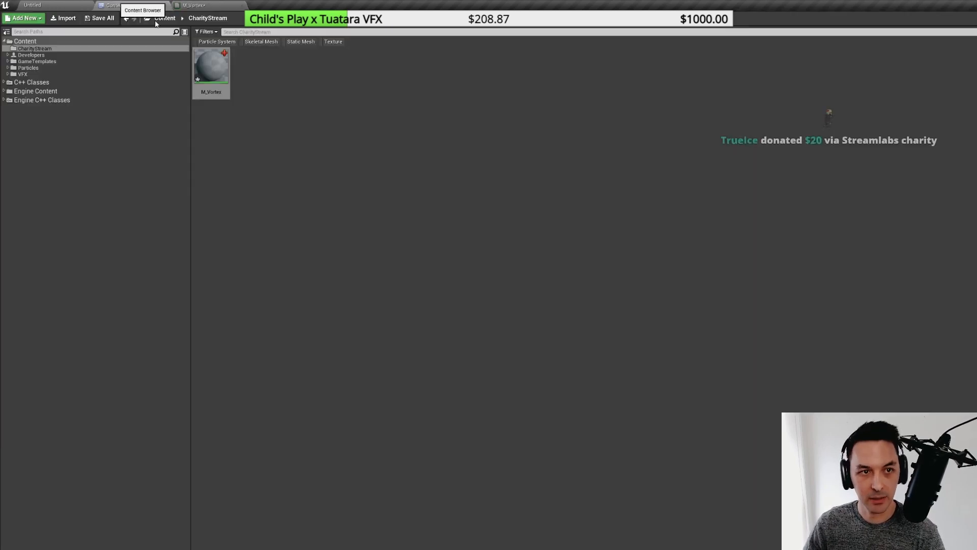
{"action": "right_click", "coordinate": [327, 91]}
{"action": "left_click", "coordinate": [379, 139]}
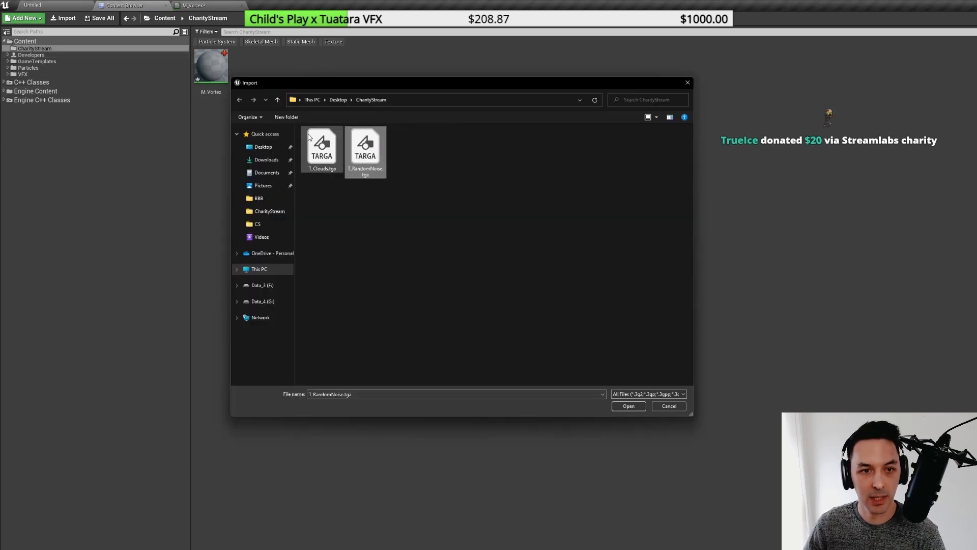
{"action": "double_click", "coordinate": [312, 142]}
- Open the imported T_Clouds texture and review its image, compression and sRGB settings
{"action": "double_click", "coordinate": [258, 70]}
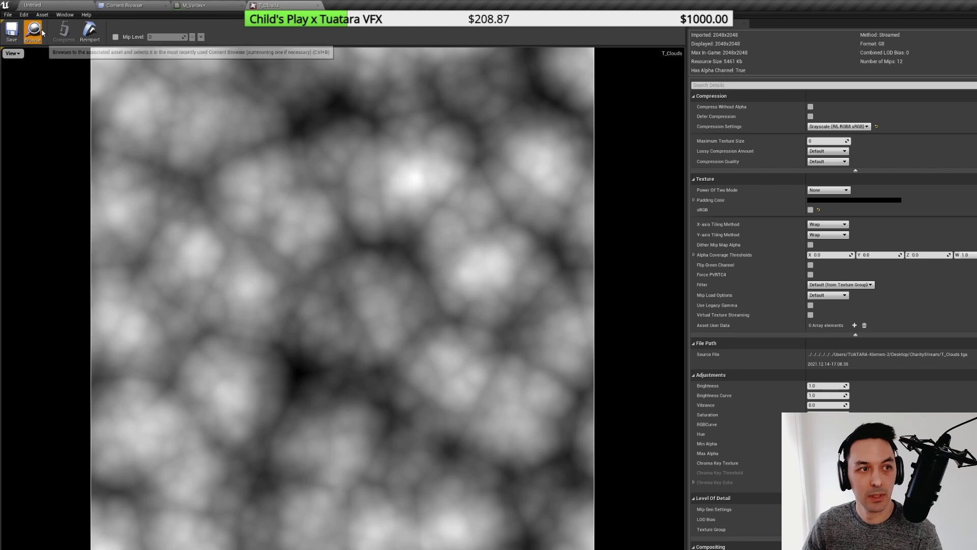
{"action": "left_click", "coordinate": [136, 5]}
{"action": "left_click", "coordinate": [197, 4]}
{"action": "left_click", "coordinate": [282, 5]}
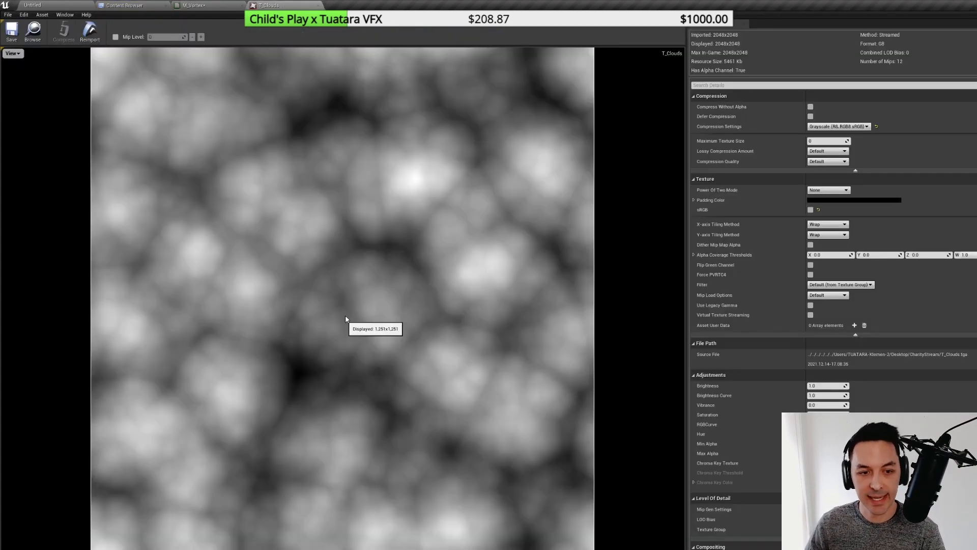
- Add a Texture Sample of T_Clouds to the M_Vortex graph and connect its R output to Base Color
{"action": "left_click", "coordinate": [219, 5]}
{"action": "right_click_drag", "start_coordinate": [493, 228], "coordinate": [537, 227]}
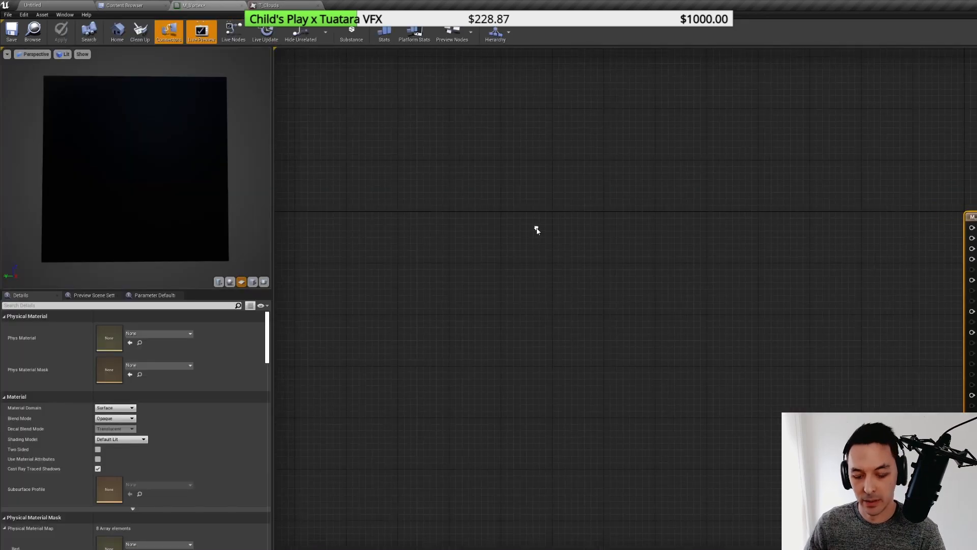
{"action": "left_click", "coordinate": [481, 262]}
{"action": "left_click_drag", "start_coordinate": [518, 262], "coordinate": [505, 276]}
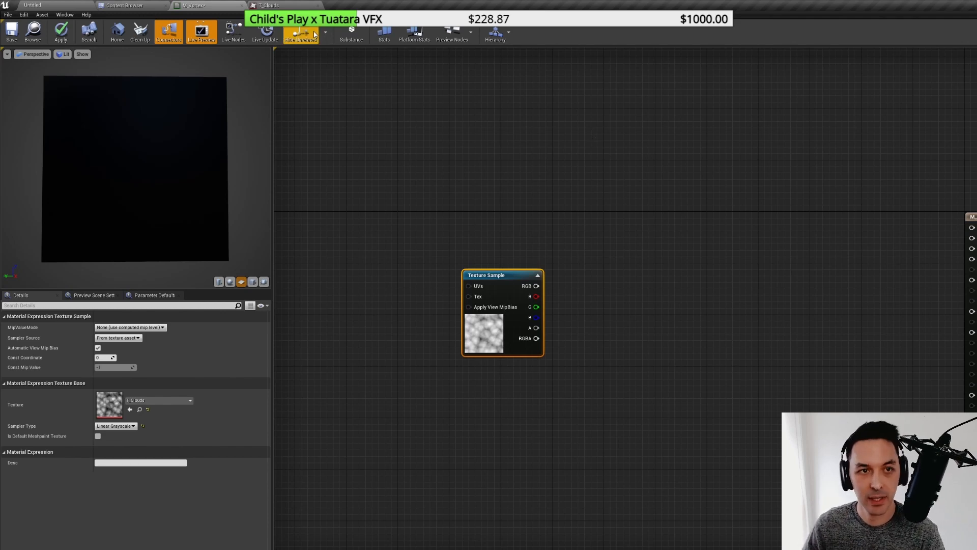
{"action": "left_click_drag", "start_coordinate": [509, 274], "coordinate": [972, 228]}
- Set the M_Vortex material's blend mode to Translucent
{"action": "left_click", "coordinate": [971, 219]}
{"action": "left_click", "coordinate": [115, 418]}
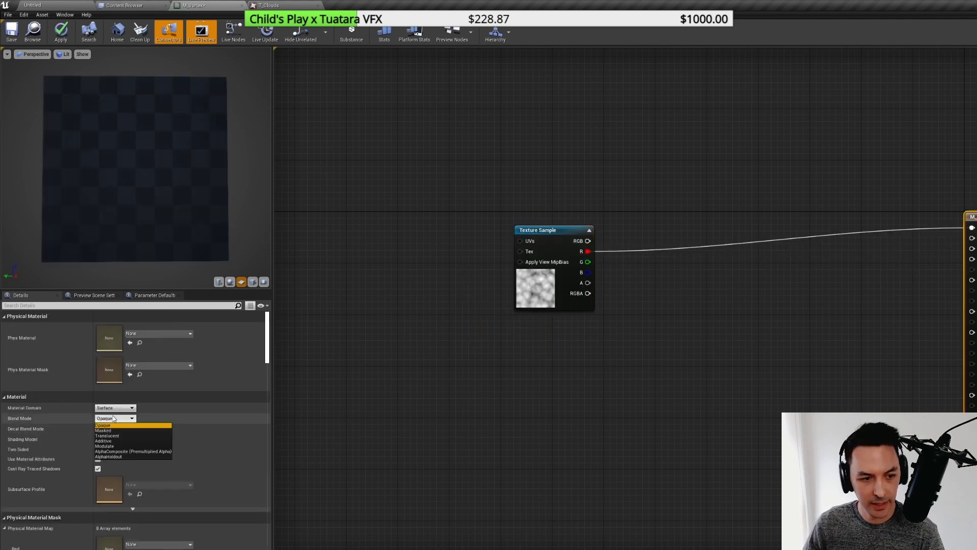
{"action": "left_click", "coordinate": [121, 437]}
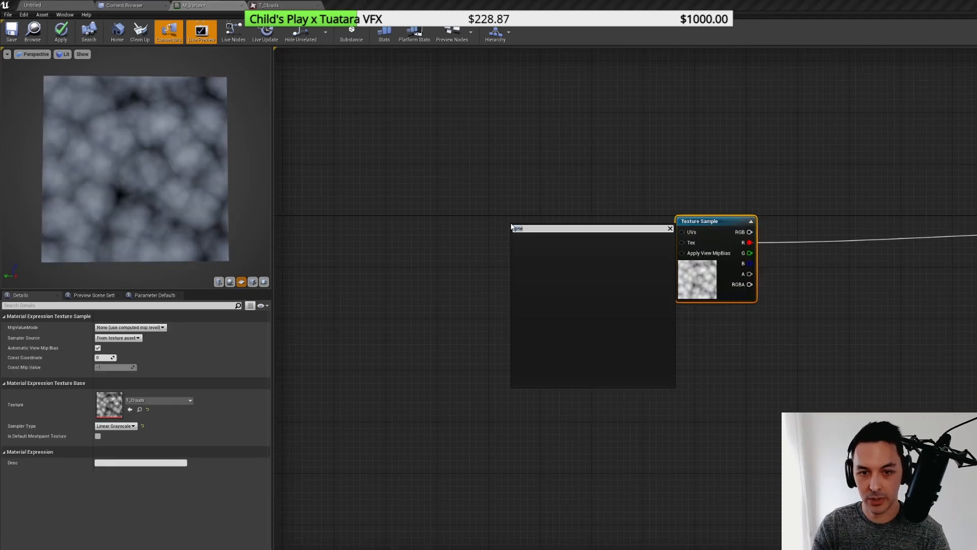
- Add a Panner node, connect it to the Texture Sample's UVs input and place it beside that node
{"action": "type", "text": "p"}
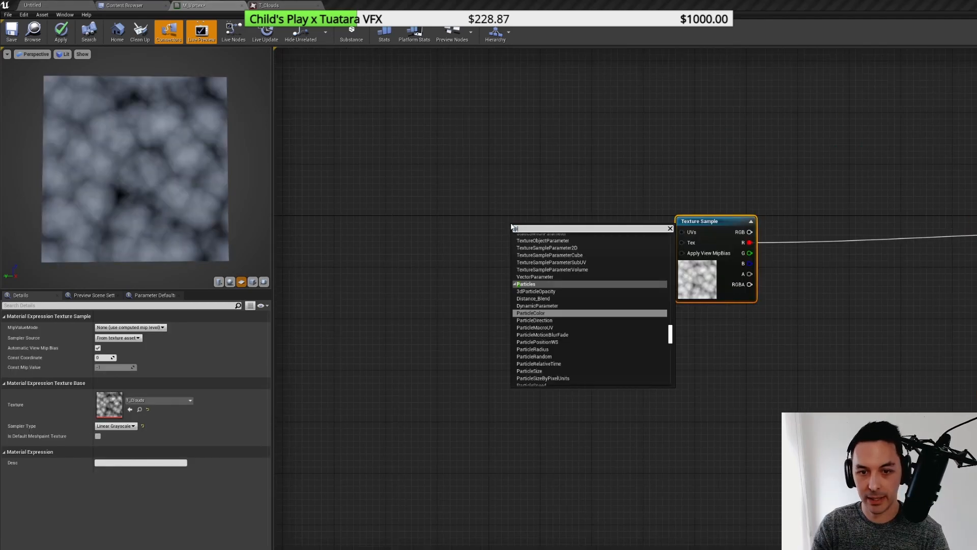
{"action": "type", "text": "anner"}
{"action": "key", "text": "Return"}
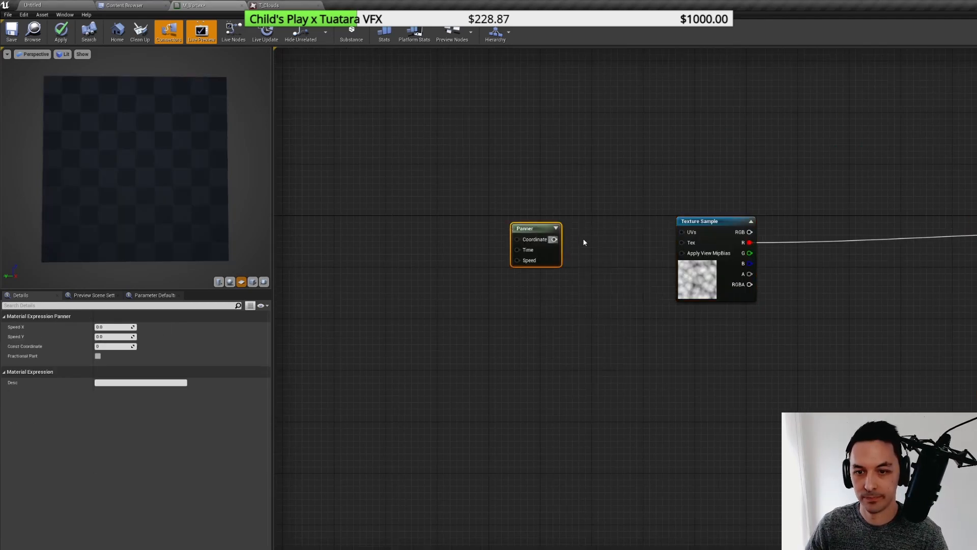
{"action": "left_click_drag", "start_coordinate": [554, 239], "coordinate": [682, 232]}
{"action": "left_click_drag", "start_coordinate": [541, 229], "coordinate": [615, 222]}
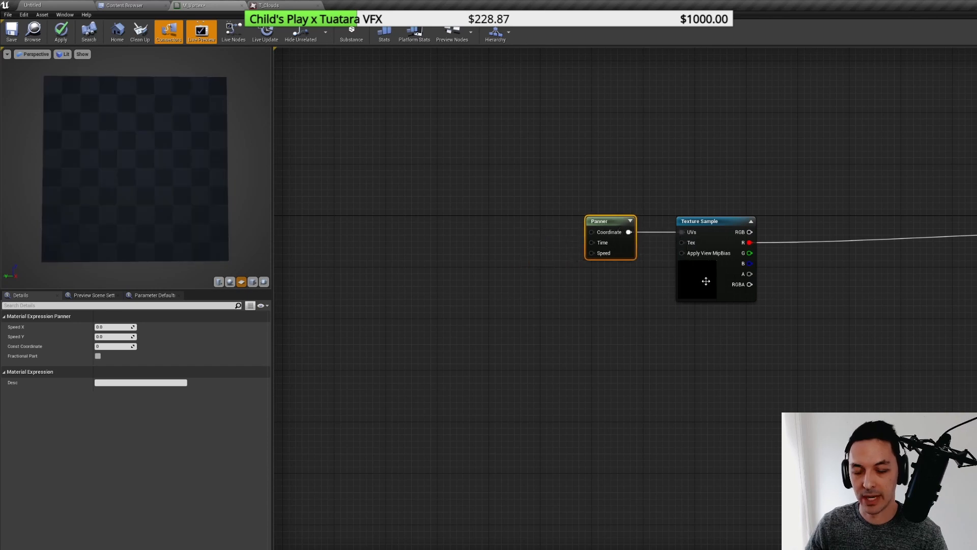
- Set the Panner node's Speed X to 0.2
{"action": "left_click", "coordinate": [706, 281]}
{"action": "left_click", "coordinate": [614, 241]}
{"action": "left_click", "coordinate": [108, 327]}
{"action": "type", "text": ".2"}
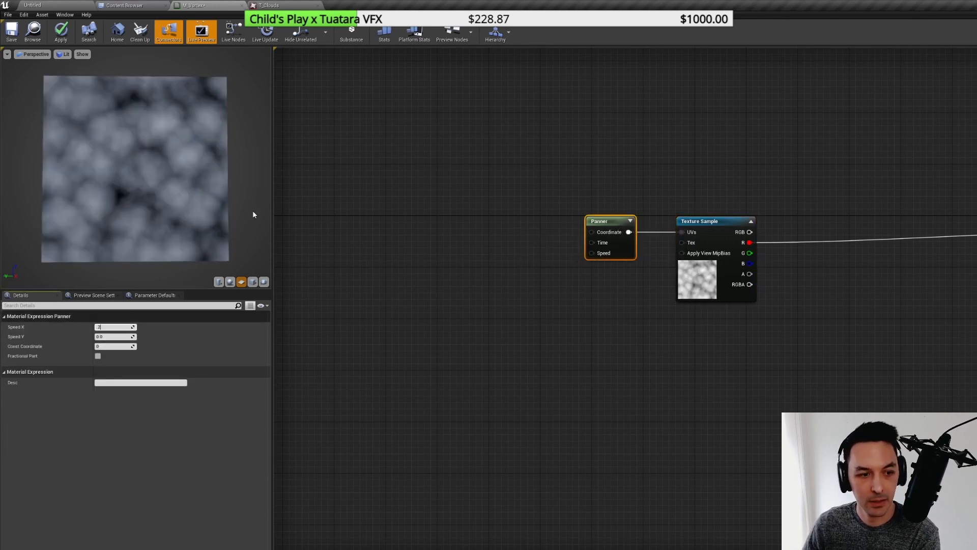
{"action": "key", "text": "Return"}
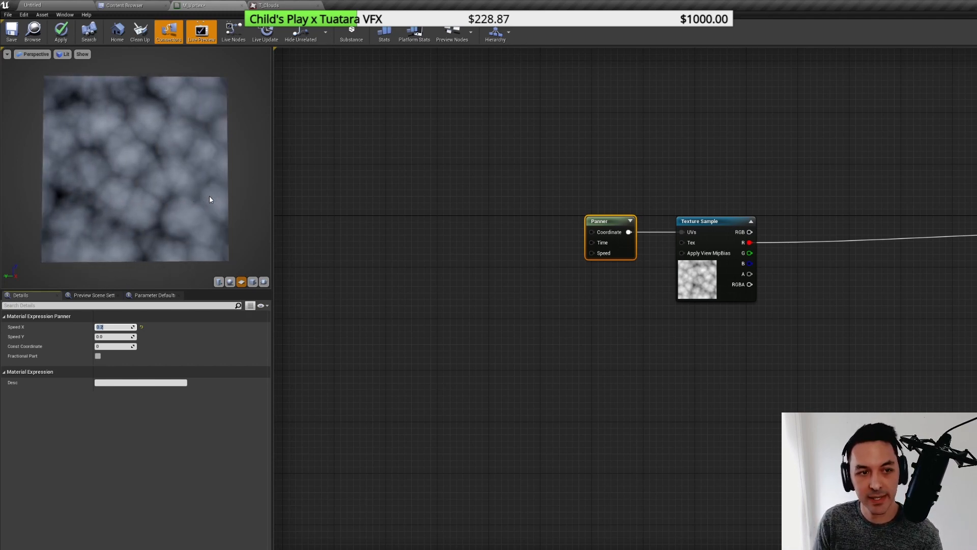
- Add a VectorToRadialValue node to the graph and place it ahead of the Panner node
{"action": "mouse_move", "coordinate": [209, 194]}
{"action": "left_mouse_down"}
{"action": "mouse_move", "coordinate": [239, 197]}
{"action": "mouse_move", "coordinate": [208, 198]}
{"action": "left_mouse_up"}
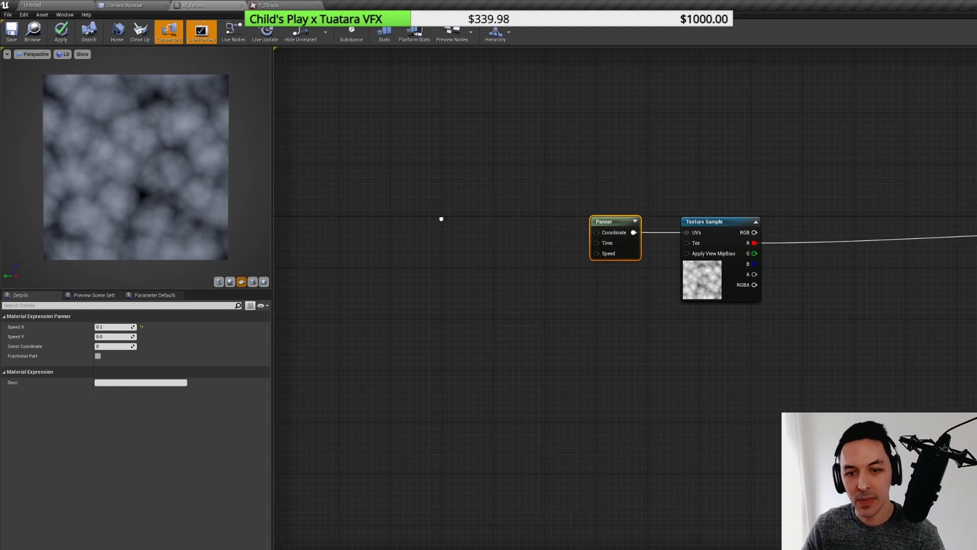
{"action": "right_click_drag", "start_coordinate": [441, 219], "coordinate": [515, 239]}
{"action": "right_click", "coordinate": [515, 243]}
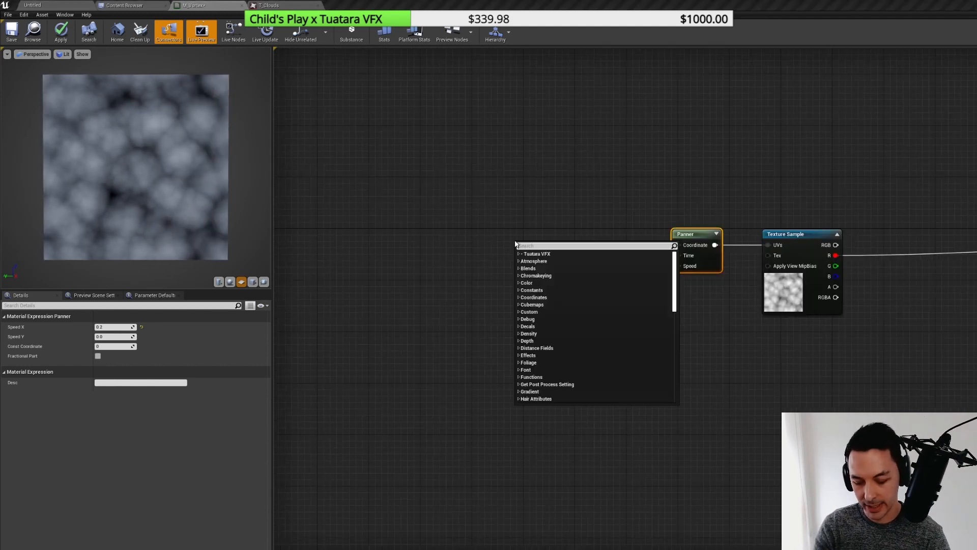
{"action": "type", "text": "radial"}
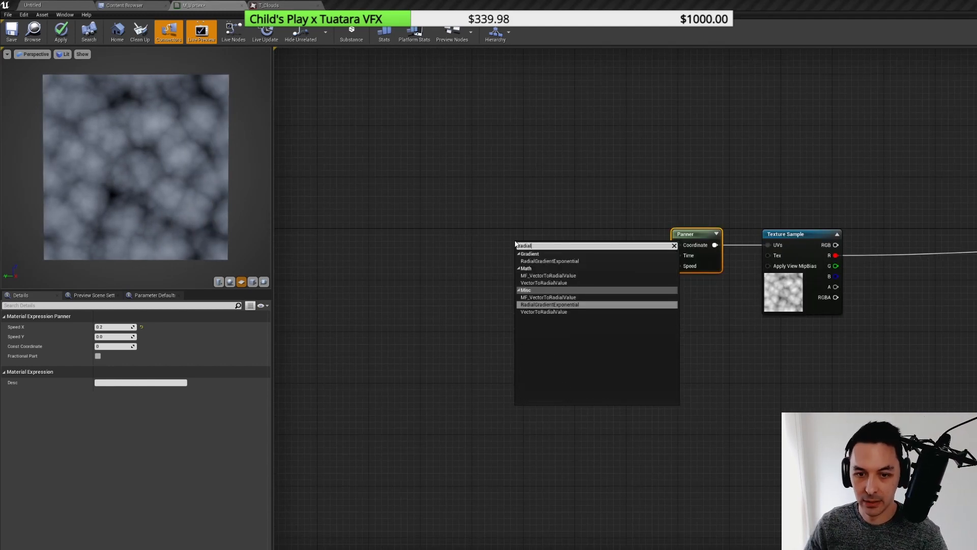
{"action": "left_click", "coordinate": [540, 282]}
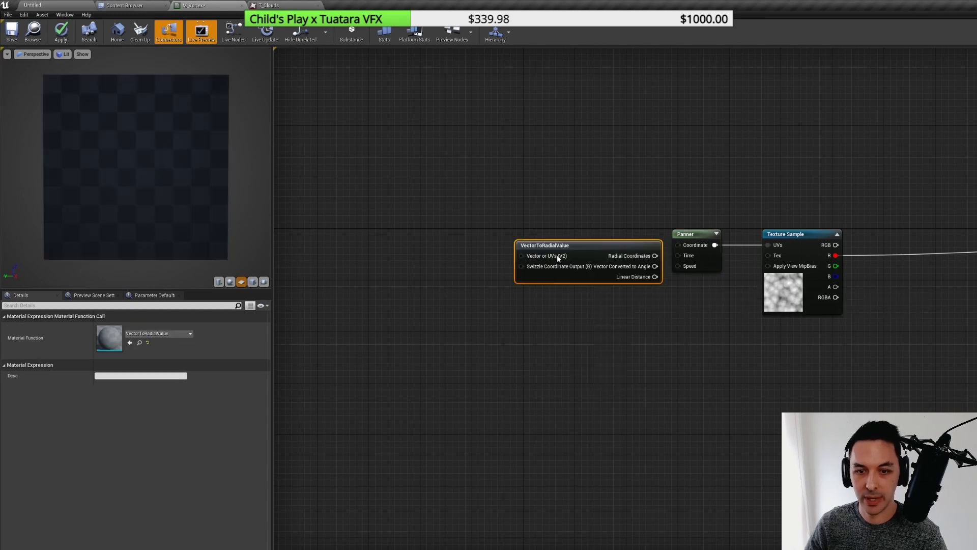
{"action": "left_click_drag", "start_coordinate": [582, 244], "coordinate": [533, 226]}
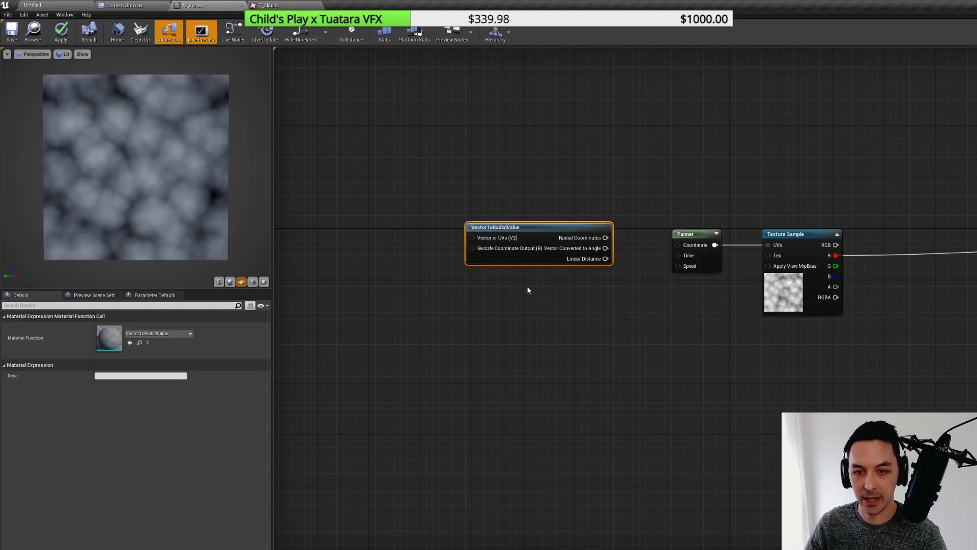
{"action": "right_click_drag", "start_coordinate": [528, 291], "coordinate": [618, 292]}
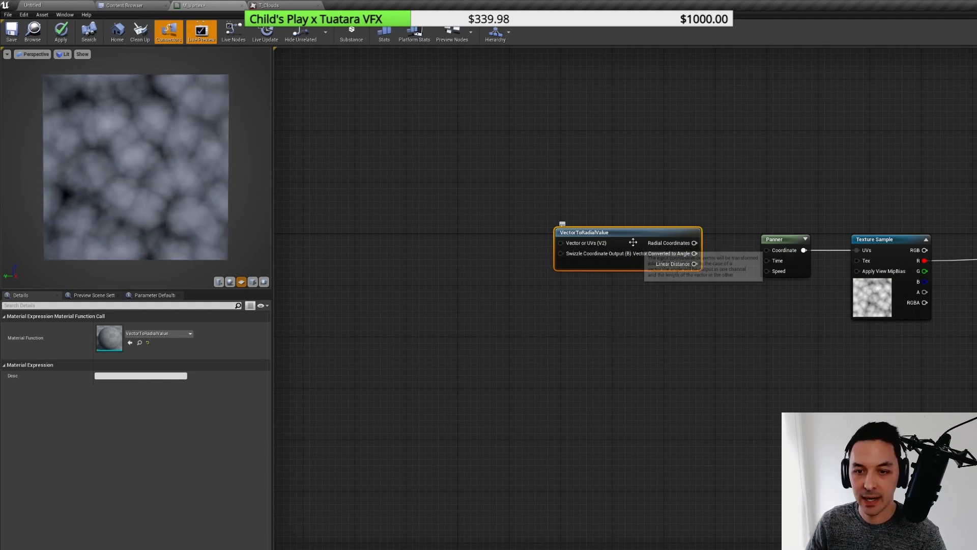
{"action": "left_click", "coordinate": [635, 286]}
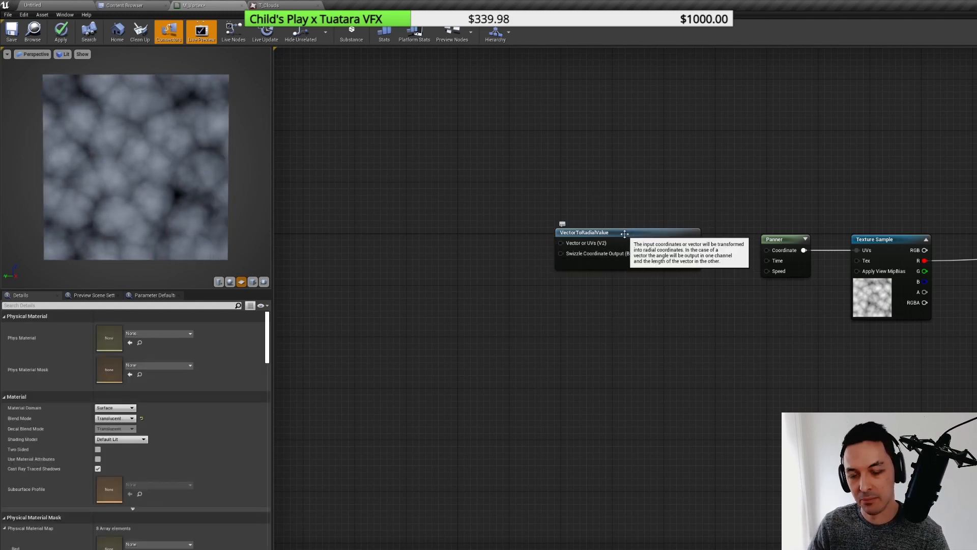
- Open the VectorToRadialValue function, examine how its node network is built, and return to the M_Vortex graph
{"action": "double_click", "coordinate": [624, 234]}
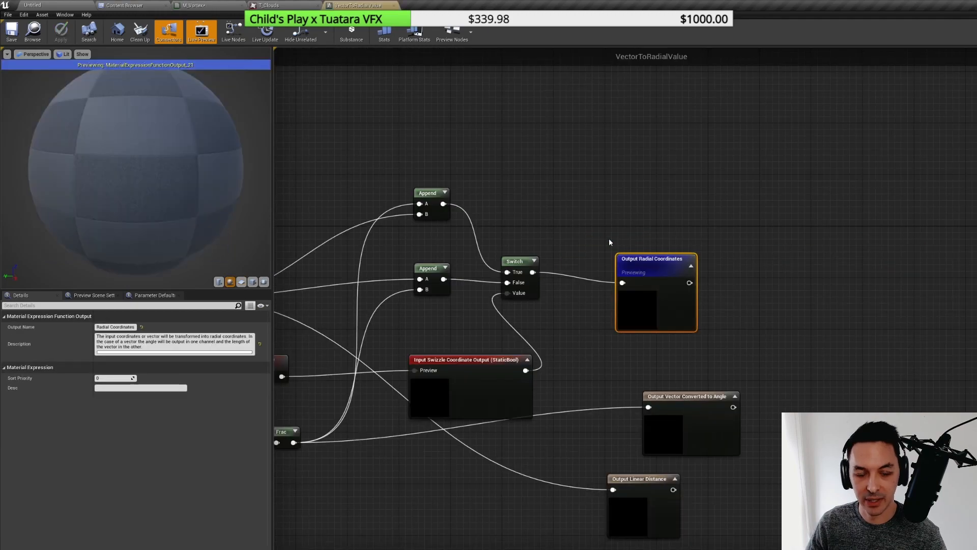
{"action": "right_click_drag", "start_coordinate": [406, 227], "coordinate": [655, 198]}
{"action": "scroll", "coordinate": [655, 198], "scroll_direction": "down", "scroll_amount": 4}
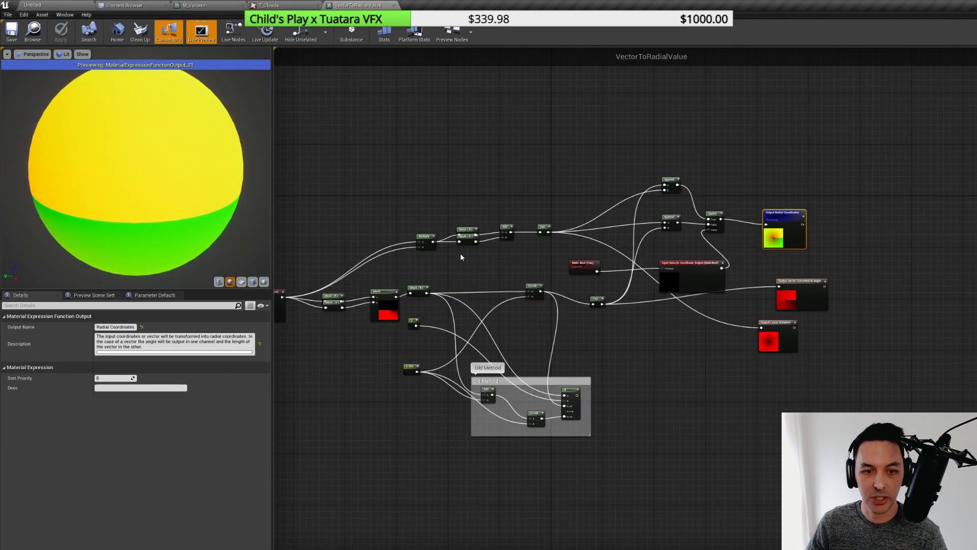
{"action": "mouse_move", "coordinate": [462, 257]}
{"action": "right_mouse_down"}
{"action": "mouse_move", "coordinate": [601, 240]}
{"action": "mouse_move", "coordinate": [466, 268]}
{"action": "right_mouse_up"}
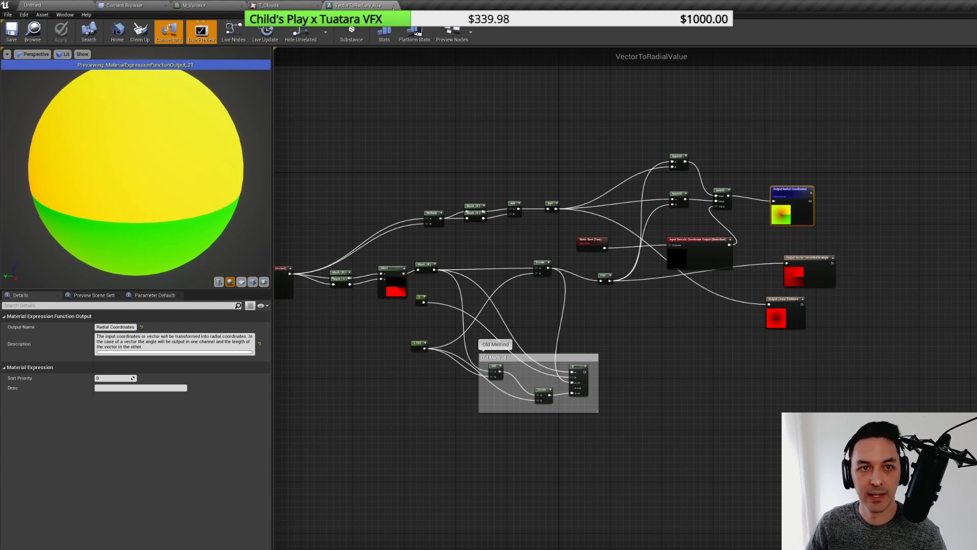
{"action": "left_click", "coordinate": [395, 6]}
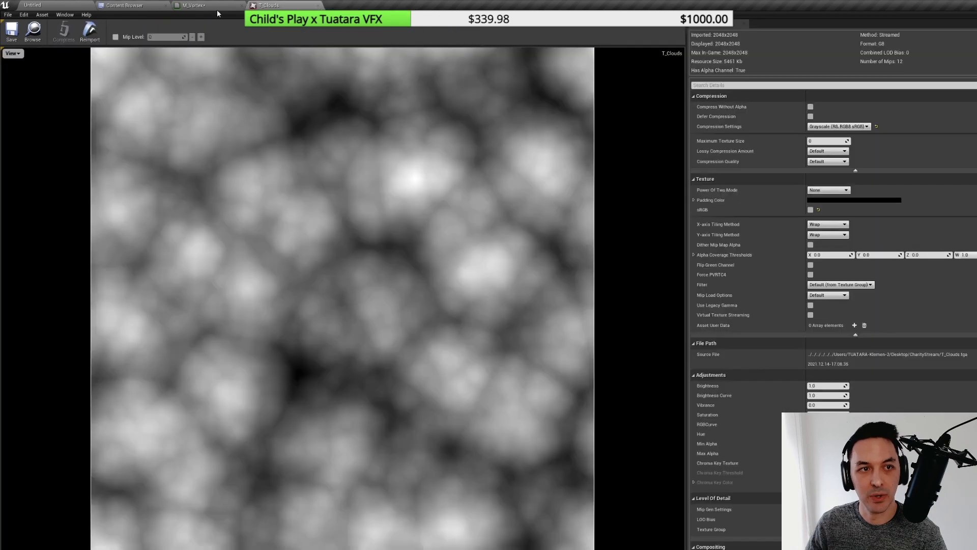
{"action": "left_click", "coordinate": [217, 6]}
- Set the Panner's Speed X to 0 and connect VectorToRadialValue's Radial Coordinates output to the Panner's Coordinate input
{"action": "right_click_drag", "start_coordinate": [650, 254], "coordinate": [577, 254]}
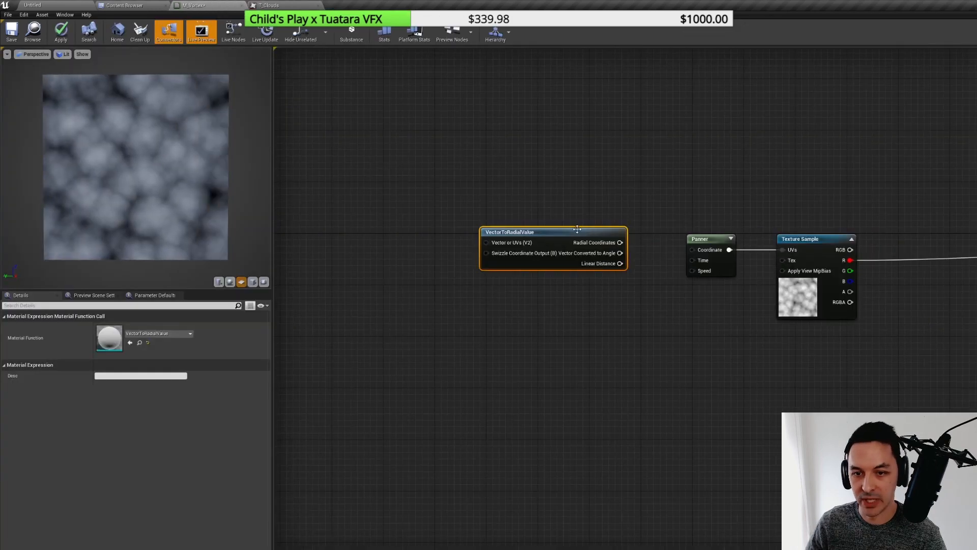
{"action": "left_click_drag", "start_coordinate": [575, 231], "coordinate": [582, 237]}
{"action": "left_click", "coordinate": [727, 264]}
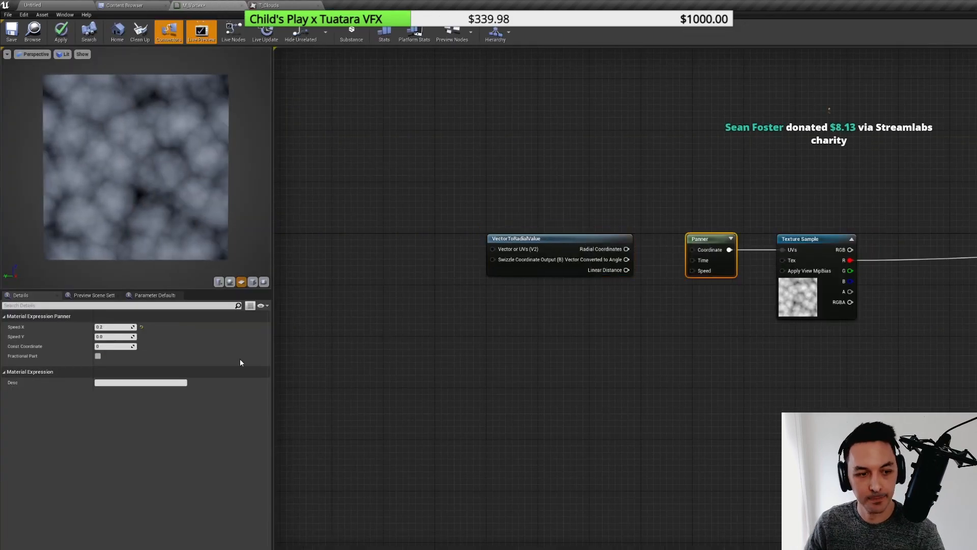
{"action": "left_click", "coordinate": [119, 328]}
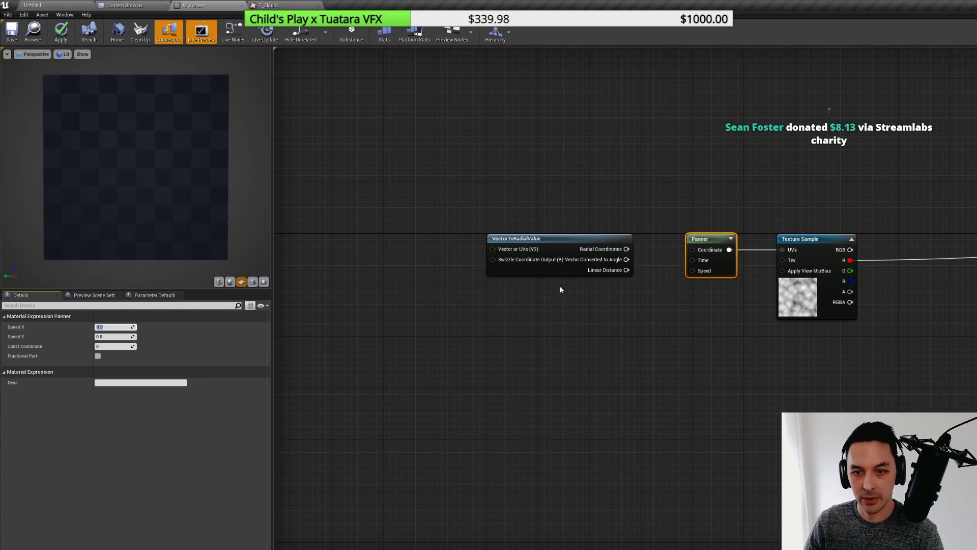
{"action": "left_click_drag", "start_coordinate": [626, 250], "coordinate": [694, 249]}
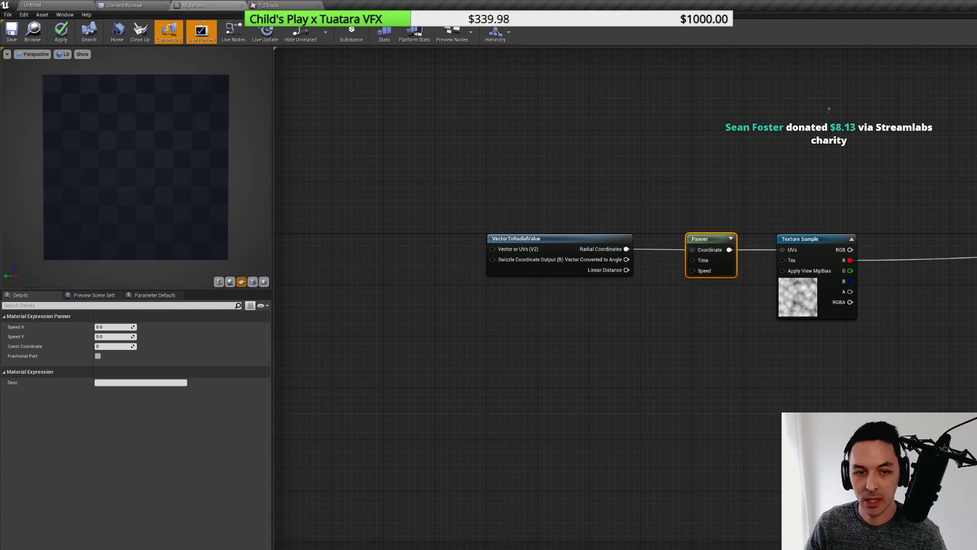
- Add a TexCoord node ahead of VectorToRadialValue and feed it into a new ConstantBiasScale node
{"action": "right_click_drag", "start_coordinate": [376, 179], "coordinate": [475, 186]}
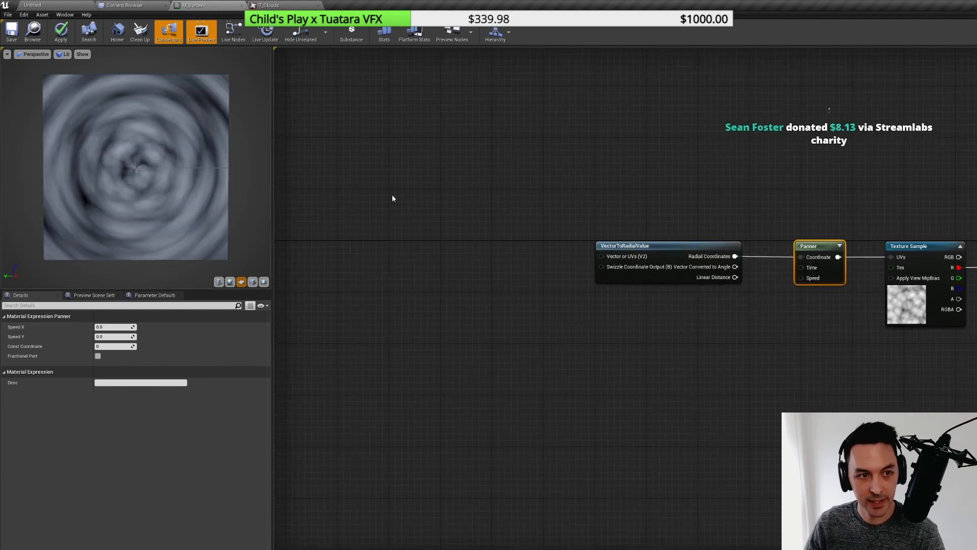
{"action": "left_click", "coordinate": [378, 190]}
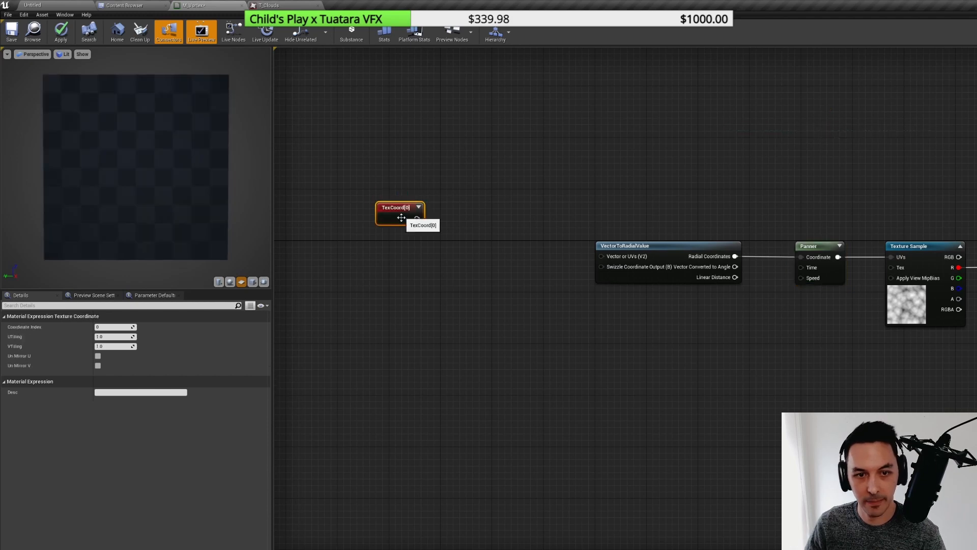
{"action": "left_click", "coordinate": [438, 254]}
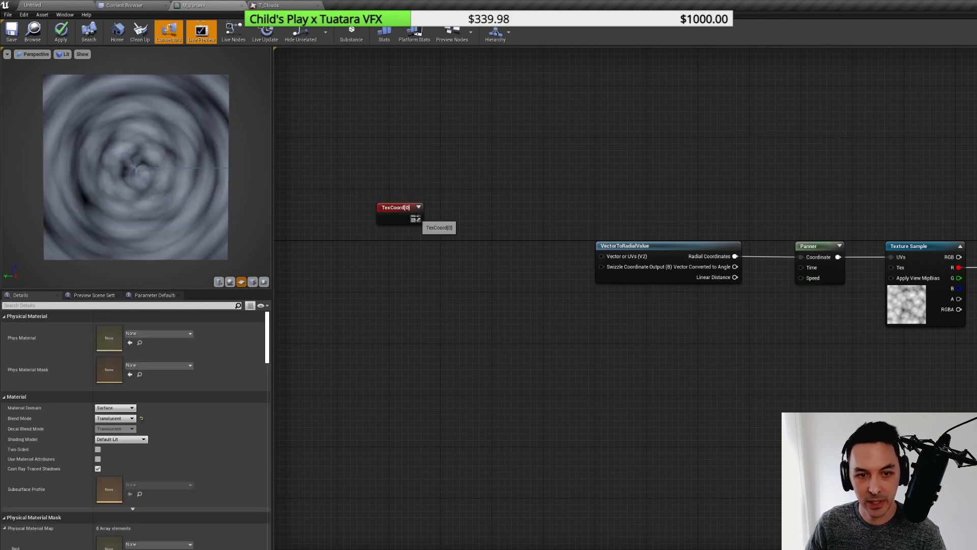
{"action": "left_click_drag", "start_coordinate": [416, 218], "coordinate": [457, 233]}
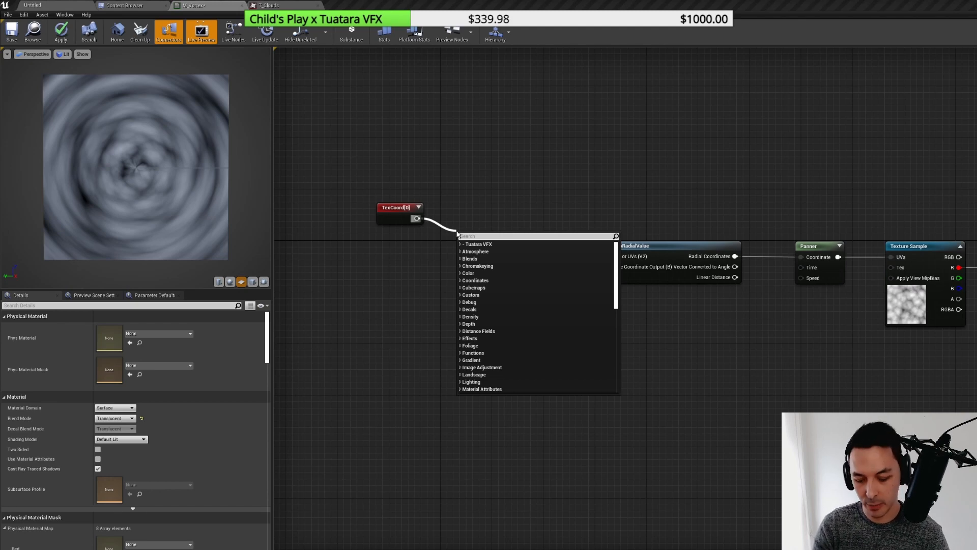
{"action": "type", "text": "cons"}
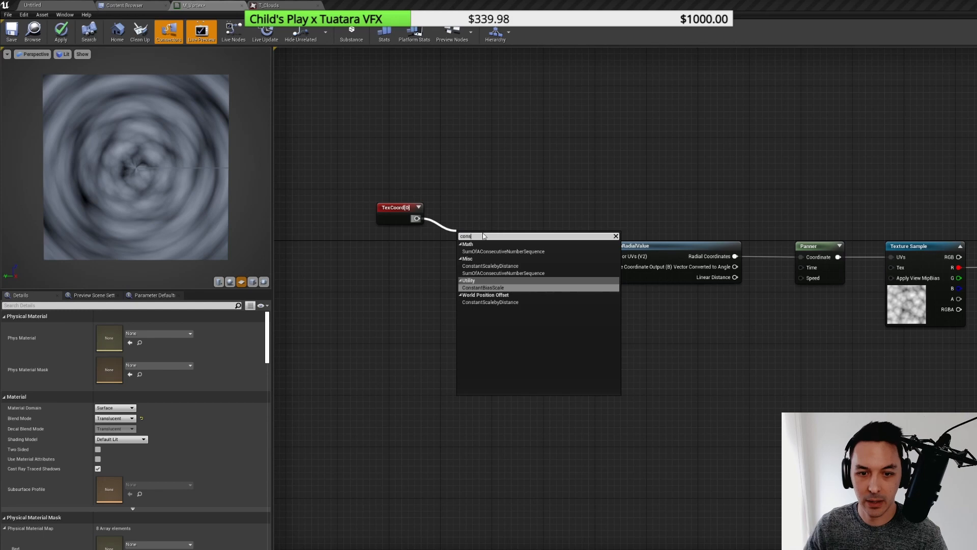
{"action": "left_click", "coordinate": [500, 288]}
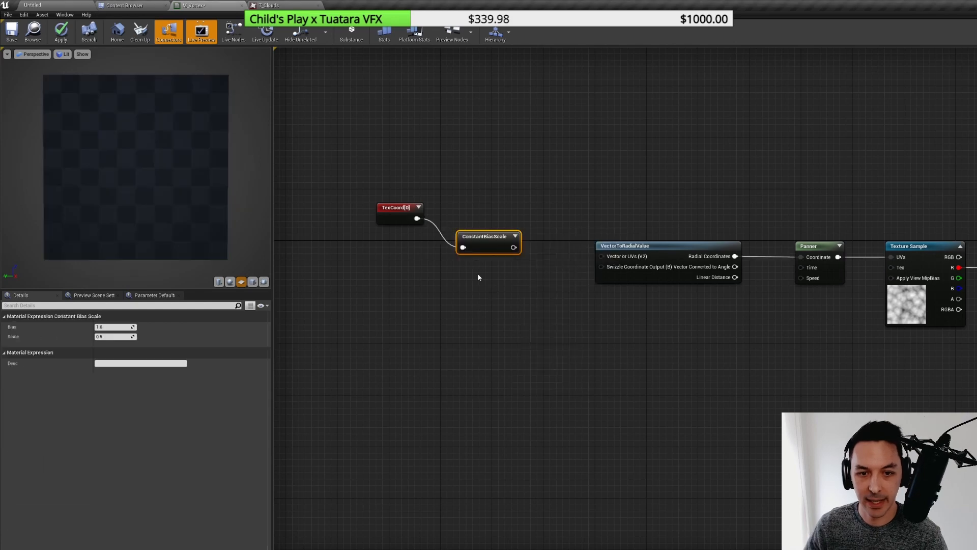
- Line up the TexCoord and ConstantBiasScale nodes in a straight row
{"action": "left_click_drag", "start_coordinate": [389, 217], "coordinate": [389, 232]}
{"action": "left_click", "coordinate": [497, 246]}
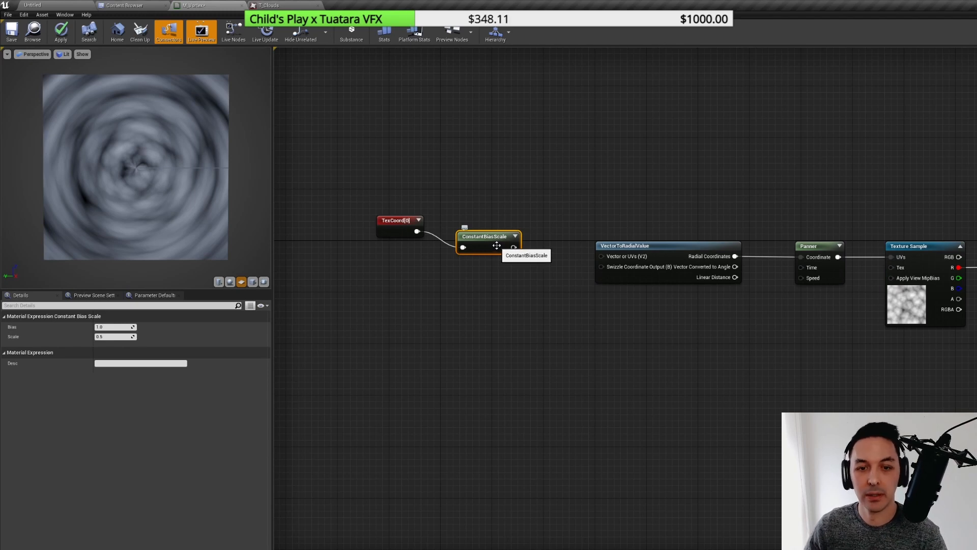
{"action": "left_click_drag", "start_coordinate": [496, 246], "coordinate": [493, 230]}
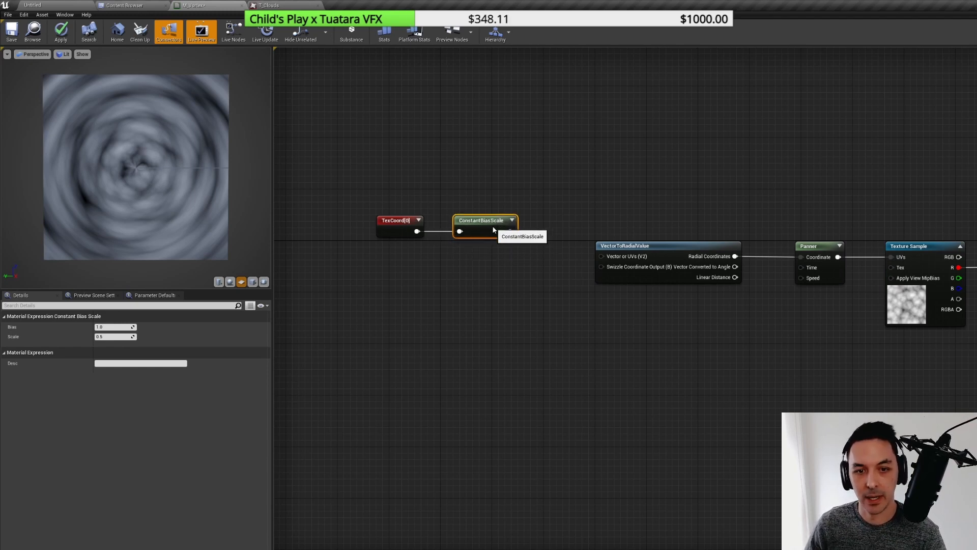
{"action": "left_click_drag", "start_coordinate": [376, 191], "coordinate": [529, 244]}
- Set the ConstantBiasScale's Bias to -0.5 and Scale to 2, and connect it to VectorToRadialValue's Vector or UVs input
{"action": "left_click", "coordinate": [486, 223]}
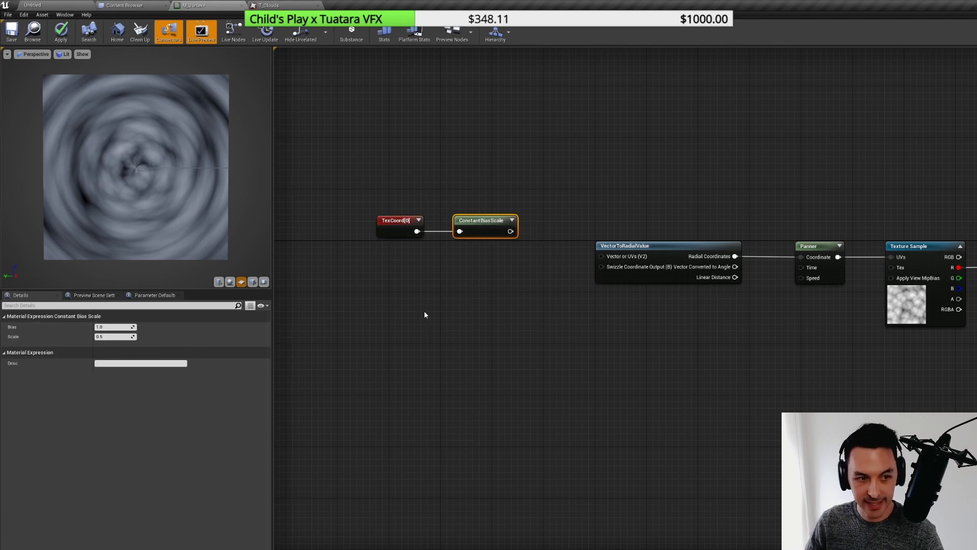
{"action": "left_click", "coordinate": [119, 328]}
{"action": "type", "text": "-0.5"}
{"action": "key", "text": "Return"}
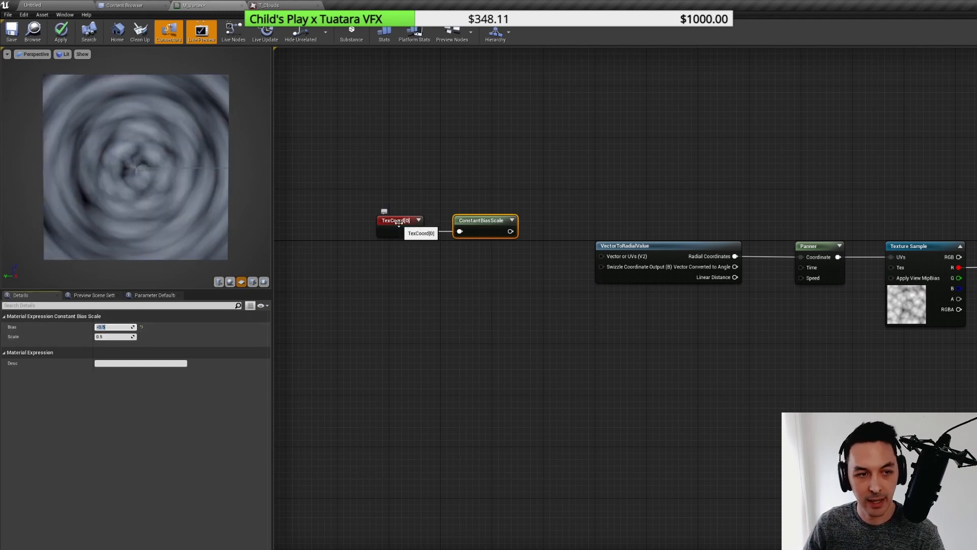
{"action": "left_click", "coordinate": [121, 337]}
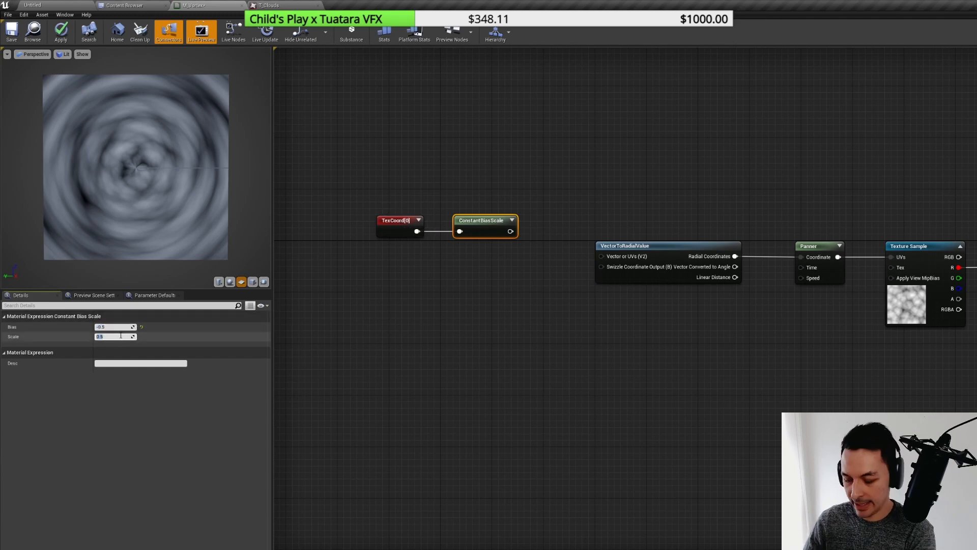
{"action": "type", "text": "2"}
{"action": "key", "text": "Return"}
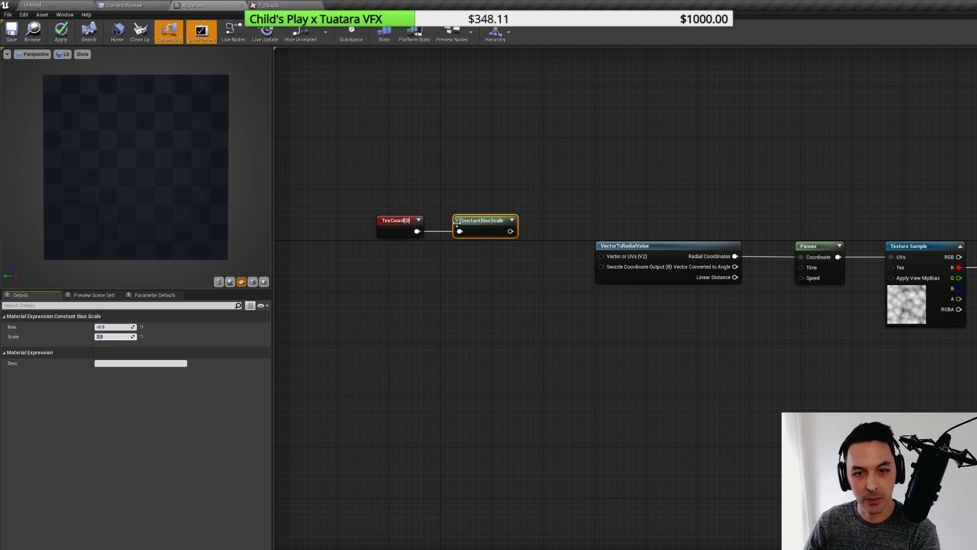
{"action": "left_click_drag", "start_coordinate": [509, 232], "coordinate": [602, 256]}
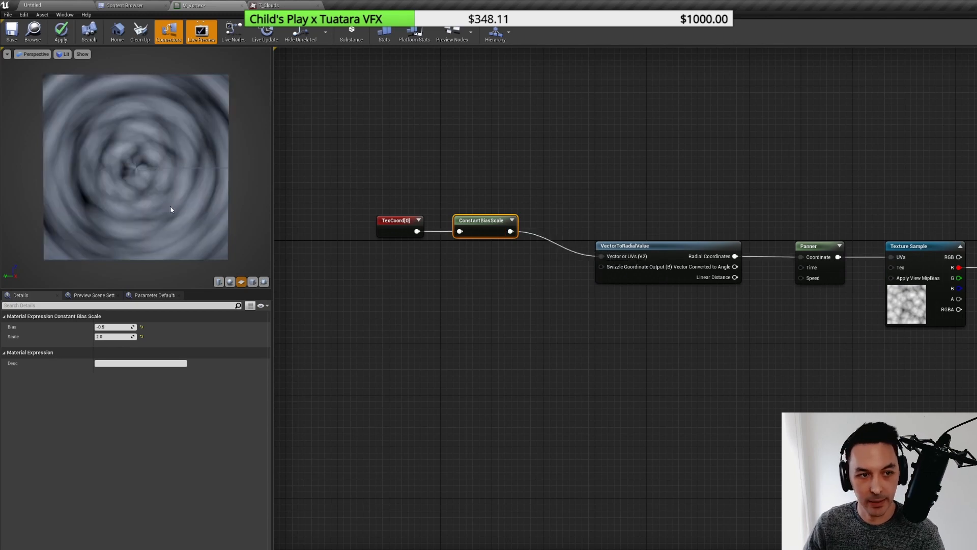
- Build an equivalent chain of Add and Multiply nodes from the TexCoord output, with the Add's Const B set to -0.5
{"action": "left_click_drag", "start_coordinate": [391, 159], "coordinate": [478, 288]}
{"action": "left_click", "coordinate": [461, 293]}
{"action": "type", "text": "add"}
{"action": "key", "text": "Return"}
{"action": "type", "text": "multi"}
{"action": "key", "text": "Return"}
{"action": "left_click", "coordinate": [430, 289]}
{"action": "left_click", "coordinate": [119, 336]}
{"action": "type", "text": "-0.5"}
{"action": "key", "text": "Return"}
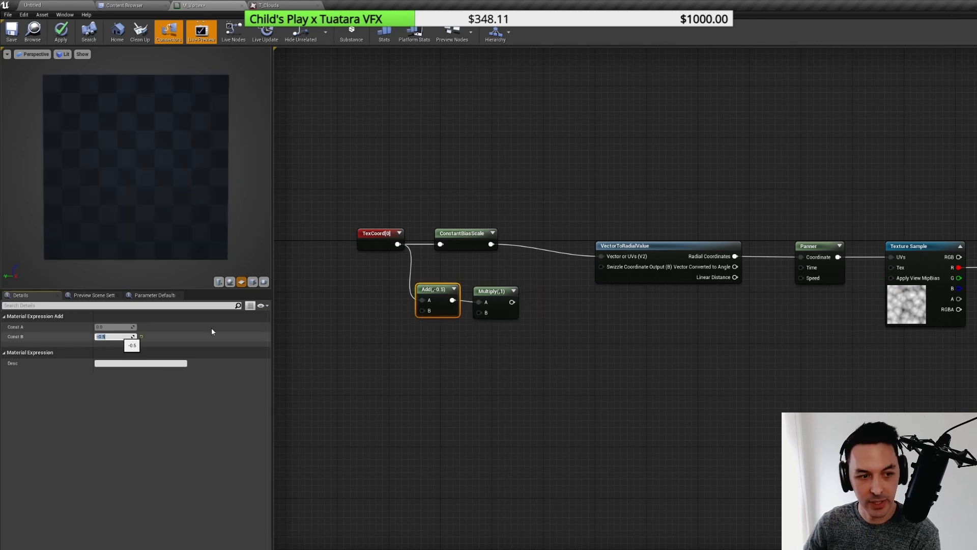
- Set the Multiply's Const B to 2 and connect its output to VectorToRadialValue's Vector or UVs input
{"action": "left_click", "coordinate": [503, 292]}
{"action": "type", "text": "2"}
{"action": "key", "text": "Return"}
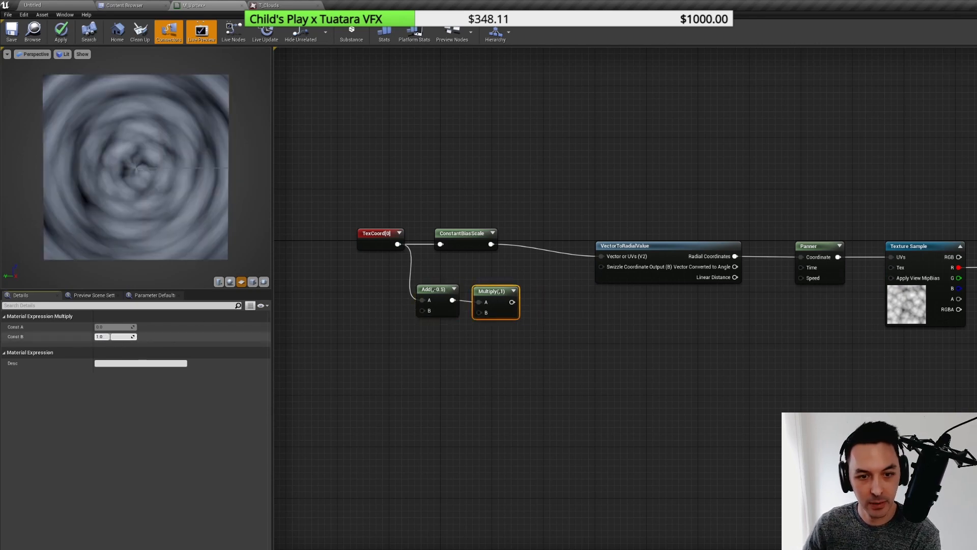
{"action": "left_click_drag", "start_coordinate": [512, 302], "coordinate": [602, 258]}
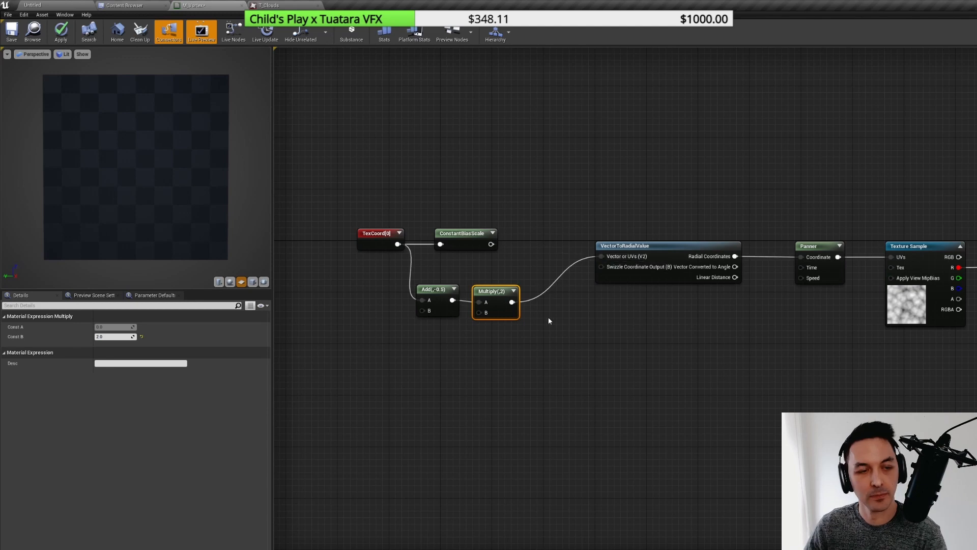
- Reconnect ConstantBiasScale to VectorToRadialValue's Vector or UVs input and delete the Add and Multiply nodes
{"action": "left_click_drag", "start_coordinate": [491, 244], "coordinate": [602, 257]}
{"action": "left_click_drag", "start_coordinate": [410, 265], "coordinate": [571, 337]}
{"action": "key", "text": "Delete"}
- Move the TexCoord and ConstantBiasScale nodes in line with the VectorToRadialValue node
{"action": "left_click_drag", "start_coordinate": [344, 182], "coordinate": [476, 255]}
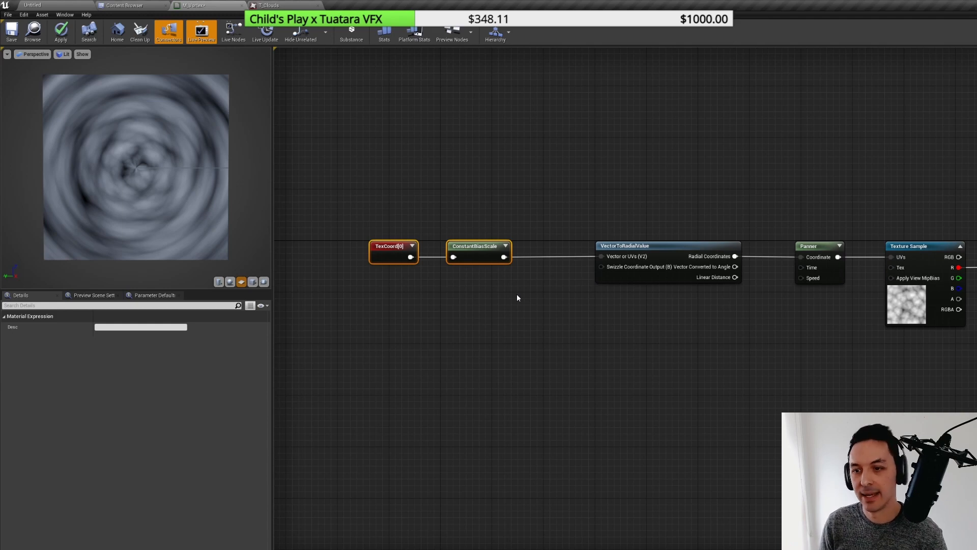
{"action": "left_click", "coordinate": [490, 302]}
{"action": "left_click_drag", "start_coordinate": [390, 196], "coordinate": [487, 268]}
{"action": "left_click", "coordinate": [484, 274]}
{"action": "left_click", "coordinate": [452, 242]}
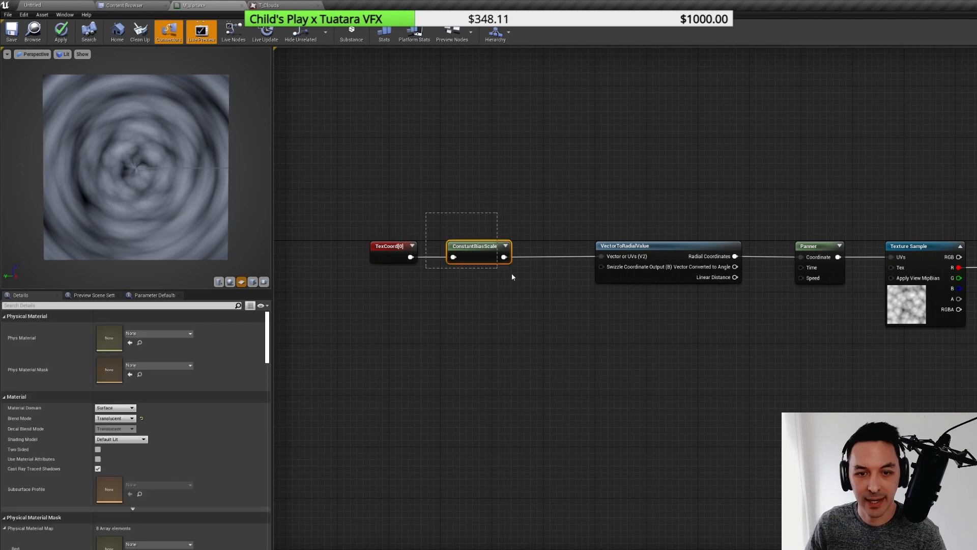
{"action": "left_click", "coordinate": [497, 321]}
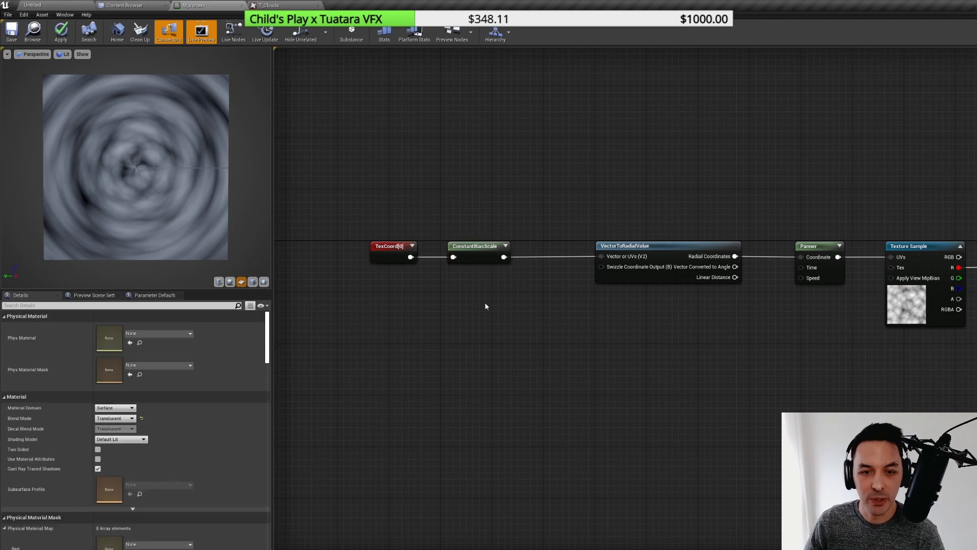
{"action": "left_click", "coordinate": [483, 259]}
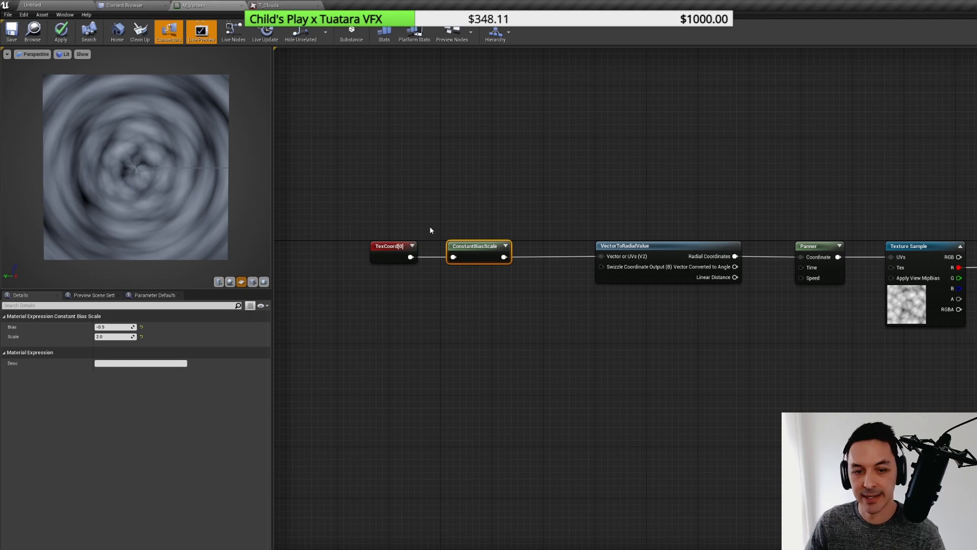
- Set the Panner node's Speed X to 0.1
{"action": "right_click_drag", "start_coordinate": [844, 382], "coordinate": [705, 372]}
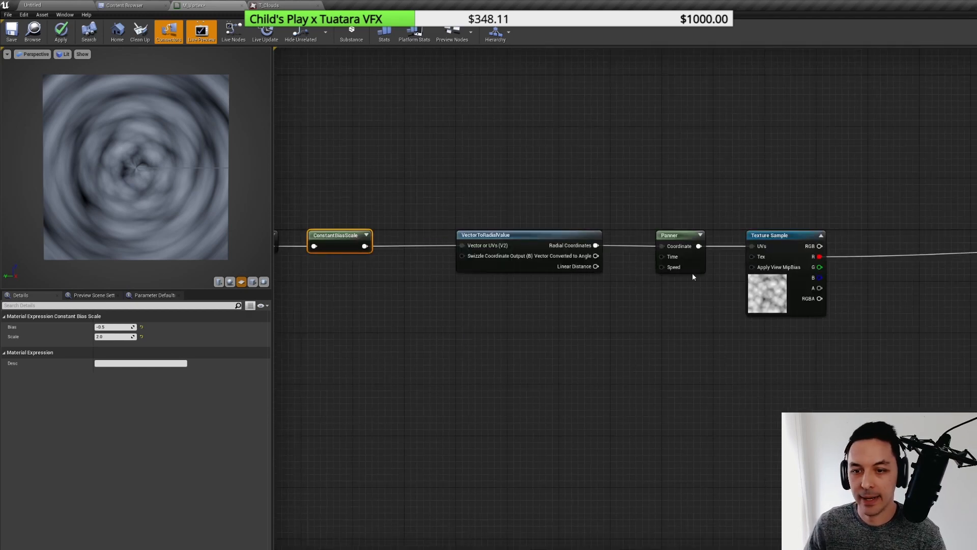
{"action": "left_click", "coordinate": [685, 262]}
{"action": "left_click", "coordinate": [119, 327]}
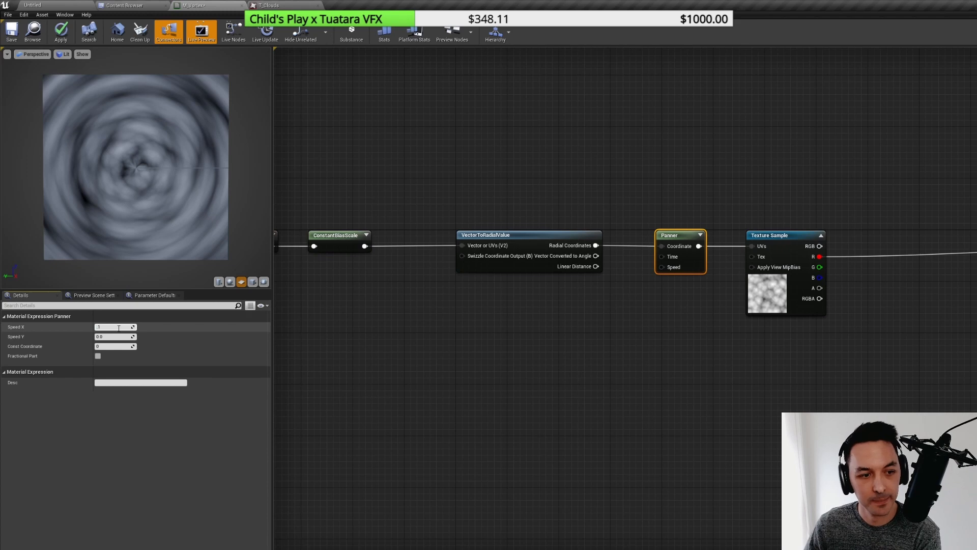
{"action": "type", "text": "0.1"}
{"action": "key", "text": "Return"}
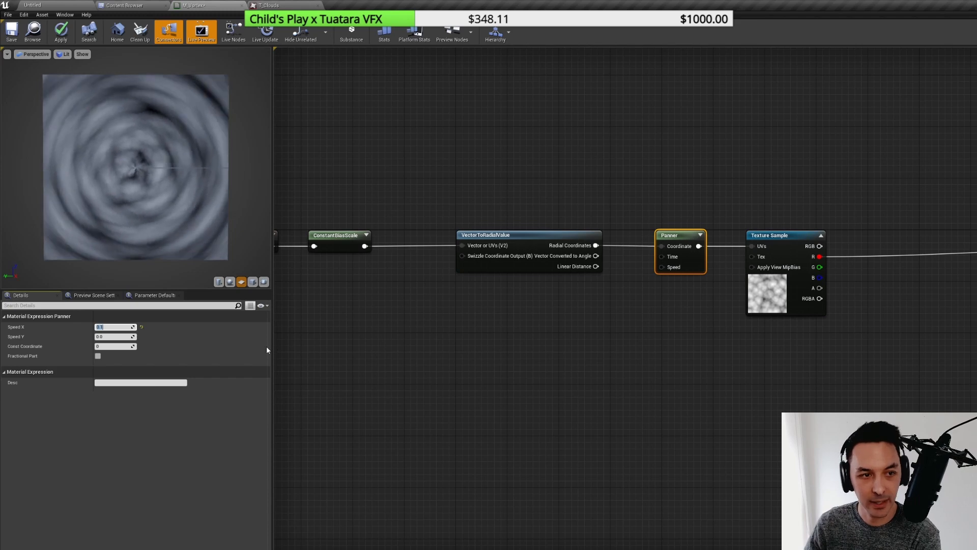
- Set the Panner's Speed X to 0 and its Speed Y to 0.2, and check the motion in the preview
{"action": "type", "text": "0"}
{"action": "key", "text": "Return"}
{"action": "left_click", "coordinate": [114, 337]}
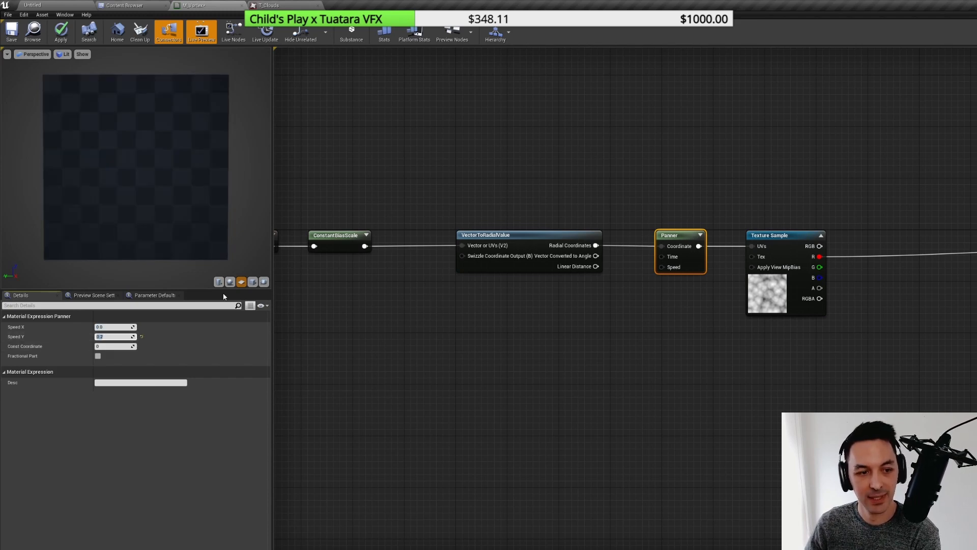
{"action": "left_click", "coordinate": [176, 189]}
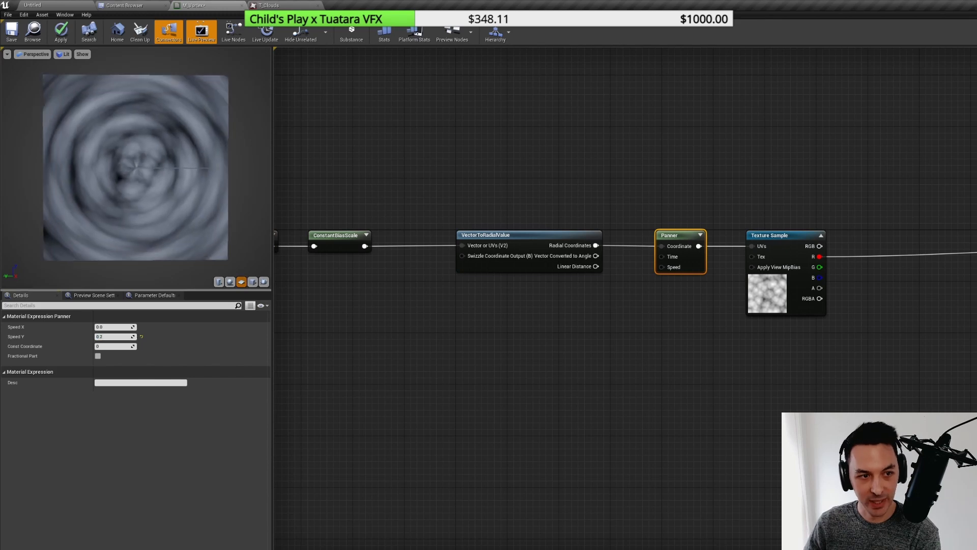
{"action": "right_click_drag", "start_coordinate": [177, 189], "coordinate": [176, 185]}
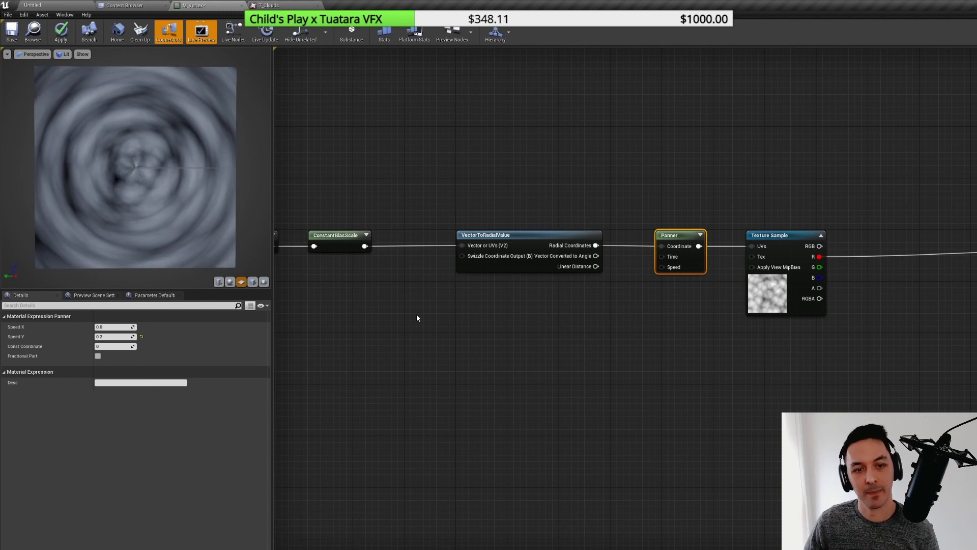
- Move the TexCoord and ConstantBiasScale nodes together closer to the VectorToRadialValue node
{"action": "right_click_drag", "start_coordinate": [380, 305], "coordinate": [473, 315]}
{"action": "left_click_drag", "start_coordinate": [340, 197], "coordinate": [433, 267]}
{"action": "left_click_drag", "start_coordinate": [429, 249], "coordinate": [467, 249]}
{"action": "left_click", "coordinate": [662, 339]}
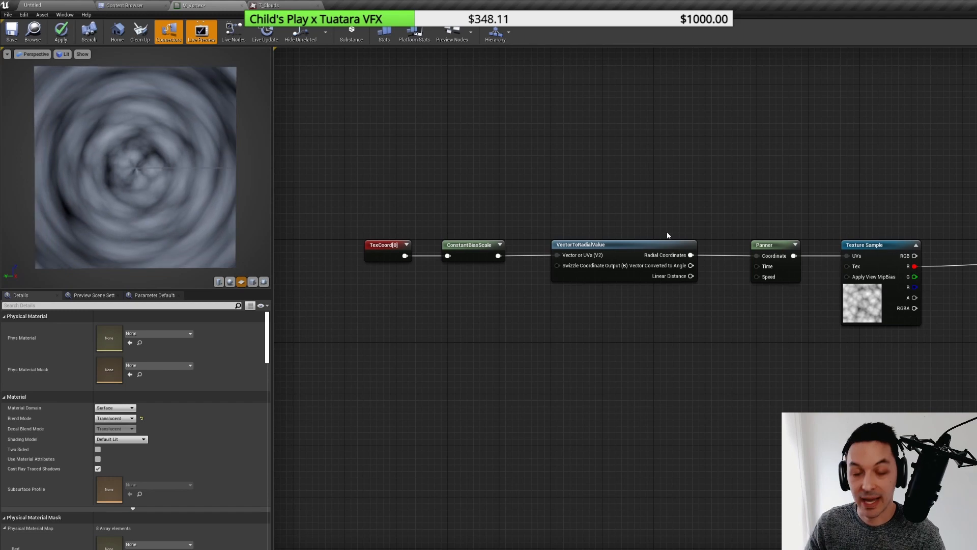
- Examine the radial mapping node chain and inspect the centre and seam of the swirling clouds up close in the preview
{"action": "left_click", "coordinate": [651, 245]}
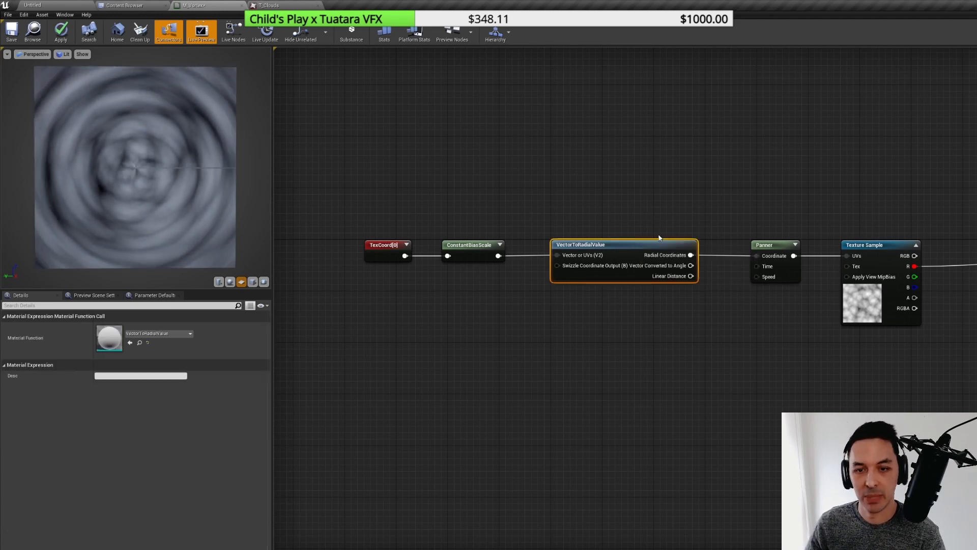
{"action": "right_click_drag", "start_coordinate": [769, 345], "coordinate": [584, 326]}
{"action": "left_click", "coordinate": [800, 315]}
{"action": "right_click_drag", "start_coordinate": [962, 297], "coordinate": [780, 308]}
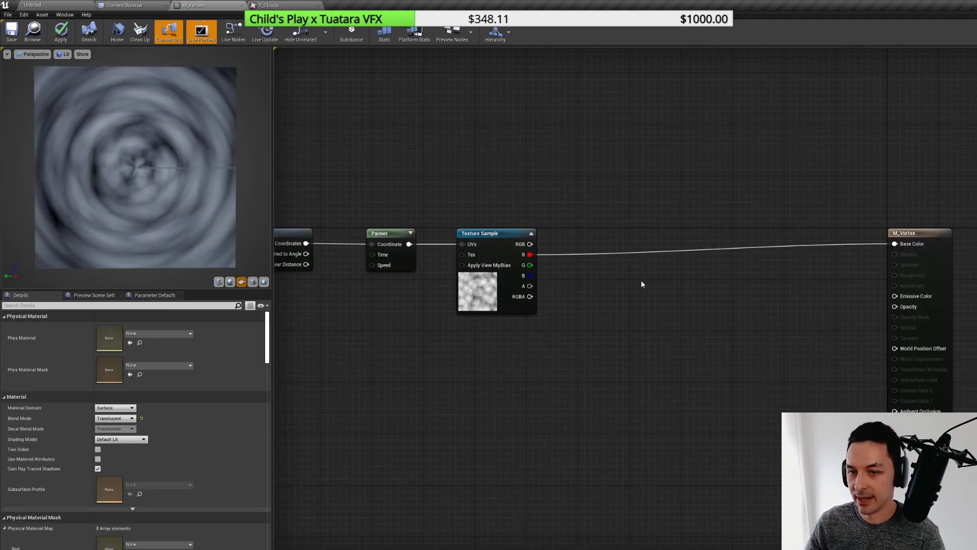
{"action": "right_click_drag", "start_coordinate": [628, 281], "coordinate": [770, 281]}
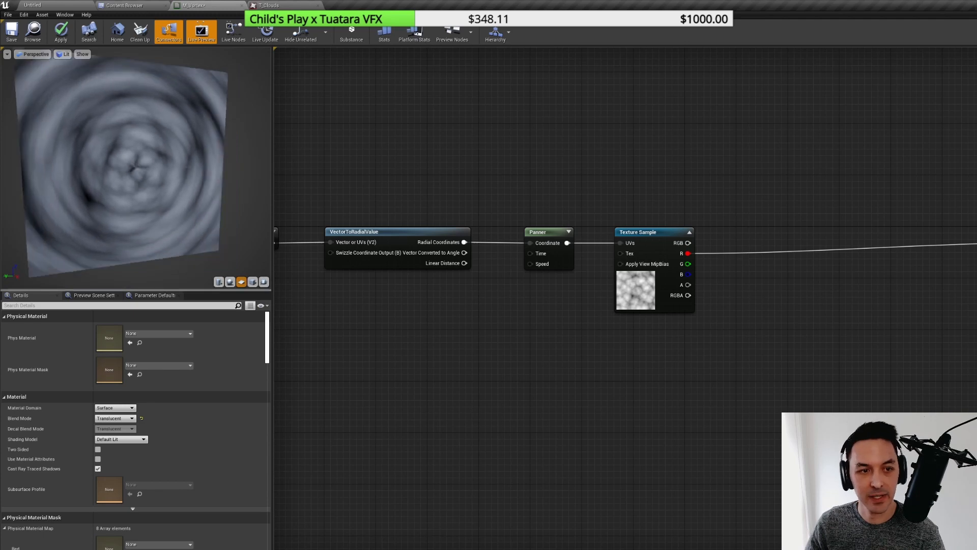
{"action": "scroll", "coordinate": [179, 192], "scroll_direction": "up", "scroll_amount": 5}
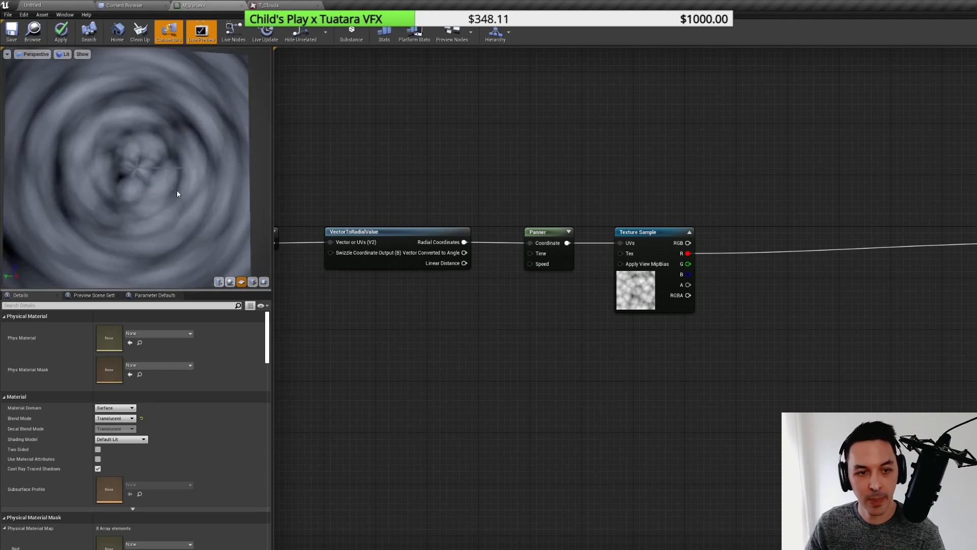
{"action": "scroll", "coordinate": [197, 200], "scroll_direction": "down", "scroll_amount": 2}
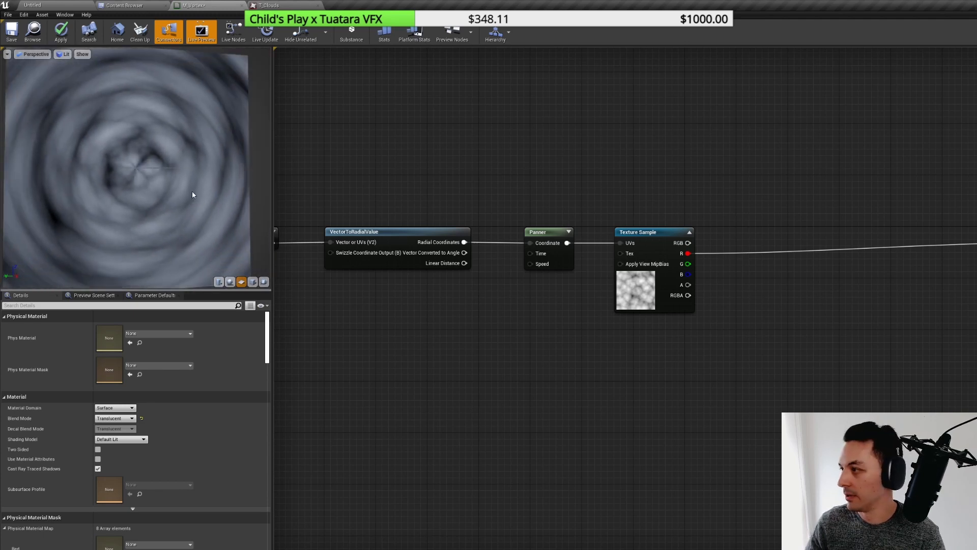
{"action": "left_click_drag", "start_coordinate": [185, 189], "coordinate": [146, 163]}
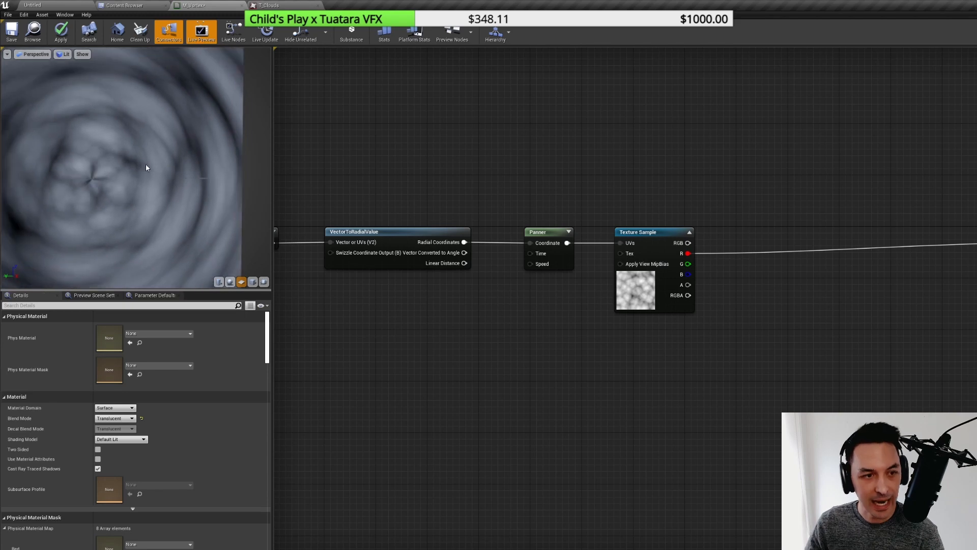
{"action": "right_click_drag", "start_coordinate": [145, 164], "coordinate": [63, 194]}
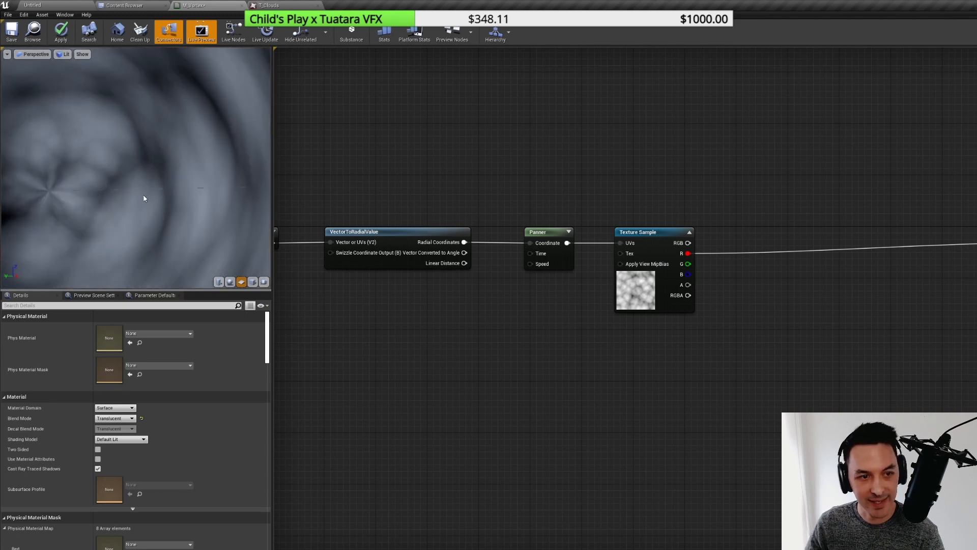
{"action": "mouse_move", "coordinate": [142, 194]}
{"action": "middle_mouse_down"}
{"action": "mouse_move", "coordinate": [106, 193]}
{"action": "mouse_move", "coordinate": [127, 194]}
{"action": "middle_mouse_up"}
{"action": "mouse_move", "coordinate": [189, 197]}
{"action": "right_mouse_down"}
{"action": "mouse_move", "coordinate": [190, 77]}
{"action": "mouse_move", "coordinate": [190, 224]}
{"action": "mouse_move", "coordinate": [186, 196]}
{"action": "right_mouse_up"}
{"action": "left_click_drag", "start_coordinate": [186, 196], "coordinate": [192, 211]}
{"action": "right_click_drag", "start_coordinate": [187, 196], "coordinate": [186, 250]}
{"action": "mouse_move", "coordinate": [153, 178]}
{"action": "right_mouse_down"}
{"action": "mouse_move", "coordinate": [154, 153]}
{"action": "mouse_move", "coordinate": [154, 195]}
{"action": "right_mouse_up"}
{"action": "middle_click_drag", "start_coordinate": [154, 177], "coordinate": [224, 186]}
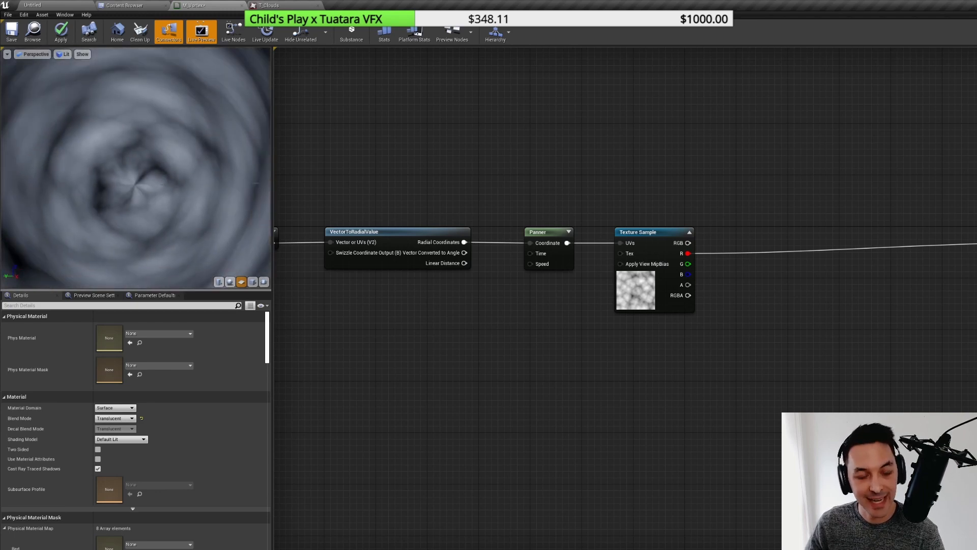
{"action": "right_click_drag", "start_coordinate": [151, 194], "coordinate": [151, 171]}
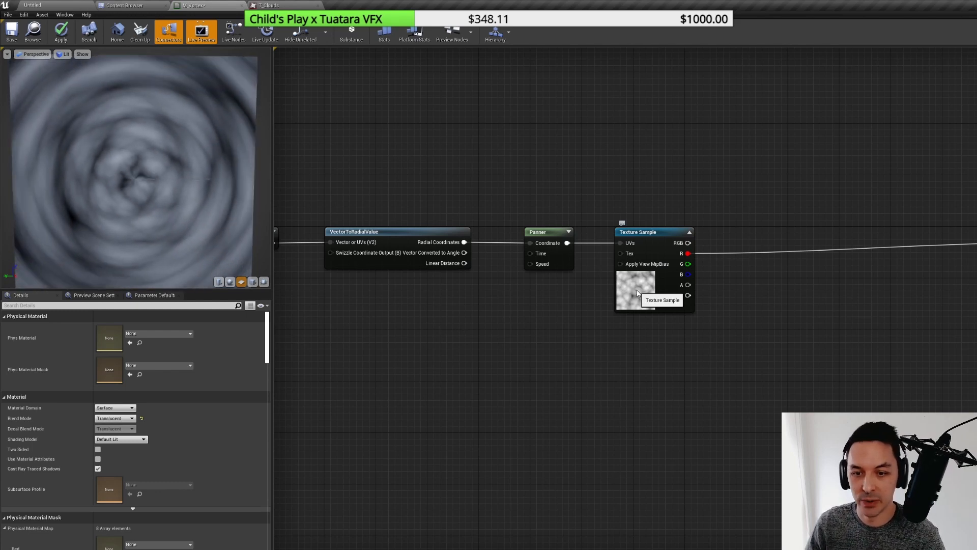
- Set the Texture Sample node's MipValueMode to Derivative (explicit derivative to compute mip level)
{"action": "left_click", "coordinate": [648, 262]}
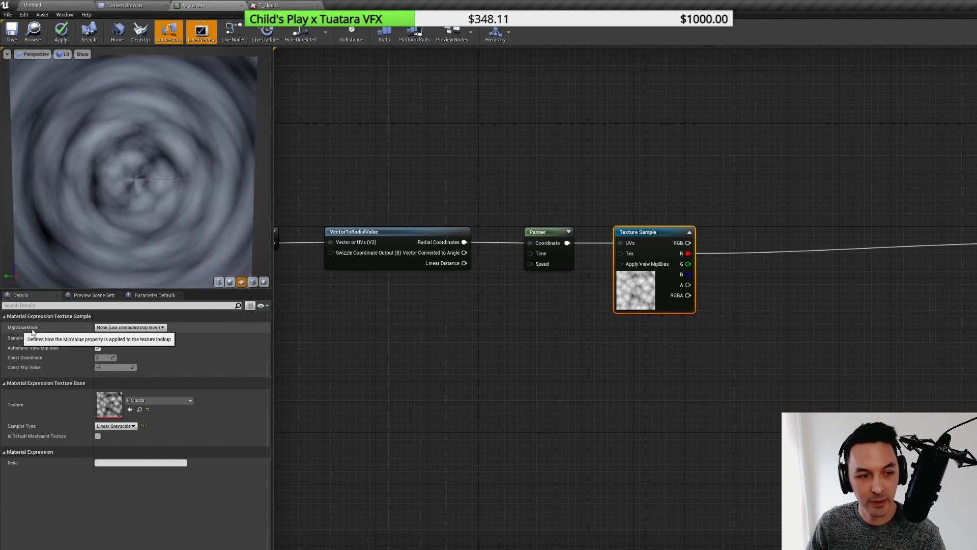
{"action": "left_click", "coordinate": [131, 327]}
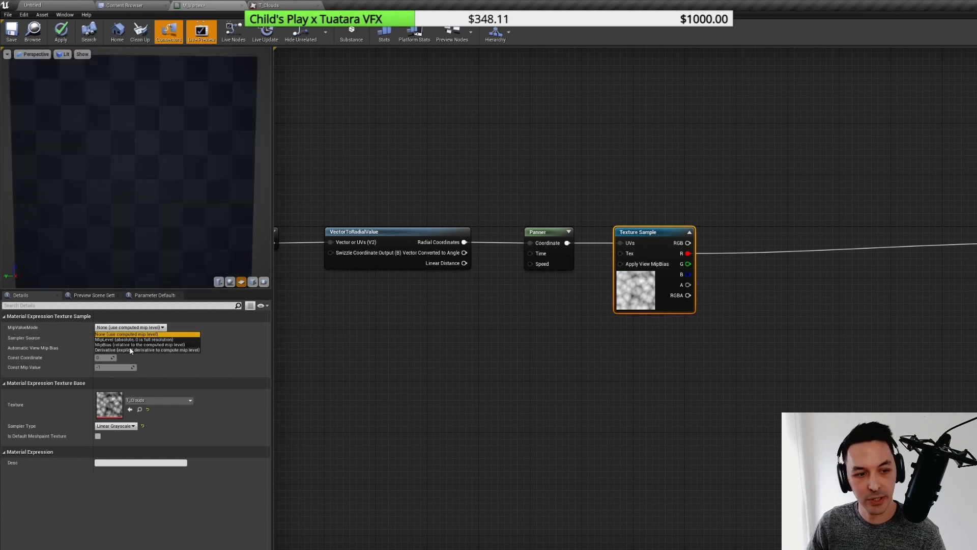
{"action": "left_click", "coordinate": [130, 350]}
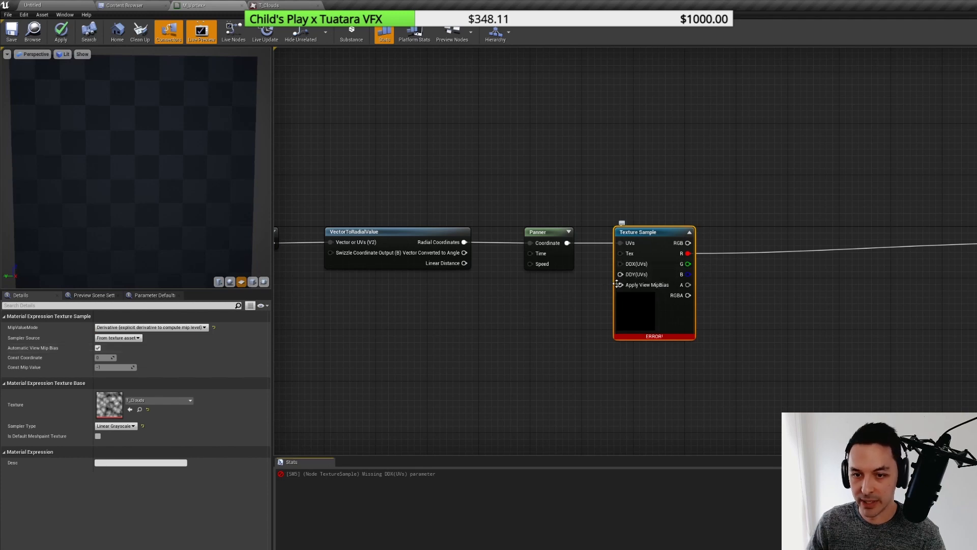
- Close the Stats panel and add a DDX and a DDY node, both fed from the ConstantBiasScale output
{"action": "right_click_drag", "start_coordinate": [487, 304], "coordinate": [601, 291]}
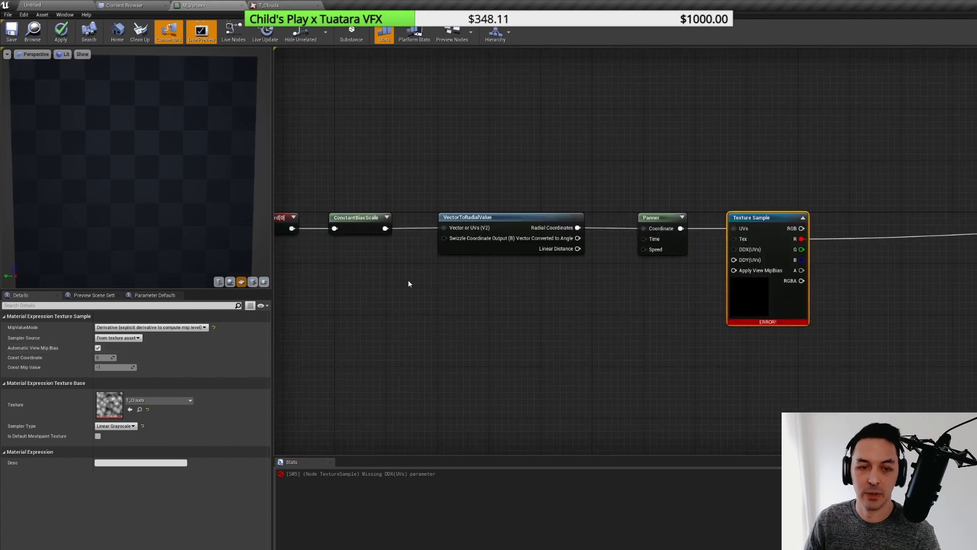
{"action": "right_click_drag", "start_coordinate": [407, 271], "coordinate": [476, 257]}
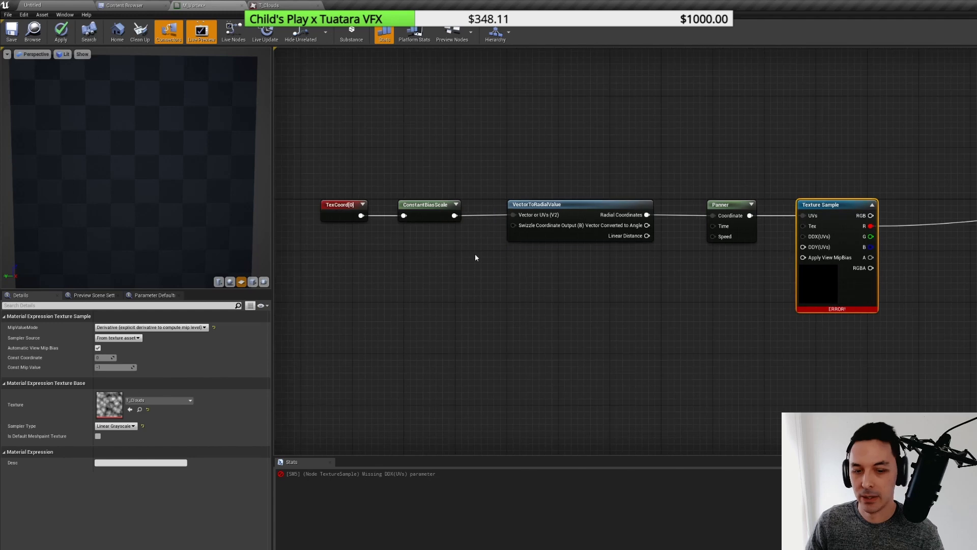
{"action": "left_click", "coordinate": [331, 462]}
{"action": "left_click_drag", "start_coordinate": [453, 216], "coordinate": [502, 286]}
{"action": "type", "text": "add"}
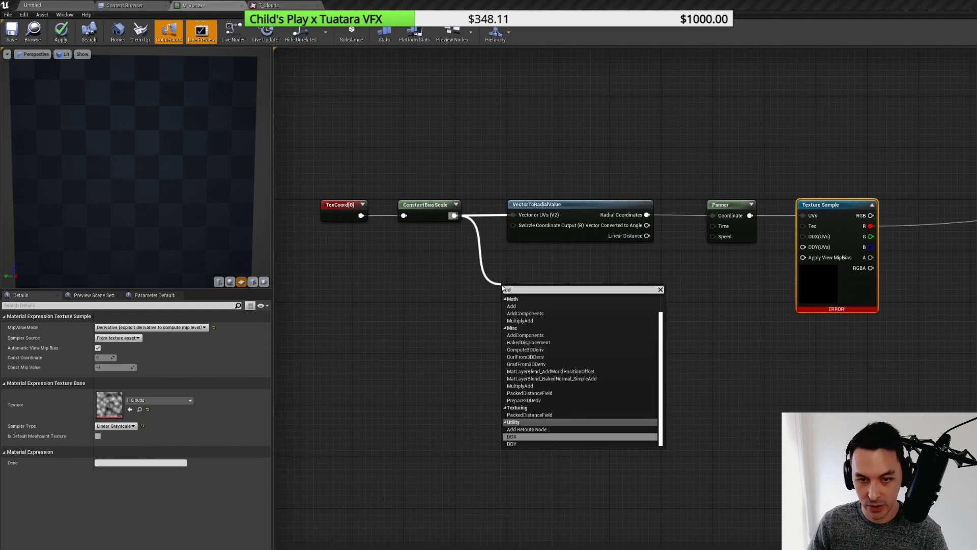
{"action": "key", "text": "Return"}
{"action": "left_click_drag", "start_coordinate": [453, 215], "coordinate": [503, 334]}
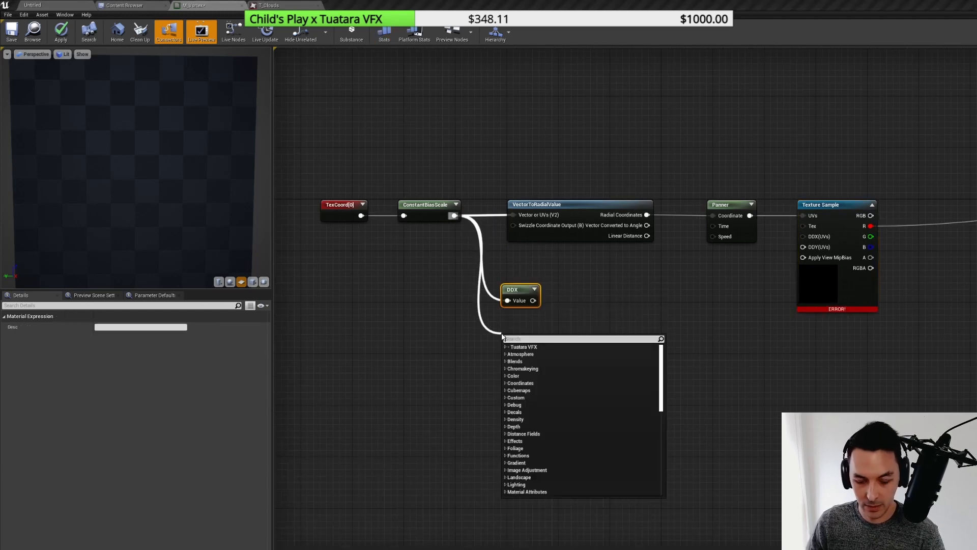
{"action": "type", "text": "ddy"}
{"action": "key", "text": "Return"}
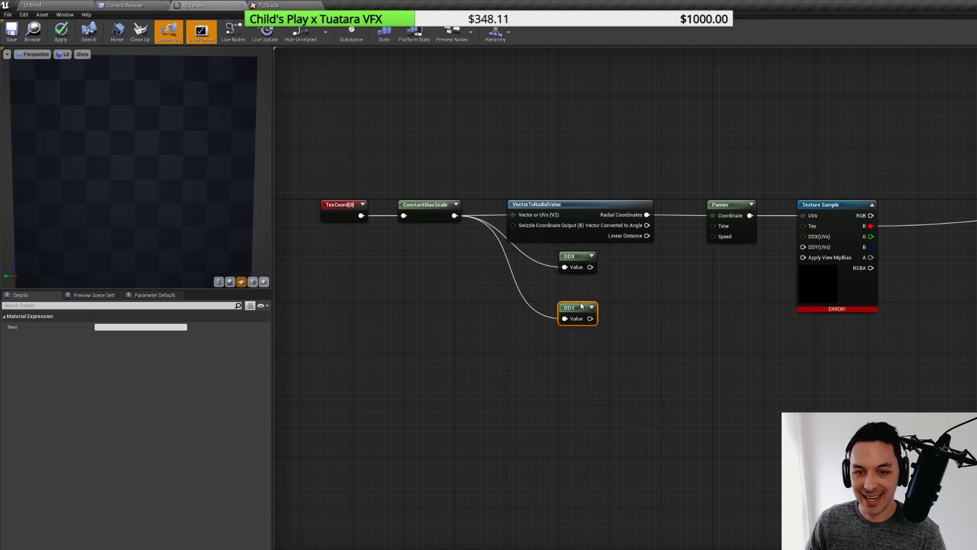
- Arrange the DDX and DDY nodes one above the other, just beneath the VectorToRadialValue node
{"action": "left_click", "coordinate": [641, 288]}
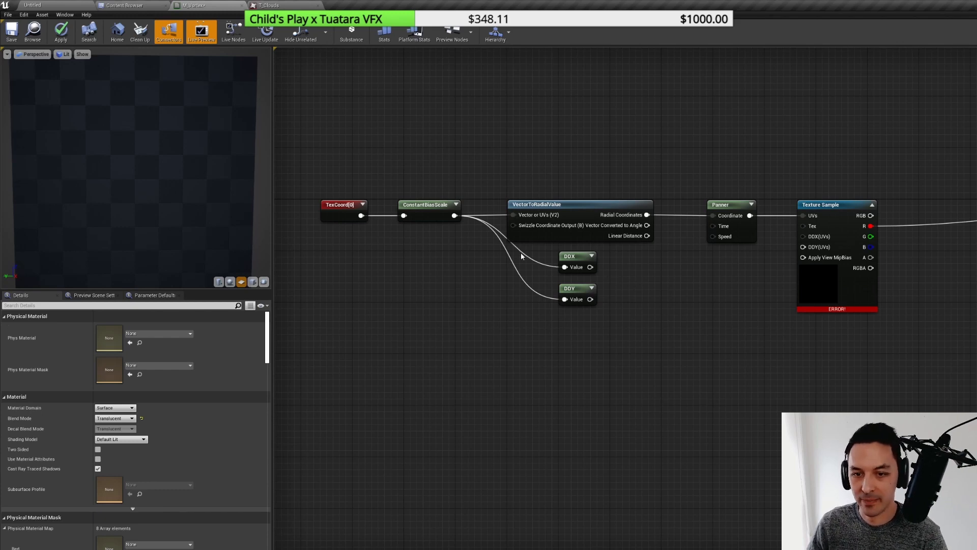
{"action": "left_click_drag", "start_coordinate": [521, 252], "coordinate": [572, 327]}
{"action": "left_click", "coordinate": [647, 310]}
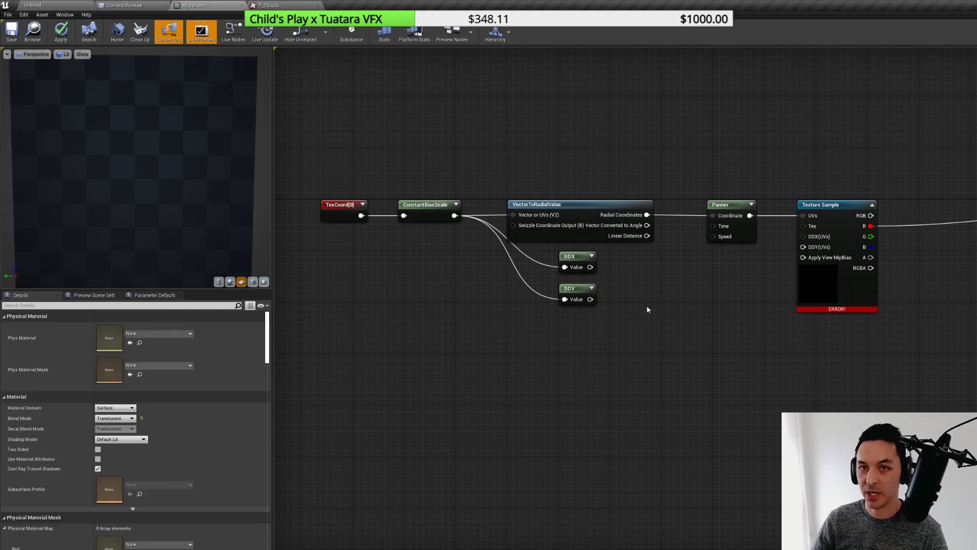
{"action": "left_click_drag", "start_coordinate": [541, 248], "coordinate": [574, 318]}
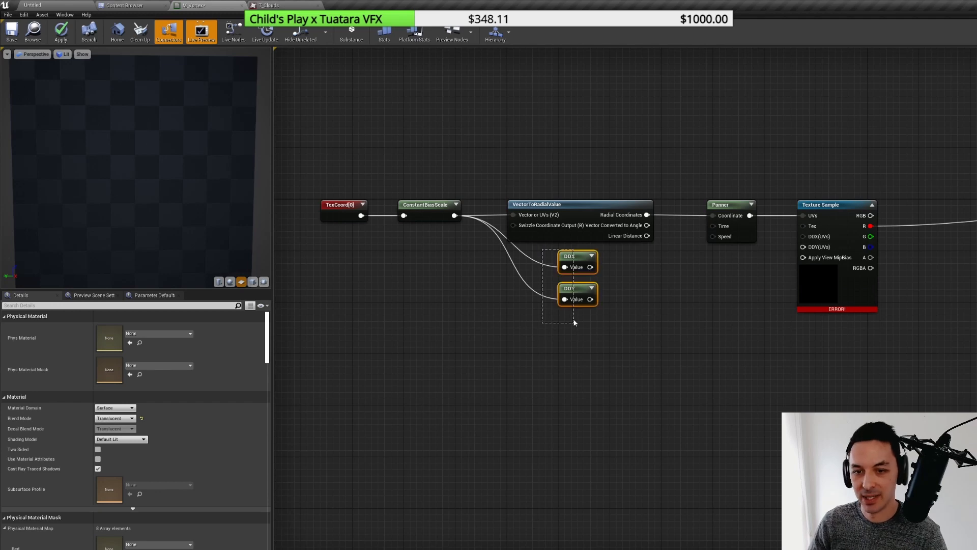
{"action": "left_click", "coordinate": [644, 268]}
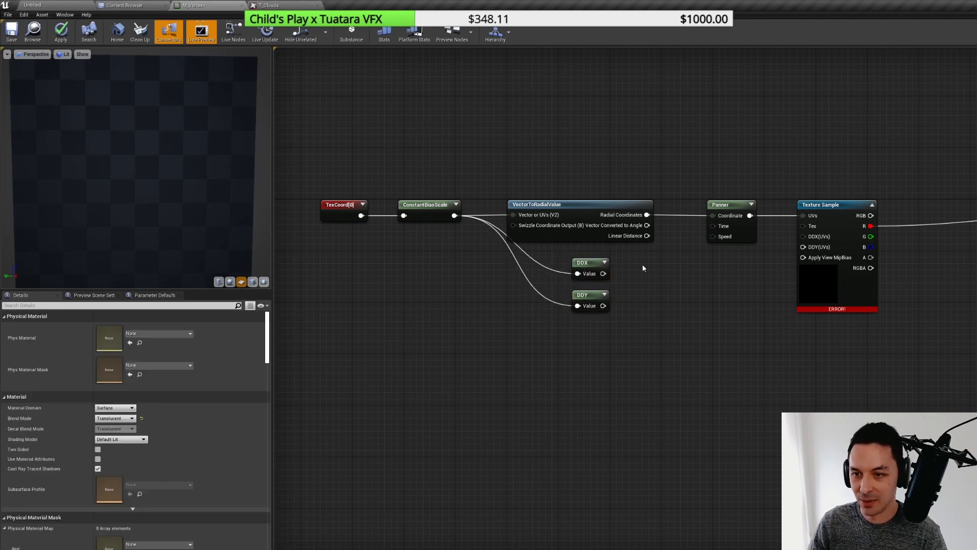
- Connect DDX to the Texture Sample's DDX(UVs) input and DDY to its DDY(UVs) input, and check the preview
{"action": "left_click_drag", "start_coordinate": [806, 238], "coordinate": [804, 237]}
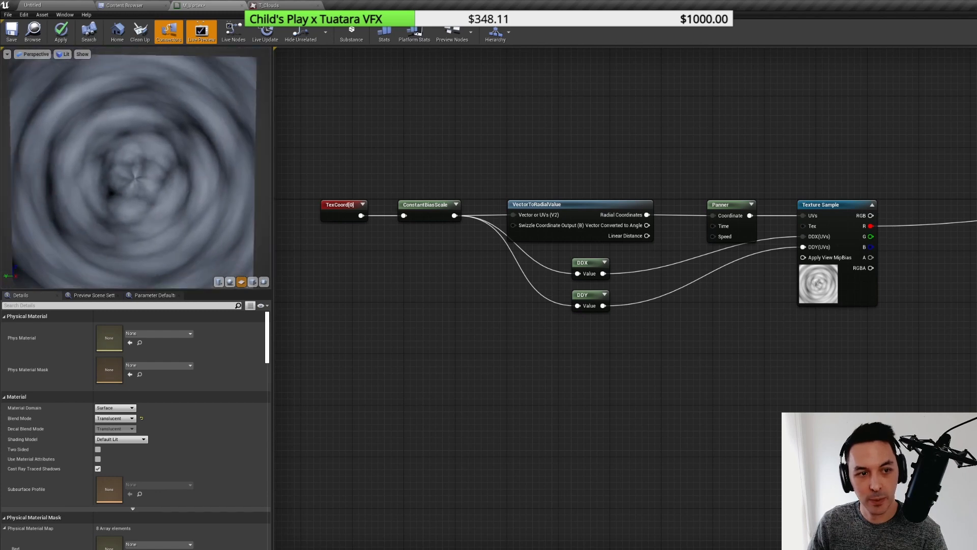
{"action": "mouse_move", "coordinate": [191, 231]}
{"action": "right_mouse_down"}
{"action": "mouse_move", "coordinate": [190, 207]}
{"action": "mouse_move", "coordinate": [190, 218]}
{"action": "right_mouse_up"}
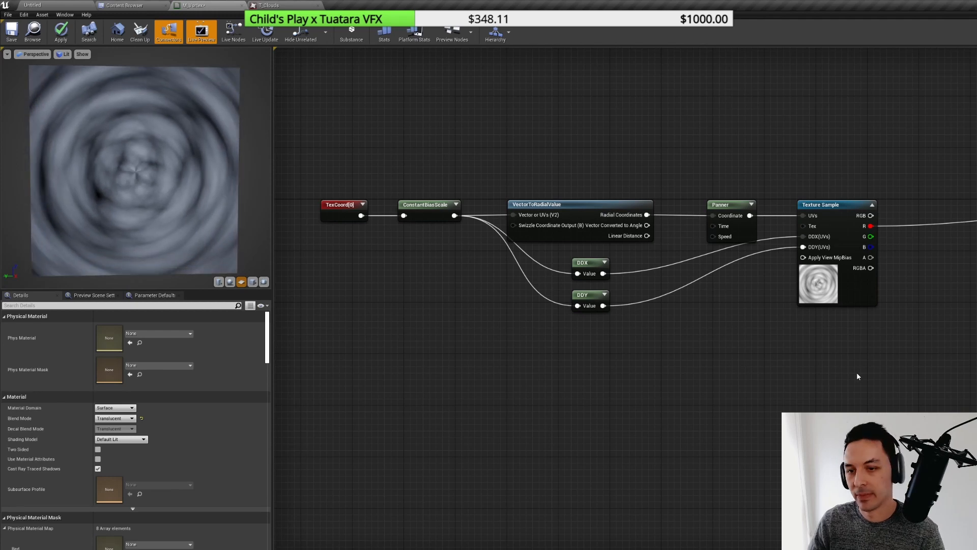
- Tighten the layout by moving TexCoord and ConstantBiasScale, the Panner and the Texture Sample closer to VectorToRadialValue
{"action": "right_click_drag", "start_coordinate": [735, 328], "coordinate": [659, 336]}
{"action": "right_click_drag", "start_coordinate": [520, 318], "coordinate": [639, 327]}
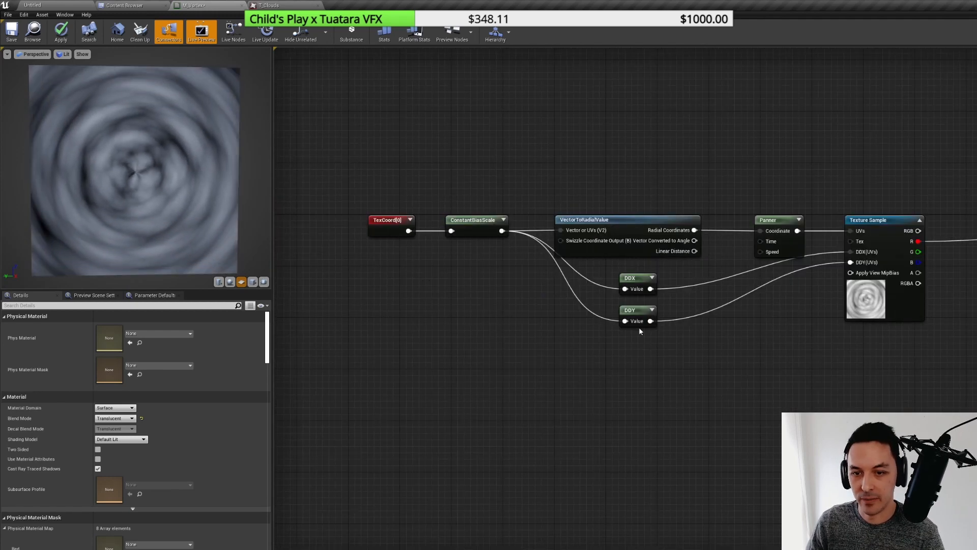
{"action": "left_click_drag", "start_coordinate": [537, 275], "coordinate": [675, 359]}
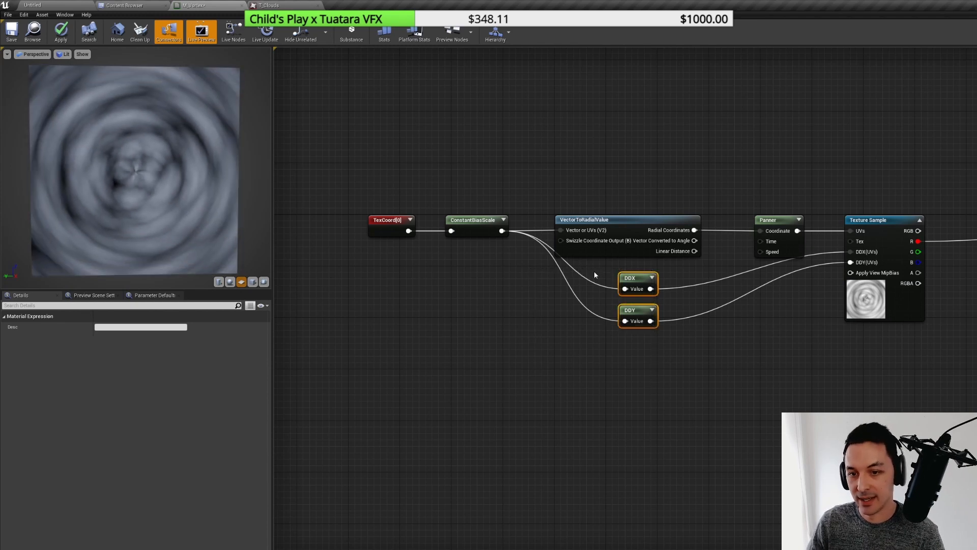
{"action": "left_click_drag", "start_coordinate": [594, 270], "coordinate": [662, 360]}
{"action": "left_click", "coordinate": [674, 362]}
{"action": "left_click_drag", "start_coordinate": [388, 203], "coordinate": [499, 233]}
{"action": "left_click_drag", "start_coordinate": [781, 223], "coordinate": [767, 223]}
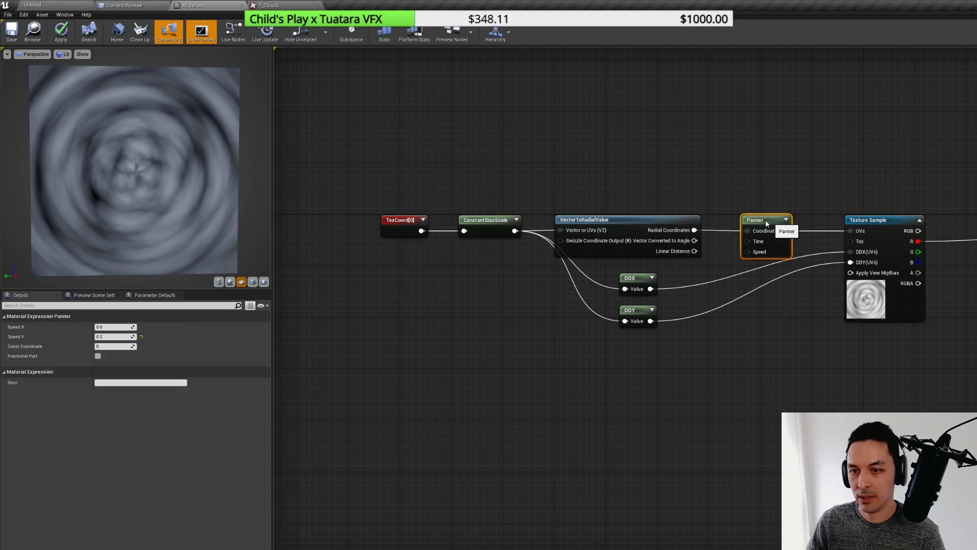
{"action": "left_click_drag", "start_coordinate": [875, 220], "coordinate": [856, 220]}
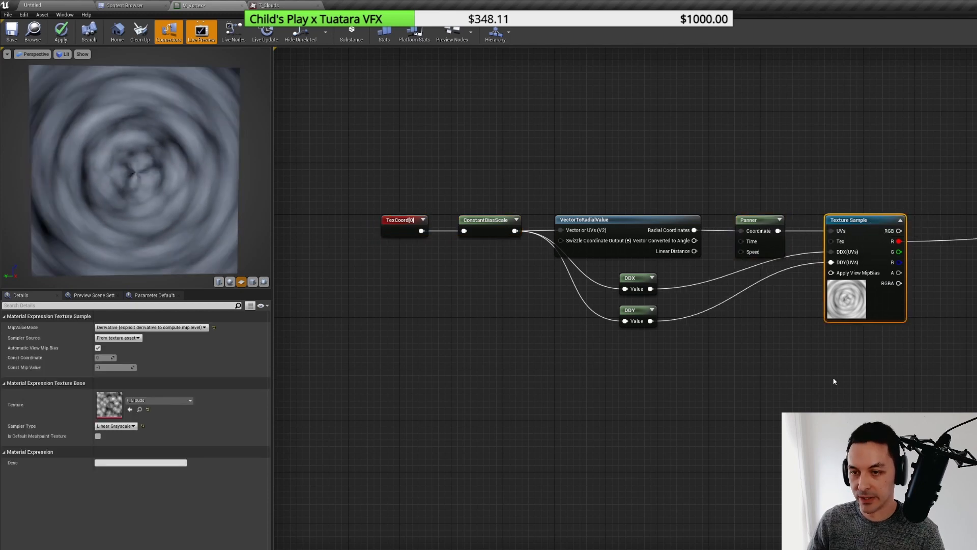
{"action": "left_click", "coordinate": [833, 378]}
- Set the Panner's Speed X and Speed Y both to 0.1
{"action": "right_click_drag", "start_coordinate": [832, 375], "coordinate": [709, 343]}
{"action": "left_click", "coordinate": [634, 188]}
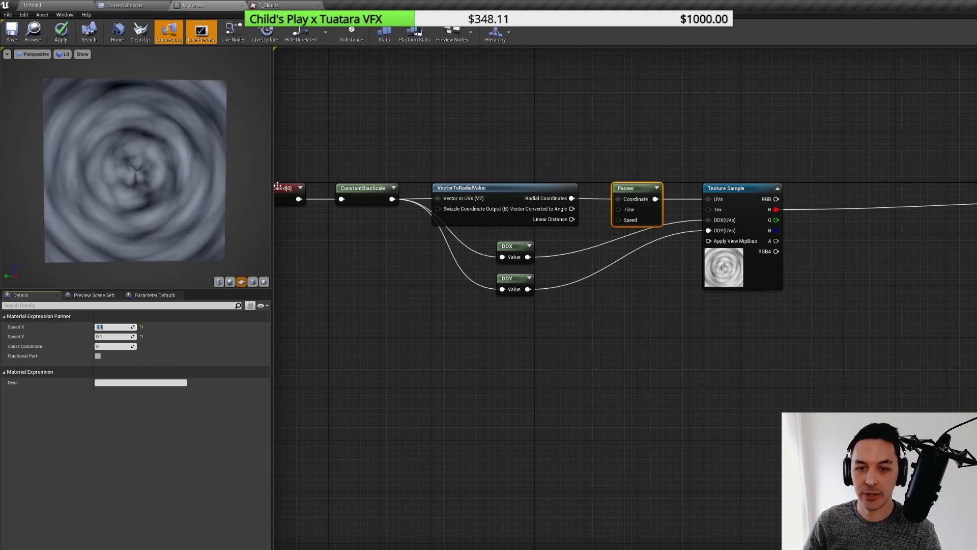
- Shift the DDX and DDY nodes together slightly closer to the ConstantBiasScale node
{"action": "left_click_drag", "start_coordinate": [471, 235], "coordinate": [542, 303]}
{"action": "left_click_drag", "start_coordinate": [515, 246], "coordinate": [501, 246]}
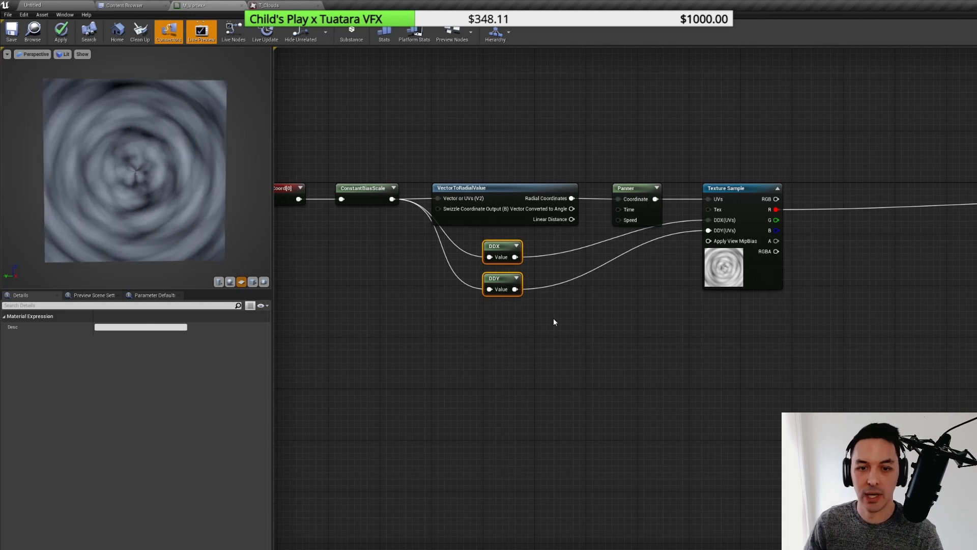
{"action": "right_click_drag", "start_coordinate": [400, 307], "coordinate": [537, 293]}
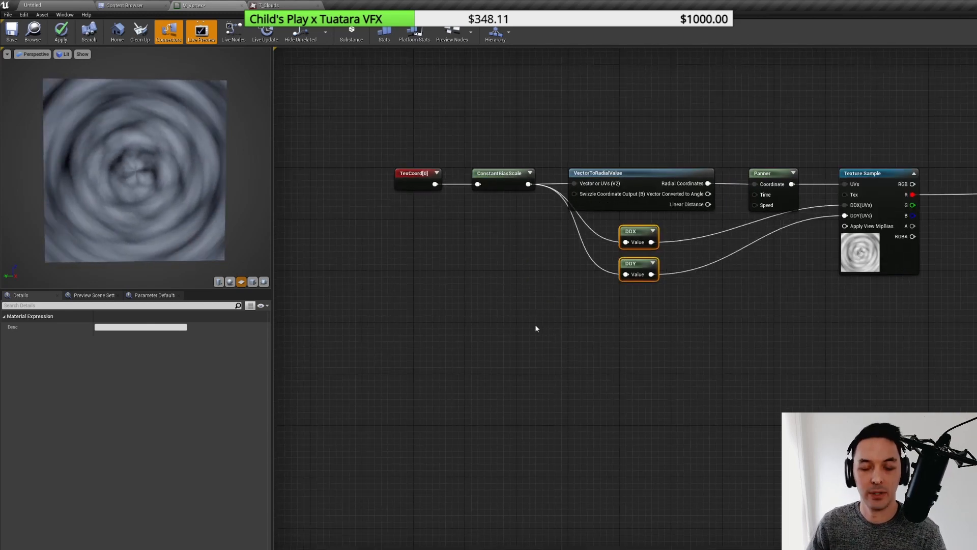
- Add a SphereMask node in the empty area beneath the radial coordinate chain
{"action": "right_click", "coordinate": [420, 302]}
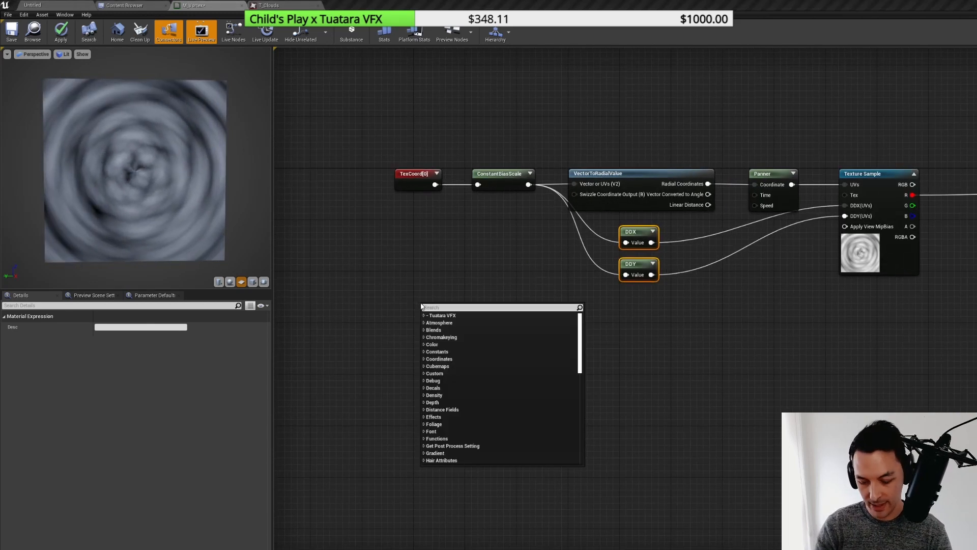
{"action": "type", "text": "spher"}
{"action": "key", "text": "Return"}
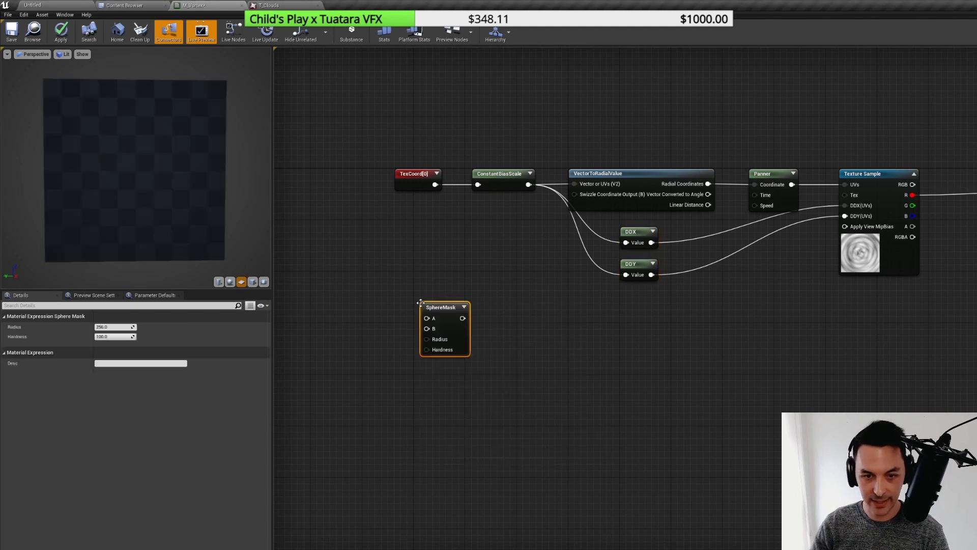
{"action": "left_click_drag", "start_coordinate": [448, 314], "coordinate": [477, 314]}
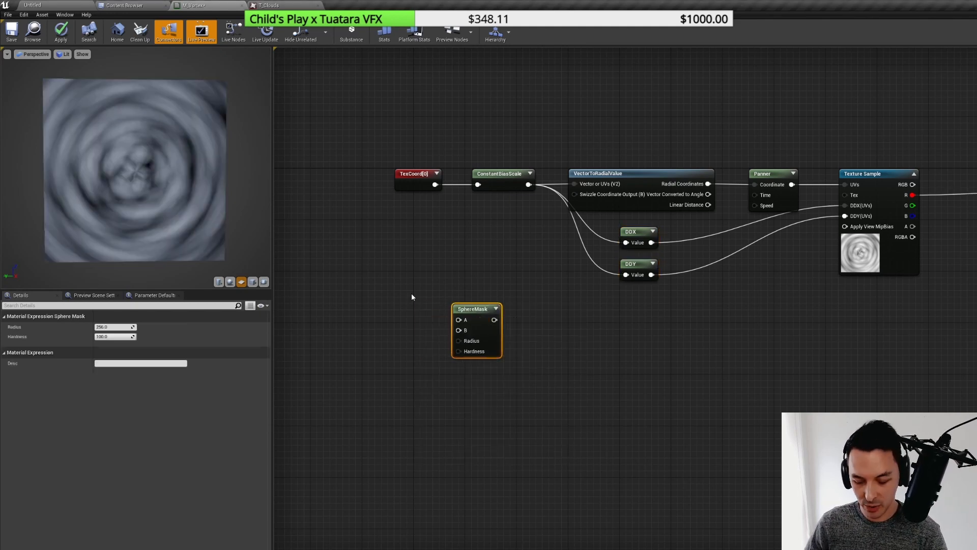
- Add a TexCoord node beside the SphereMask, connect it to the A input, and line the two nodes up
{"action": "right_click_drag", "start_coordinate": [379, 308], "coordinate": [356, 297]}
{"action": "key", "text": "u"}
{"action": "left_click", "coordinate": [356, 298]}
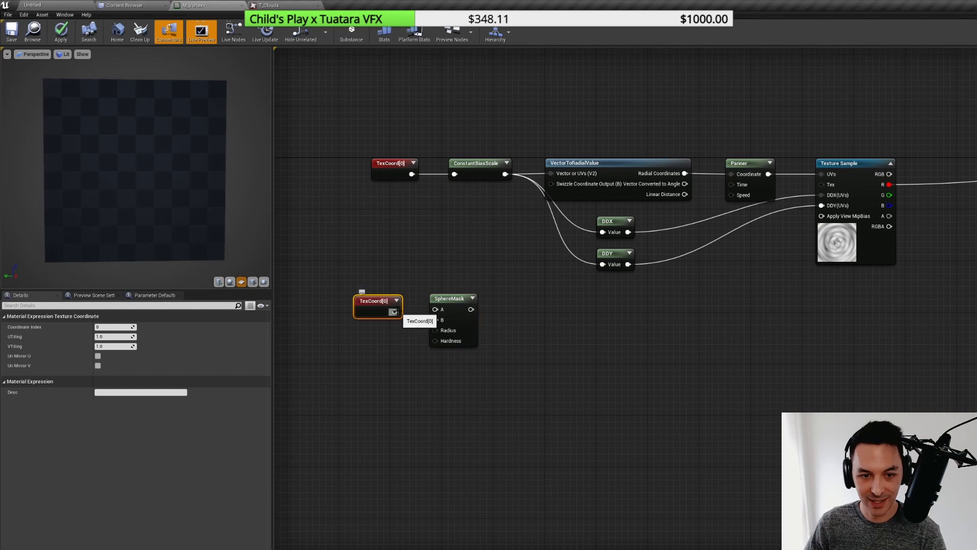
{"action": "left_click_drag", "start_coordinate": [454, 303], "coordinate": [460, 302]}
{"action": "left_click_drag", "start_coordinate": [377, 304], "coordinate": [375, 301]}
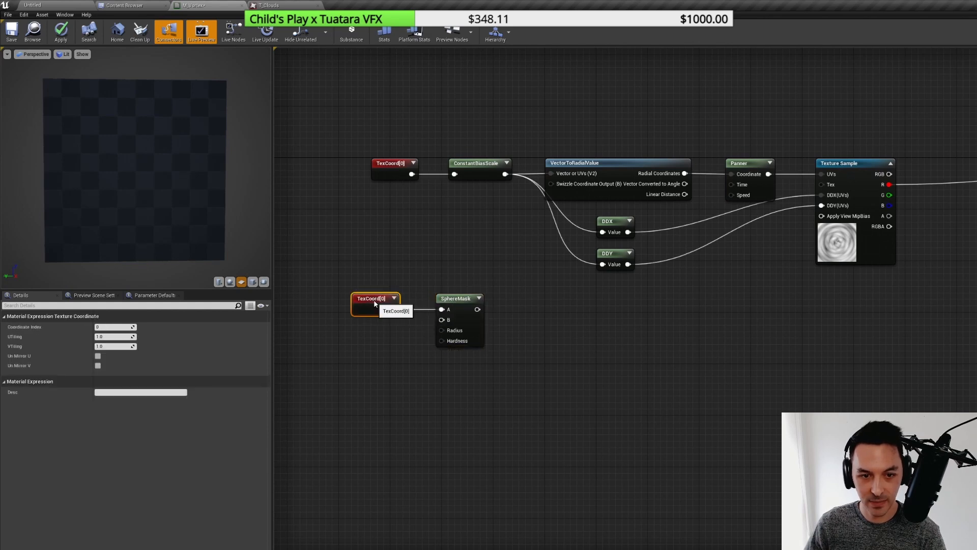
{"action": "left_click", "coordinate": [394, 275]}
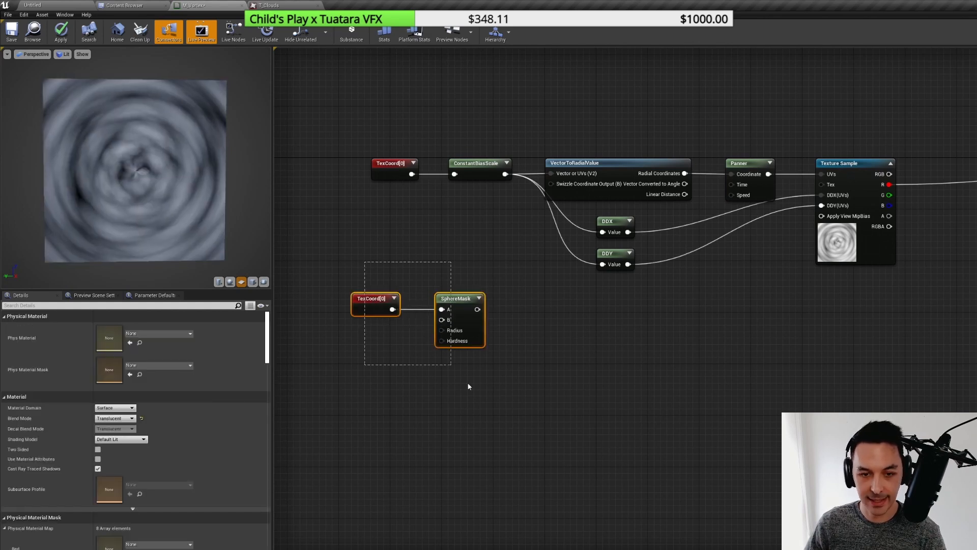
{"action": "left_click", "coordinate": [471, 304]}
{"action": "right_click", "coordinate": [532, 296]}
{"action": "right_click_drag", "start_coordinate": [509, 297], "coordinate": [559, 302]}
{"action": "left_click_drag", "start_coordinate": [434, 305], "coordinate": [427, 304]}
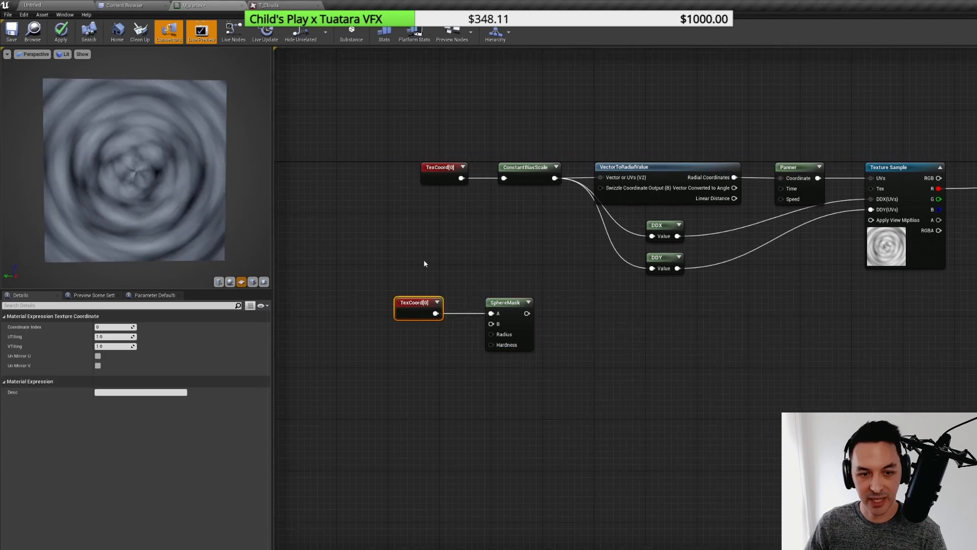
- Add a Constant2Vector beneath the new TexCoord and set both of its values to 0.5
{"action": "right_click_drag", "start_coordinate": [418, 348], "coordinate": [385, 329]}
{"action": "left_click", "coordinate": [377, 332]}
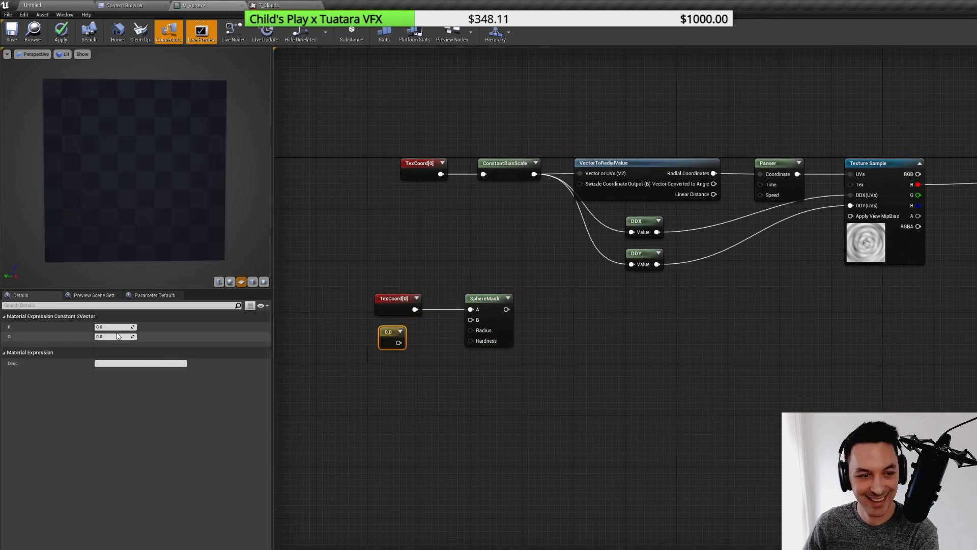
{"action": "key", "text": "Return"}
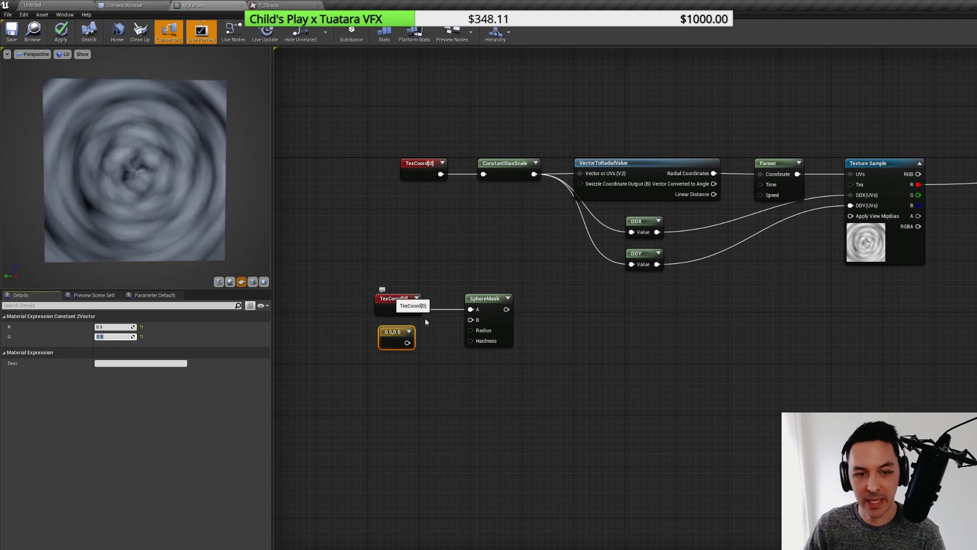
- Connect the 0.5,0.5 vector to the SphereMask's B input
{"action": "left_click_drag", "start_coordinate": [410, 343], "coordinate": [414, 344]}
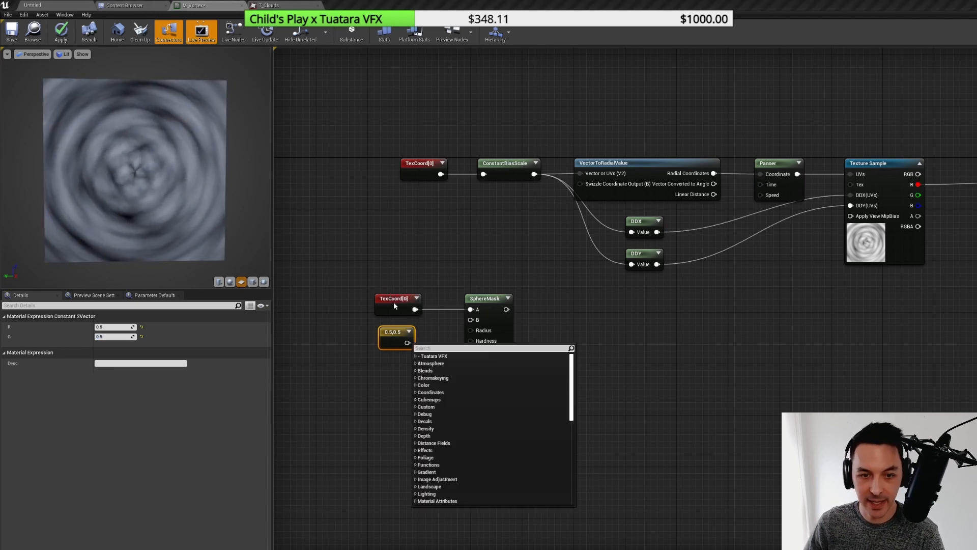
{"action": "left_click", "coordinate": [394, 305]}
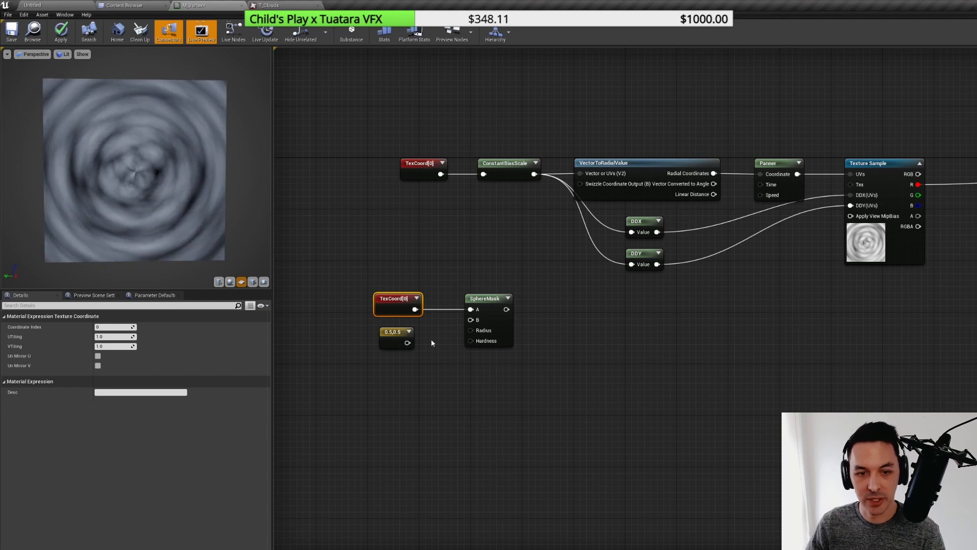
{"action": "left_click_drag", "start_coordinate": [407, 344], "coordinate": [479, 321]}
- Preview the SphereMask node and set its Radius to 0.5 and Hardness to 0
{"action": "left_click", "coordinate": [499, 322]}
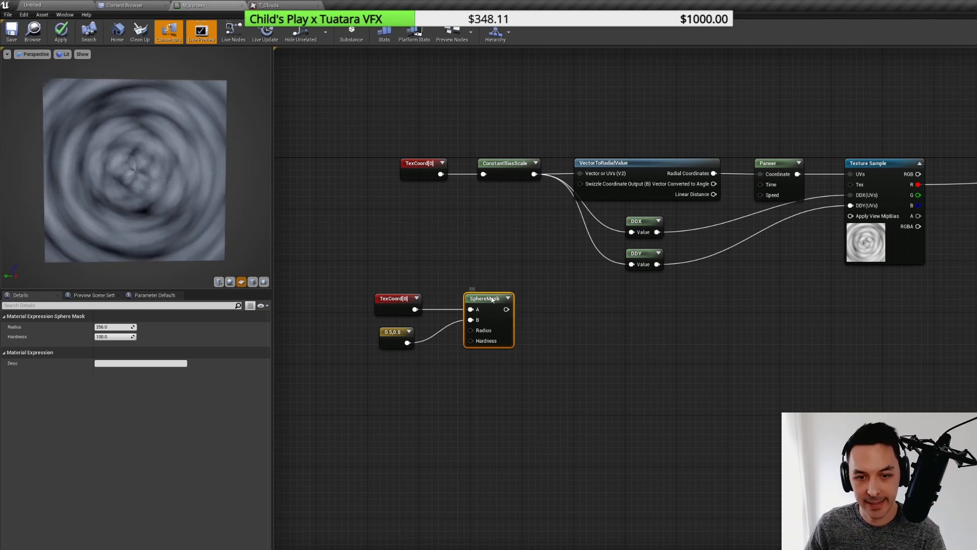
{"action": "right_click", "coordinate": [493, 300]}
{"action": "left_click", "coordinate": [520, 306]}
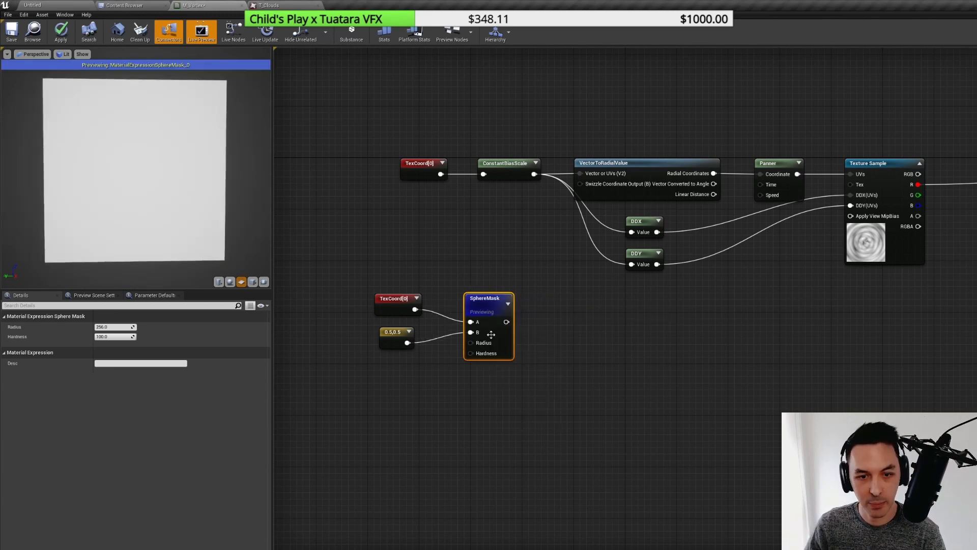
{"action": "type", "text": "0.5"}
{"action": "key", "text": "Return"}
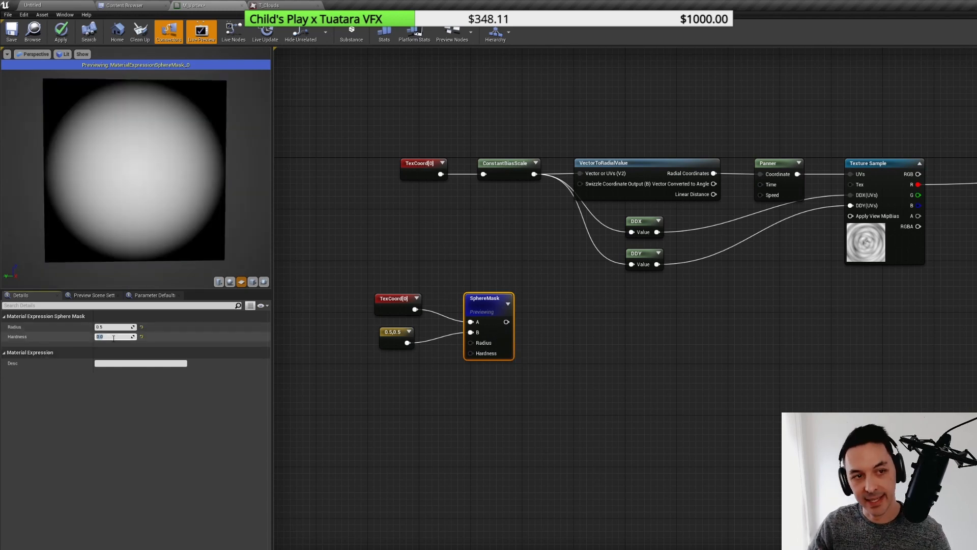
{"action": "left_click", "coordinate": [559, 406]}
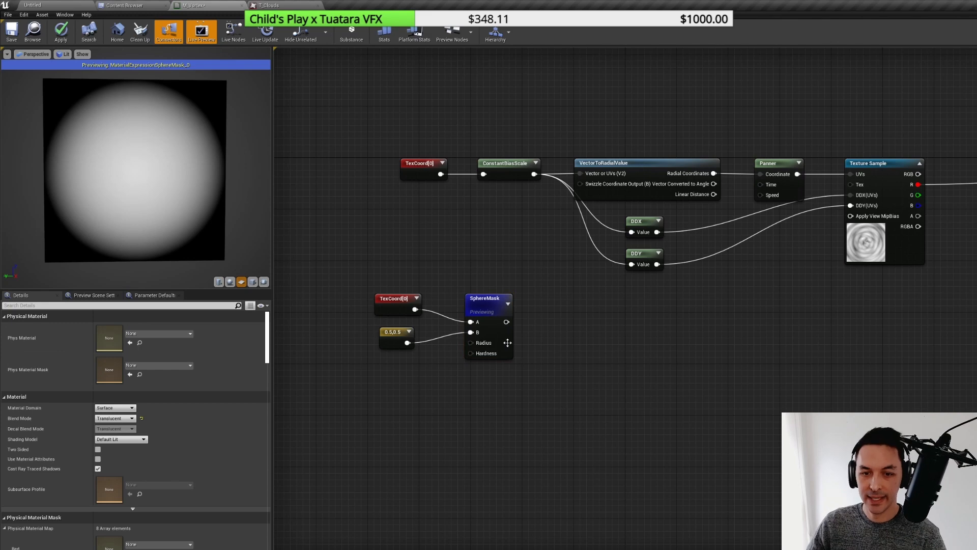
{"action": "left_click", "coordinate": [498, 330]}
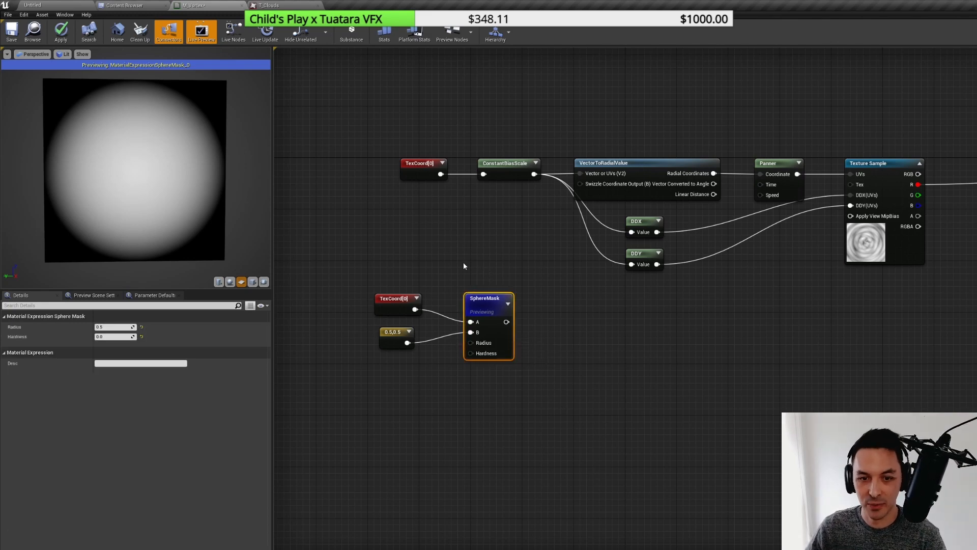
{"action": "left_click", "coordinate": [391, 264]}
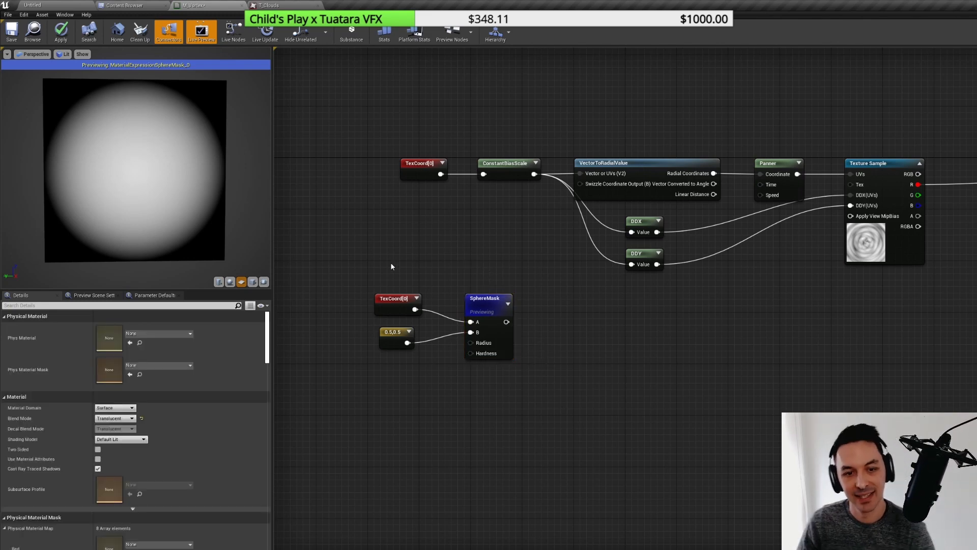
{"action": "left_click_drag", "start_coordinate": [391, 266], "coordinate": [493, 377]}
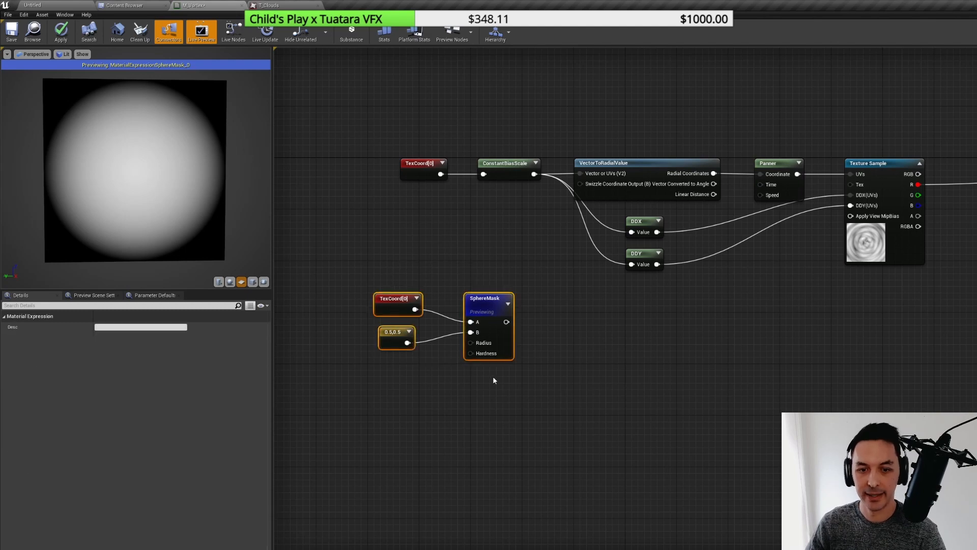
{"action": "left_click", "coordinate": [492, 374]}
{"action": "right_click_drag", "start_coordinate": [487, 404], "coordinate": [482, 358]}
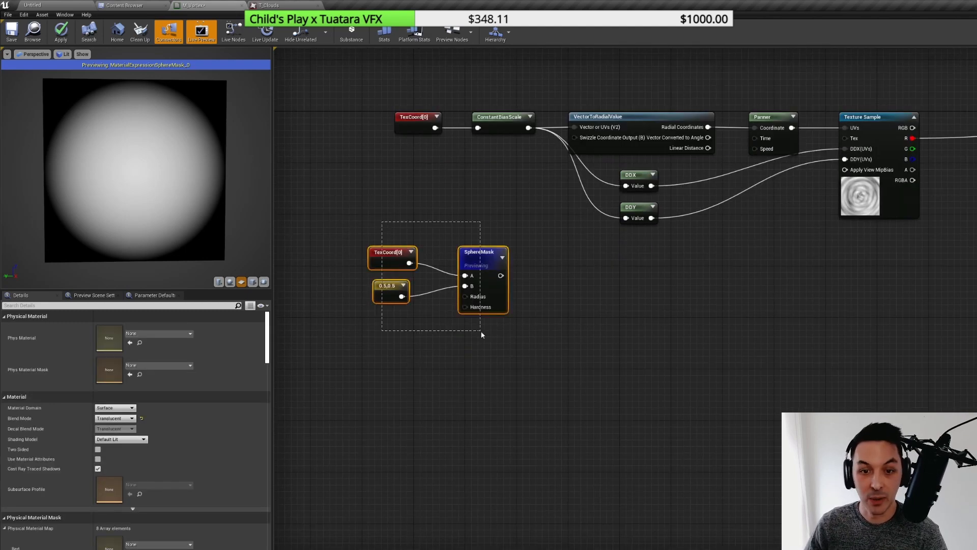
{"action": "left_click_drag", "start_coordinate": [481, 334], "coordinate": [568, 340]}
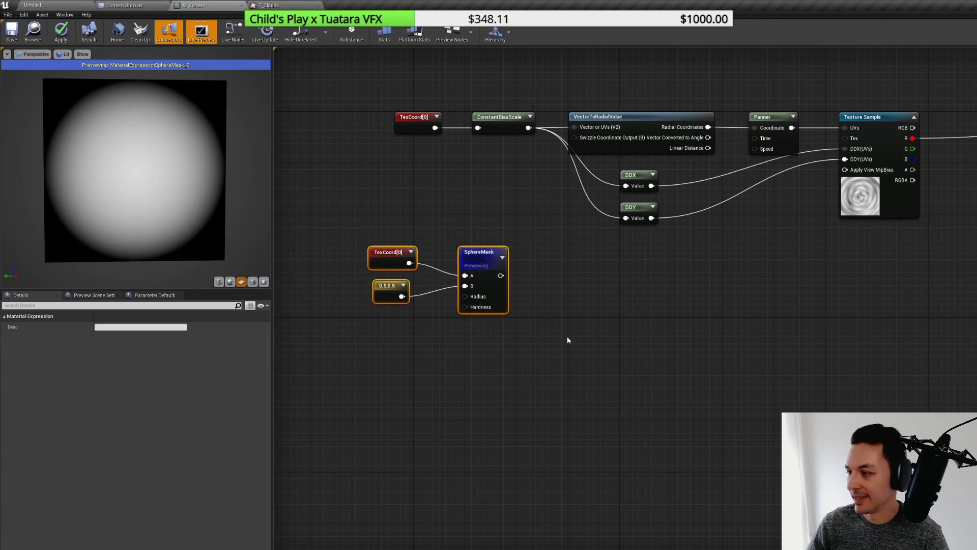
{"action": "left_click", "coordinate": [475, 338]}
- Add another TexCoord beneath the SphereMask group, then align the group's nodes and the new TexCoord in a tidy column
{"action": "right_click_drag", "start_coordinate": [418, 361], "coordinate": [430, 332]}
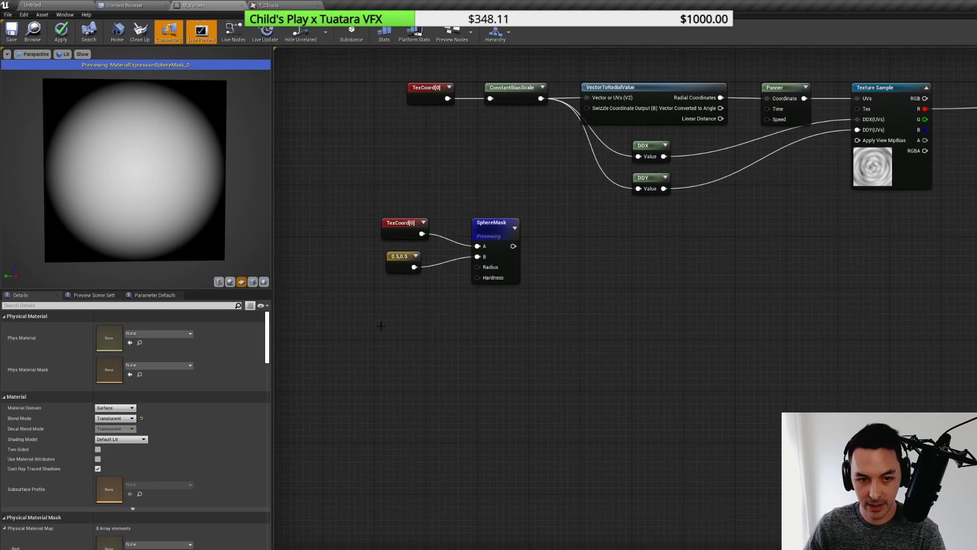
{"action": "left_click", "coordinate": [381, 326]}
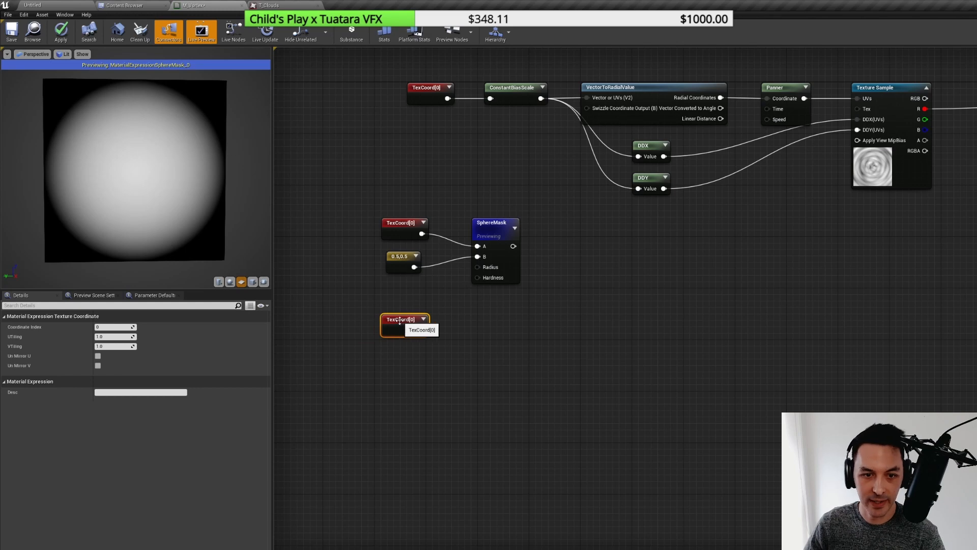
{"action": "left_click", "coordinate": [391, 262]}
{"action": "left_click_drag", "start_coordinate": [408, 297], "coordinate": [475, 222]}
{"action": "left_click", "coordinate": [479, 225]}
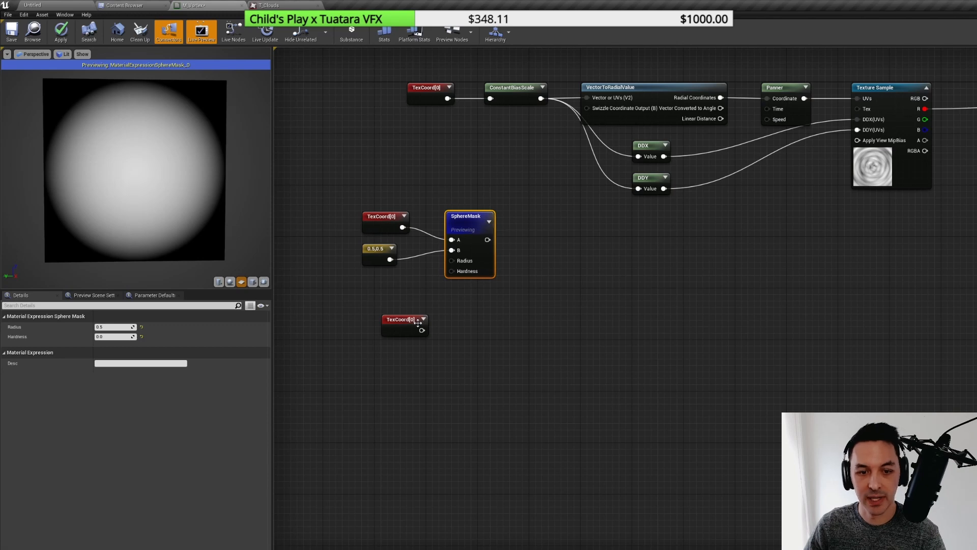
{"action": "left_click_drag", "start_coordinate": [398, 326], "coordinate": [389, 322]}
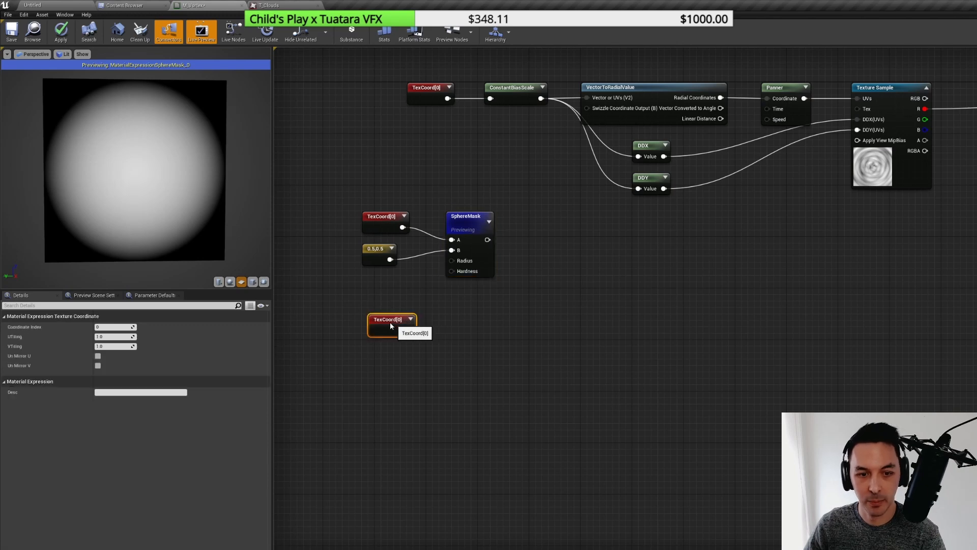
{"action": "left_click", "coordinate": [476, 319]}
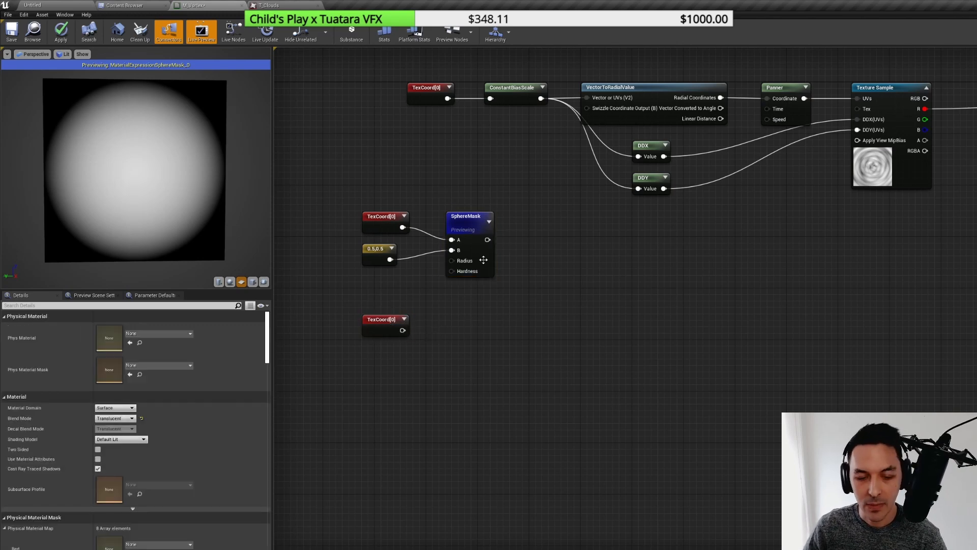
- Add a ConstantBiasScale node fed by the lowest TexCoord
{"action": "left_click_drag", "start_coordinate": [447, 322], "coordinate": [447, 322]}
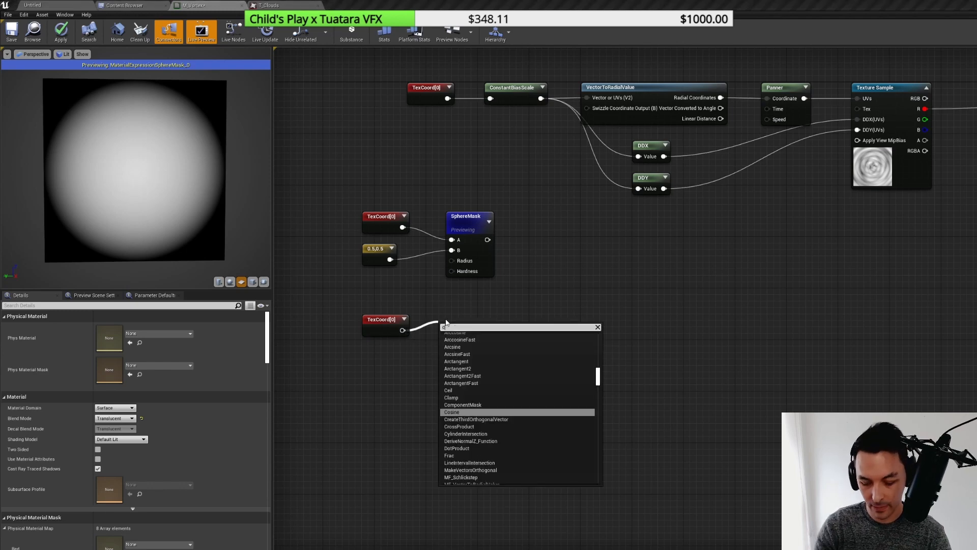
{"action": "type", "text": "cons"}
{"action": "key", "text": "Return"}
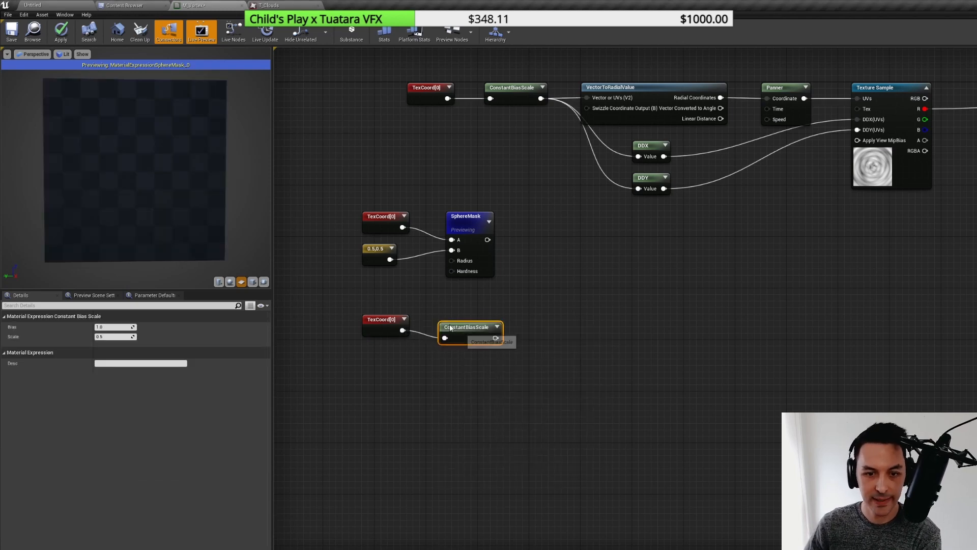
- Set the new ConstantBiasScale's Bias to -0.5 and Scale to 2
{"action": "left_click", "coordinate": [99, 326]}
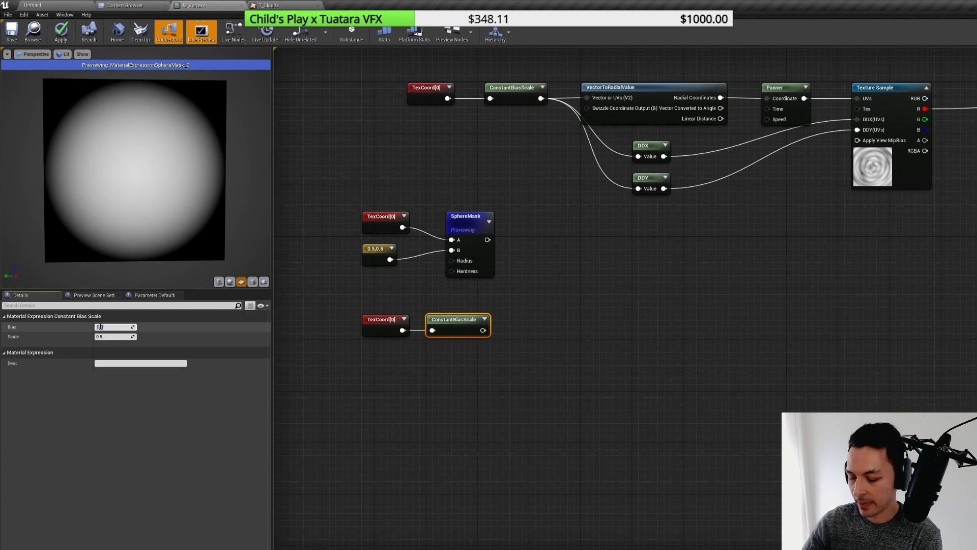
{"action": "type", "text": "-0.5"}
{"action": "key", "text": "Return"}
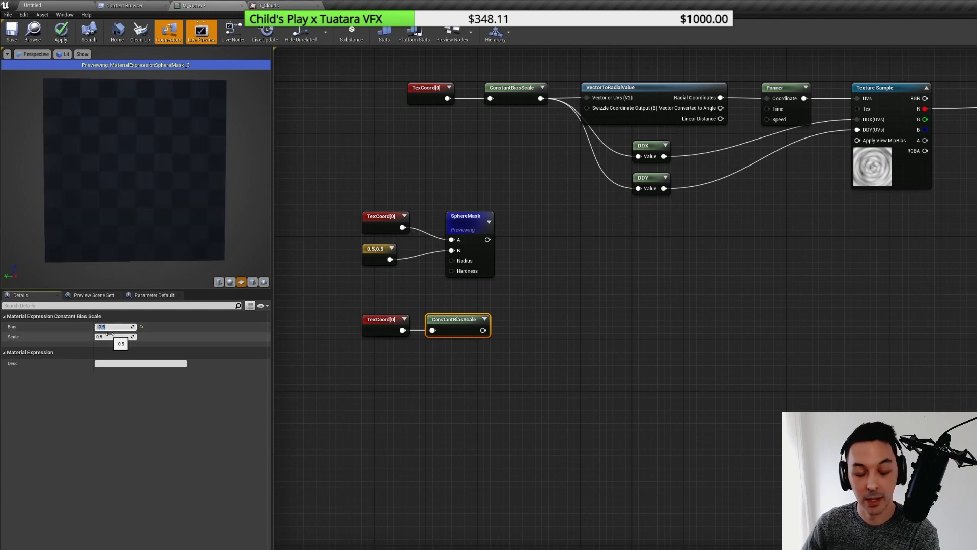
{"action": "left_click", "coordinate": [114, 336]}
{"action": "type", "text": "2"}
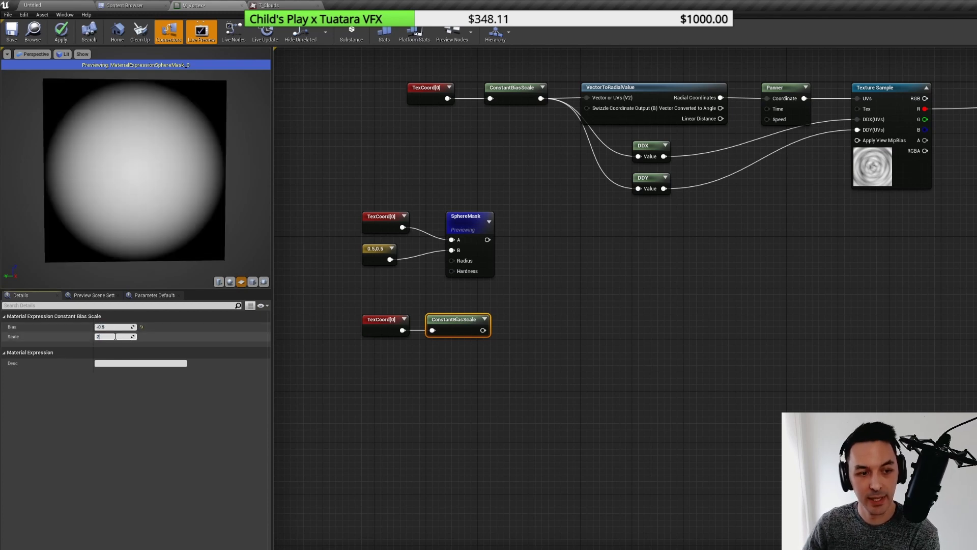
{"action": "key", "text": "Return"}
{"action": "left_click", "coordinate": [525, 336]}
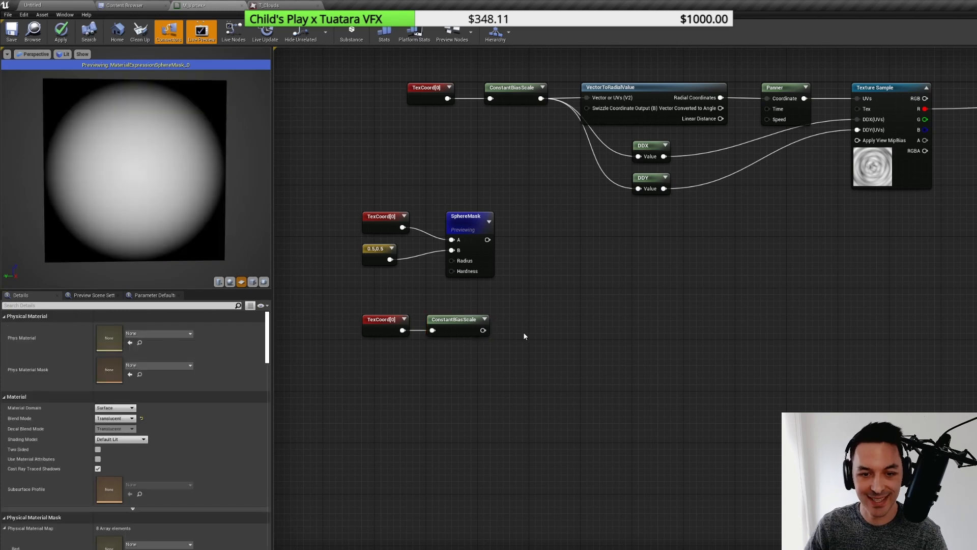
- Add a Distance node with its A input fed by the new ConstantBiasScale
{"action": "left_click_drag", "start_coordinate": [483, 330], "coordinate": [522, 331]}
{"action": "type", "text": "dis"}
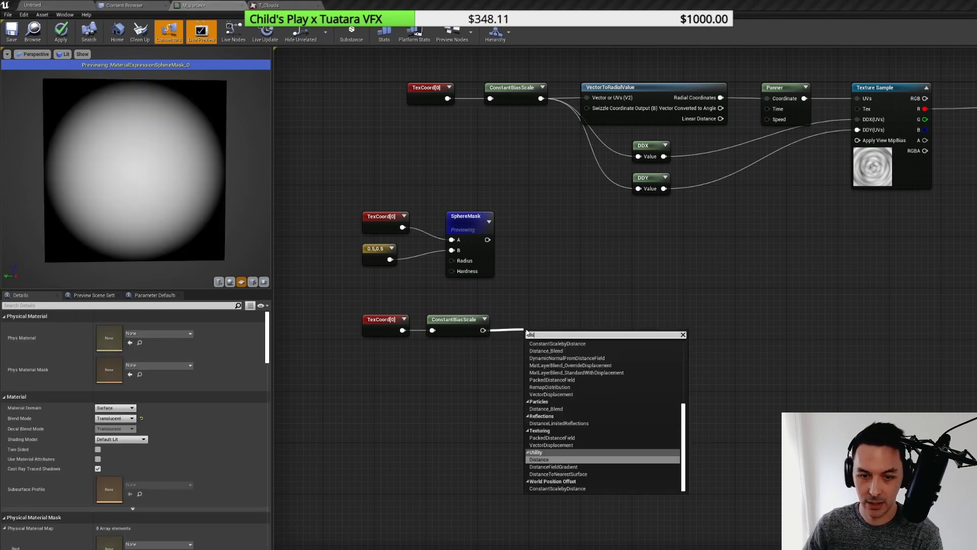
{"action": "key", "text": "Return"}
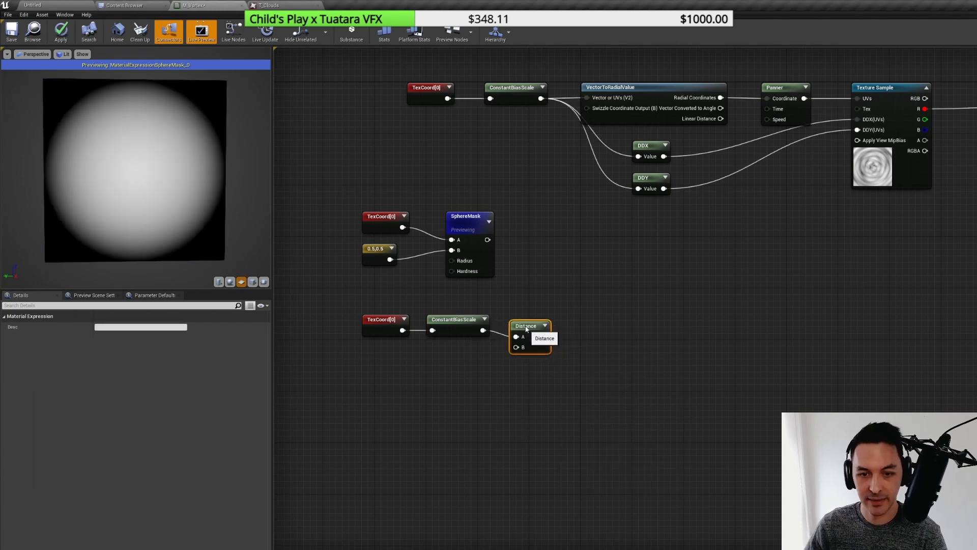
- Feed a constant 0 into the Distance node's B input and preview the Distance node
{"action": "left_click", "coordinate": [452, 364]}
{"action": "left_click_drag", "start_coordinate": [466, 375], "coordinate": [517, 341]}
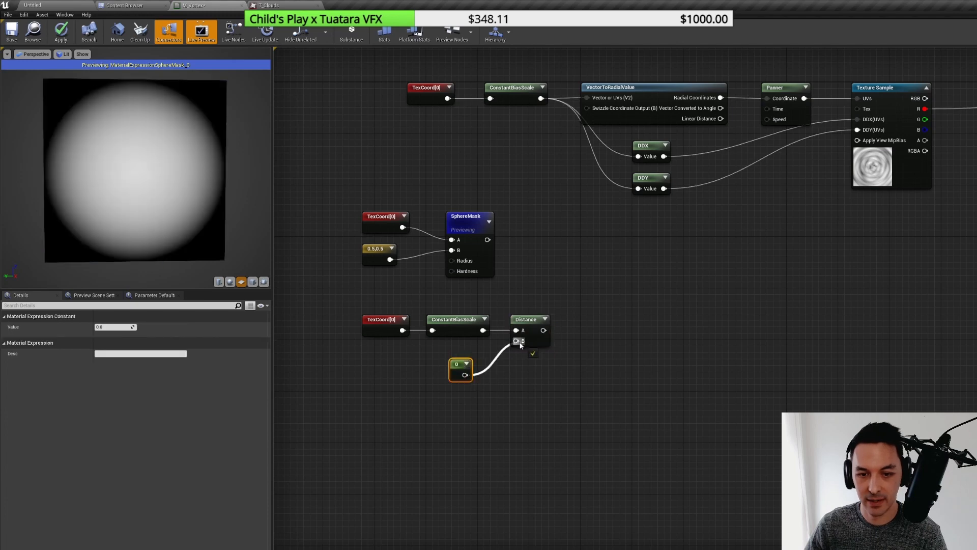
{"action": "left_click_drag", "start_coordinate": [467, 369], "coordinate": [477, 364]}
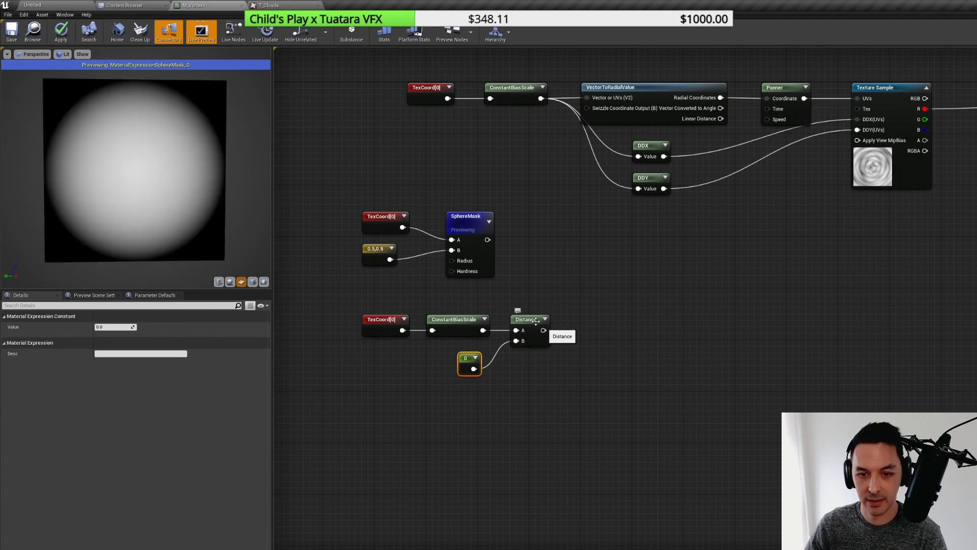
{"action": "left_click", "coordinate": [537, 320]}
{"action": "right_click", "coordinate": [537, 320]}
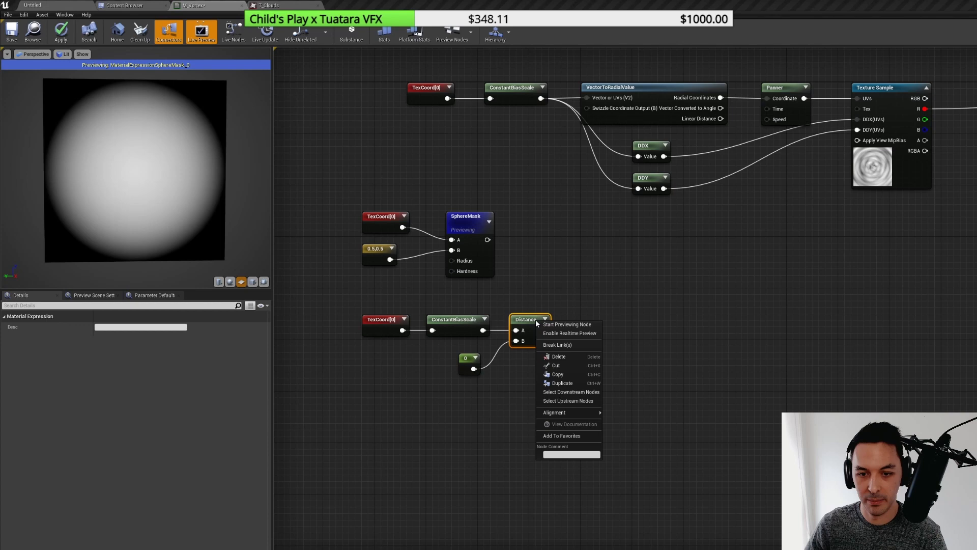
{"action": "left_click", "coordinate": [563, 325]}
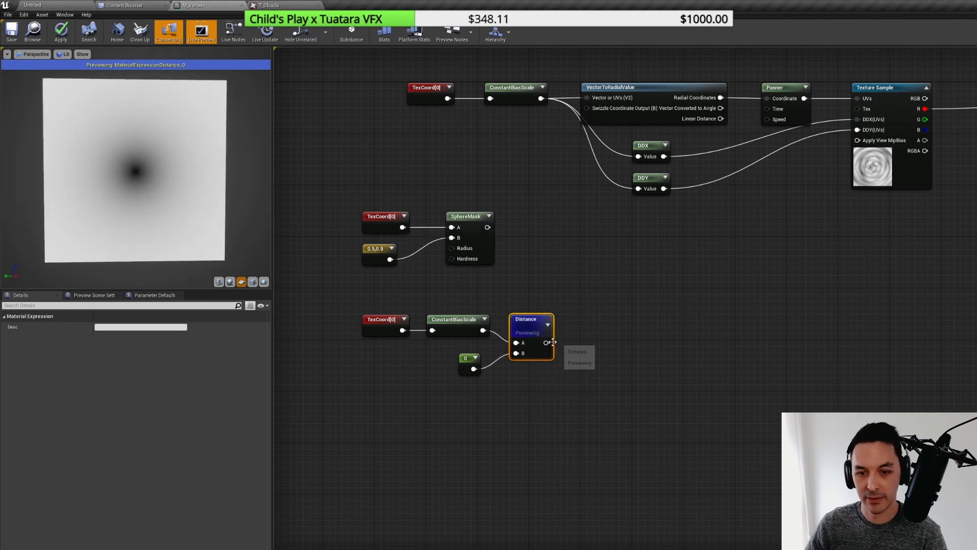
- Add a OneMinus (1-x) node fed by the Distance output and preview it
{"action": "left_click_drag", "start_coordinate": [546, 343], "coordinate": [603, 320]}
{"action": "type", "text": "one"}
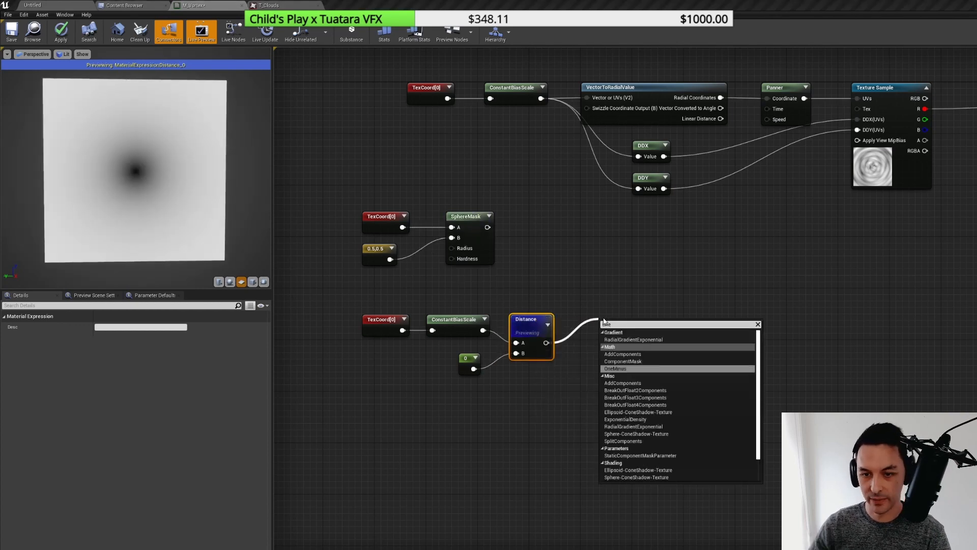
{"action": "key", "text": "Return"}
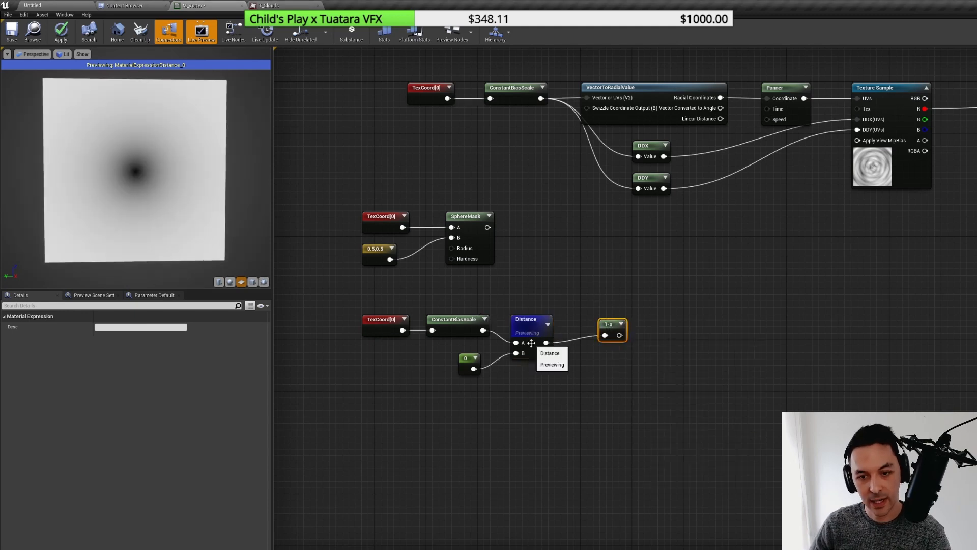
{"action": "right_click", "coordinate": [615, 325]}
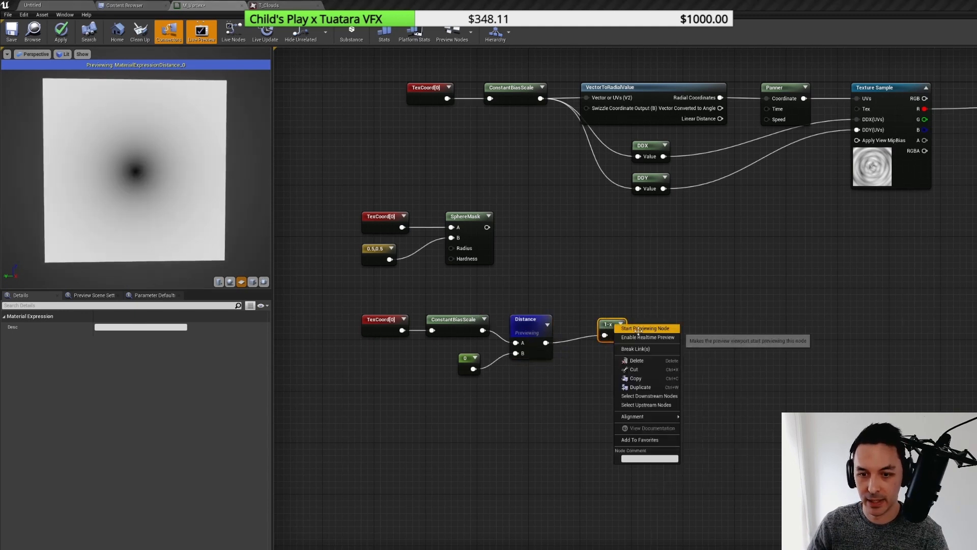
{"action": "left_click", "coordinate": [638, 331]}
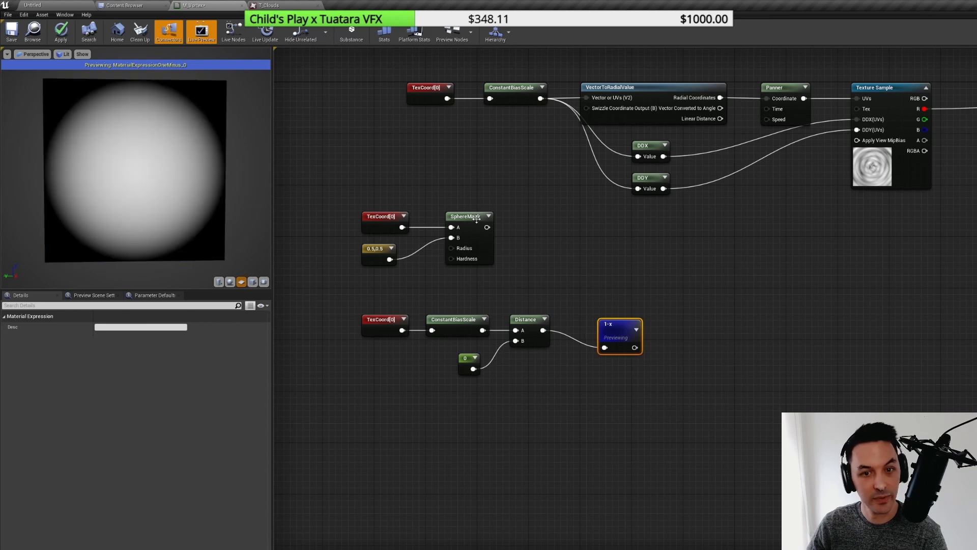
- Compare the SphereMask preview with the 1-x preview, lining the 1-x node up with the Distance row
{"action": "right_click", "coordinate": [456, 216]}
{"action": "left_click", "coordinate": [509, 224]}
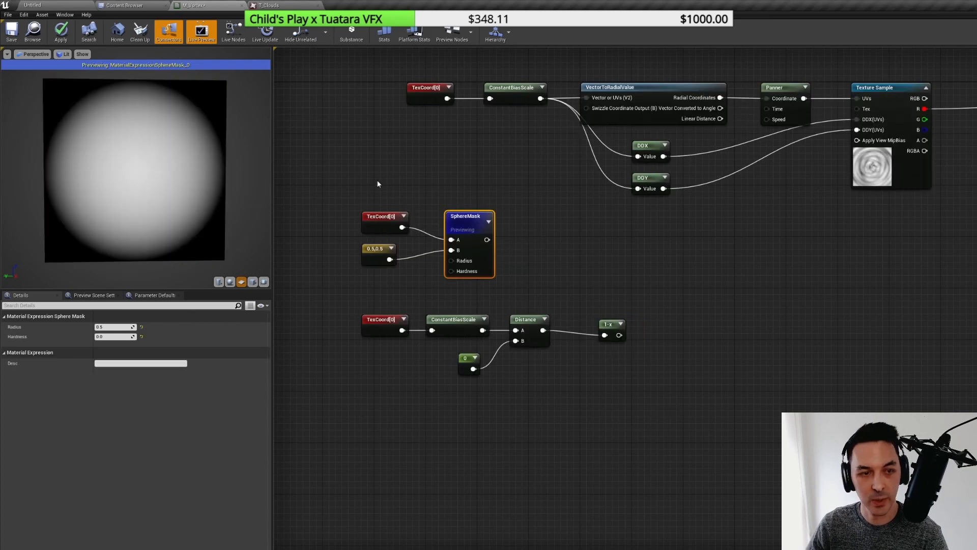
{"action": "left_click_drag", "start_coordinate": [616, 327], "coordinate": [599, 321]}
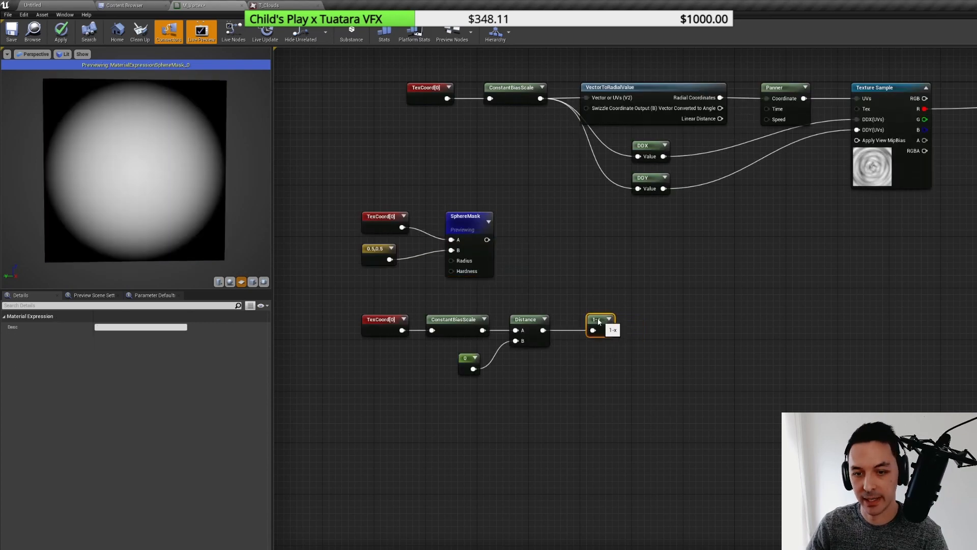
{"action": "left_click", "coordinate": [479, 256]}
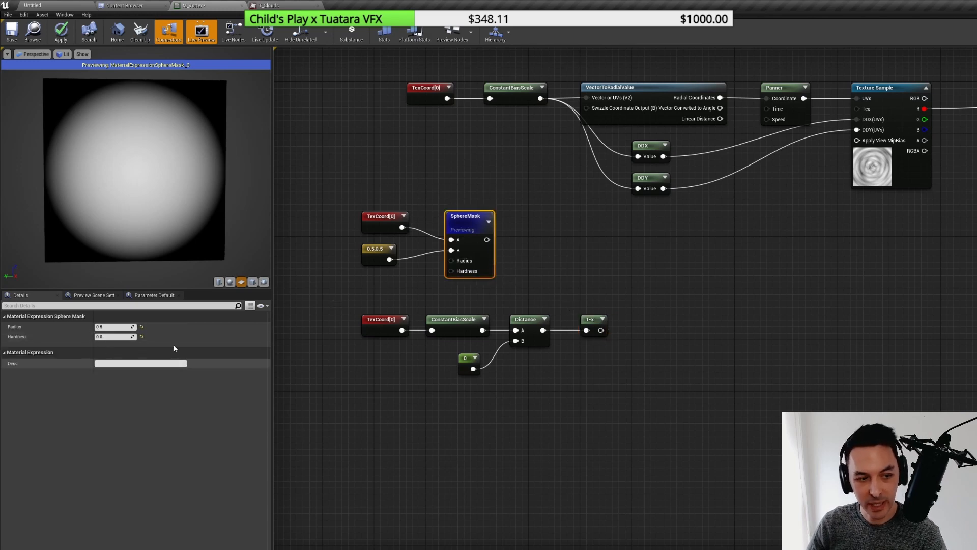
{"action": "right_click", "coordinate": [600, 325]}
{"action": "left_click", "coordinate": [616, 325]}
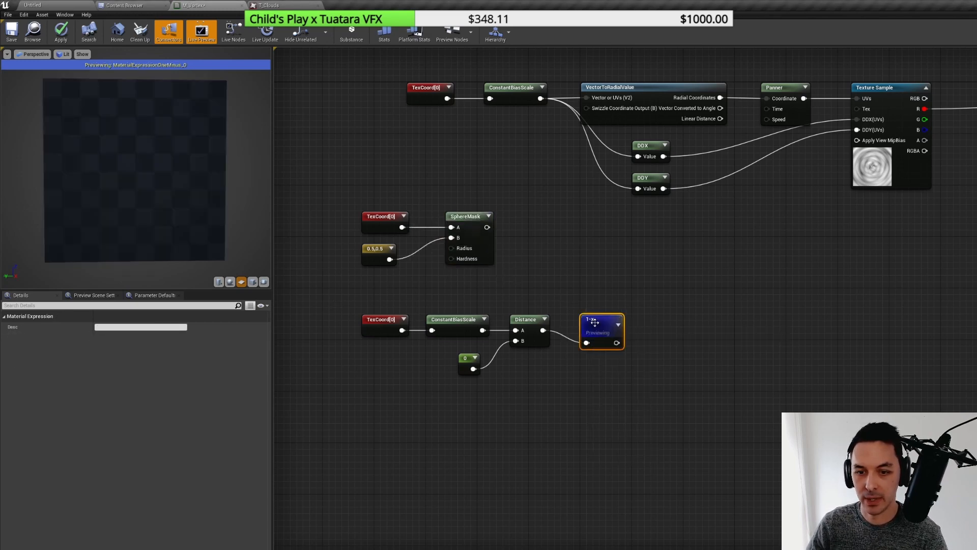
- Add a Subtract node after 1-x, feed it into a new Divide node, and preview the Divide result
{"action": "right_click_drag", "start_coordinate": [616, 325], "coordinate": [557, 322]}
{"action": "left_click_drag", "start_coordinate": [510, 328], "coordinate": [538, 313]}
{"action": "type", "text": "sub"}
{"action": "key", "text": "Return"}
{"action": "type", "text": "div"}
{"action": "left_click_drag", "start_coordinate": [578, 322], "coordinate": [621, 318]}
{"action": "key", "text": "Return"}
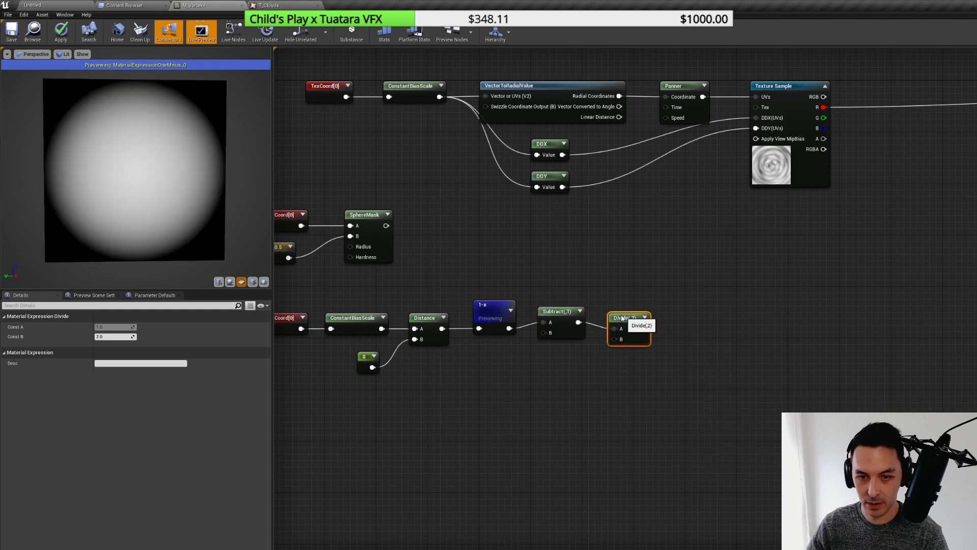
{"action": "right_click", "coordinate": [623, 320]}
{"action": "left_click", "coordinate": [656, 336]}
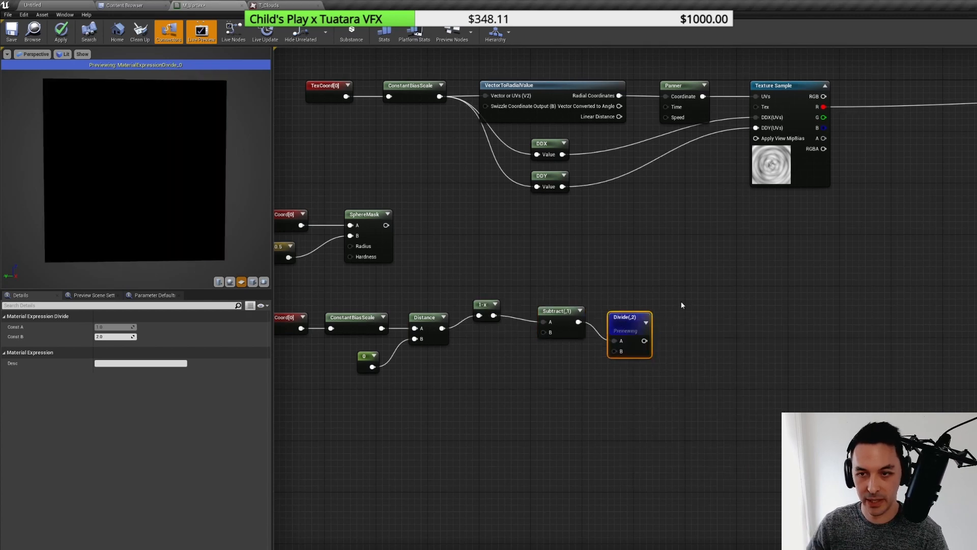
- Connect the Divide output to the material's result node and straighten the row of 1-x, Subtract and Divide nodes
{"action": "right_click_drag", "start_coordinate": [682, 305], "coordinate": [533, 340]}
{"action": "left_click_drag", "start_coordinate": [496, 376], "coordinate": [917, 193]}
{"action": "right_click_drag", "start_coordinate": [560, 326], "coordinate": [865, 280]}
{"action": "left_click_drag", "start_coordinate": [540, 292], "coordinate": [539, 305]}
{"action": "left_click_drag", "start_coordinate": [614, 299], "coordinate": [607, 305]}
{"action": "left_click_drag", "start_coordinate": [685, 306], "coordinate": [697, 293]}
- Add a scalar parameter named Radius and connect it to the Subtract node's B input
{"action": "key", "text": "s"}
{"action": "left_click", "coordinate": [514, 352]}
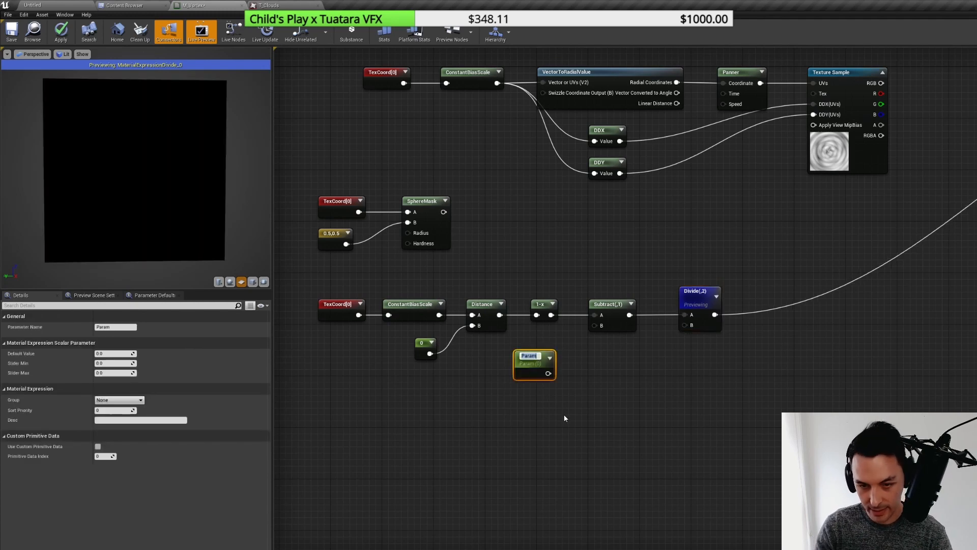
{"action": "type", "text": "Radius"}
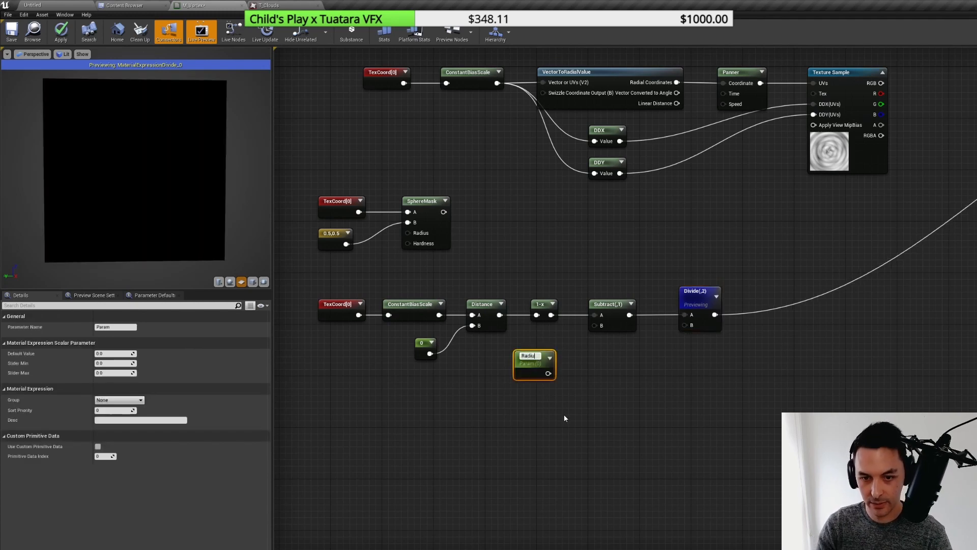
{"action": "key", "text": "Return"}
{"action": "left_click_drag", "start_coordinate": [548, 372], "coordinate": [535, 351]}
- Duplicate the Radius parameter and connect the copy to the Divide node's B input
{"action": "key", "text": "ctrl+c"}
{"action": "key", "text": "ctrl+v"}
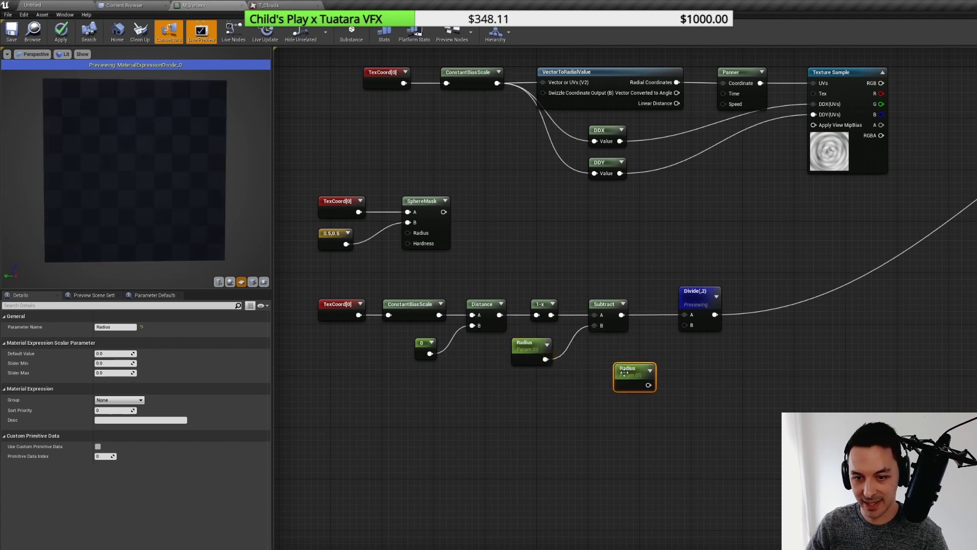
{"action": "left_click_drag", "start_coordinate": [629, 370], "coordinate": [685, 325]}
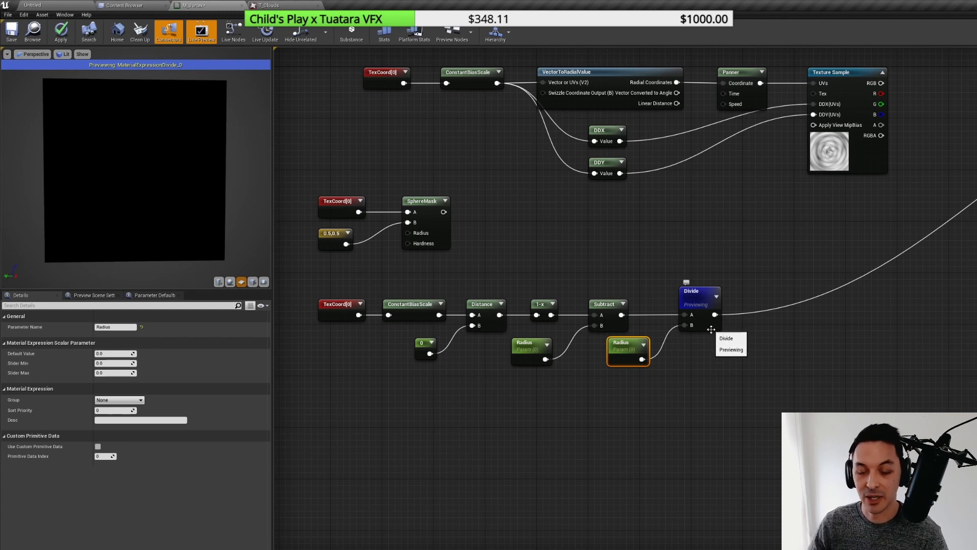
{"action": "left_click", "coordinate": [695, 296]}
{"action": "left_click", "coordinate": [747, 254]}
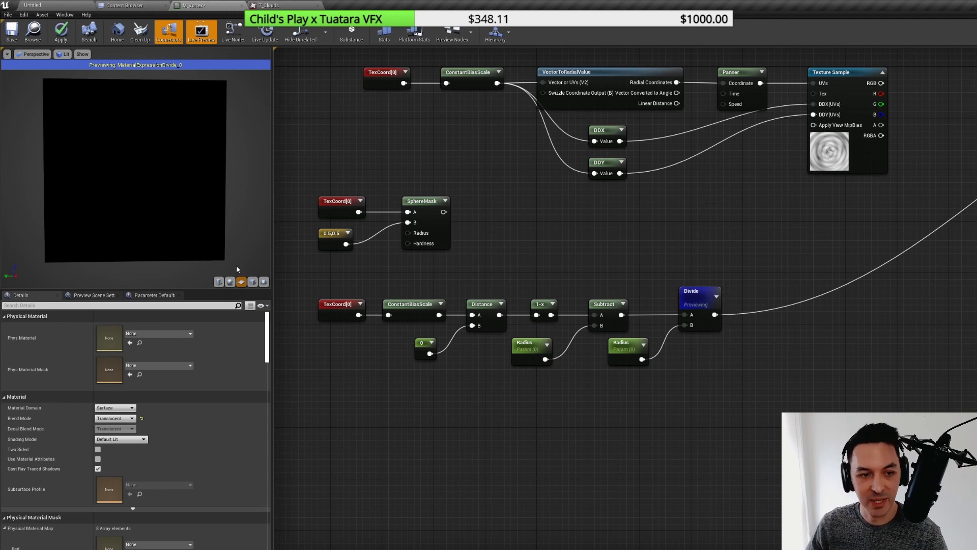
{"action": "left_click_drag", "start_coordinate": [218, 236], "coordinate": [218, 235]}
{"action": "mouse_move", "coordinate": [218, 235]}
{"action": "right_mouse_down"}
{"action": "mouse_move", "coordinate": [217, 249]}
{"action": "mouse_move", "coordinate": [210, 229]}
{"action": "right_mouse_up"}
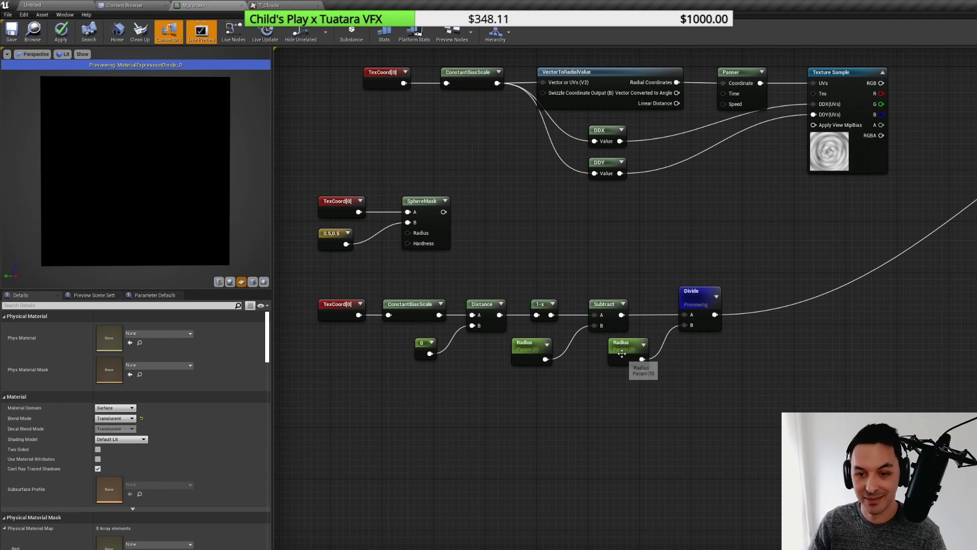
- Rename the parameter feeding Divide as Falloff and place it directly beneath the Subtract node
{"action": "left_click_drag", "start_coordinate": [627, 343], "coordinate": [608, 344]}
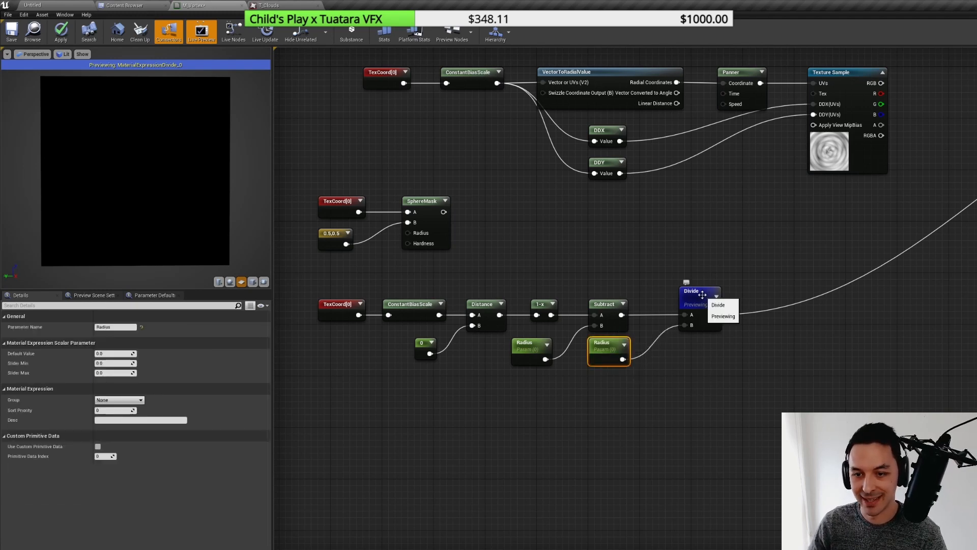
{"action": "right_click_drag", "start_coordinate": [711, 293], "coordinate": [620, 299]}
{"action": "mouse_move", "coordinate": [604, 383]}
{"action": "right_mouse_down"}
{"action": "mouse_move", "coordinate": [378, 435]}
{"action": "mouse_move", "coordinate": [595, 396]}
{"action": "right_mouse_up"}
{"action": "key", "text": "ctrl+a"}
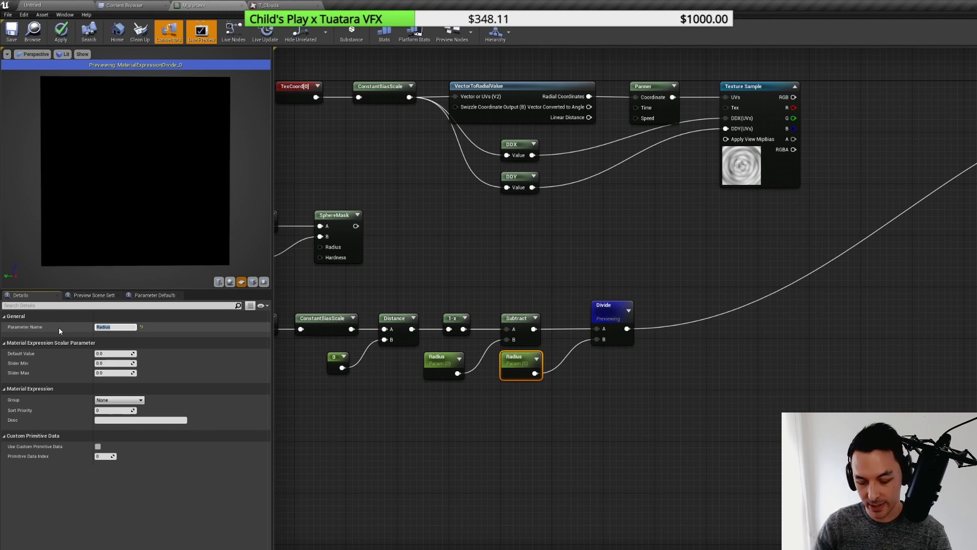
{"action": "type", "text": "Falloff"}
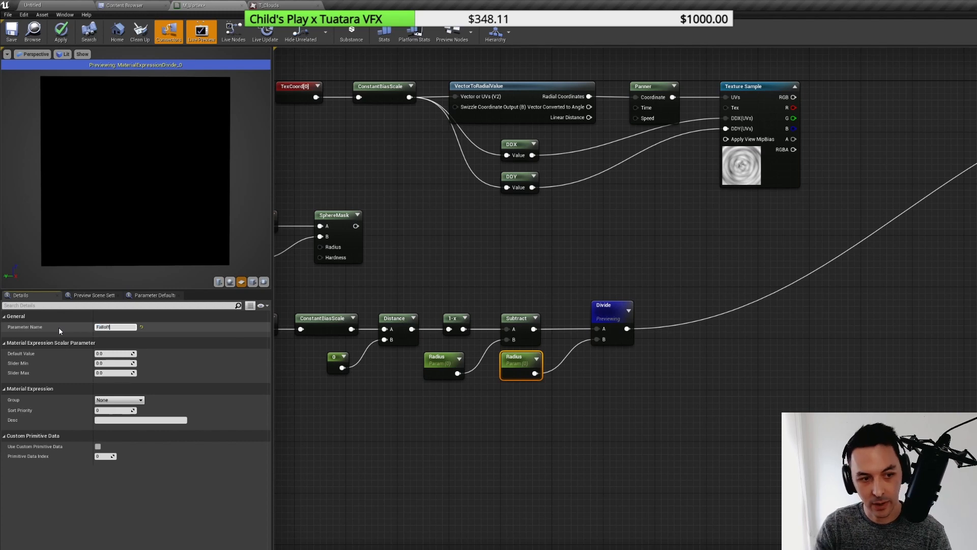
{"action": "key", "text": "Return"}
{"action": "left_click", "coordinate": [569, 379]}
{"action": "right_click_drag", "start_coordinate": [569, 380], "coordinate": [669, 378]}
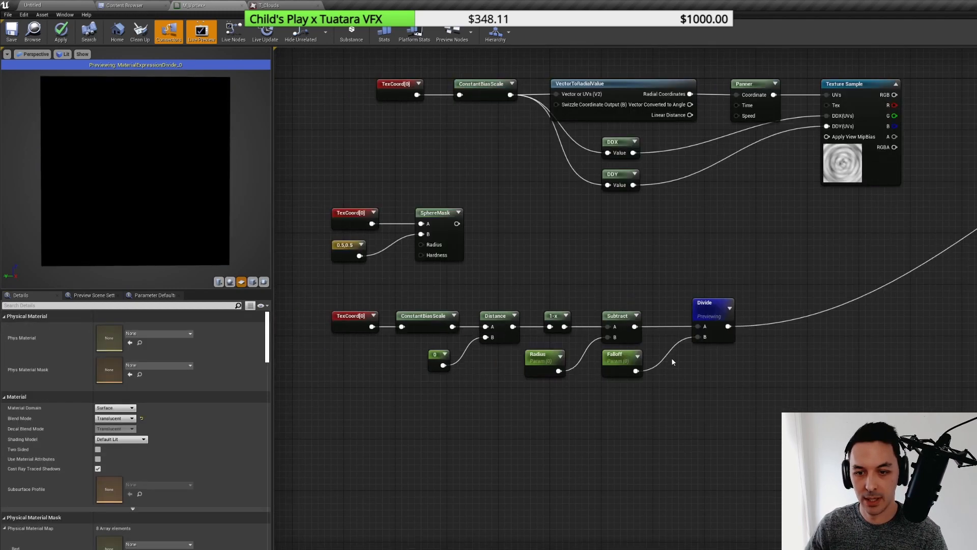
- Apply the pending graph changes to the M_Vortex material
{"action": "left_click", "coordinate": [32, 31]}
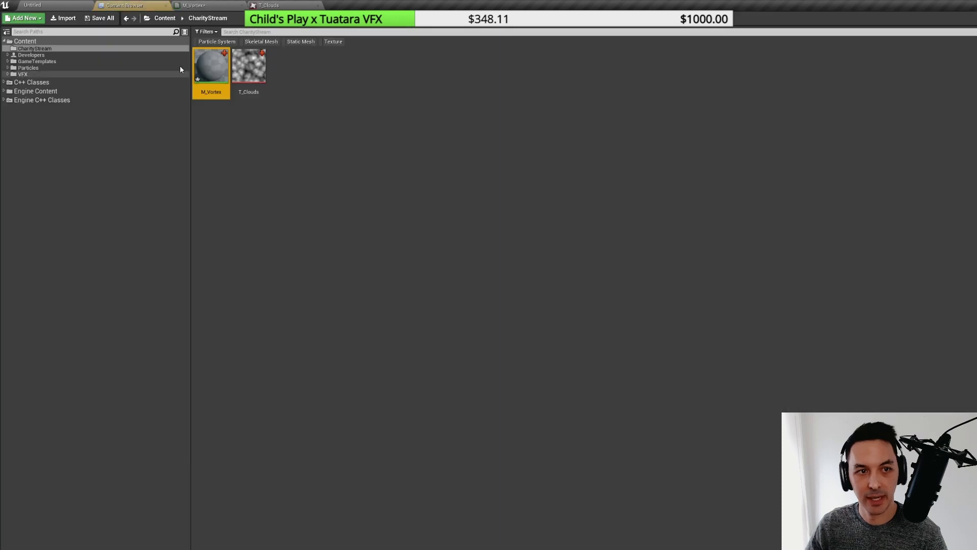
{"action": "right_click", "coordinate": [218, 67]}
{"action": "left_click", "coordinate": [224, 3]}
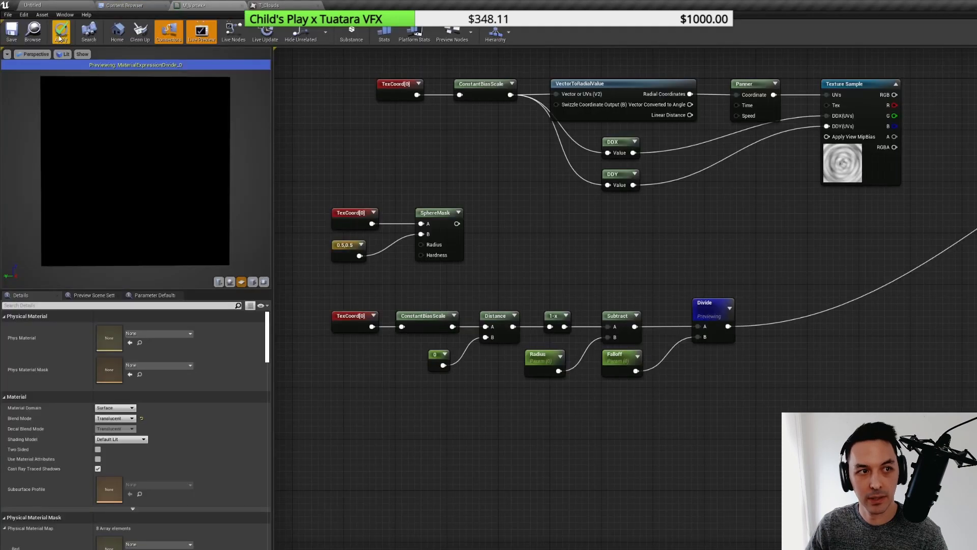
{"action": "left_click", "coordinate": [61, 31]}
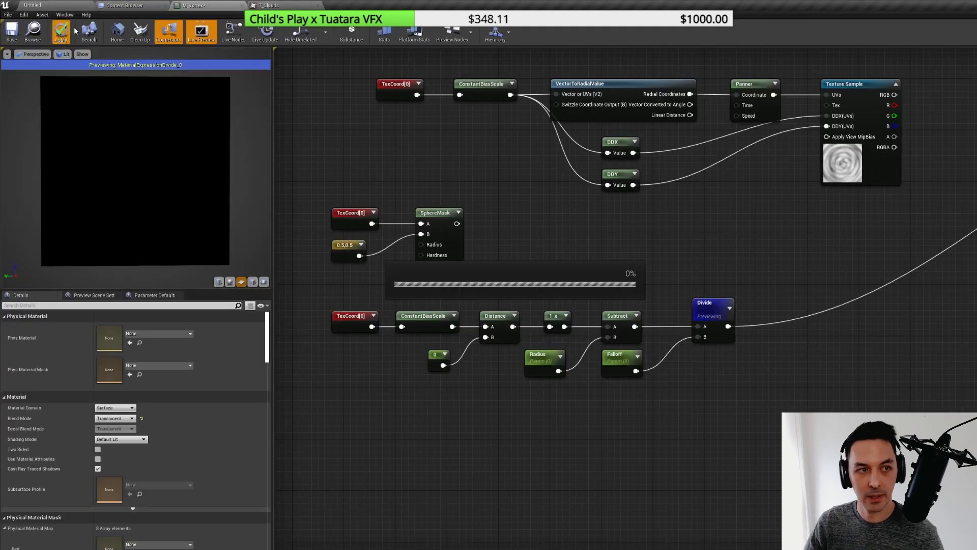
- Create a material instance of M_Vortex and override its Falloff to about 0.09 and Radius to about 0.195
{"action": "left_click", "coordinate": [121, 5]}
{"action": "right_click", "coordinate": [204, 59]}
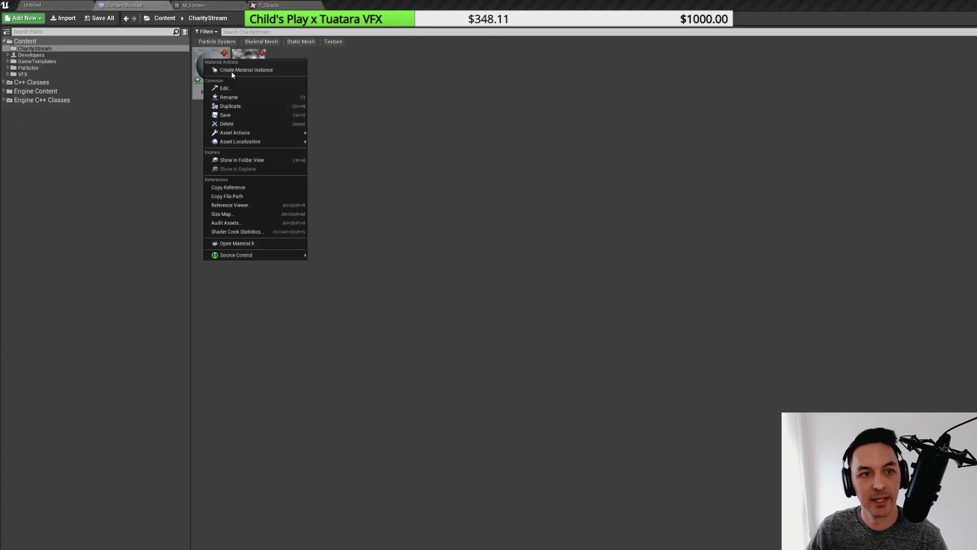
{"action": "left_click", "coordinate": [231, 71]}
{"action": "key", "text": "Return"}
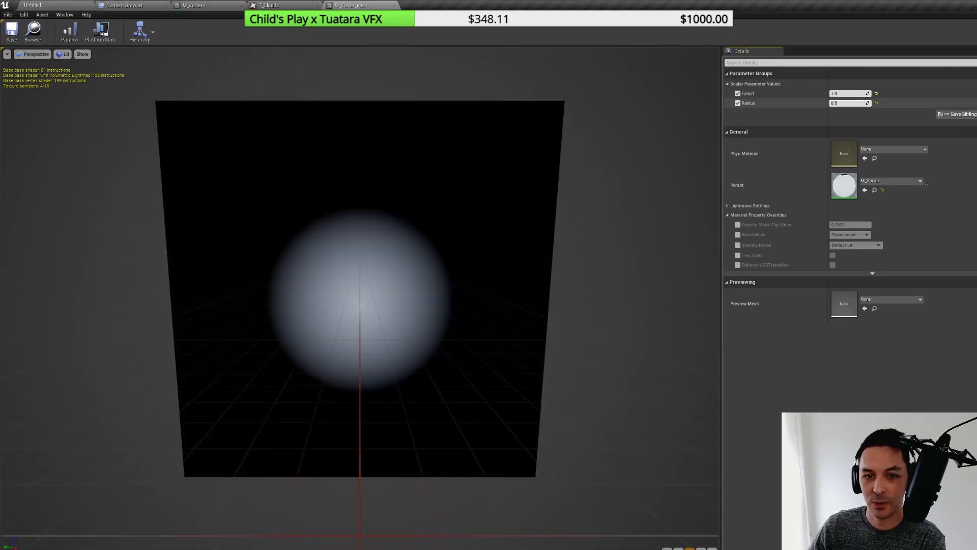
{"action": "mouse_move", "coordinate": [849, 104]}
{"action": "left_mouse_down"}
{"action": "mouse_move", "coordinate": [866, 103]}
{"action": "mouse_move", "coordinate": [835, 104]}
{"action": "mouse_move", "coordinate": [854, 94]}
{"action": "mouse_move", "coordinate": [832, 93]}
{"action": "mouse_move", "coordinate": [847, 103]}
{"action": "mouse_move", "coordinate": [834, 103]}
{"action": "left_mouse_up"}
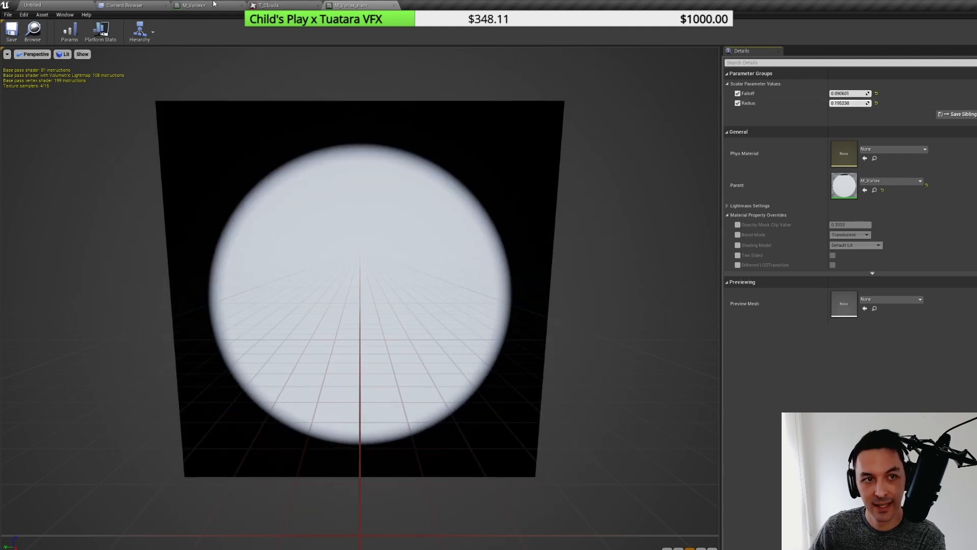
- Back in the M_Vortex graph, add a Saturate node fed by the Divide output
{"action": "left_click", "coordinate": [194, 5]}
{"action": "left_click_drag", "start_coordinate": [335, 297], "coordinate": [731, 405]}
{"action": "left_click", "coordinate": [732, 399]}
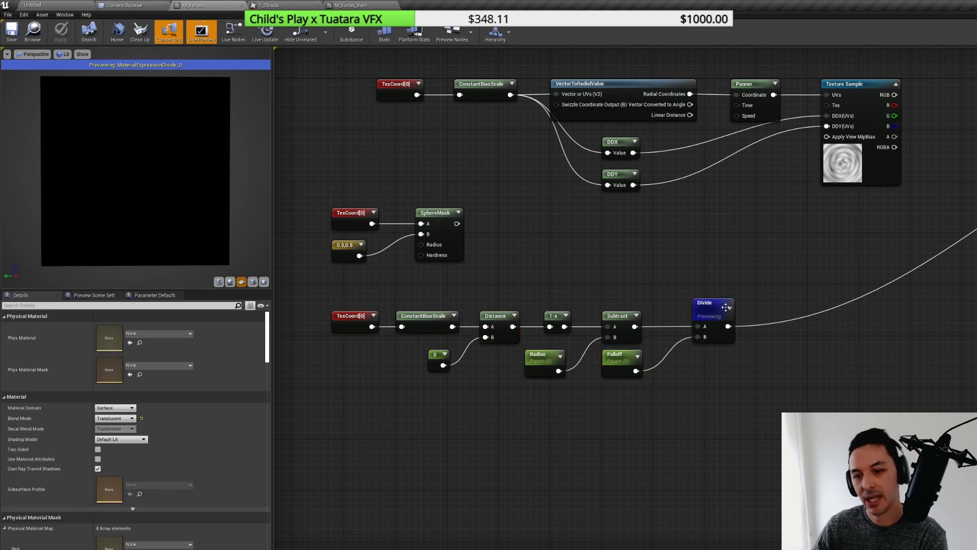
{"action": "left_click_drag", "start_coordinate": [729, 327], "coordinate": [779, 324]}
{"action": "type", "text": "sat"}
{"action": "key", "text": "Return"}
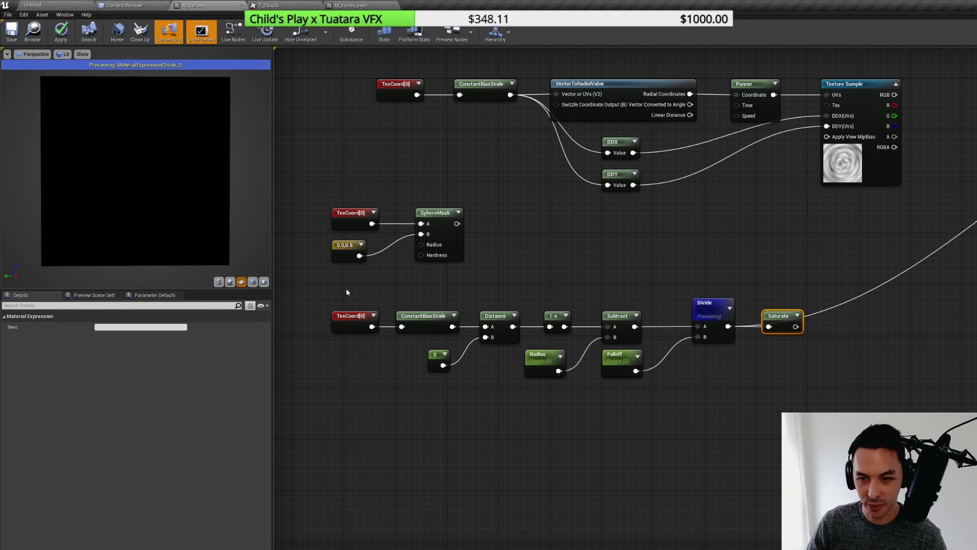
- Delete the entire Distance-based mask chain, from its TexCoord through Saturate, and select the SphereMask group
{"action": "left_click_drag", "start_coordinate": [347, 289], "coordinate": [803, 410]}
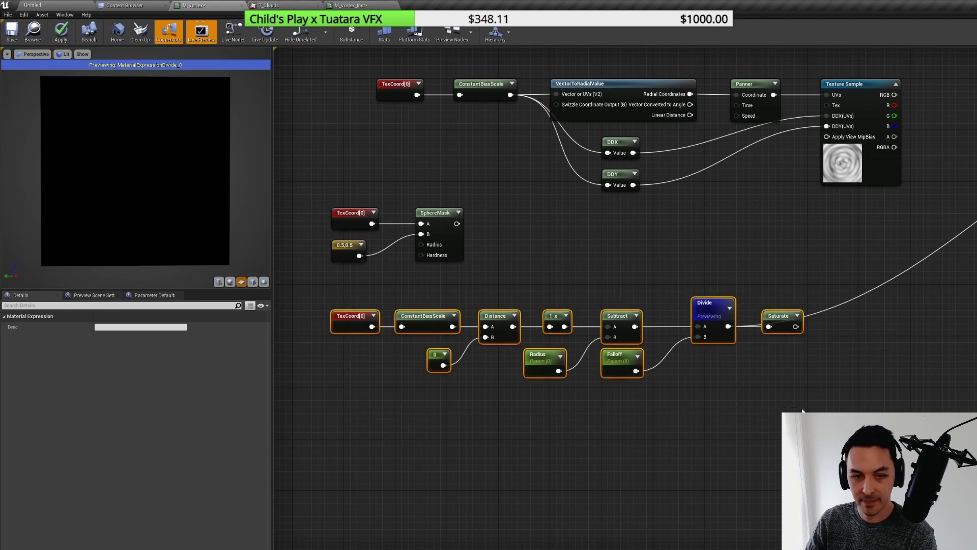
{"action": "key", "text": "Delete"}
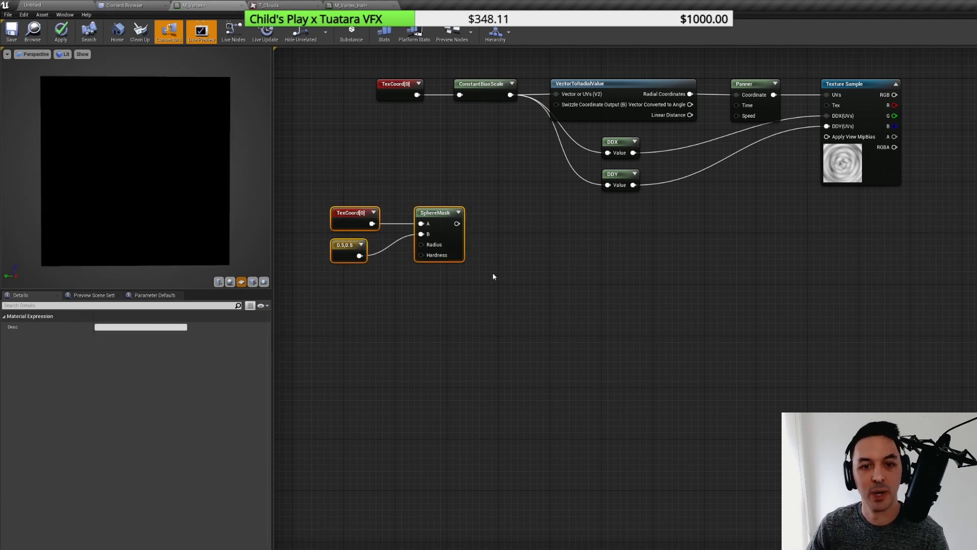
{"action": "left_click", "coordinate": [423, 237]}
{"action": "right_click_drag", "start_coordinate": [539, 244], "coordinate": [530, 284]}
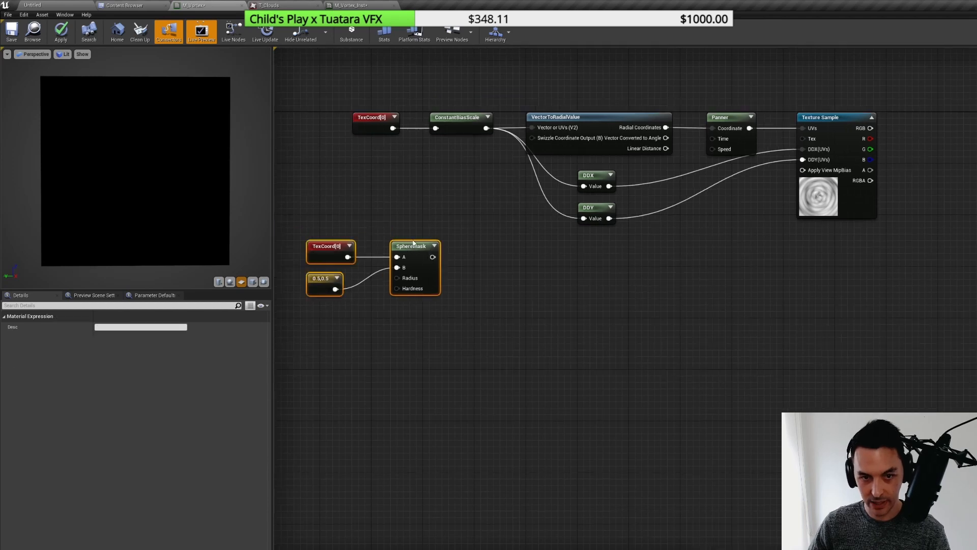
- Move the SphereMask node with its TexCoord and 0.5,0.5 constant lower in the graph, leaving room under the radial UV chain
{"action": "left_click_drag", "start_coordinate": [413, 246], "coordinate": [400, 247]}
{"action": "left_click_drag", "start_coordinate": [326, 212], "coordinate": [409, 303]}
{"action": "left_click_drag", "start_coordinate": [402, 251], "coordinate": [418, 322]}
{"action": "right_click_drag", "start_coordinate": [405, 261], "coordinate": [358, 229]}
{"action": "key", "text": "t"}
{"action": "left_click", "coordinate": [342, 240]}
{"action": "key", "text": "Delete"}
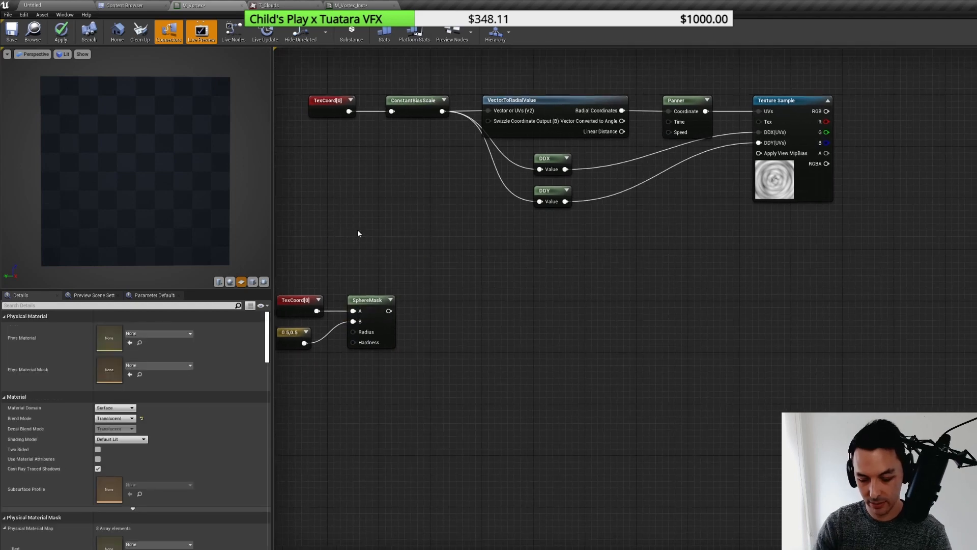
- Add a Time node, sum it with the SphereMask output in an Add node, and feed the result into the Panner's Time input
{"action": "right_click", "coordinate": [358, 227]}
{"action": "type", "text": "time"}
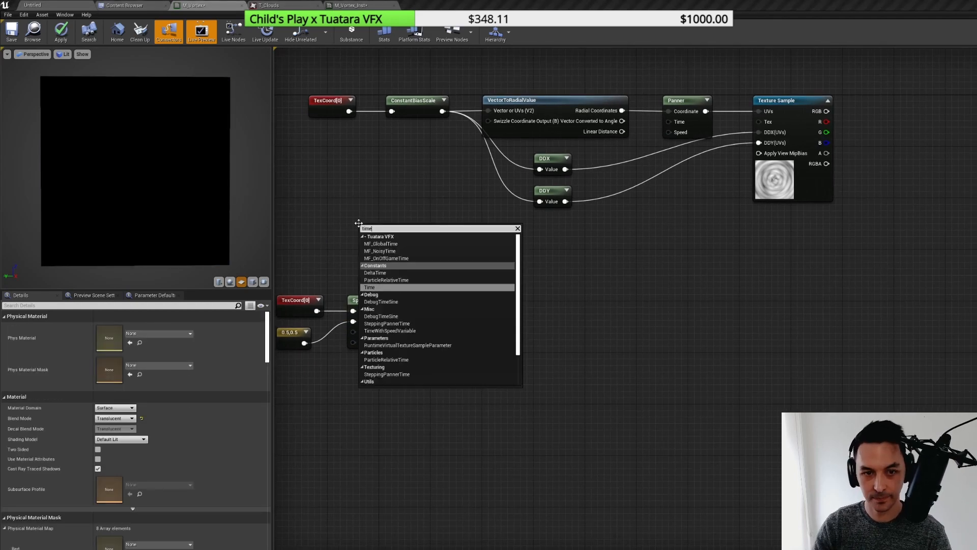
{"action": "key", "text": "Return"}
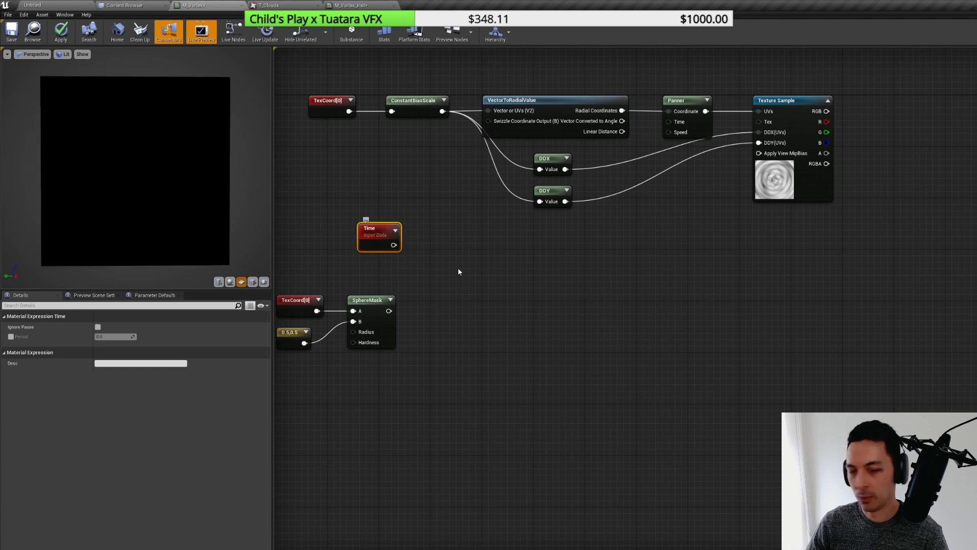
{"action": "left_click", "coordinate": [468, 255]}
{"action": "left_click_drag", "start_coordinate": [393, 245], "coordinate": [481, 269]}
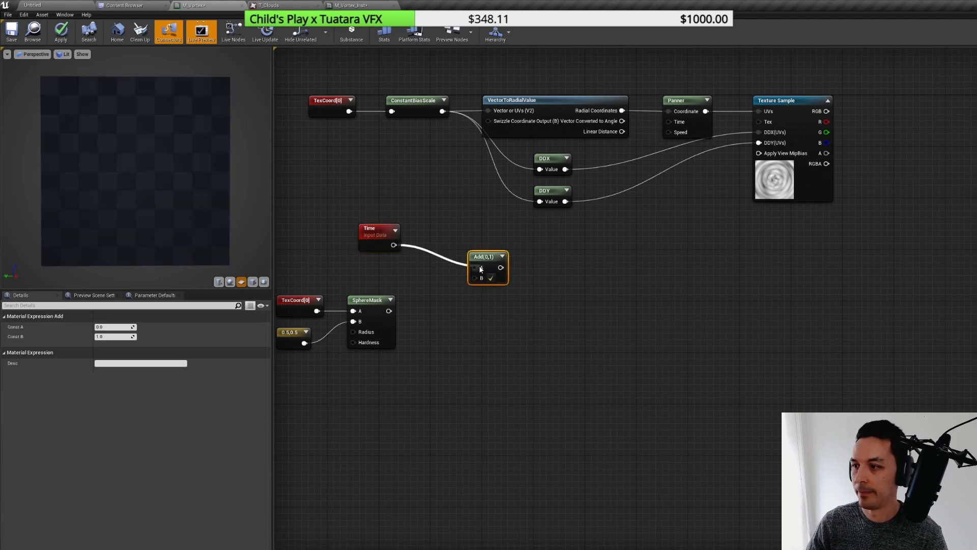
{"action": "left_click_drag", "start_coordinate": [389, 311], "coordinate": [669, 122]}
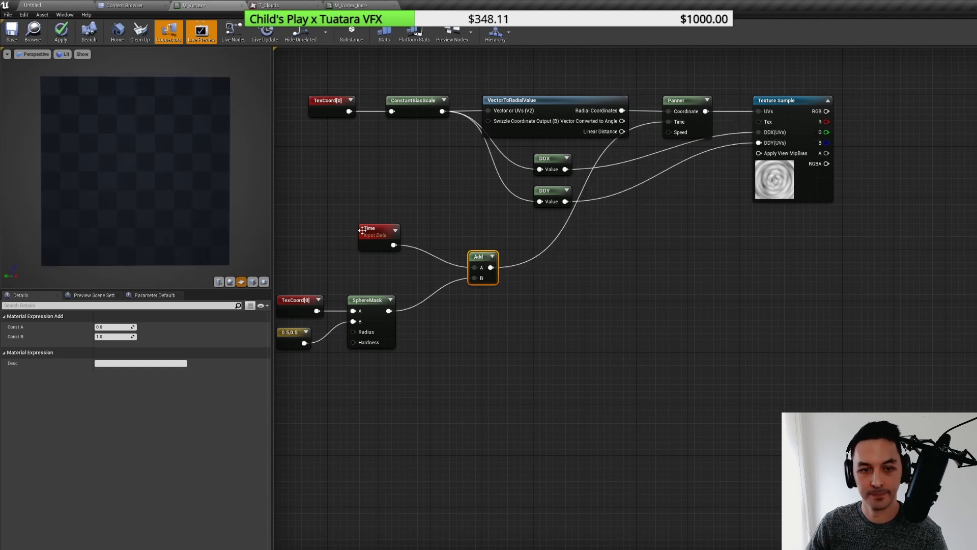
{"action": "left_click_drag", "start_coordinate": [362, 231], "coordinate": [351, 257]}
{"action": "left_click_drag", "start_coordinate": [479, 257], "coordinate": [467, 261]}
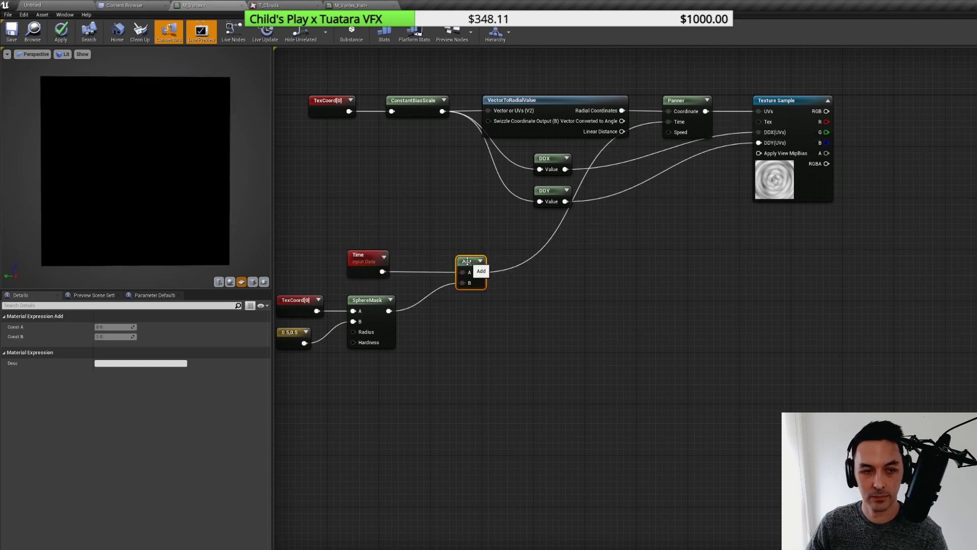
- Connect the Texture Sample's red channel to the M_Vortex Base Color input
{"action": "right_click_drag", "start_coordinate": [849, 159], "coordinate": [640, 190]}
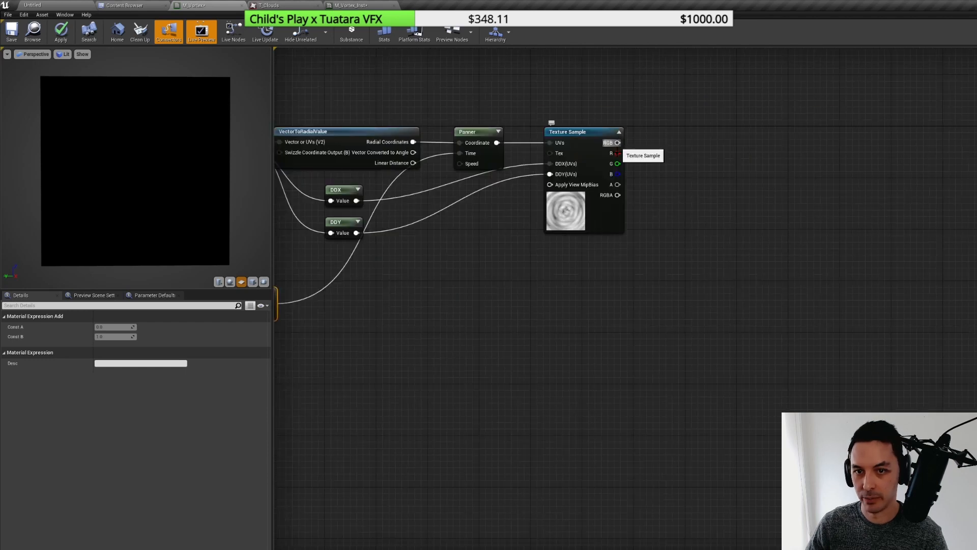
{"action": "left_click_drag", "start_coordinate": [617, 153], "coordinate": [973, 144]}
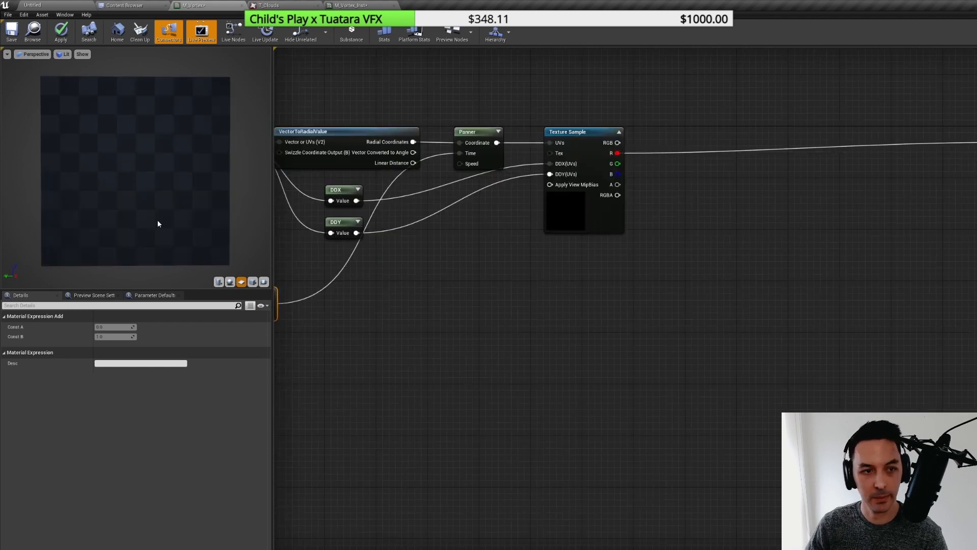
- Move the Add node further along and insert a Multiply node between SphereMask and Add
{"action": "right_click_drag", "start_coordinate": [420, 327], "coordinate": [592, 309]}
{"action": "right_click_drag", "start_coordinate": [471, 327], "coordinate": [524, 328]}
{"action": "left_click_drag", "start_coordinate": [453, 311], "coordinate": [611, 256]}
{"action": "type", "text": "mul"}
{"action": "key", "text": "Return"}
{"action": "left_click", "coordinate": [478, 329]}
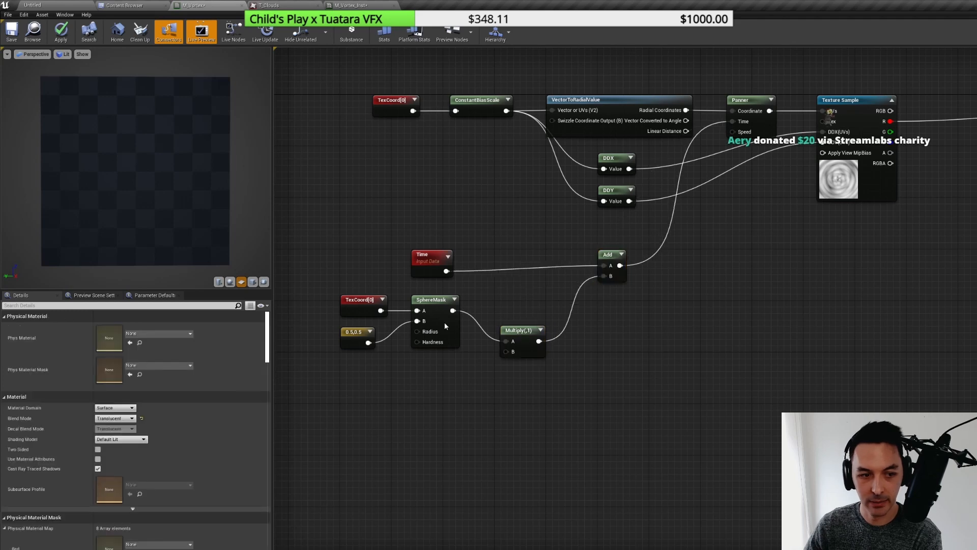
- Set the Multiply node's Const B to 10 and line up the Multiply and Add nodes with their inputs
{"action": "left_click", "coordinate": [518, 331]}
{"action": "left_click", "coordinate": [127, 337]}
{"action": "type", "text": "10"}
{"action": "key", "text": "Return"}
{"action": "left_click_drag", "start_coordinate": [526, 333], "coordinate": [507, 301]}
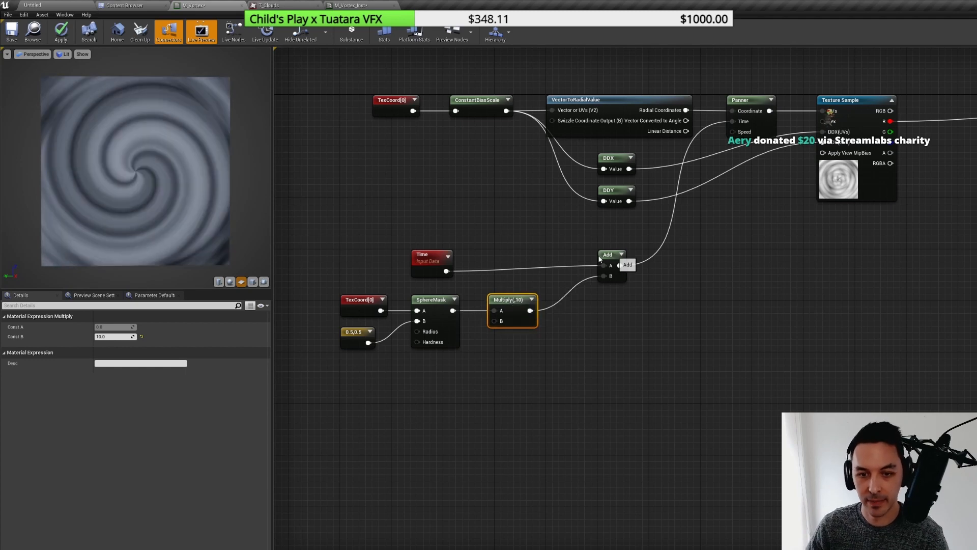
{"action": "left_click_drag", "start_coordinate": [616, 253], "coordinate": [596, 259]}
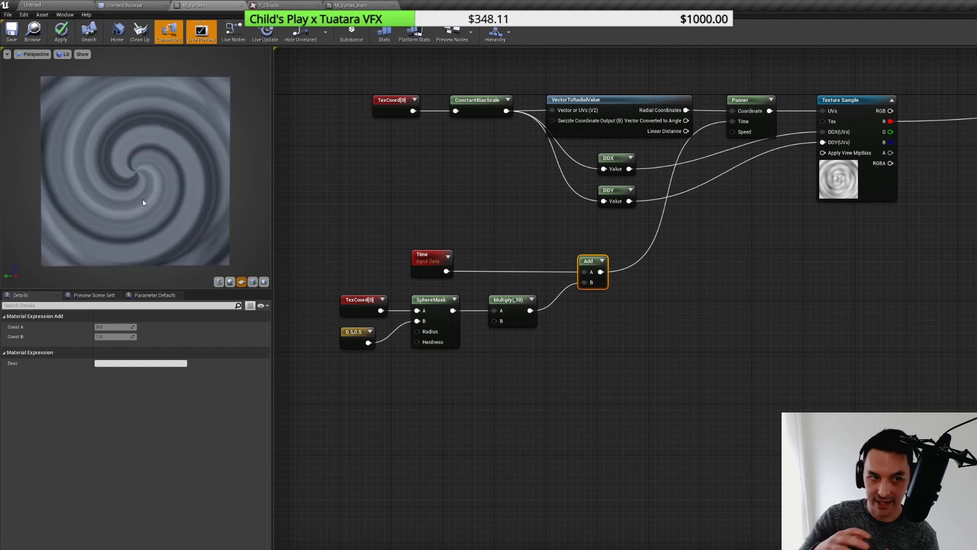
- Set the Panner's Speed X and Speed Y to 0.05 and move the Time node closer to the Add node
{"action": "left_click", "coordinate": [758, 100]}
{"action": "left_click", "coordinate": [117, 327]}
{"action": "type", "text": "0.05"}
{"action": "key", "text": "Return"}
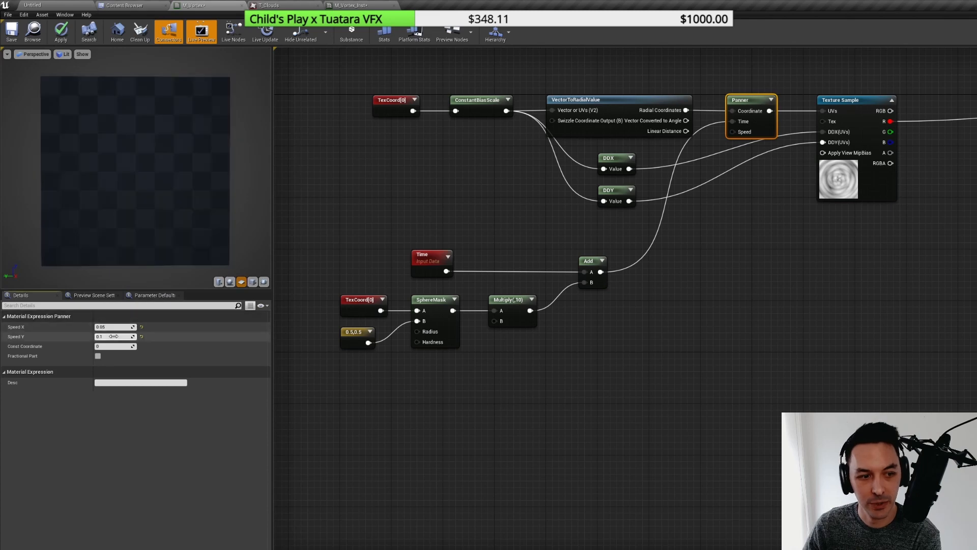
{"action": "type", "text": "0.05"}
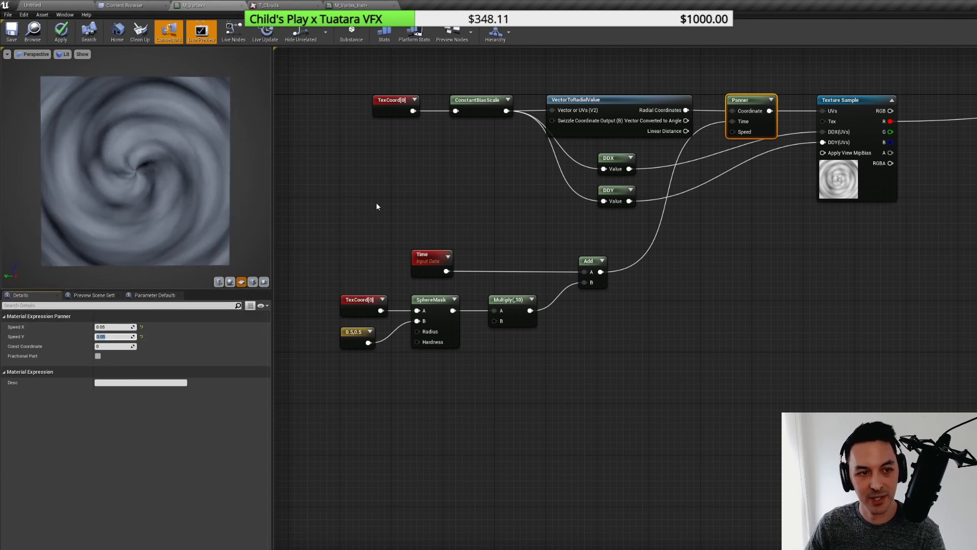
{"action": "right_click_drag", "start_coordinate": [738, 177], "coordinate": [807, 182]}
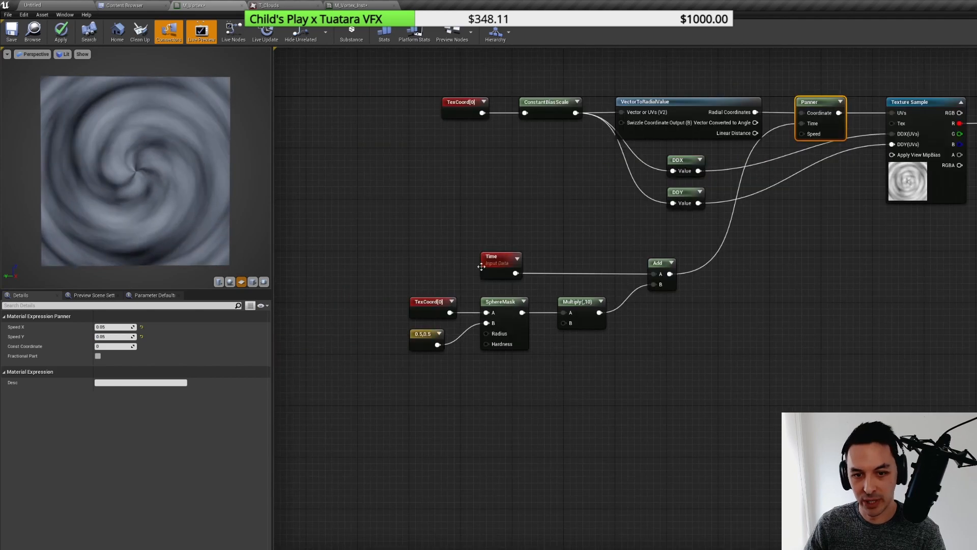
{"action": "left_click_drag", "start_coordinate": [502, 266], "coordinate": [572, 265]}
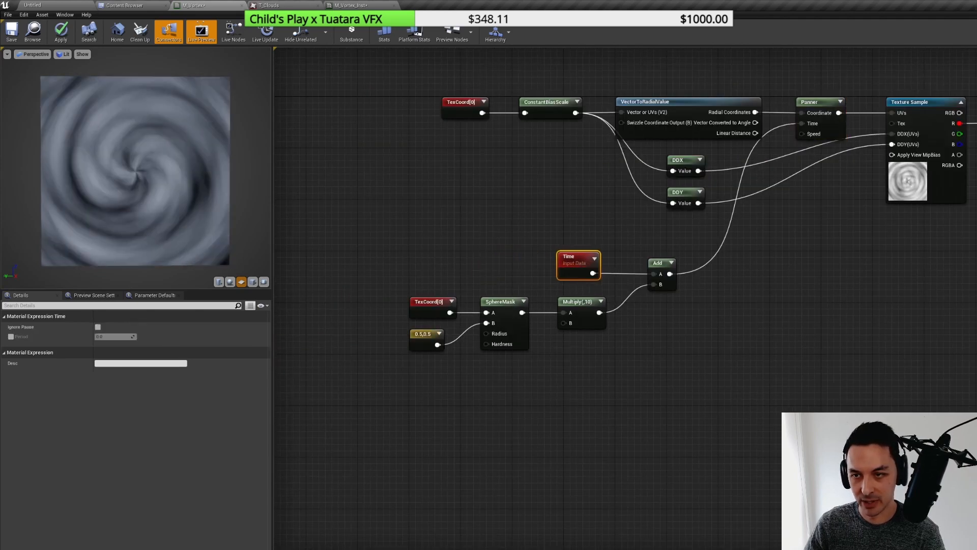
- Connect the Multiply output to the M_Vortex Opacity input
{"action": "right_click_drag", "start_coordinate": [820, 247], "coordinate": [619, 296]}
{"action": "left_click", "coordinate": [619, 296]}
{"action": "right_click_drag", "start_coordinate": [552, 296], "coordinate": [589, 250]}
{"action": "scroll", "coordinate": [588, 251], "scroll_direction": "down", "scroll_amount": 2}
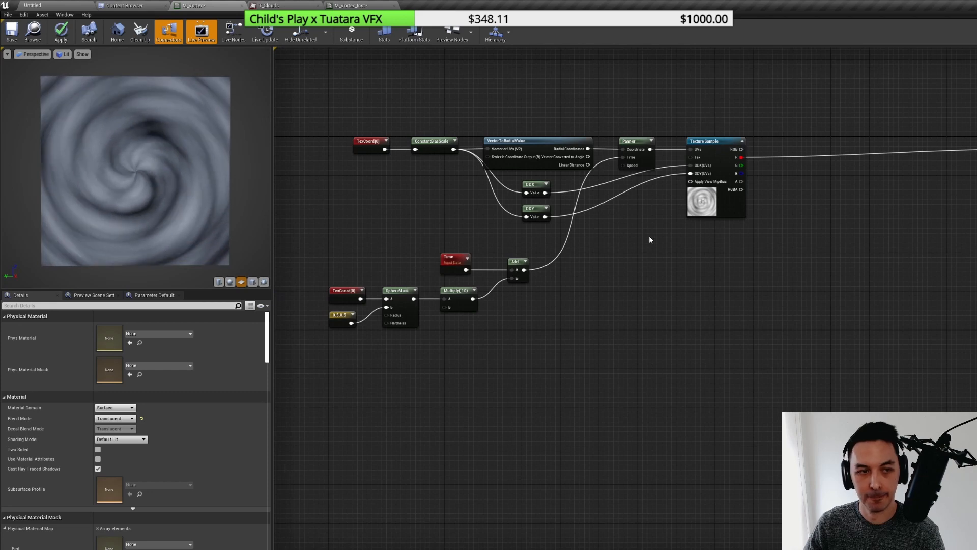
{"action": "right_click_drag", "start_coordinate": [774, 346], "coordinate": [748, 339]}
{"action": "left_click_drag", "start_coordinate": [448, 291], "coordinate": [847, 191]}
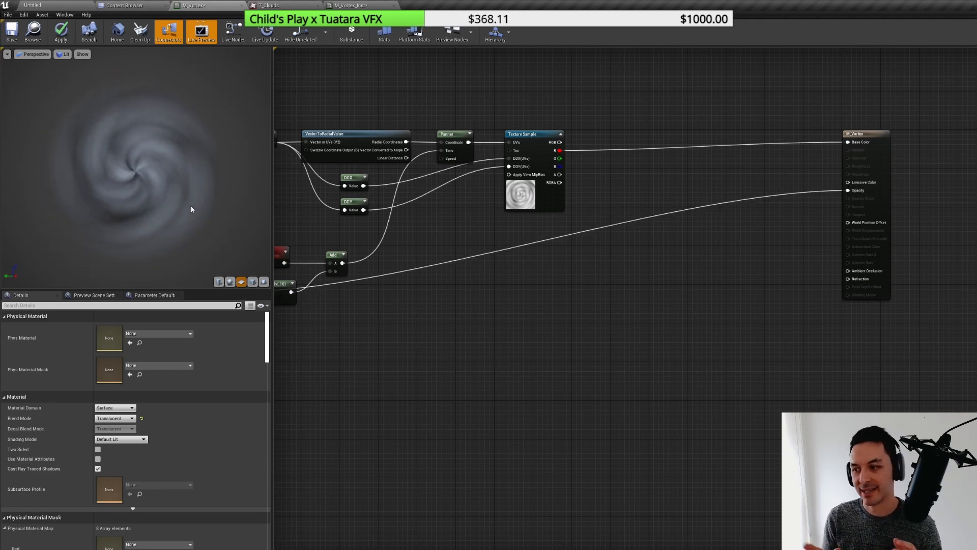
- Duplicate the SphereMask with its TexCoord and 0.5,0.5 constant, and connect the copy's output to the M_Vortex Opacity input
{"action": "right_click_drag", "start_coordinate": [429, 346], "coordinate": [563, 341]}
{"action": "right_click_drag", "start_coordinate": [432, 324], "coordinate": [498, 324]}
{"action": "left_click_drag", "start_coordinate": [359, 253], "coordinate": [676, 306]}
{"action": "key", "text": "ctrl+c"}
{"action": "key", "text": "ctrl+v"}
{"action": "right_click_drag", "start_coordinate": [709, 308], "coordinate": [490, 337]}
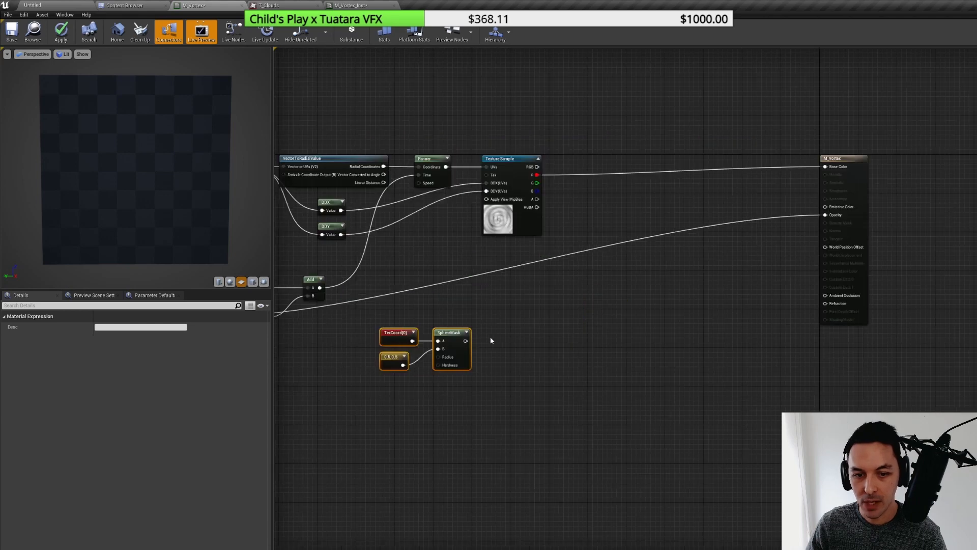
{"action": "left_click_drag", "start_coordinate": [465, 341], "coordinate": [825, 215]}
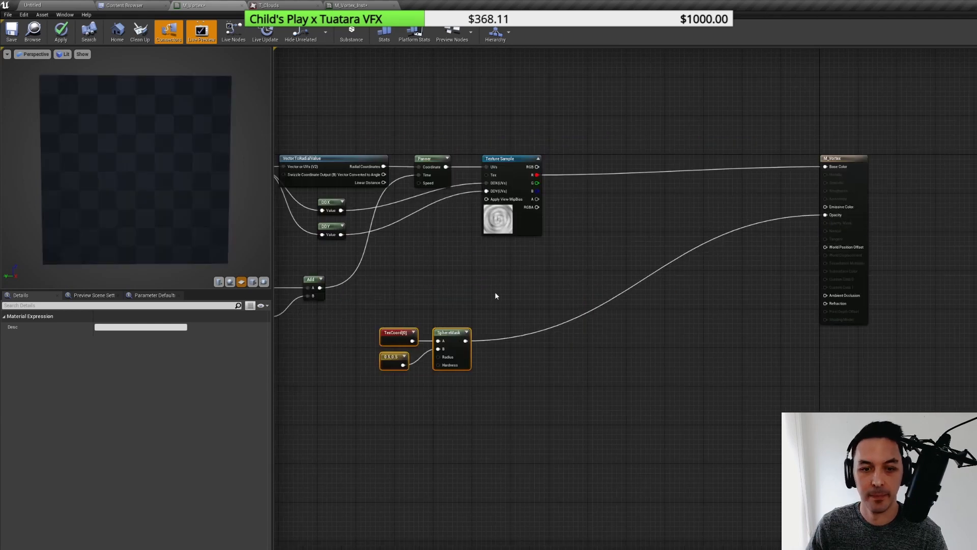
- Set the duplicated SphereMask's Hardness to 80
{"action": "right_click_drag", "start_coordinate": [495, 292], "coordinate": [531, 292]}
{"action": "left_click", "coordinate": [550, 320]}
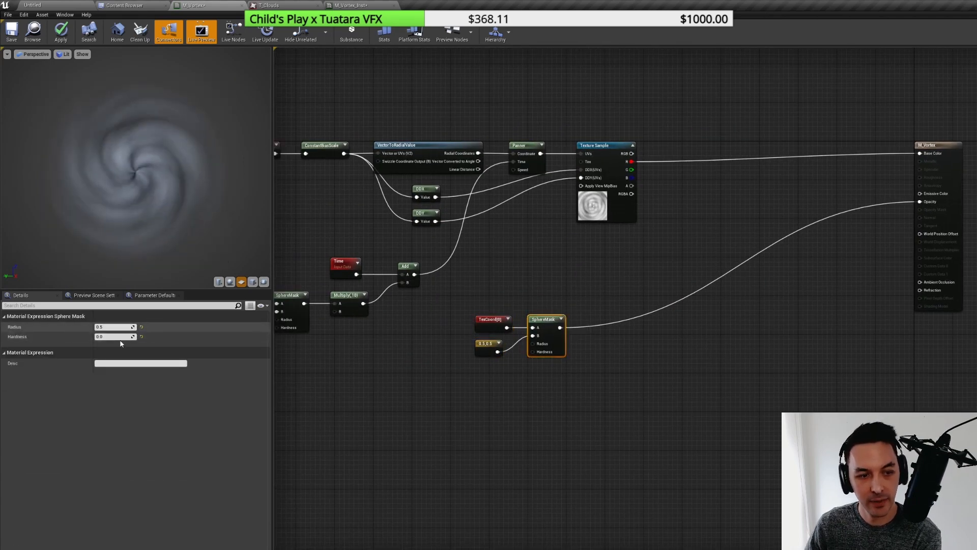
{"action": "type", "text": "80"}
{"action": "key", "text": "Return"}
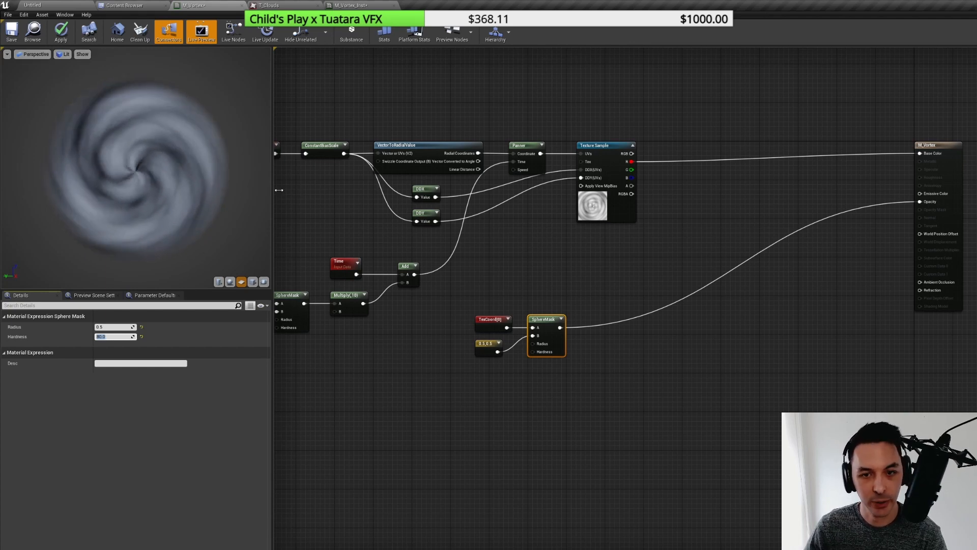
- Add a Subtract node taking the duplicated SphereMask from the Texture Sample's red channel, and route its output to Opacity
{"action": "right_click_drag", "start_coordinate": [631, 163], "coordinate": [565, 172]}
{"action": "left_click_drag", "start_coordinate": [565, 171], "coordinate": [615, 209]}
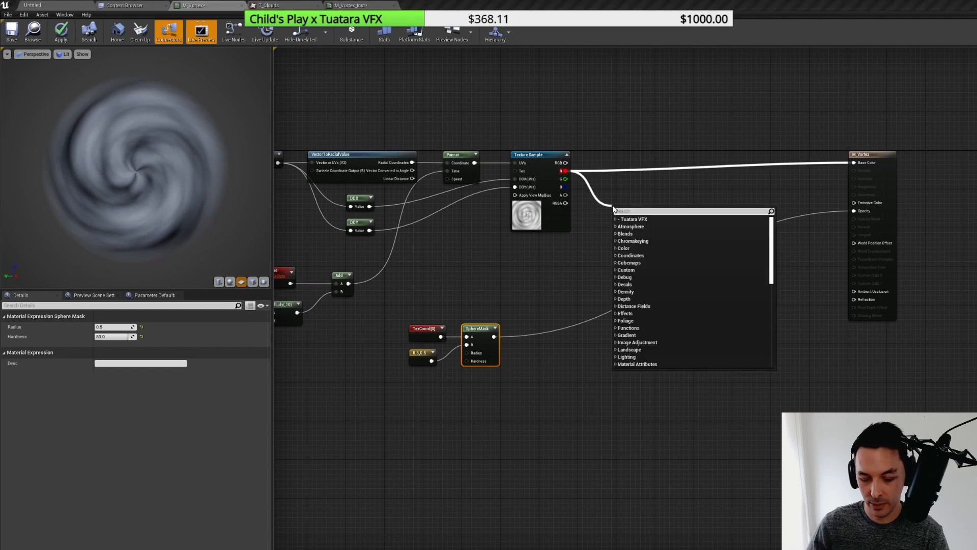
{"action": "type", "text": "sub"}
{"action": "key", "text": "Return"}
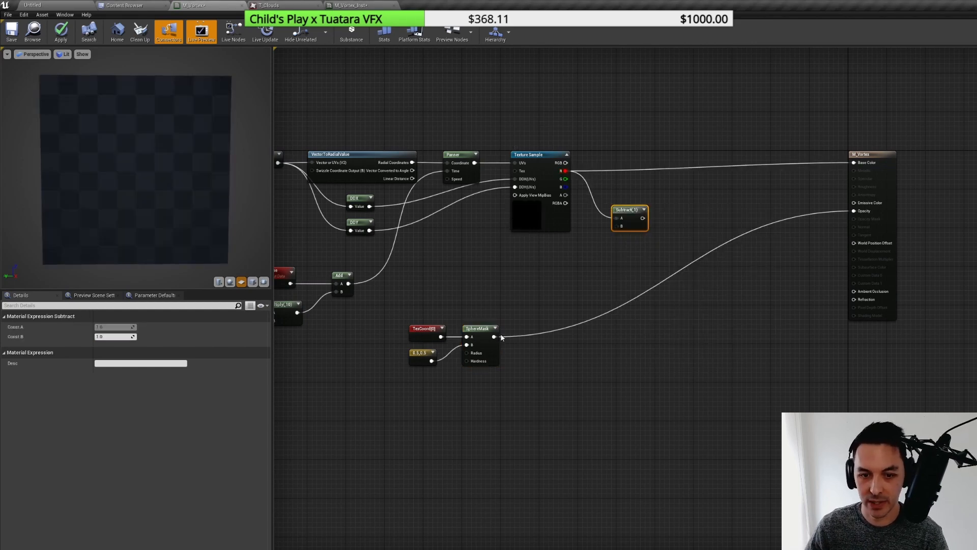
{"action": "left_click_drag", "start_coordinate": [493, 336], "coordinate": [857, 211]}
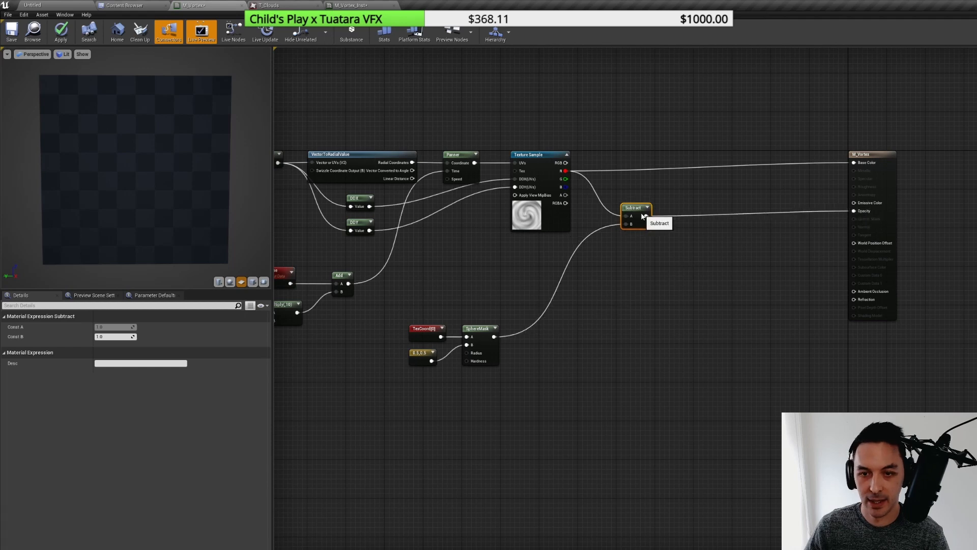
{"action": "left_click_drag", "start_coordinate": [645, 216], "coordinate": [694, 232]}
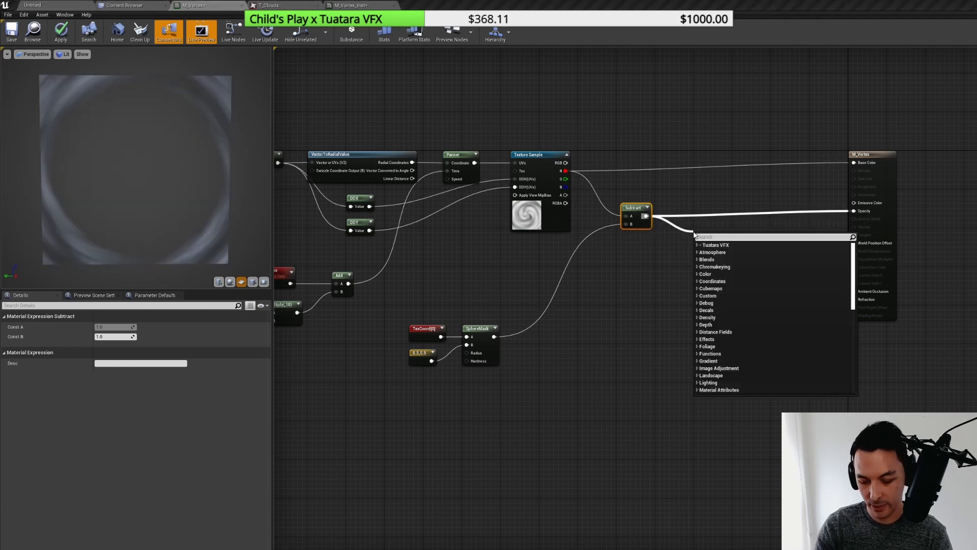
{"action": "left_click", "coordinate": [595, 283]}
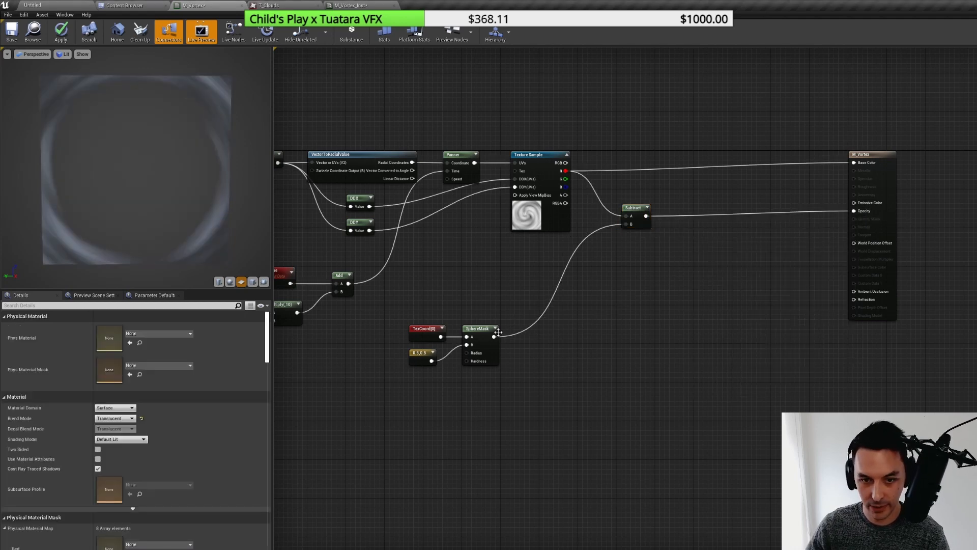
- Insert a OneMinus node between the duplicated SphereMask and the Subtract node's B input
{"action": "left_click_drag", "start_coordinate": [493, 337], "coordinate": [604, 277]}
{"action": "type", "text": "one"}
{"action": "key", "text": "Return"}
- Insert a Divide node after Subtract, align it beside Subtract, and connect its output to the M_Vortex Opacity input
{"action": "left_click_drag", "start_coordinate": [627, 224], "coordinate": [690, 231]}
{"action": "type", "text": "divi"}
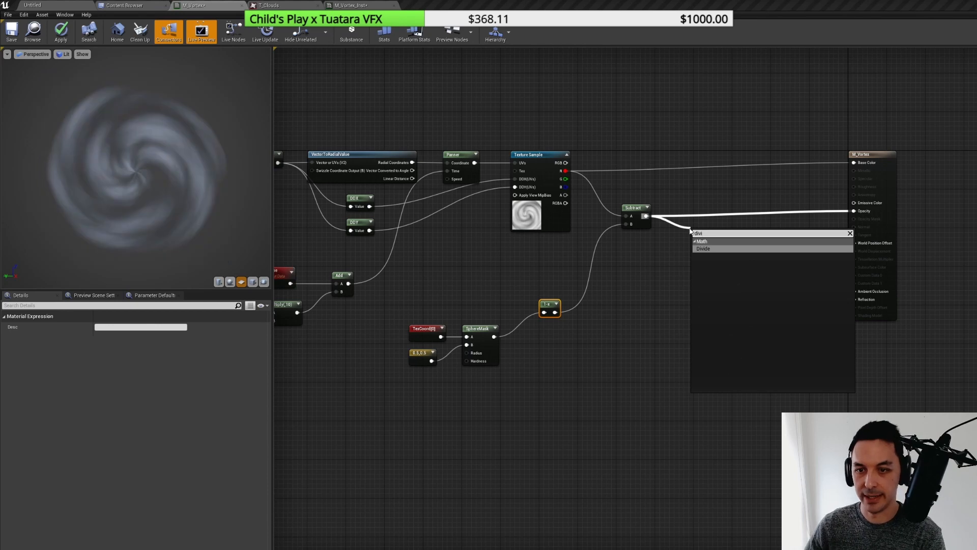
{"action": "key", "text": "Return"}
{"action": "left_click_drag", "start_coordinate": [697, 232], "coordinate": [681, 208]}
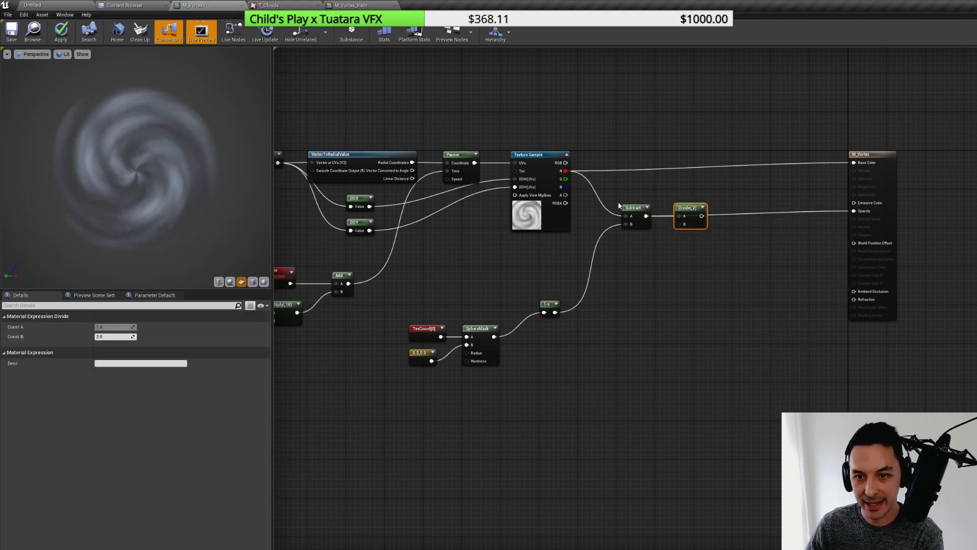
{"action": "left_click", "coordinate": [623, 224]}
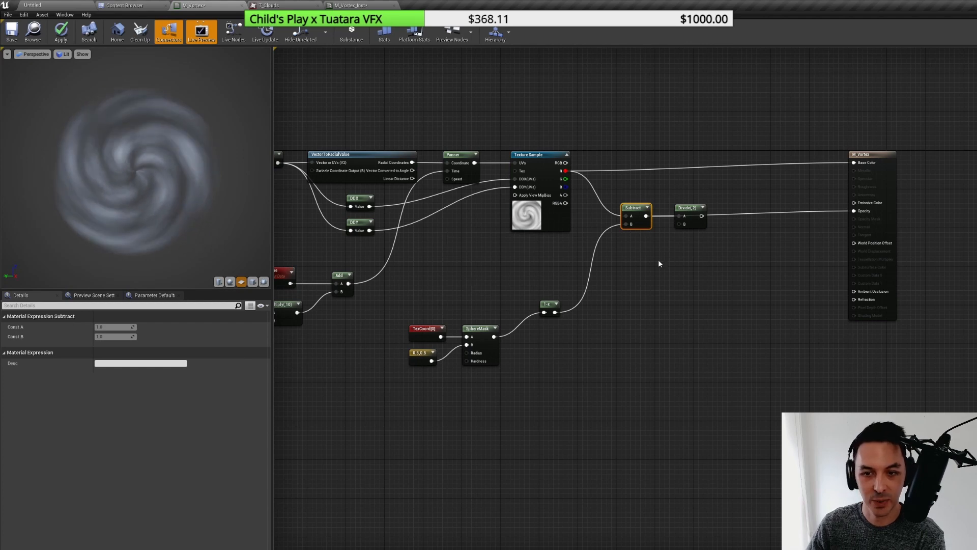
{"action": "left_click_drag", "start_coordinate": [701, 216], "coordinate": [865, 212]}
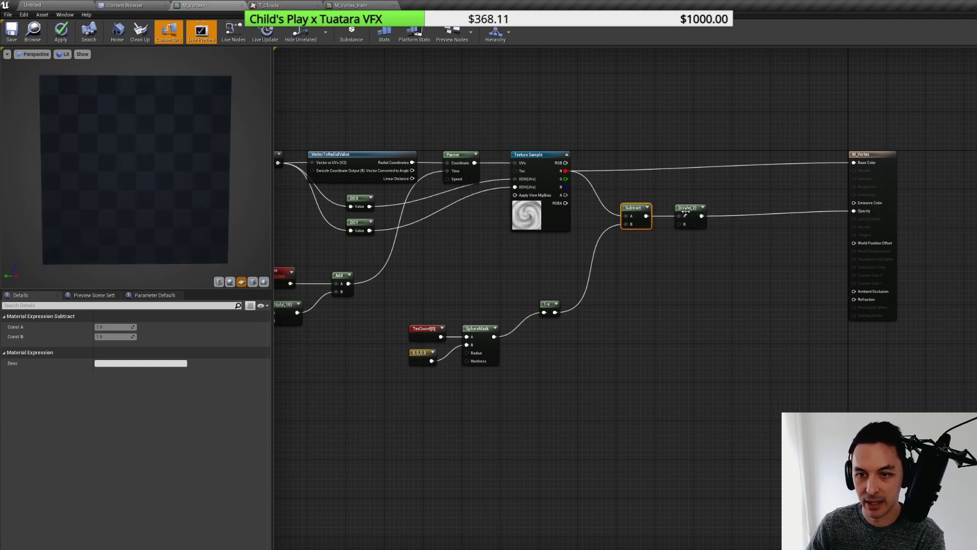
- Try 0.1 as the Divide node's constant B, and finally set it to 0.2
{"action": "left_click", "coordinate": [115, 336]}
{"action": "type", "text": "0.1"}
{"action": "key", "text": "Return"}
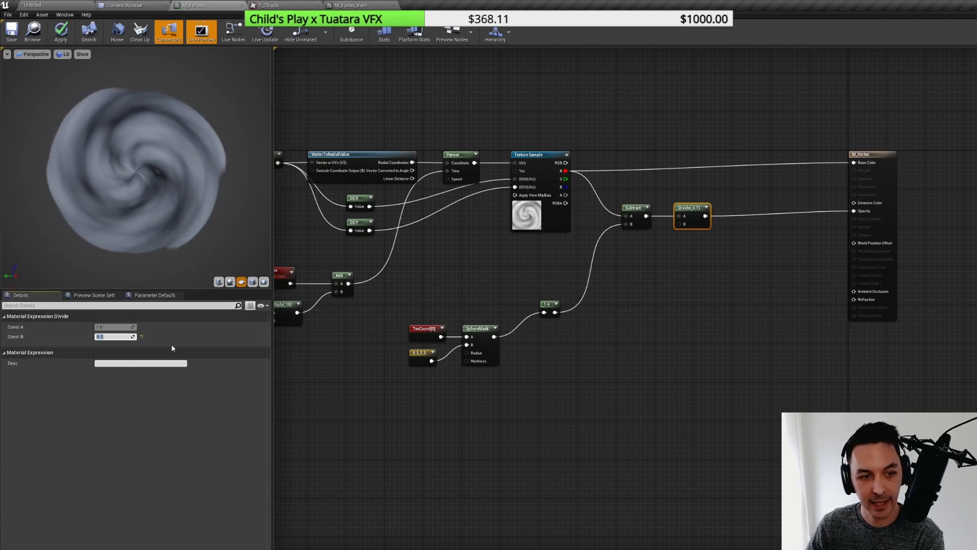
{"action": "type", "text": "0.2"}
{"action": "key", "text": "Return"}
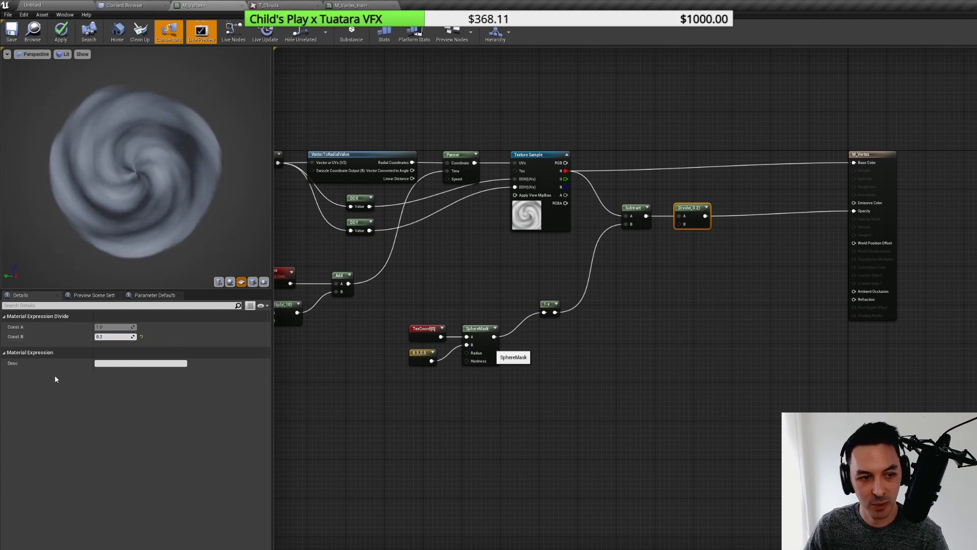
- Compare Hardness values of 50 and 0 on the SphereMask feeding the 1-x node, keep 50, and inspect the vortex preview
{"action": "left_click", "coordinate": [483, 351]}
{"action": "left_click", "coordinate": [113, 336]}
{"action": "type", "text": "50"}
{"action": "key", "text": "Return"}
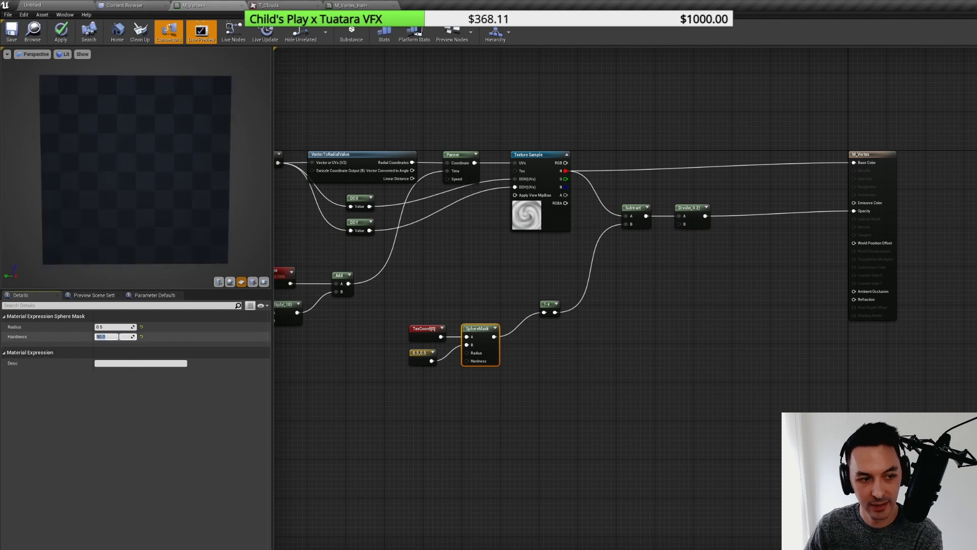
{"action": "type", "text": "0"}
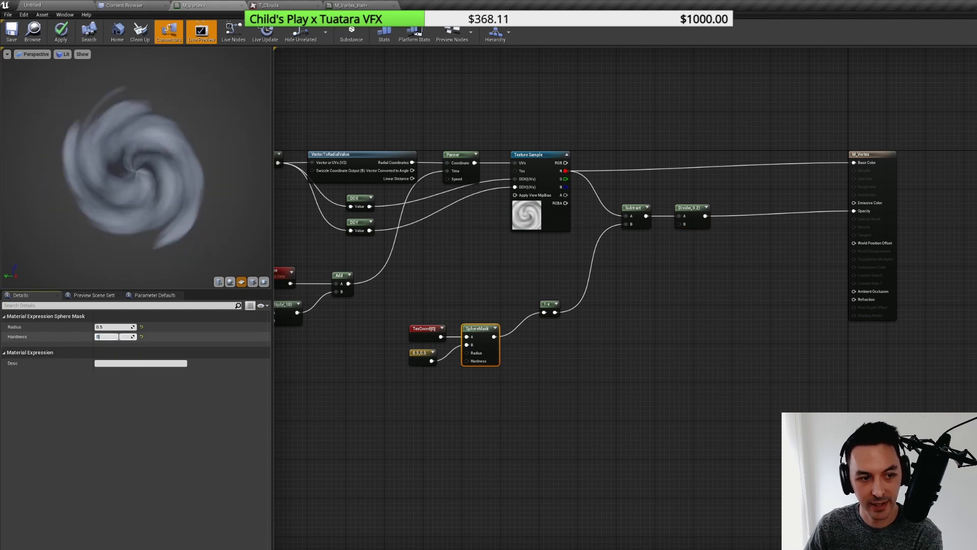
{"action": "key", "text": "Return"}
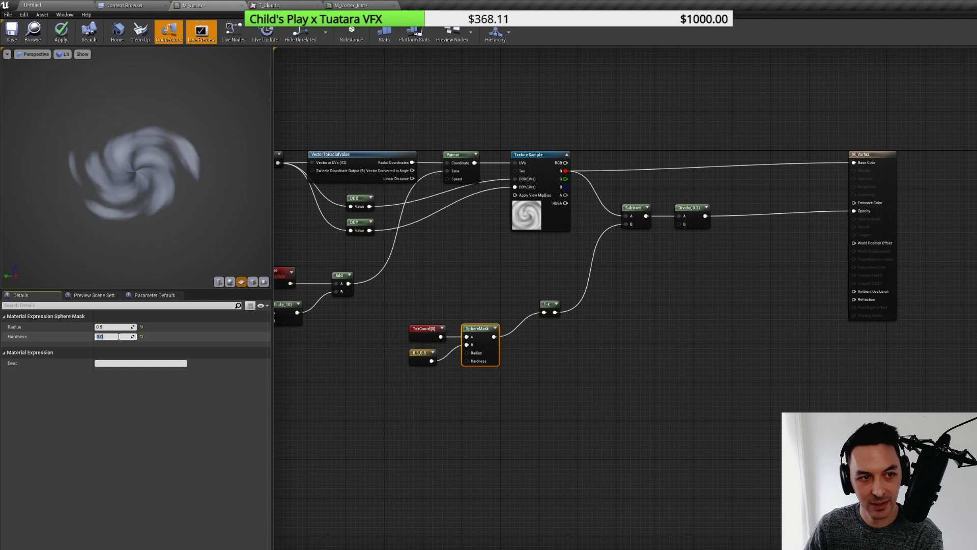
{"action": "type", "text": "50"}
{"action": "key", "text": "Return"}
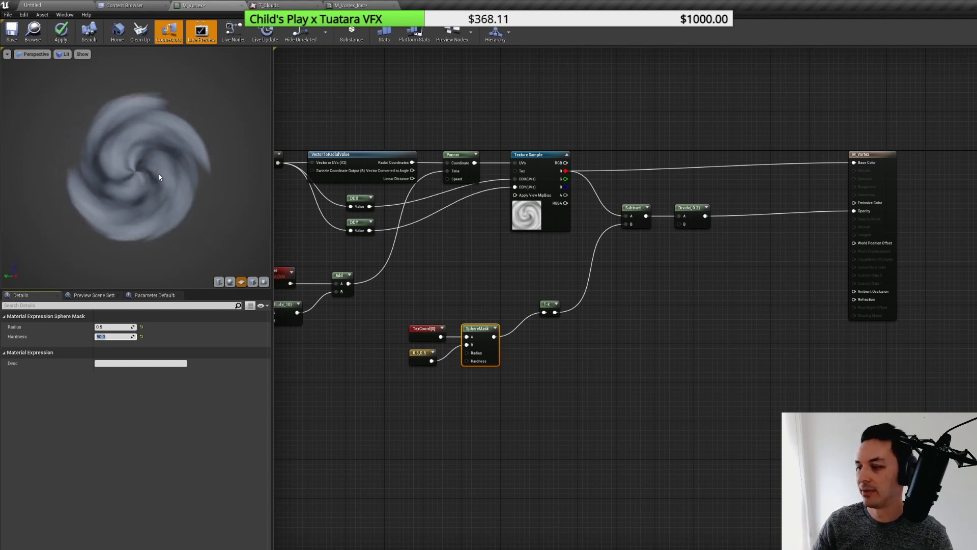
{"action": "left_click", "coordinate": [185, 243]}
{"action": "mouse_move", "coordinate": [175, 211]}
{"action": "right_mouse_down"}
{"action": "mouse_move", "coordinate": [175, 227]}
{"action": "mouse_move", "coordinate": [175, 212]}
{"action": "right_mouse_up"}
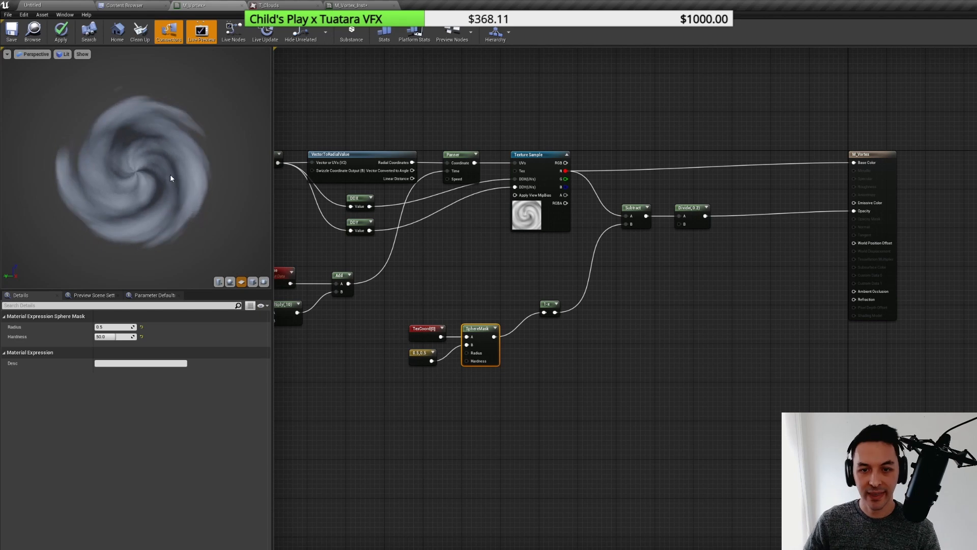
{"action": "right_click_drag", "start_coordinate": [167, 173], "coordinate": [167, 202]}
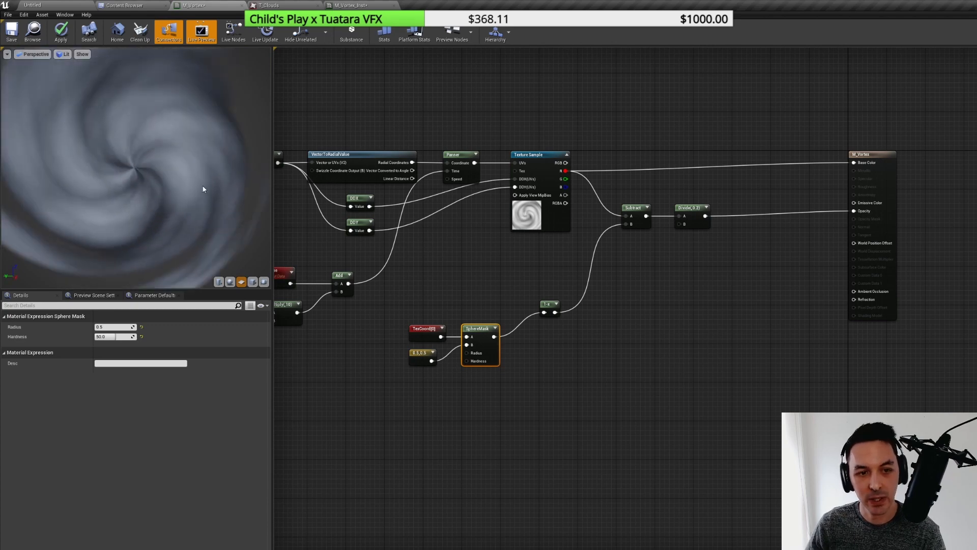
- Add a Sine node driven by the output of the SphereMask that feeds the Multiply node
{"action": "left_click", "coordinate": [538, 215]}
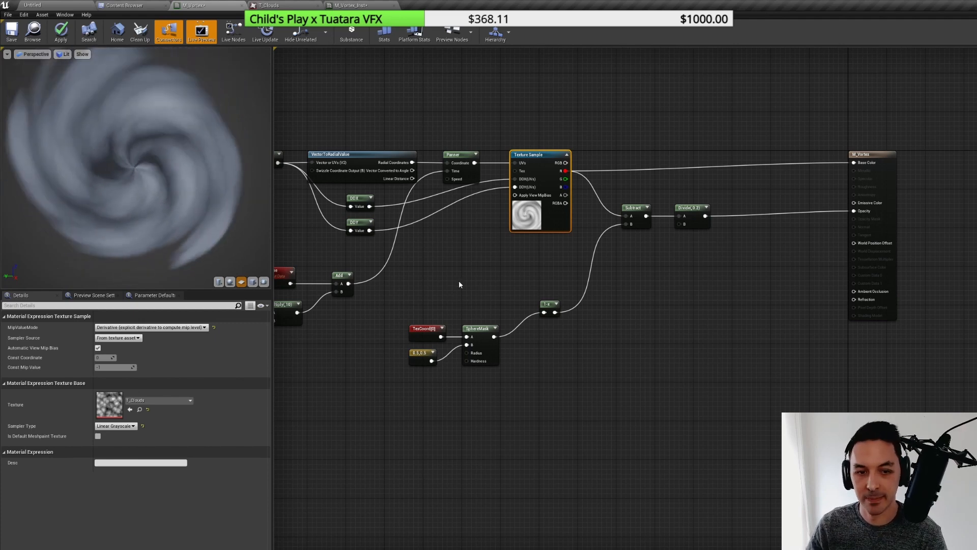
{"action": "right_click_drag", "start_coordinate": [459, 280], "coordinate": [563, 271]}
{"action": "mouse_move", "coordinate": [462, 344]}
{"action": "right_mouse_down"}
{"action": "mouse_move", "coordinate": [497, 346]}
{"action": "mouse_move", "coordinate": [467, 346]}
{"action": "right_mouse_up"}
{"action": "right_click_drag", "start_coordinate": [412, 319], "coordinate": [356, 290]}
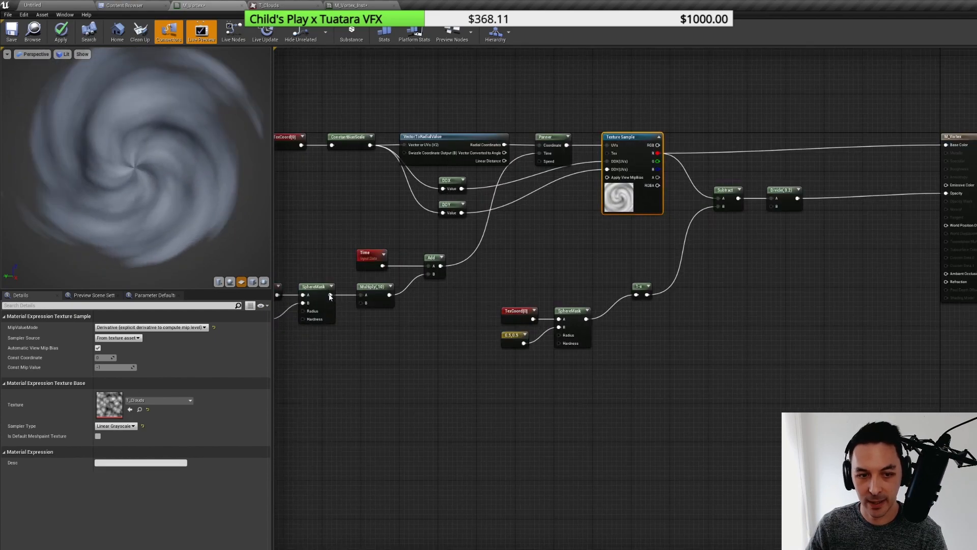
{"action": "left_click_drag", "start_coordinate": [330, 294], "coordinate": [380, 339]}
{"action": "type", "text": "sin"}
{"action": "key", "text": "Return"}
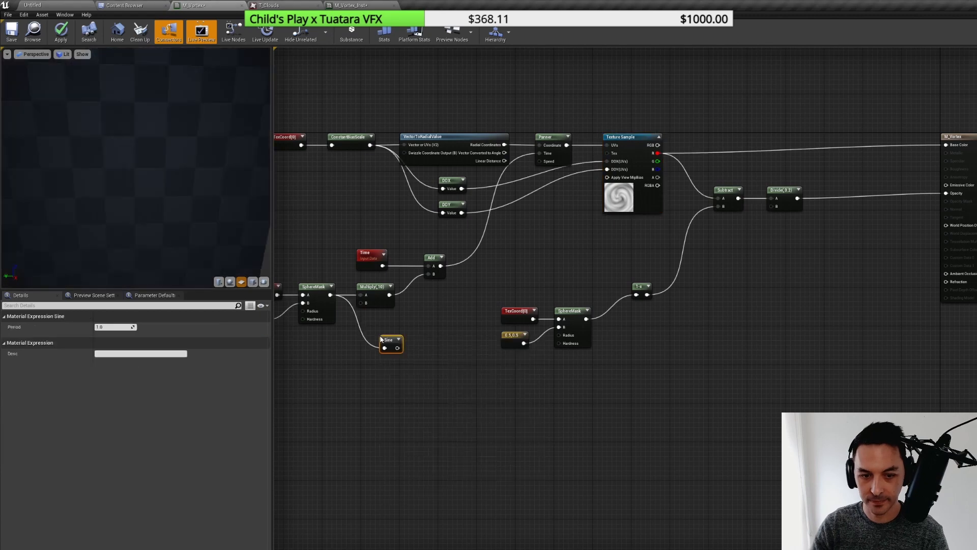
- Preview the Sine node's output on the plane and examine the whole mask shape
{"action": "right_click", "coordinate": [384, 345]}
{"action": "left_click", "coordinate": [417, 352]}
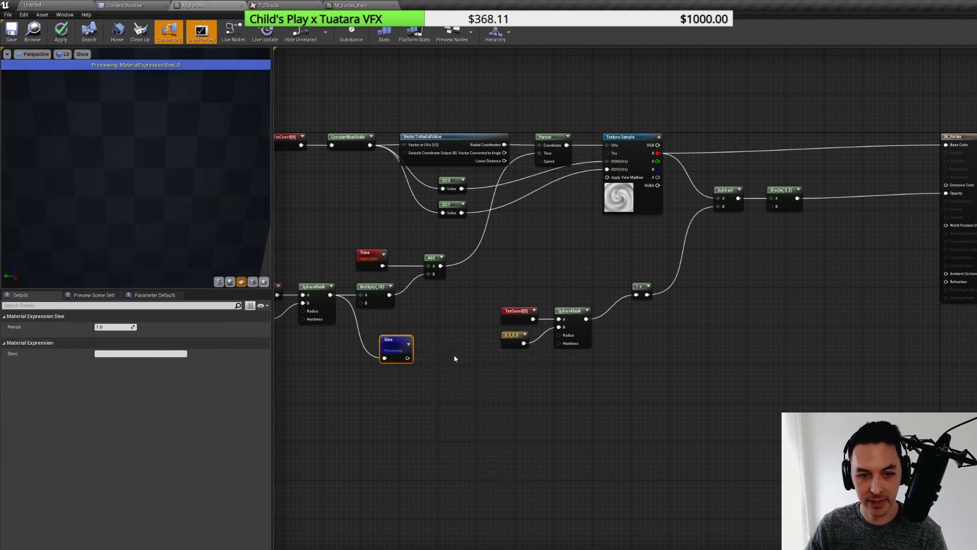
{"action": "scroll", "coordinate": [219, 221], "scroll_direction": "down", "scroll_amount": 5}
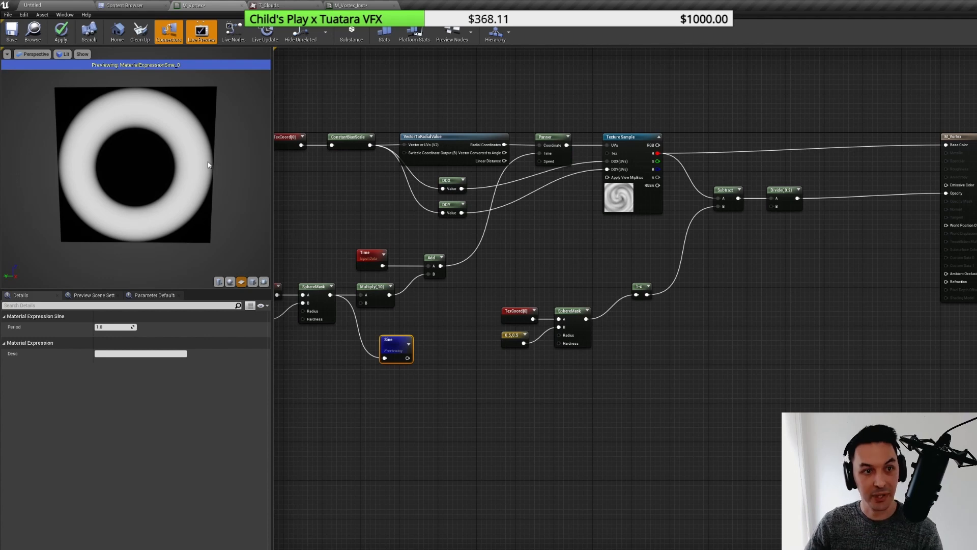
{"action": "left_click_drag", "start_coordinate": [206, 162], "coordinate": [212, 143]}
{"action": "scroll", "coordinate": [173, 196], "scroll_direction": "up", "scroll_amount": 3}
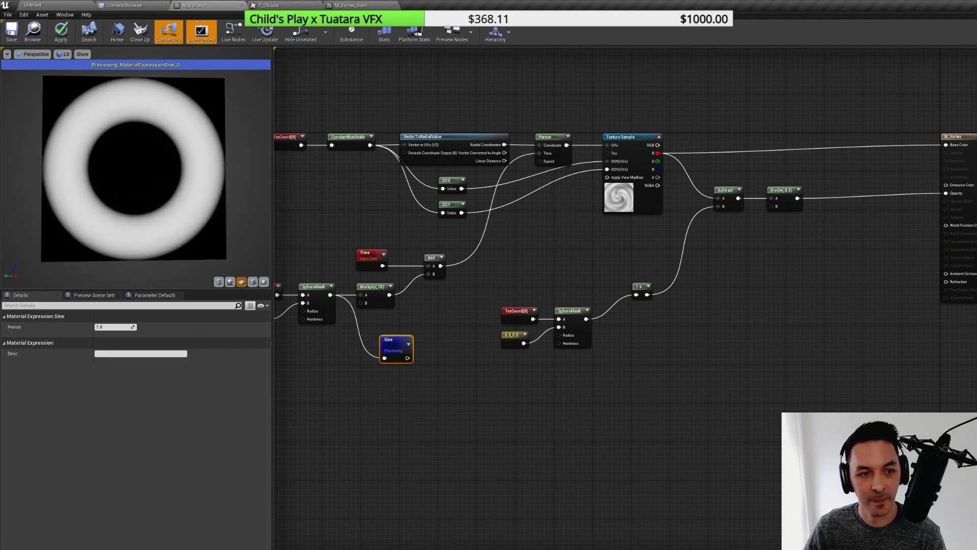
{"action": "scroll", "coordinate": [173, 197], "scroll_direction": "down", "scroll_amount": 2}
- Feed the Sine output into the 1-x node and delete the disconnected TexCoord, two-component constant and SphereMask nodes
{"action": "left_click_drag", "start_coordinate": [436, 344], "coordinate": [636, 295]}
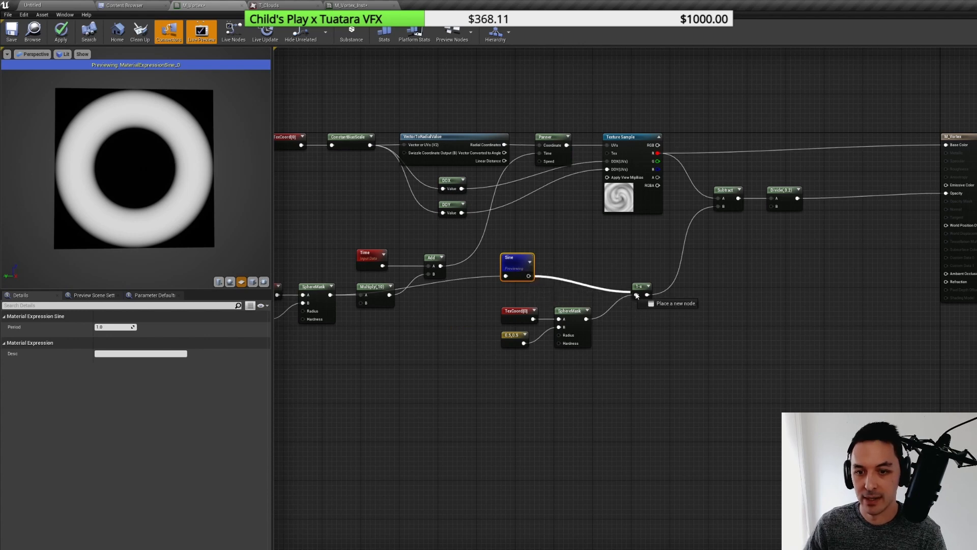
{"action": "left_click_drag", "start_coordinate": [487, 298], "coordinate": [581, 368]}
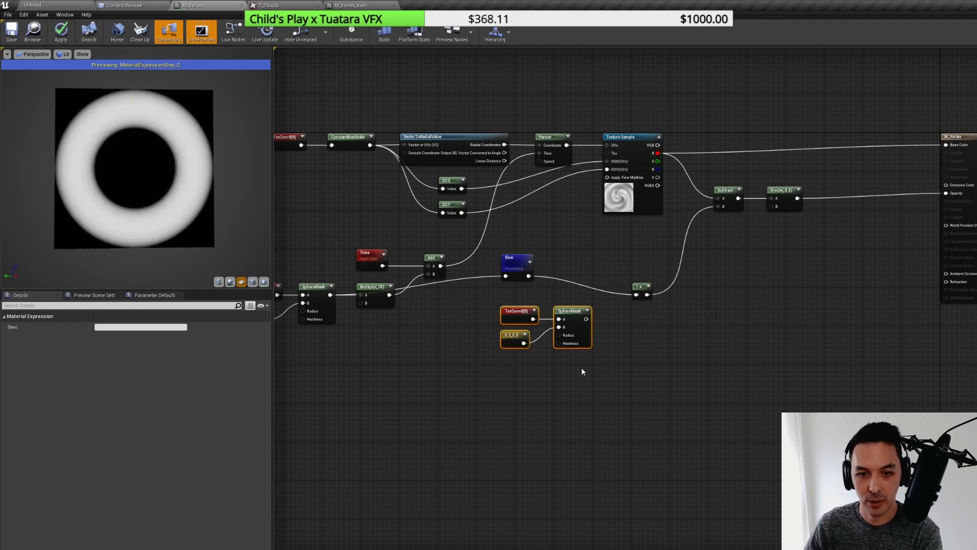
{"action": "key", "text": "Delete"}
- Stop previewing the Sine node and set its Period to 2.1
{"action": "right_click", "coordinate": [526, 264]}
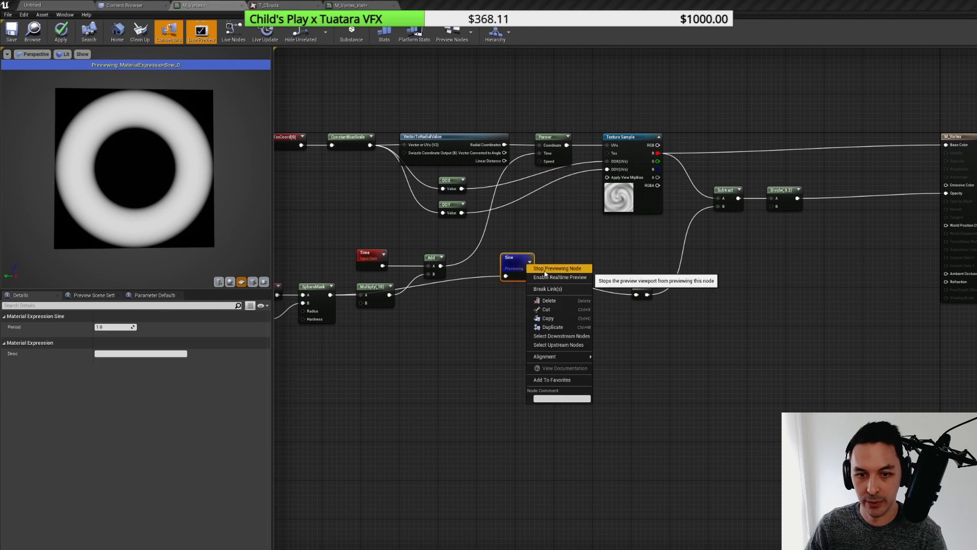
{"action": "left_click", "coordinate": [540, 280]}
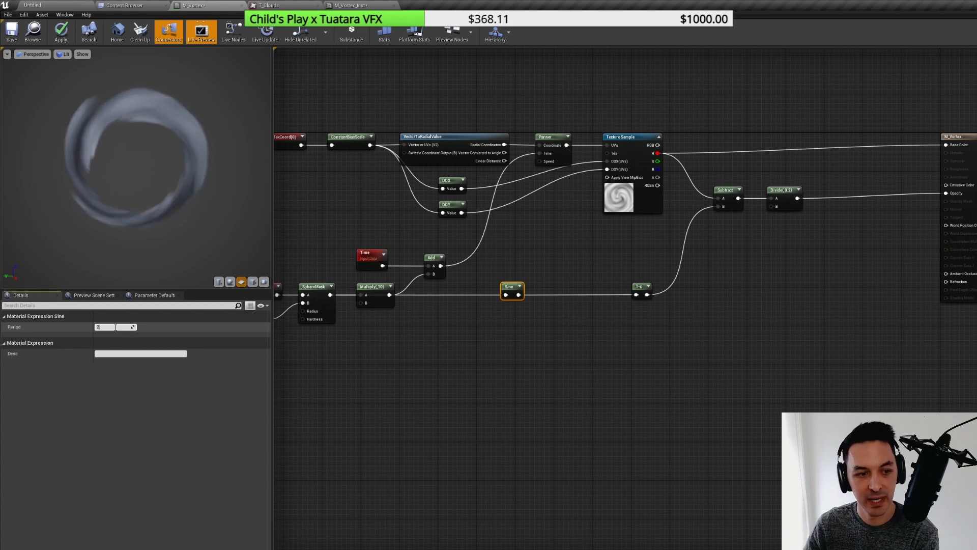
{"action": "type", "text": ".1"}
{"action": "key", "text": "Return"}
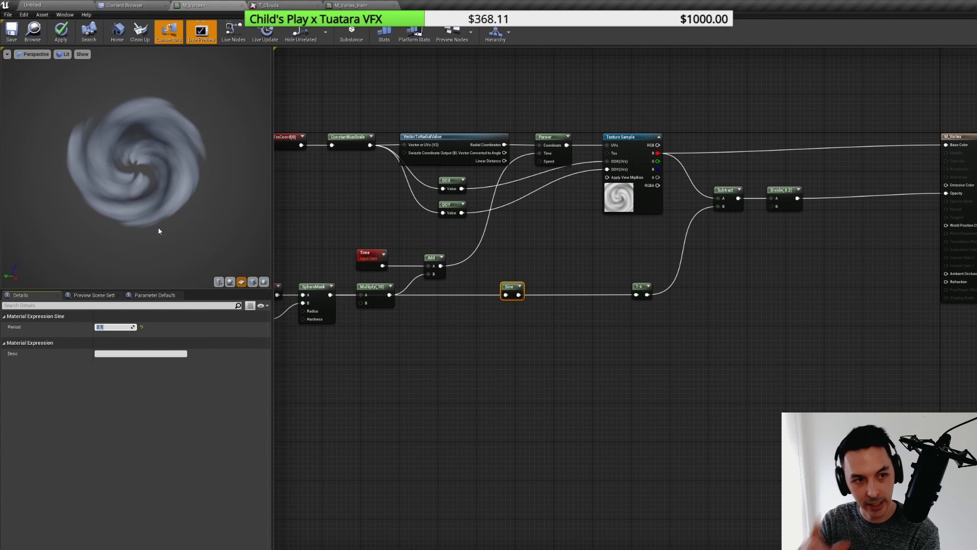
{"action": "left_click", "coordinate": [147, 195]}
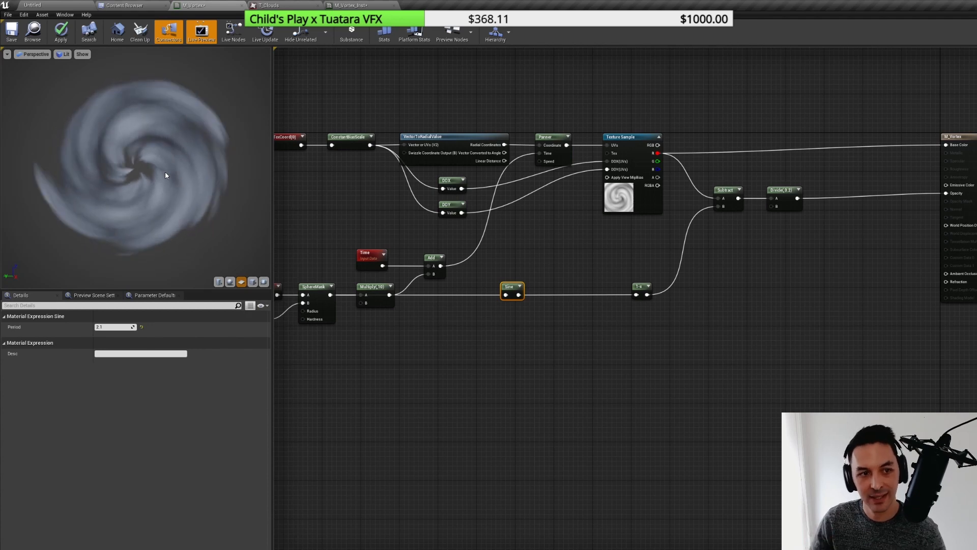
- Shift the Texture Sample node aside and insert a Multiply node between the Panner output and the Texture Sample's UVs
{"action": "right_click_drag", "start_coordinate": [633, 140], "coordinate": [600, 200]}
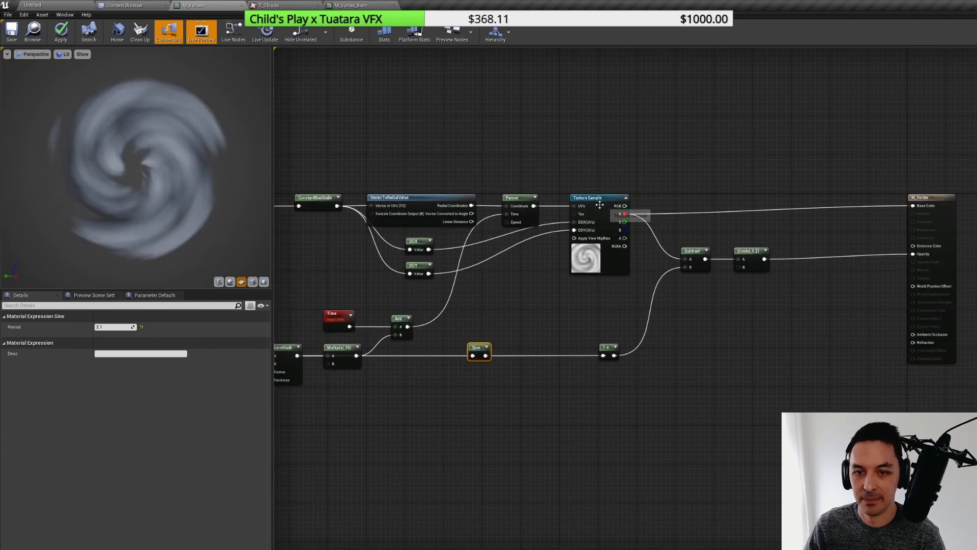
{"action": "left_click_drag", "start_coordinate": [600, 201], "coordinate": [624, 200]}
{"action": "right_click_drag", "start_coordinate": [585, 171], "coordinate": [547, 211]}
{"action": "scroll", "coordinate": [544, 209], "scroll_direction": "up", "scroll_amount": 1}
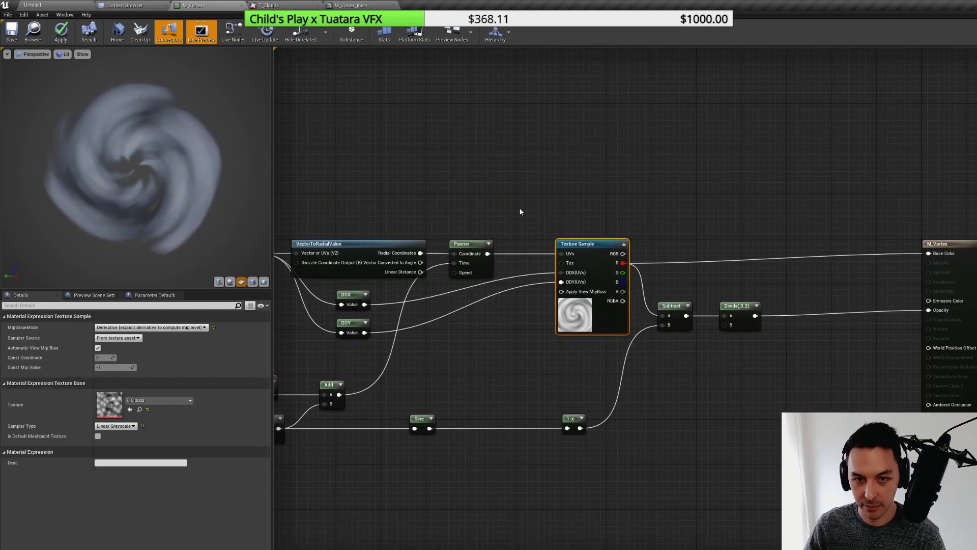
{"action": "key", "text": "m"}
{"action": "left_click", "coordinate": [519, 208]}
{"action": "left_click_drag", "start_coordinate": [555, 223], "coordinate": [561, 253]}
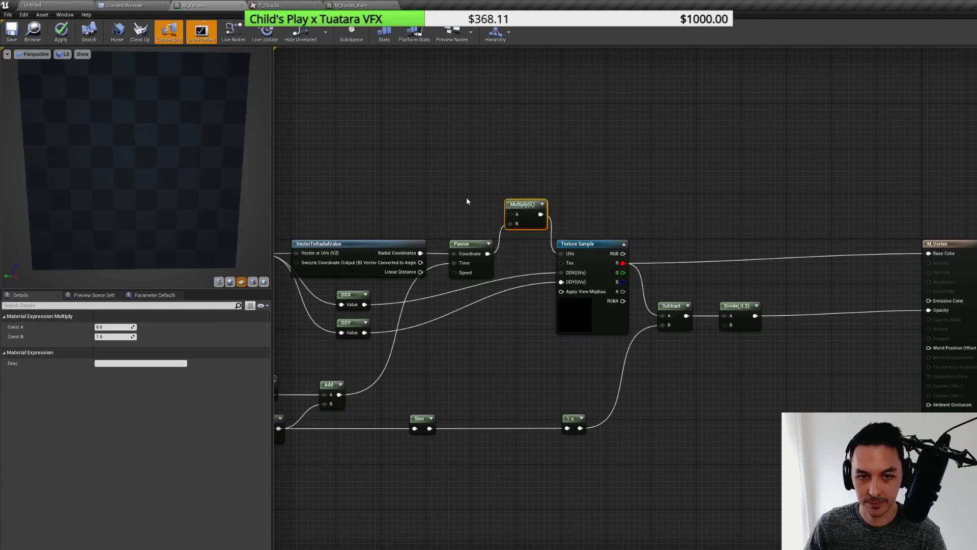
- Connect a two-component constant to the Multiply node's A input, set R to 2 and G to 1, and inspect the preview
{"action": "left_click_drag", "start_coordinate": [484, 213], "coordinate": [513, 216]}
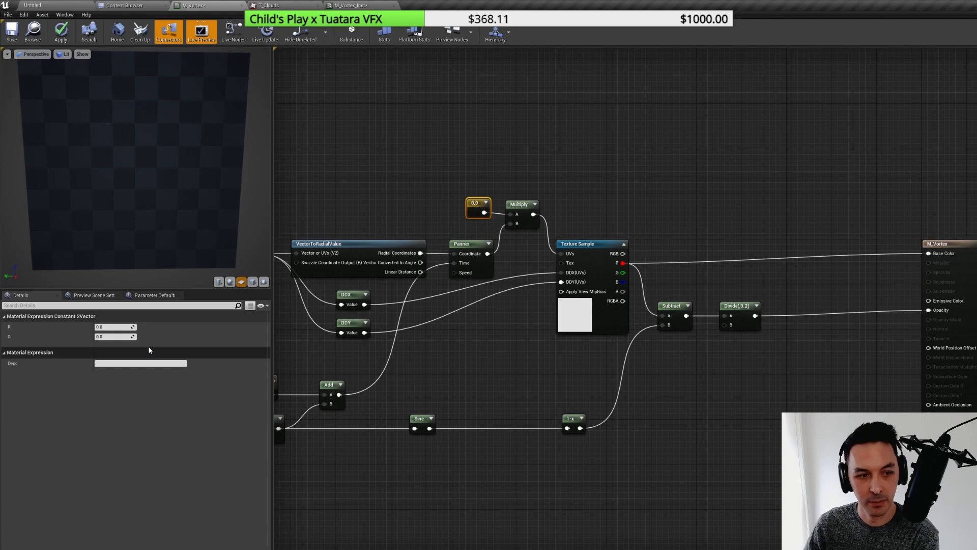
{"action": "left_click", "coordinate": [115, 336]}
{"action": "type", "text": "1"}
{"action": "left_click", "coordinate": [116, 318]}
{"action": "left_click", "coordinate": [115, 318]}
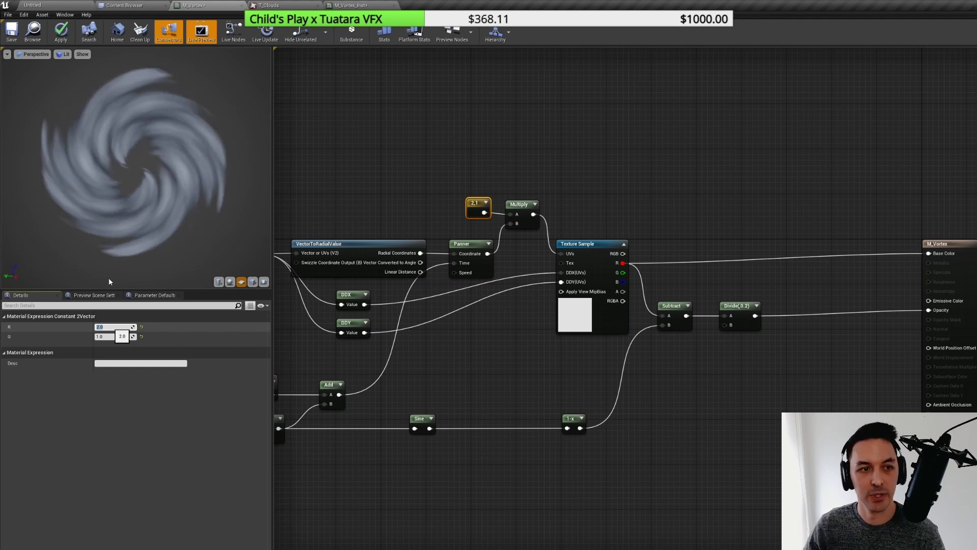
{"action": "left_click", "coordinate": [173, 179]}
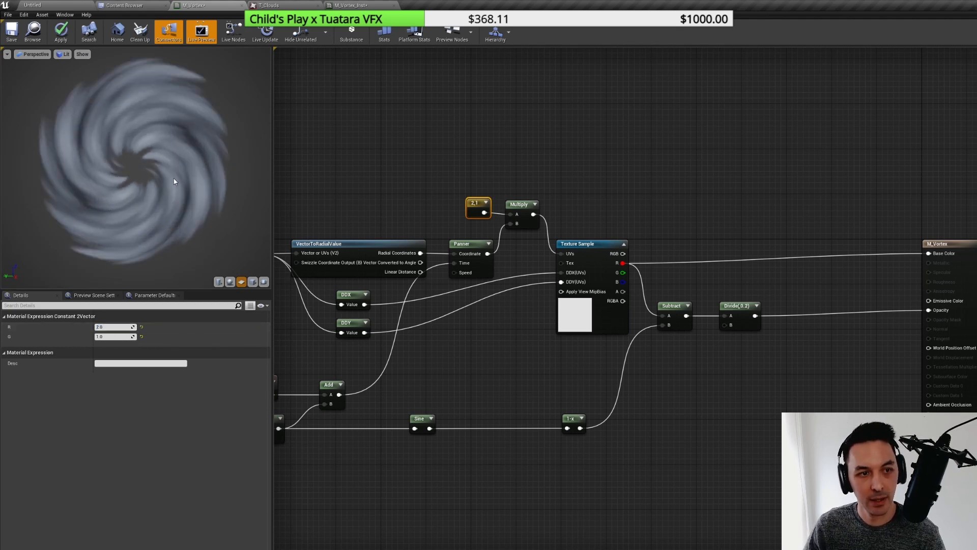
{"action": "mouse_move", "coordinate": [177, 211]}
{"action": "left_mouse_down"}
{"action": "mouse_move", "coordinate": [201, 239]}
{"action": "mouse_move", "coordinate": [175, 200]}
{"action": "left_mouse_up"}
{"action": "right_click_drag", "start_coordinate": [432, 407], "coordinate": [547, 348]}
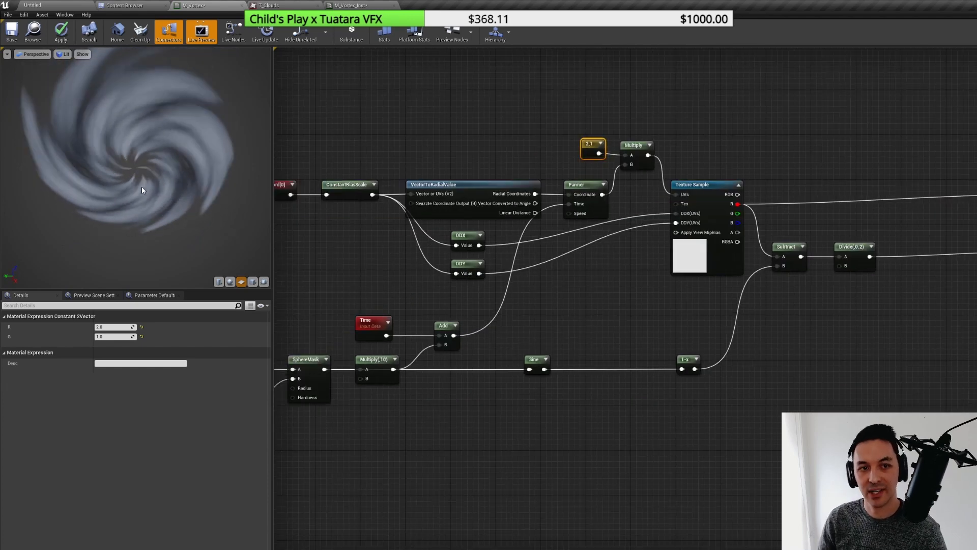
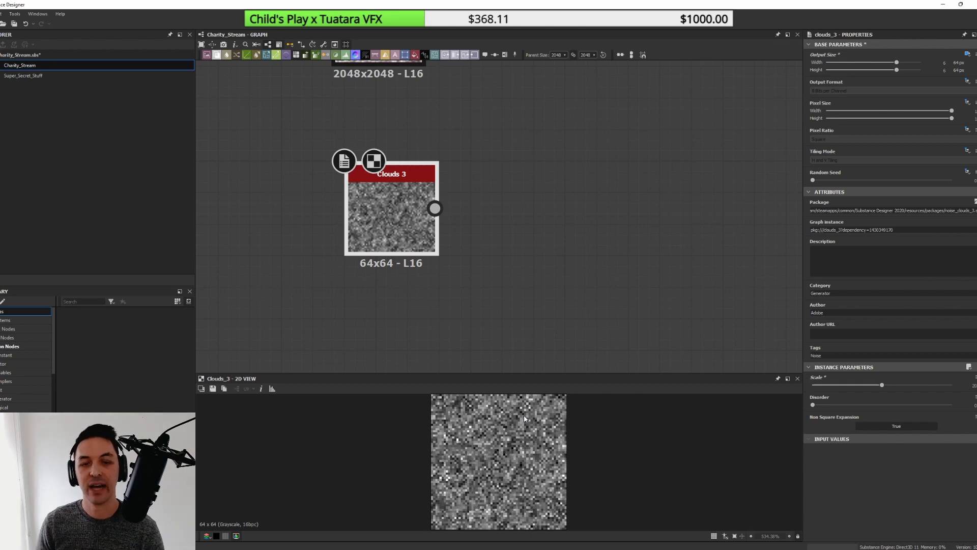
- In Substance Designer, duplicate the 64x64 Clouds 3 node and place the copy directly below the original
{"action": "right_click", "coordinate": [476, 211]}
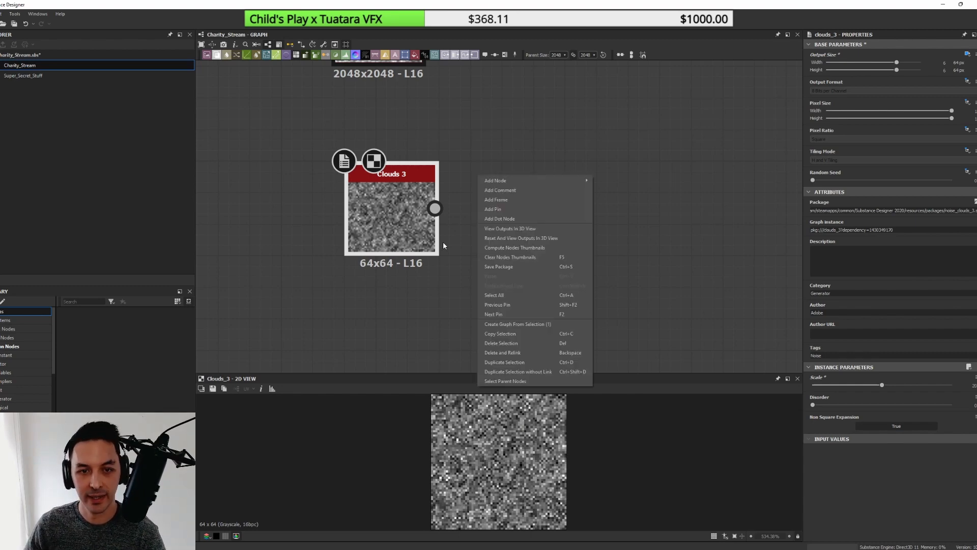
{"action": "middle_click_drag", "start_coordinate": [449, 274], "coordinate": [455, 226]}
{"action": "left_click", "coordinate": [390, 156]}
{"action": "key", "text": "ctrl+c"}
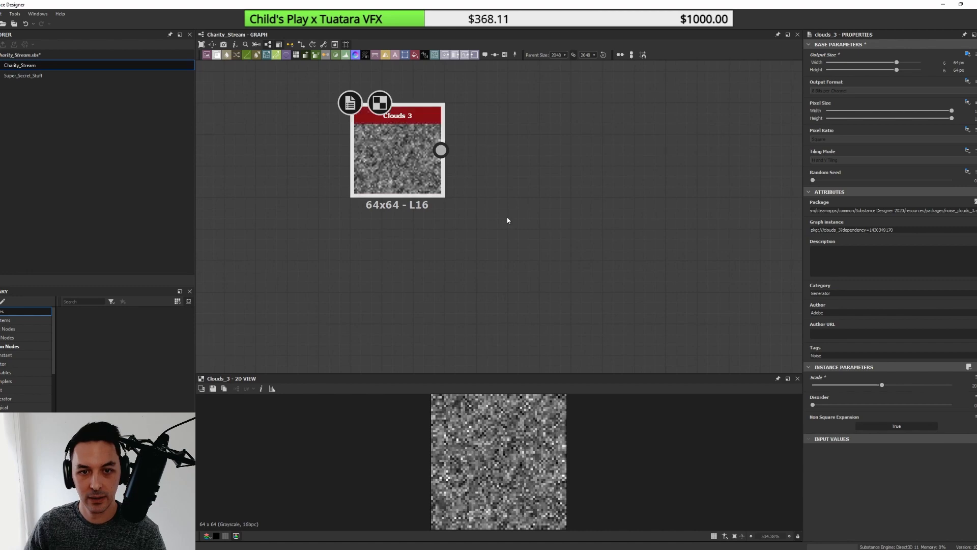
{"action": "key", "text": "ctrl+v"}
{"action": "left_click", "coordinate": [403, 271]}
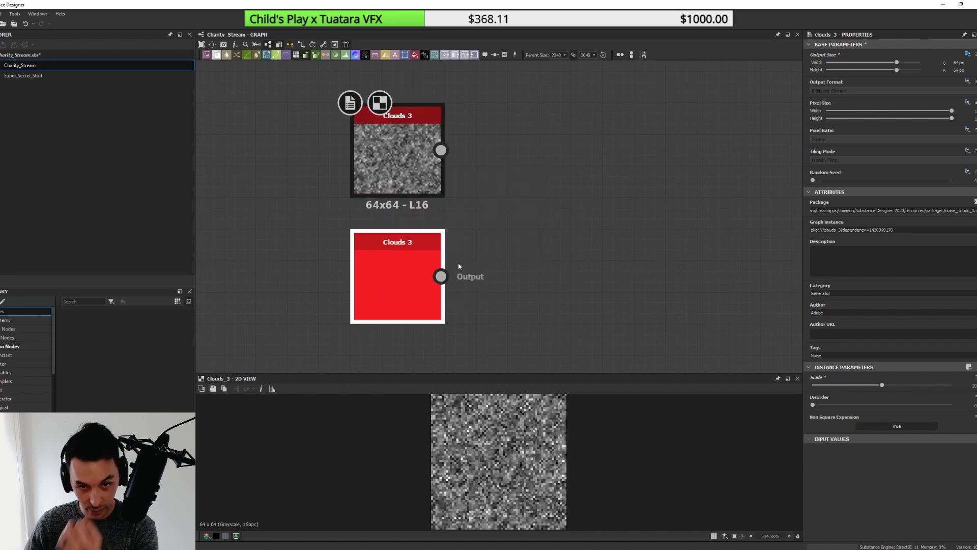
- Set Disorder to about 0.62 on the upper Clouds 3 node and about 0.46 on the lower one, previewing both
{"action": "left_click_drag", "start_coordinate": [855, 406], "coordinate": [899, 407]}
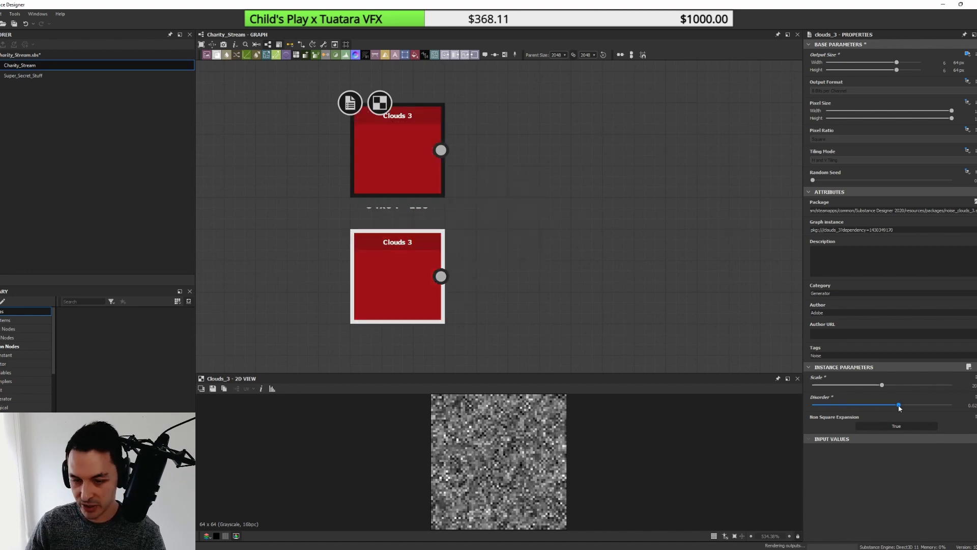
{"action": "double_click", "coordinate": [417, 278]}
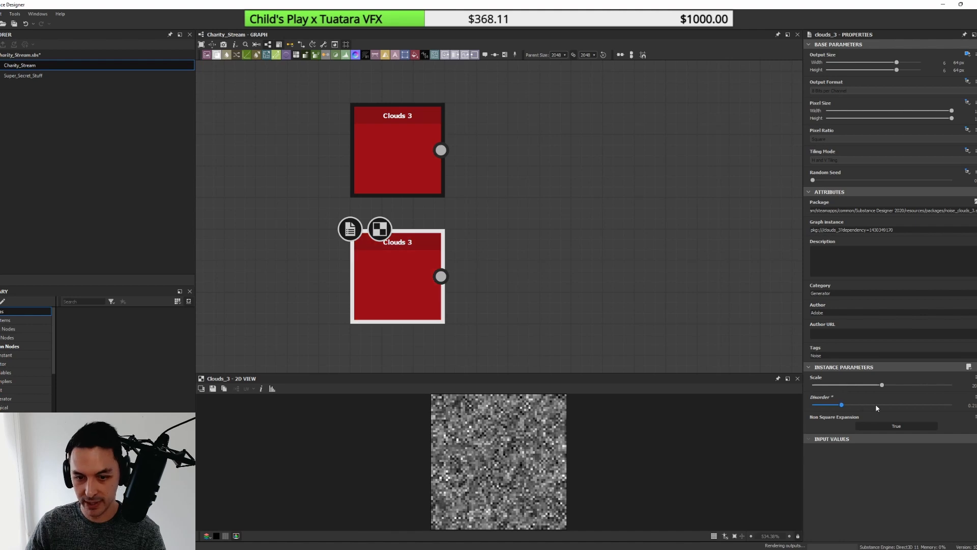
{"action": "left_click_drag", "start_coordinate": [893, 407], "coordinate": [854, 406]}
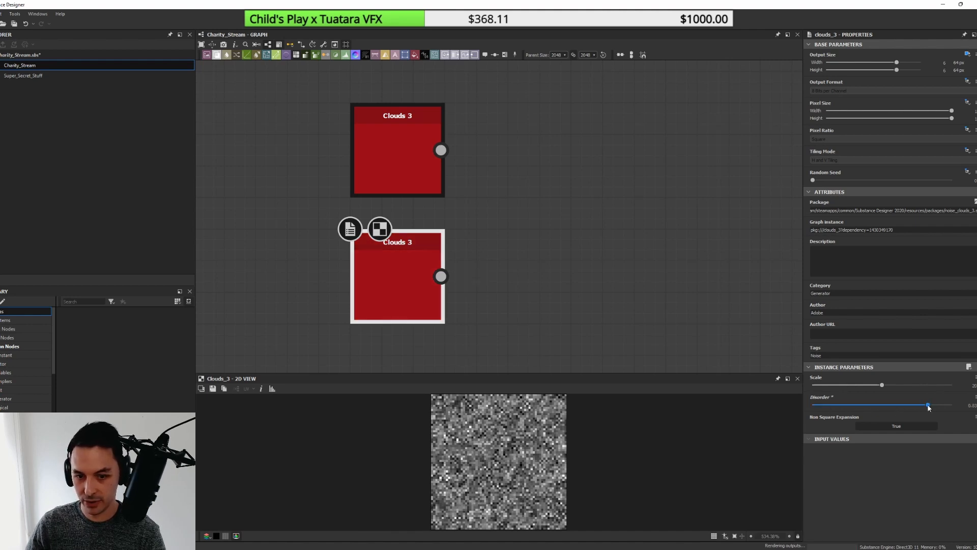
{"action": "double_click", "coordinate": [371, 167]}
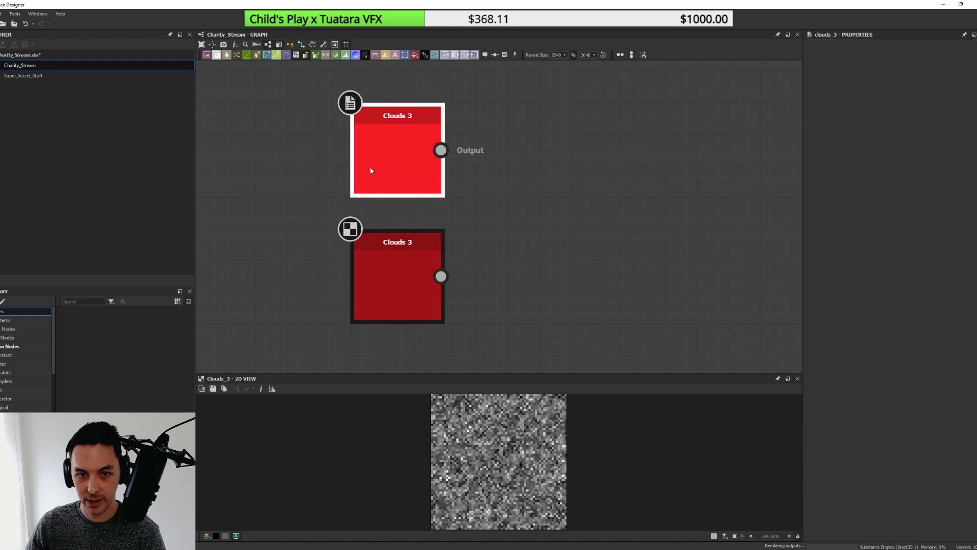
{"action": "double_click", "coordinate": [393, 299]}
- Add an RGBA Merge node, feeding the upper Clouds 3 into R and the lower Clouds 3 into G
{"action": "middle_click_drag", "start_coordinate": [543, 162], "coordinate": [441, 179]}
{"action": "key", "text": "space"}
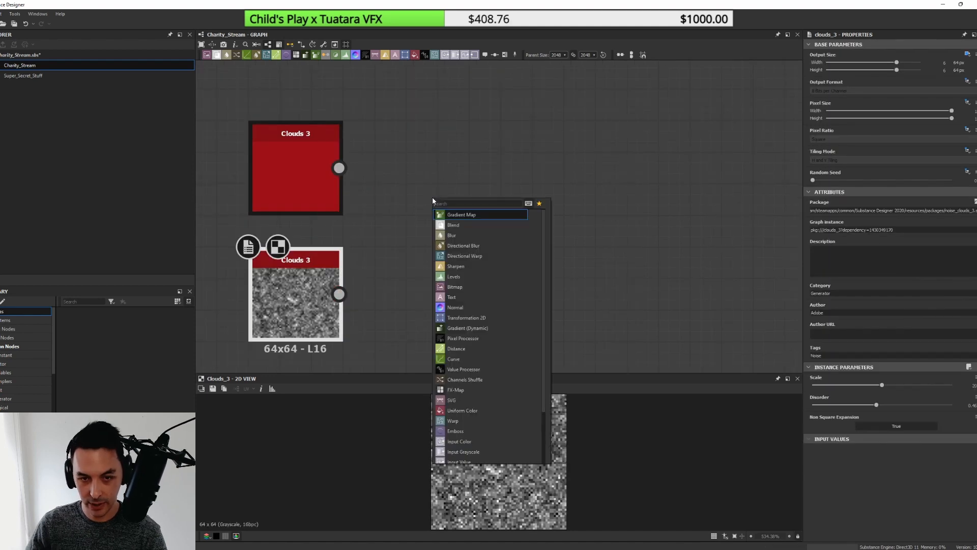
{"action": "left_click", "coordinate": [463, 215]}
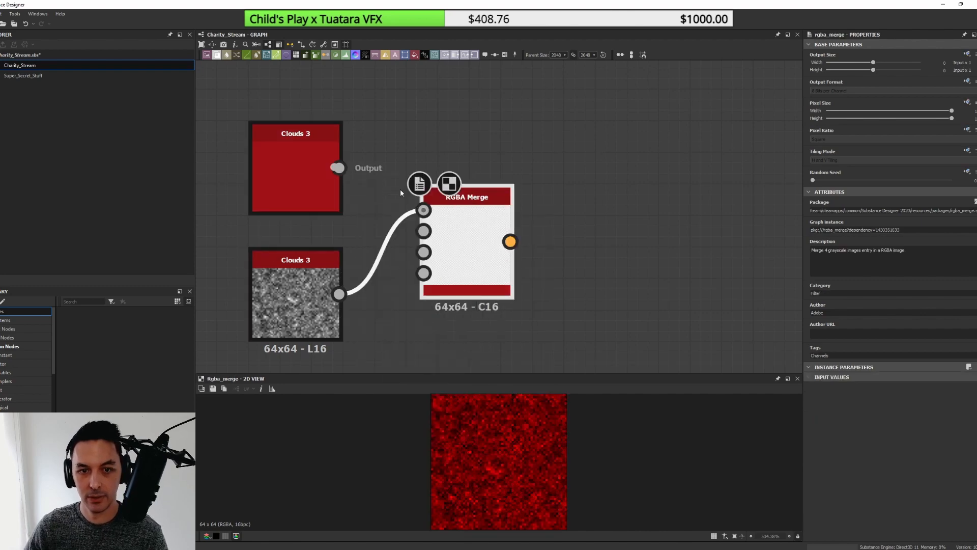
{"action": "mouse_move", "coordinate": [421, 214]}
{"action": "left_mouse_down"}
{"action": "mouse_move", "coordinate": [407, 249]}
{"action": "mouse_move", "coordinate": [424, 231]}
{"action": "left_mouse_up"}
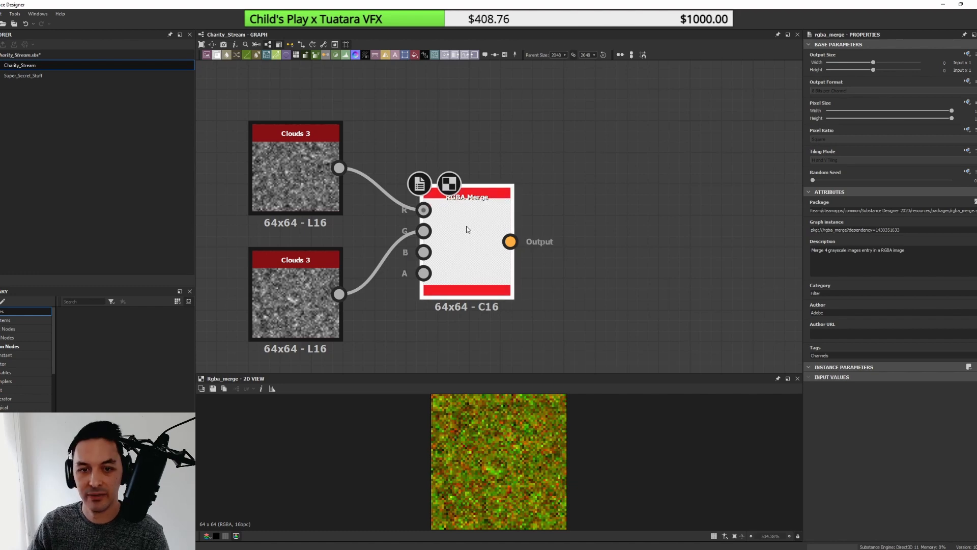
{"action": "left_click_drag", "start_coordinate": [463, 204], "coordinate": [466, 209]}
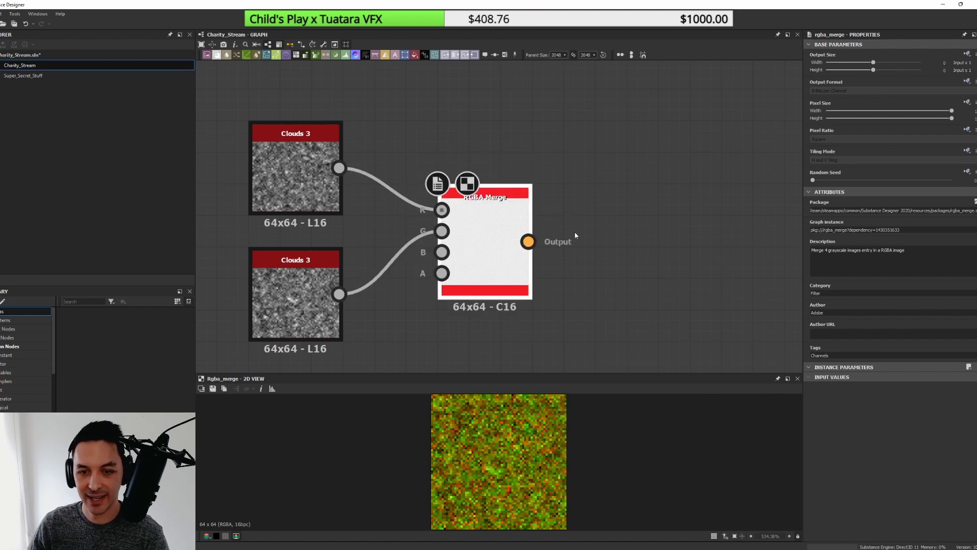
- Compare the previews of both Clouds 3 nodes and the RGBA Merge, and change the Scale of each Clouds 3 node
{"action": "left_click", "coordinate": [321, 287]}
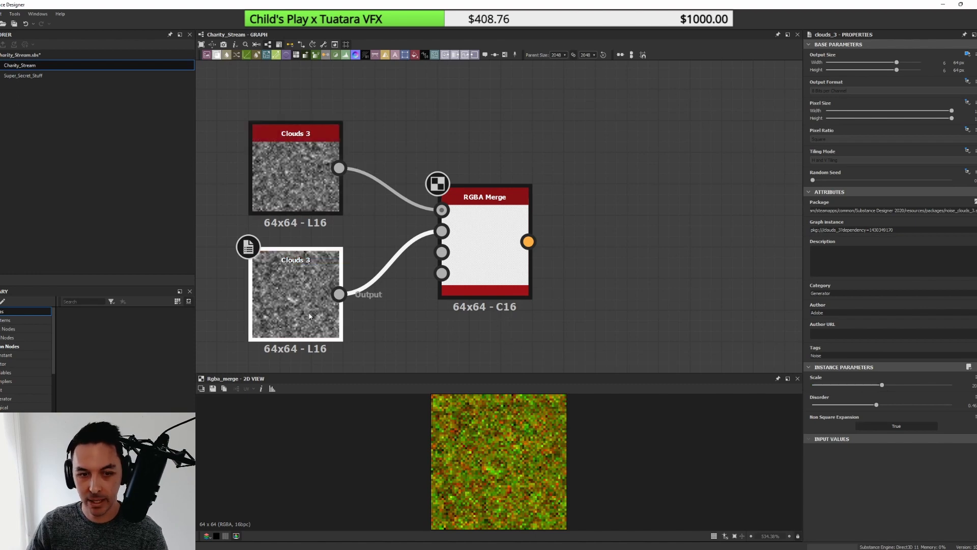
{"action": "double_click", "coordinate": [321, 293]}
{"action": "double_click", "coordinate": [300, 201]}
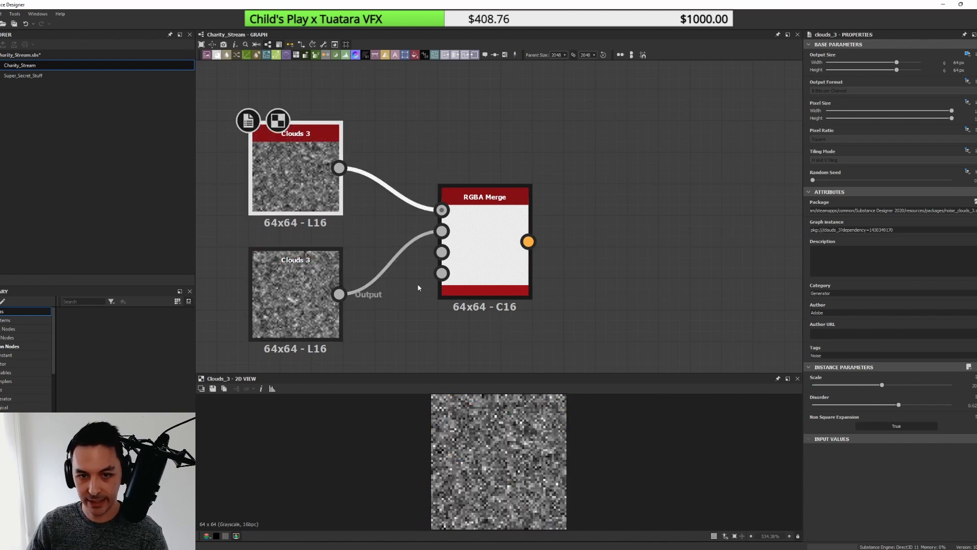
{"action": "double_click", "coordinate": [484, 274]}
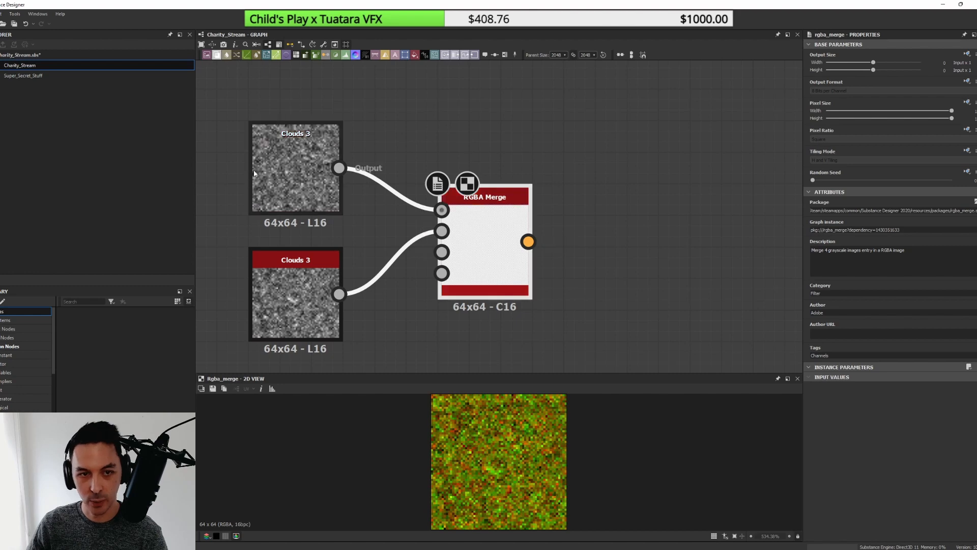
{"action": "left_click", "coordinate": [316, 153]}
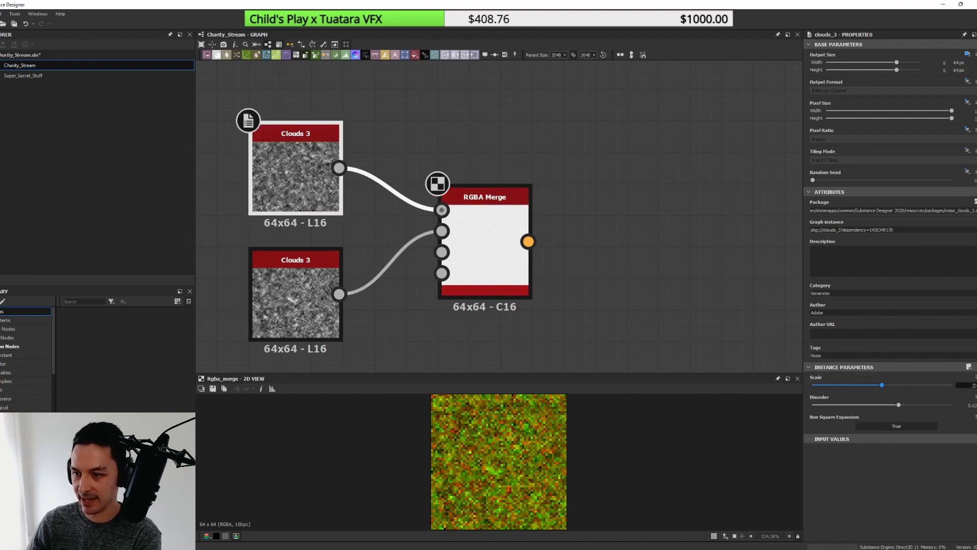
{"action": "key", "text": "Return"}
{"action": "left_click", "coordinate": [305, 325]}
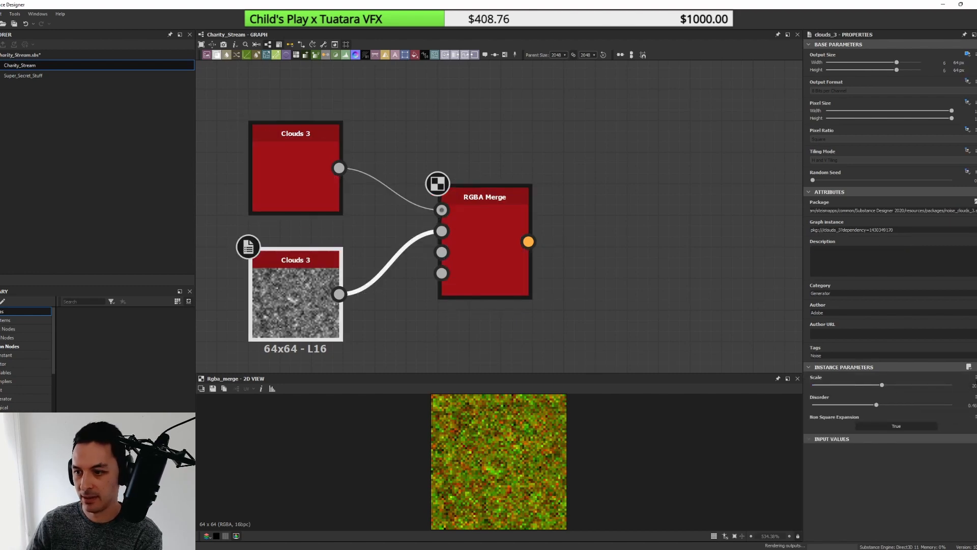
{"action": "left_click", "coordinate": [495, 247]}
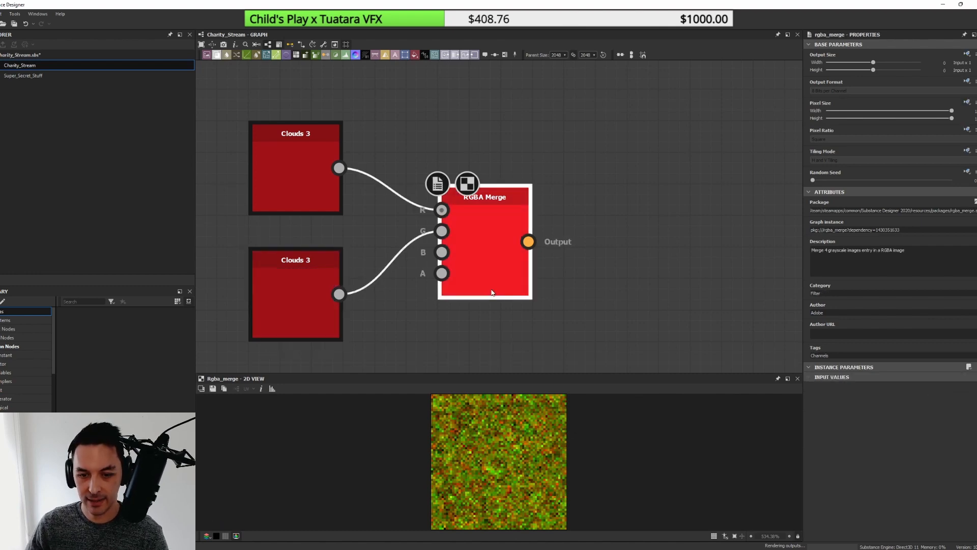
- Move the RGBA Merge further from the clouds and insert a Contrast/Luminosity Grayscale node between the upper Clouds 3 and the R input
{"action": "middle_click_drag", "start_coordinate": [586, 265], "coordinate": [415, 259]}
{"action": "middle_click_drag", "start_coordinate": [336, 260], "coordinate": [528, 247]}
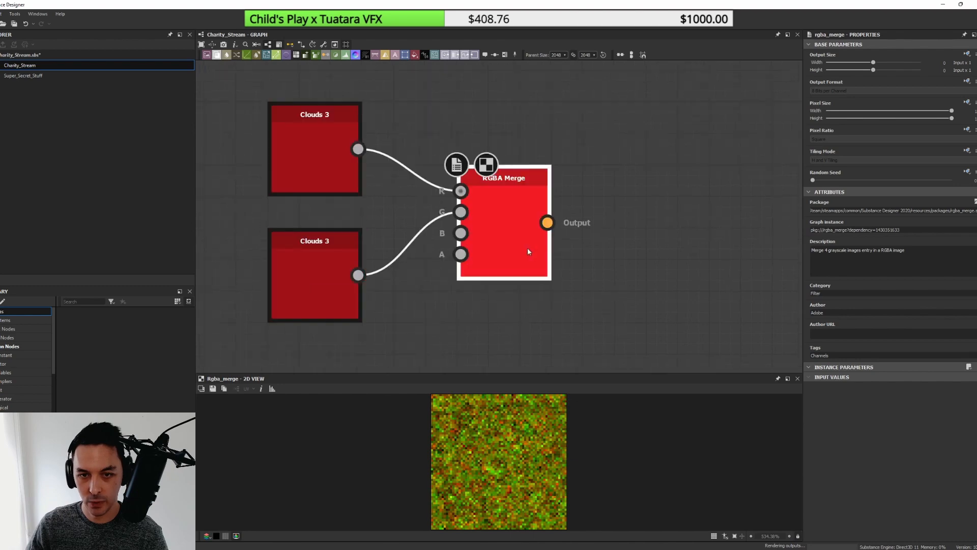
{"action": "left_click_drag", "start_coordinate": [527, 248], "coordinate": [684, 247]}
{"action": "left_click_drag", "start_coordinate": [448, 191], "coordinate": [459, 211]}
{"action": "type", "text": "con"}
{"action": "key", "text": "Return"}
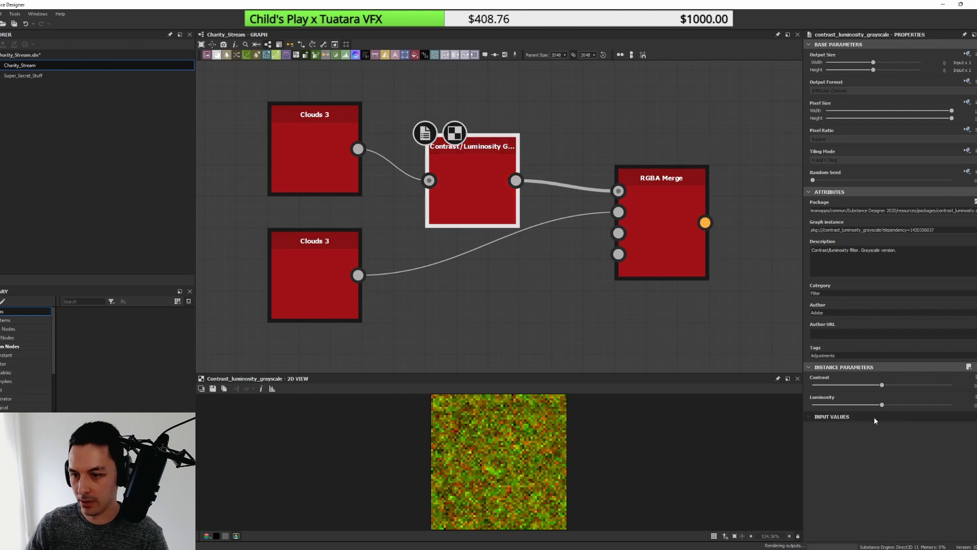
- Set the Contrast of the Contrast/Luminosity Grayscale node to about 0.55
{"action": "left_click_drag", "start_coordinate": [883, 385], "coordinate": [916, 387]}
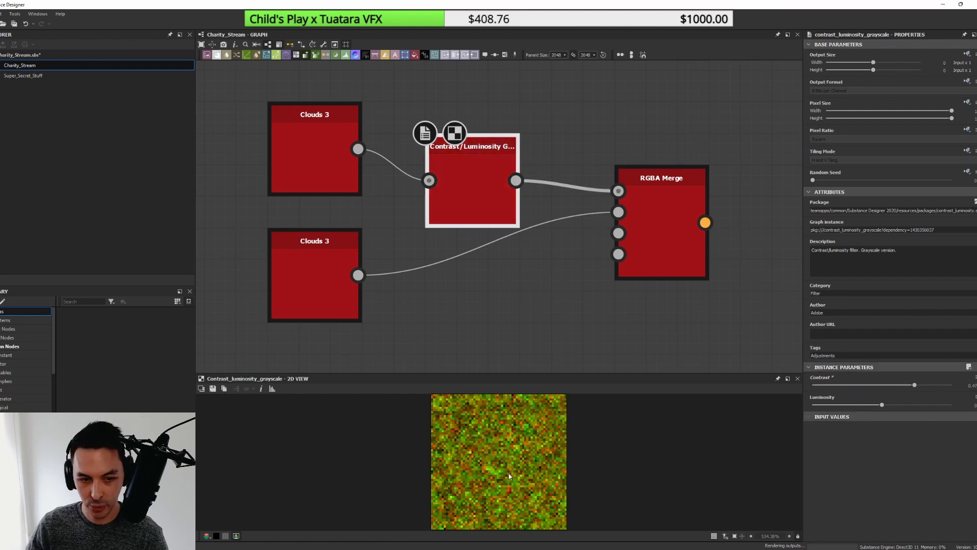
{"action": "left_click", "coordinate": [918, 386]}
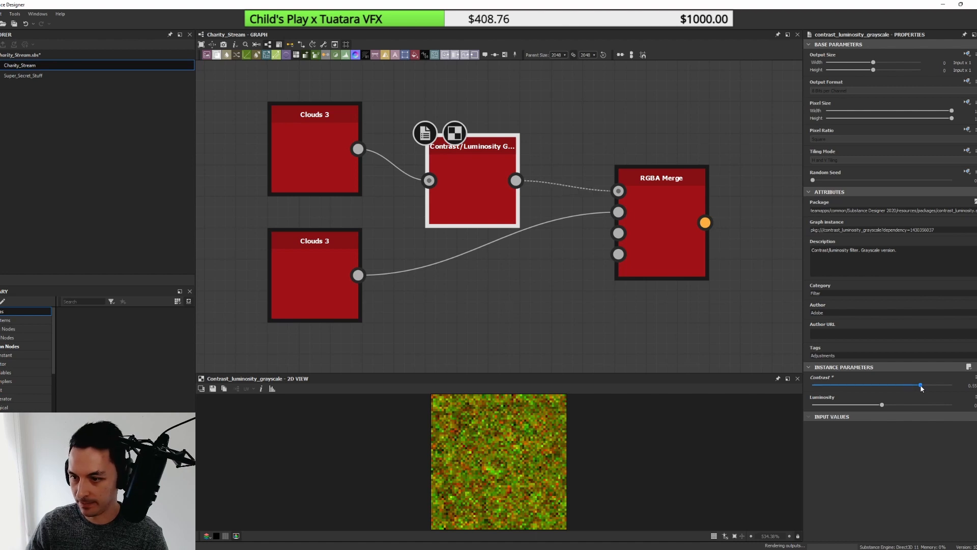
{"action": "left_click_drag", "start_coordinate": [919, 386], "coordinate": [921, 383]}
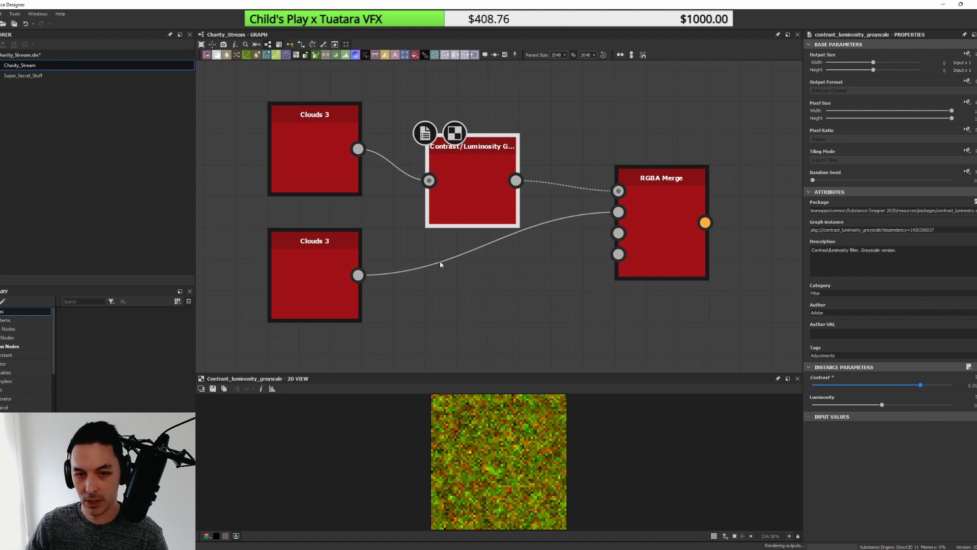
- Duplicate the Contrast/Luminosity Grayscale node, insert the copy between the lower Clouds 3 and the RGBA Merge's G input, and check the chain
{"action": "key", "text": "ctrl+d"}
{"action": "left_click_drag", "start_coordinate": [479, 308], "coordinate": [473, 312]}
{"action": "left_click_drag", "start_coordinate": [358, 276], "coordinate": [619, 212]}
{"action": "left_click", "coordinate": [664, 231]}
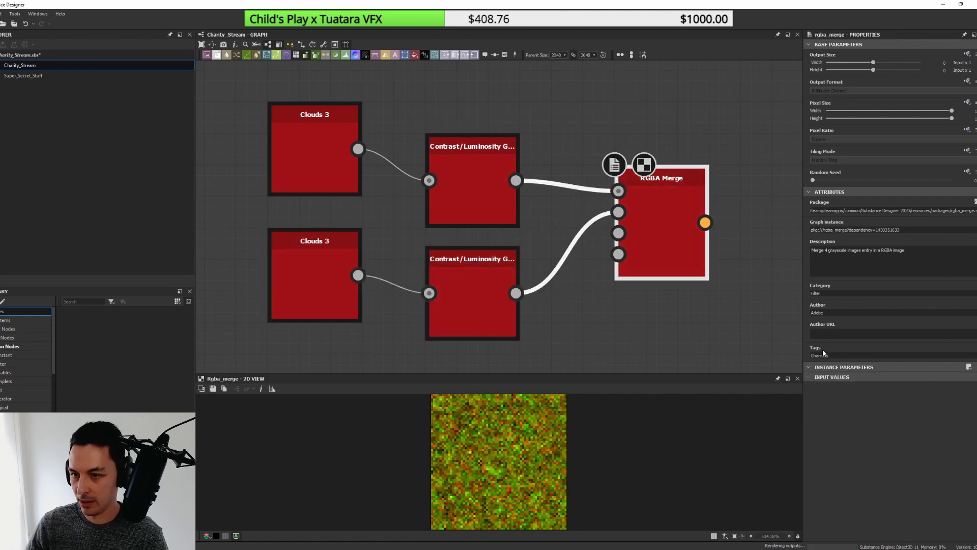
{"action": "left_click", "coordinate": [479, 279]}
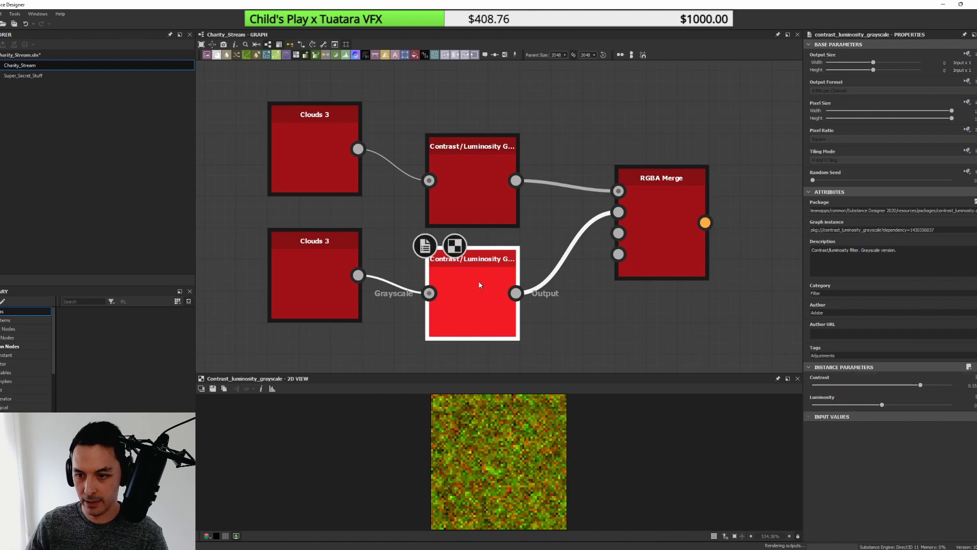
{"action": "left_click", "coordinate": [470, 224]}
{"action": "left_click", "coordinate": [655, 248]}
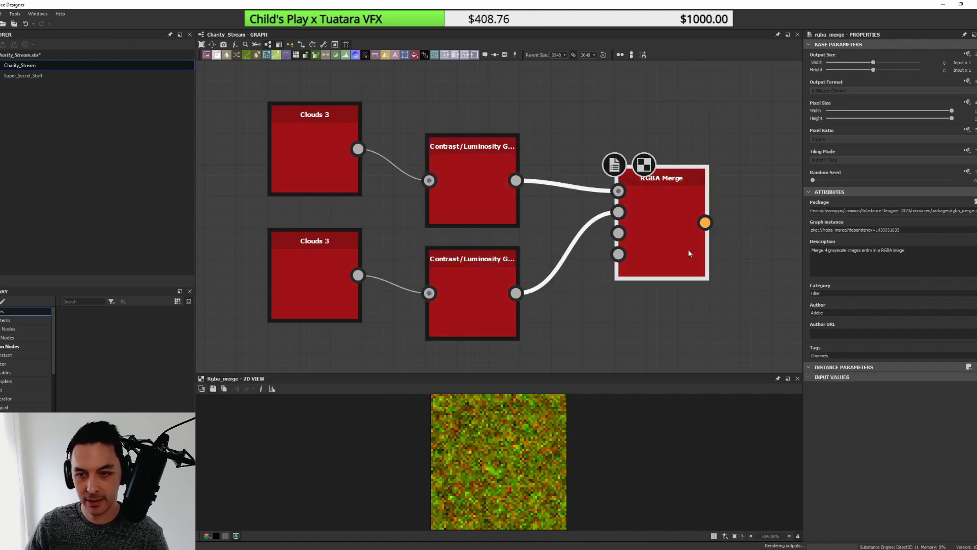
{"action": "middle_click_drag", "start_coordinate": [690, 253], "coordinate": [563, 251]}
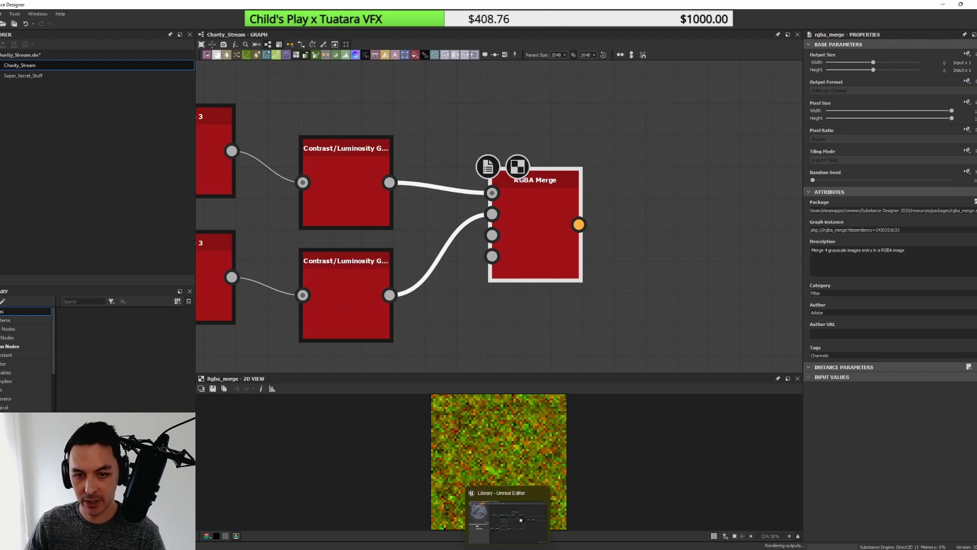
{"action": "middle_click_drag", "start_coordinate": [465, 334], "coordinate": [526, 339]}
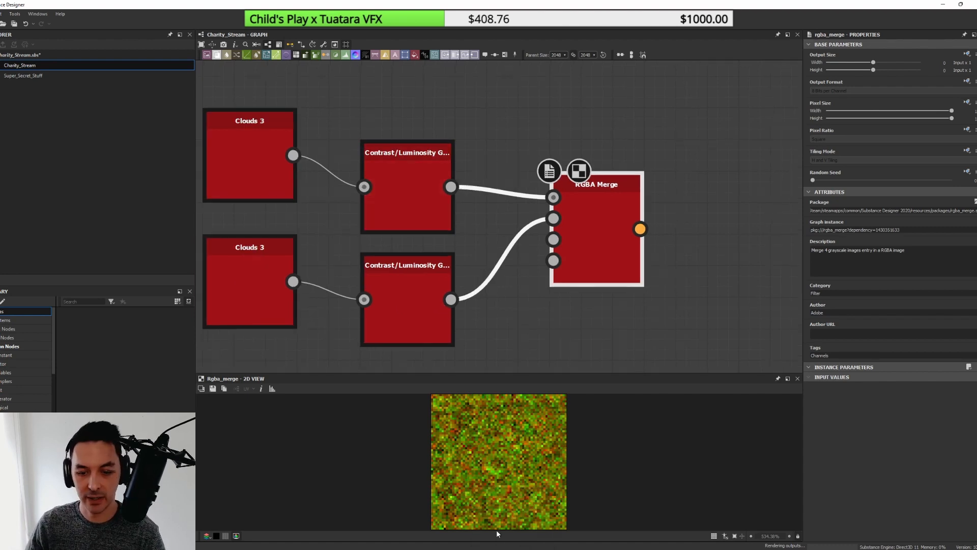
- Switch to Unreal Engine and import the T_RandomNoise texture into the CharityStream content folder
{"action": "key", "text": "alt+Tab"}
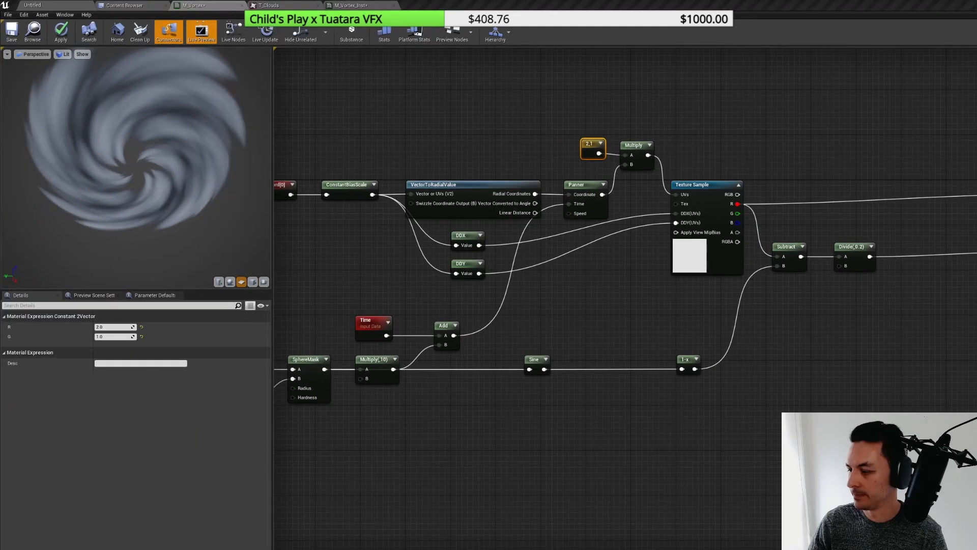
{"action": "left_click", "coordinate": [130, 4]}
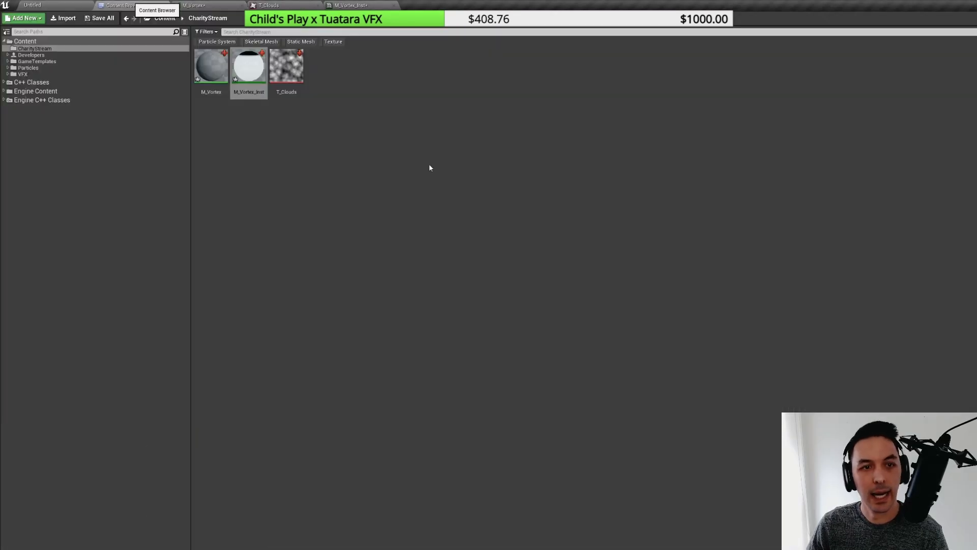
{"action": "left_click", "coordinate": [376, 113]}
{"action": "right_click", "coordinate": [376, 117]}
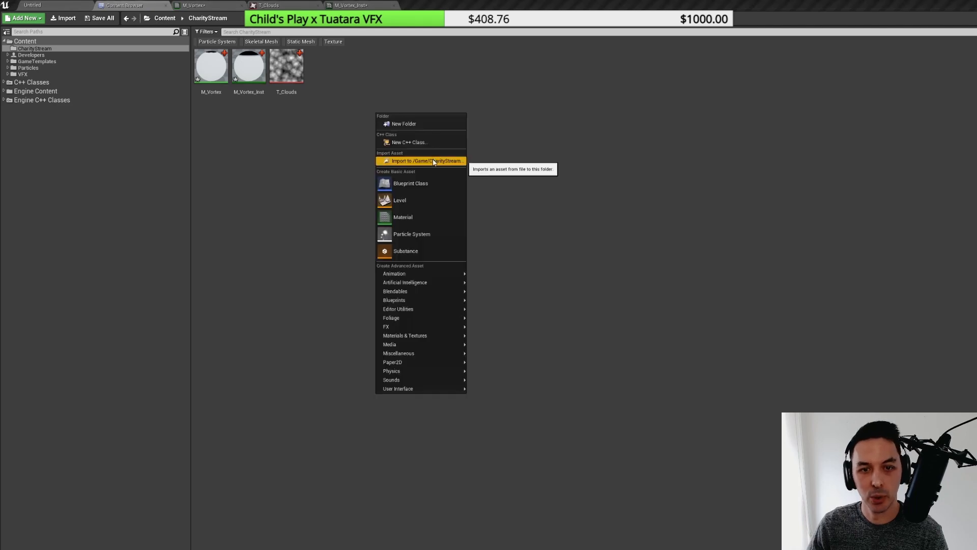
{"action": "left_click", "coordinate": [432, 160]}
{"action": "double_click", "coordinate": [359, 151]}
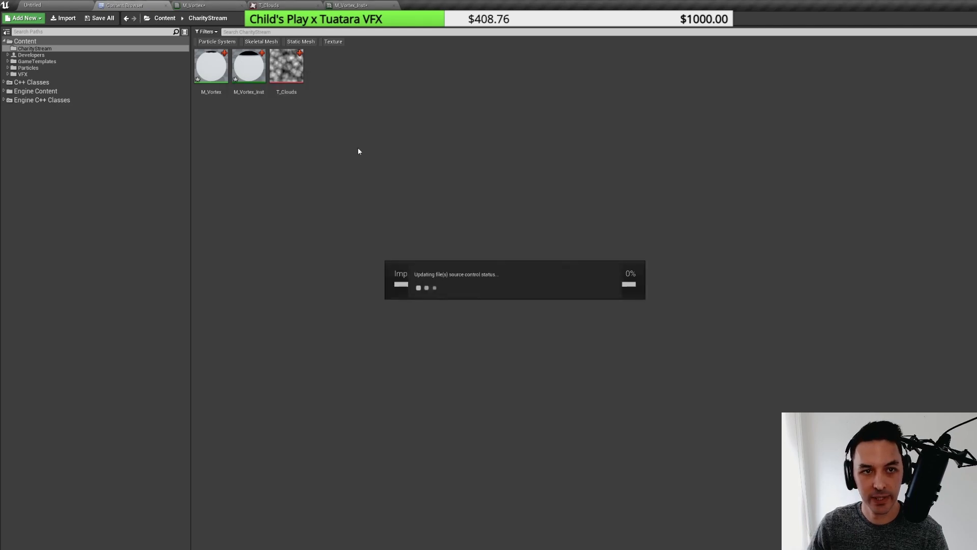
- Open the T_RandomNoise texture and hide its alpha and blue channels in the preview
{"action": "double_click", "coordinate": [329, 67]}
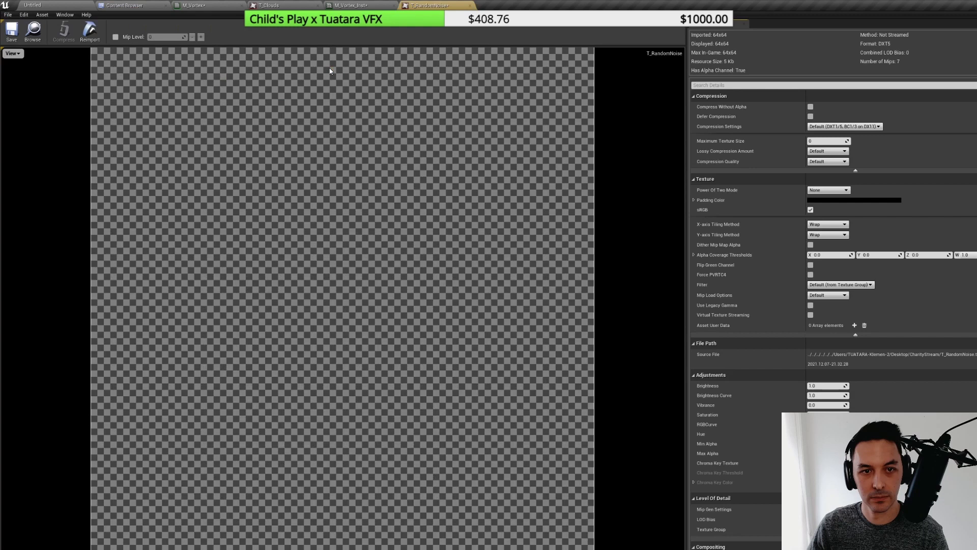
{"action": "left_click", "coordinate": [15, 55]}
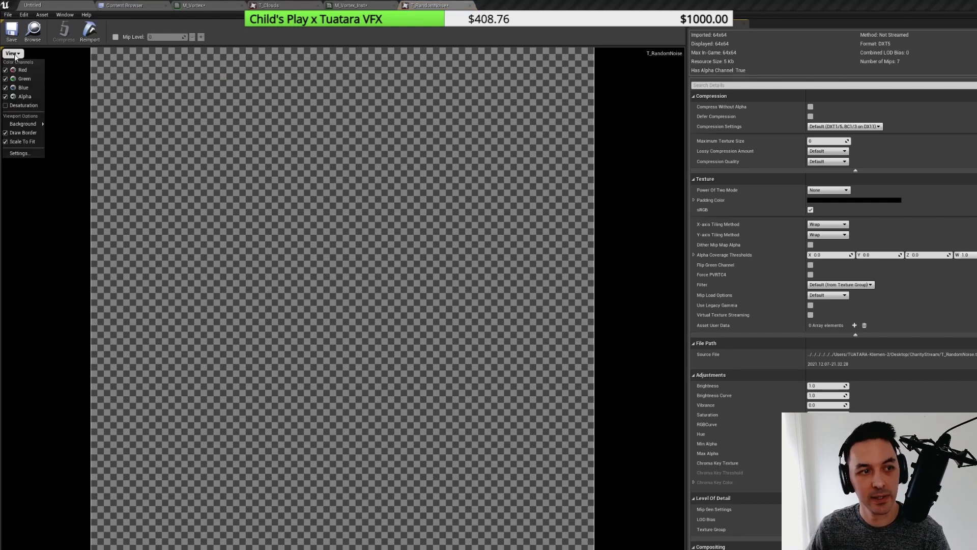
{"action": "left_click", "coordinate": [6, 97]}
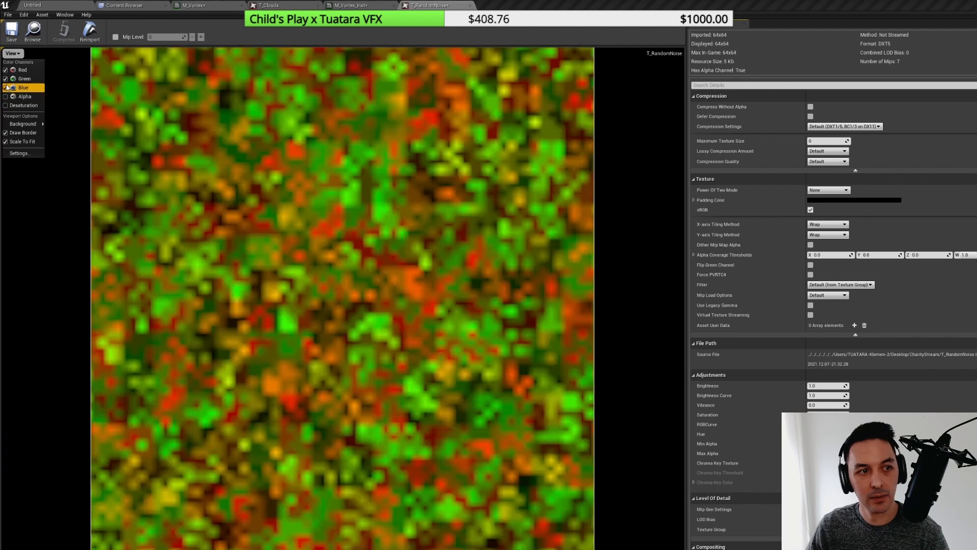
{"action": "left_click", "coordinate": [15, 55]}
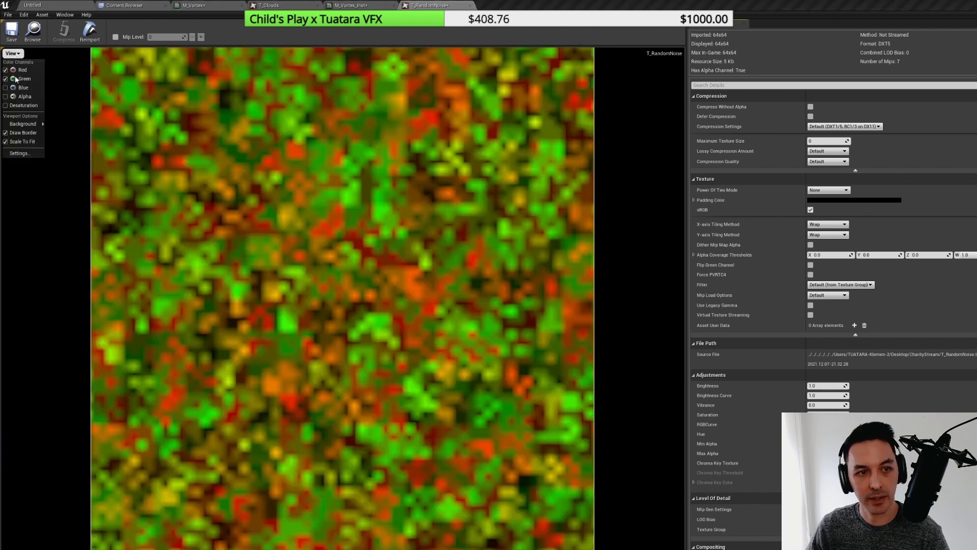
{"action": "left_click", "coordinate": [370, 170]}
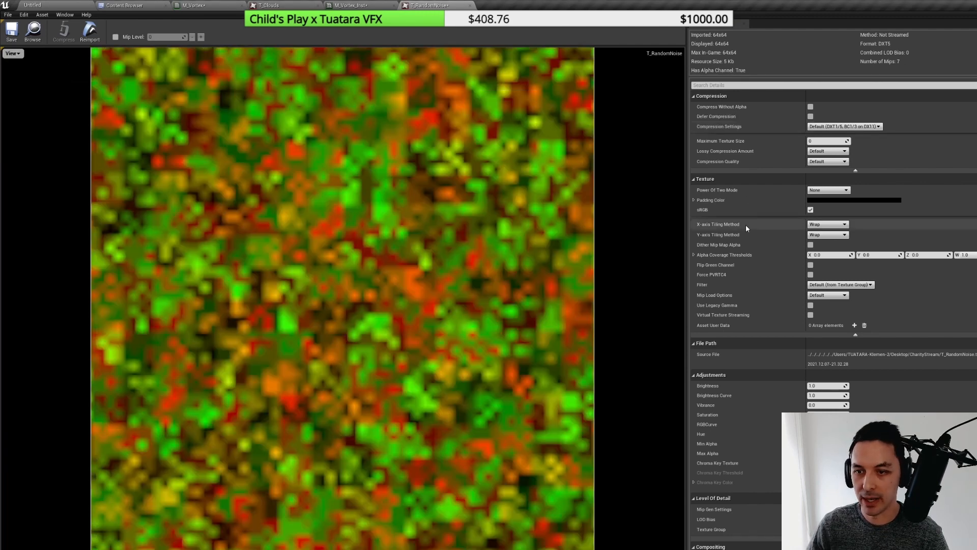
- Disable sRGB on the T_RandomNoise texture and set its Filter to Nearest
{"action": "left_click", "coordinate": [811, 209]}
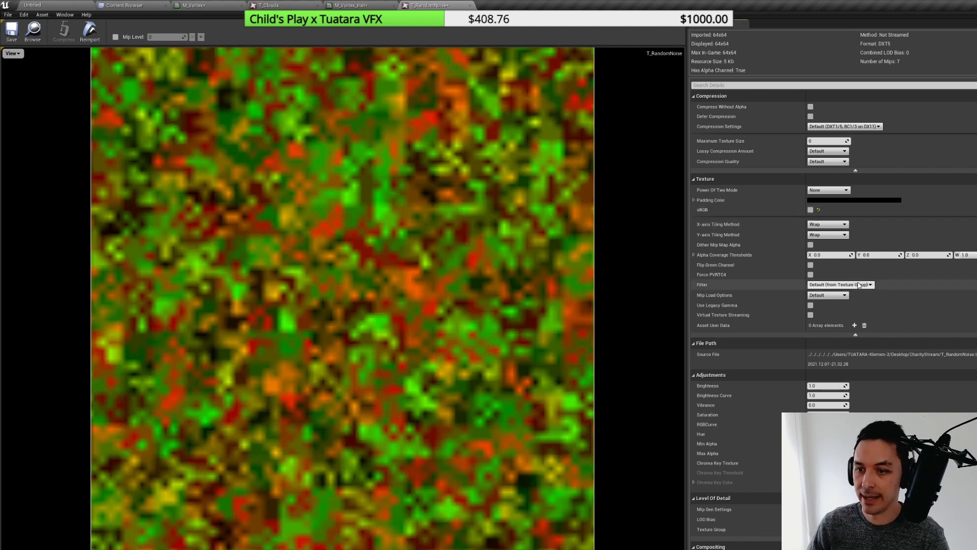
{"action": "left_click", "coordinate": [843, 285]}
{"action": "left_click", "coordinate": [820, 292]}
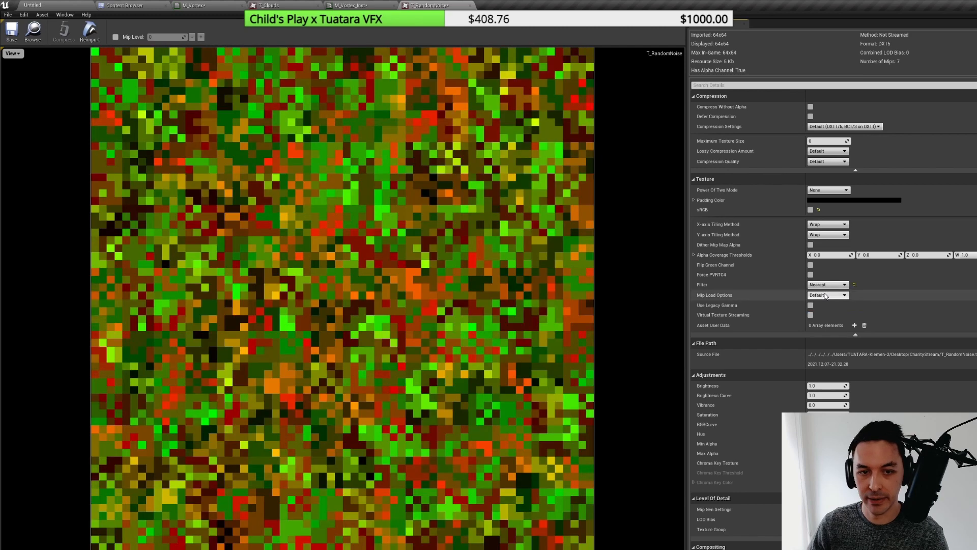
- Set the T_RandomNoise texture's Compression Settings to UserInterface2D (RGBA), check the pixels in the preview, and save the texture
{"action": "left_click", "coordinate": [831, 127]}
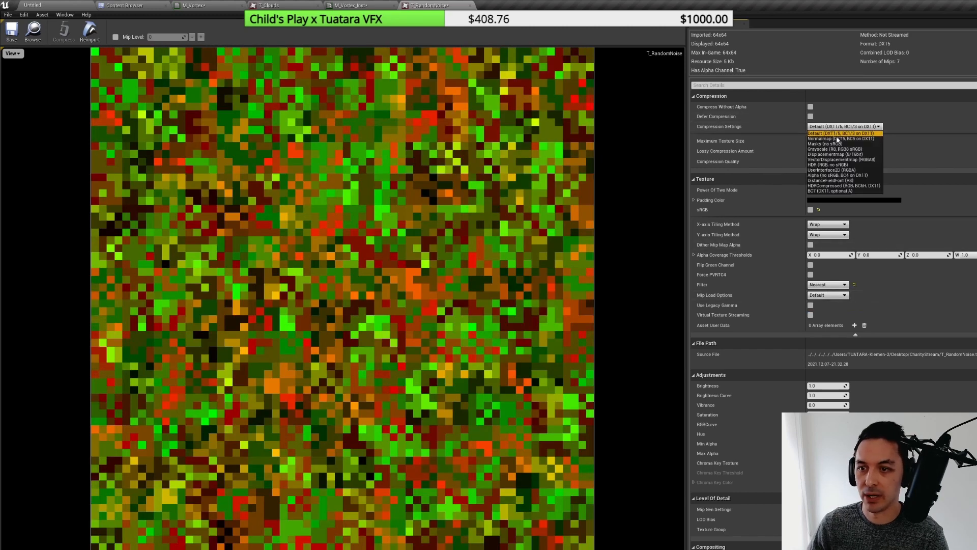
{"action": "left_click", "coordinate": [832, 170]}
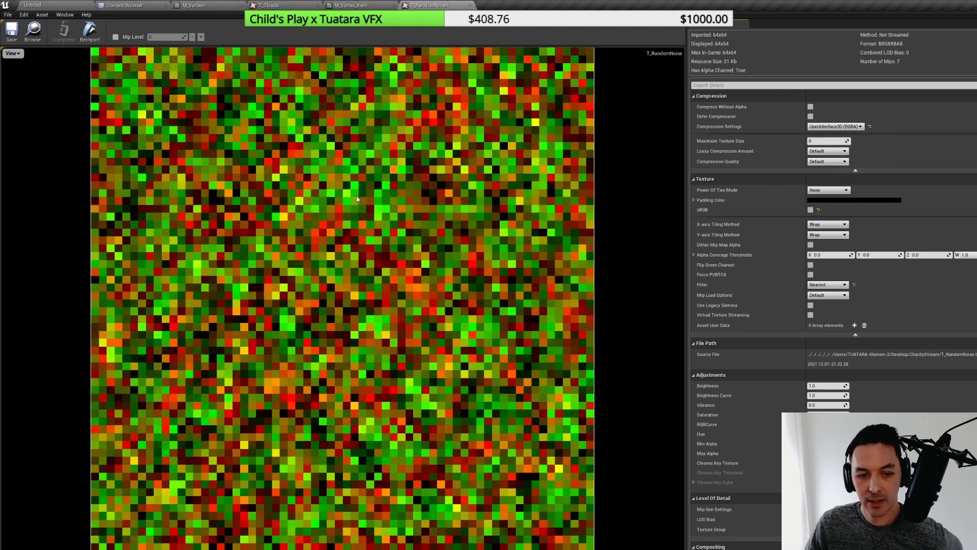
{"action": "scroll", "coordinate": [369, 235], "scroll_direction": "down", "scroll_amount": 10}
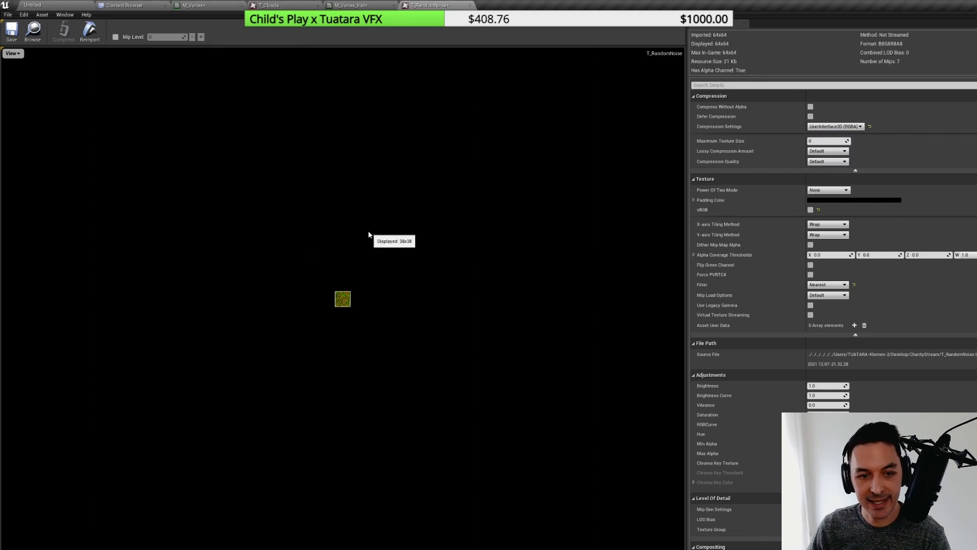
{"action": "scroll", "coordinate": [369, 234], "scroll_direction": "up", "scroll_amount": 8}
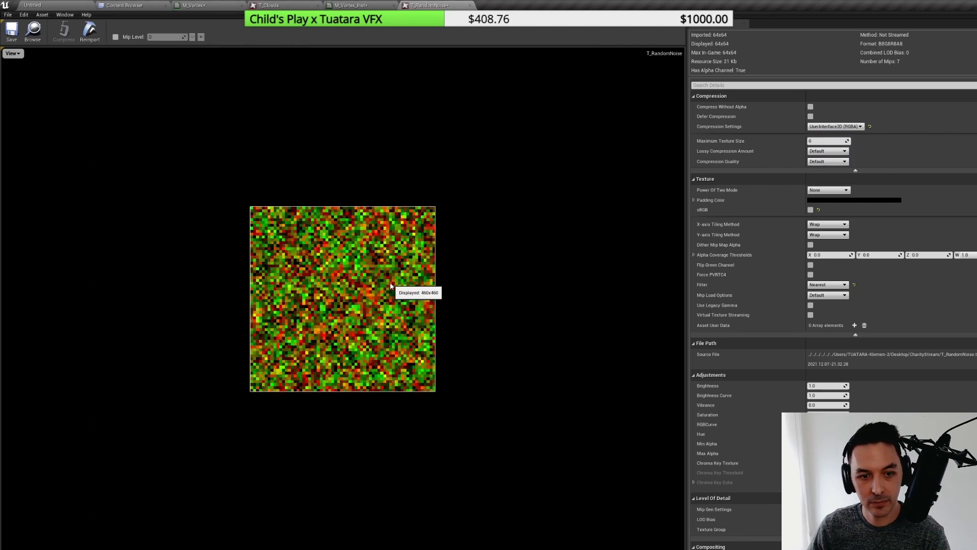
{"action": "scroll", "coordinate": [391, 285], "scroll_direction": "up", "scroll_amount": 4}
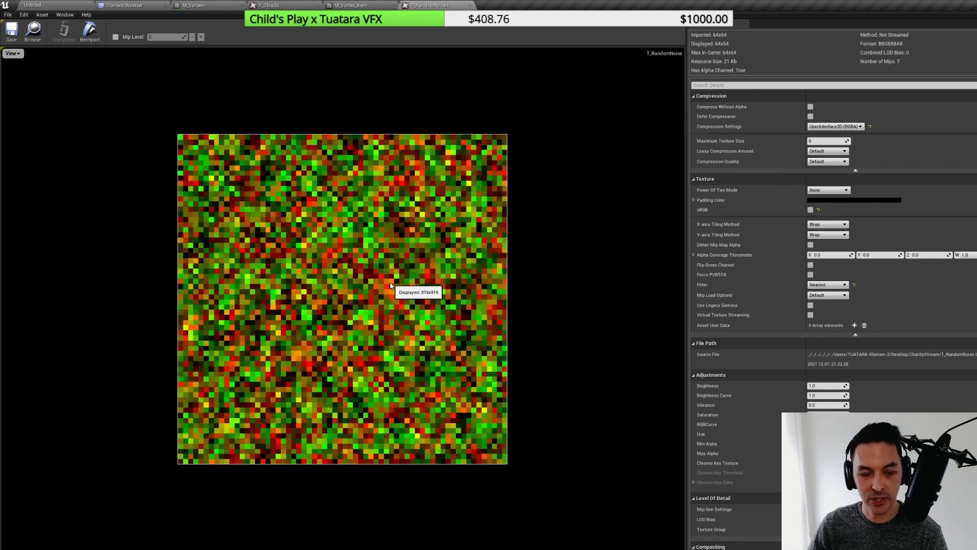
{"action": "scroll", "coordinate": [391, 285], "scroll_direction": "up", "scroll_amount": 1}
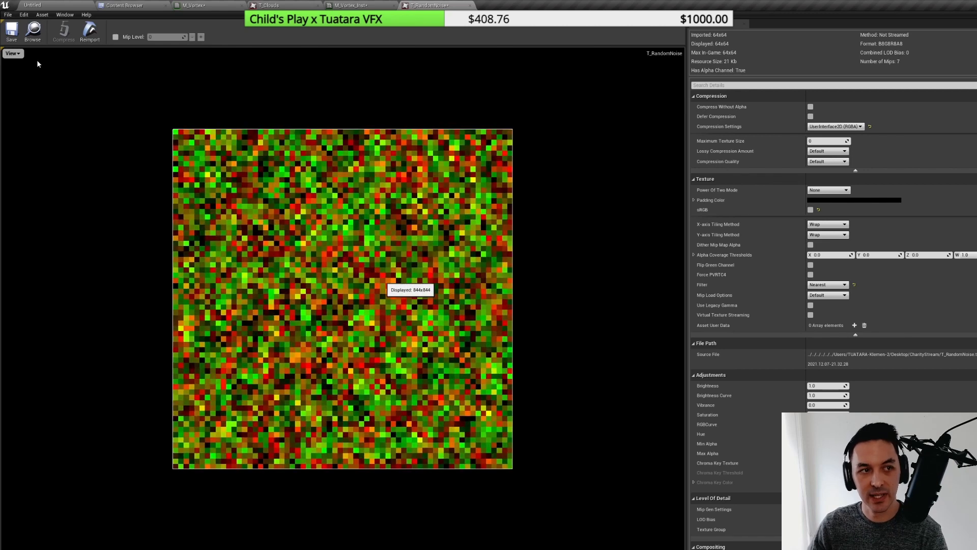
{"action": "left_click", "coordinate": [11, 31]}
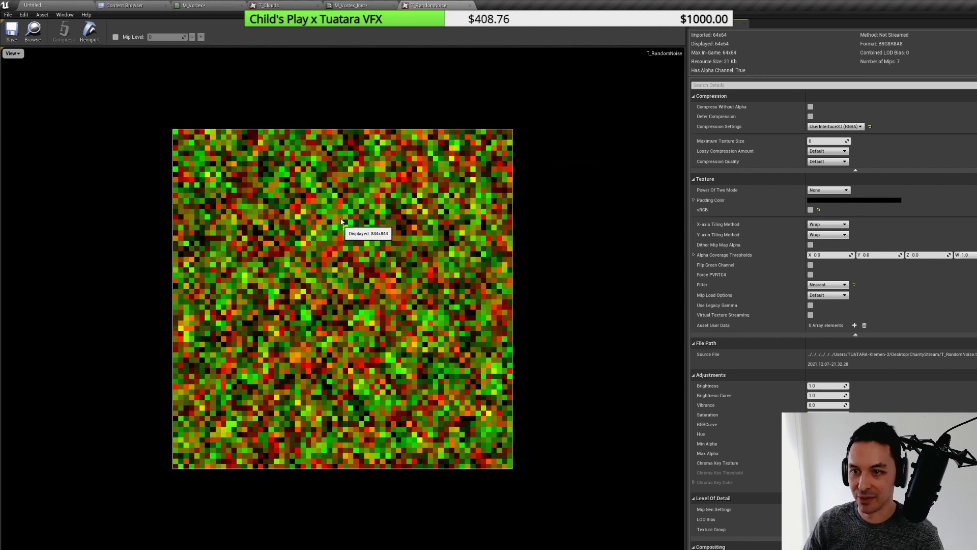
- Locate T_RandomNoise in the content folder and add a Texture Sample using it to the M_Vortex graph, below the SphereMask chain
{"action": "left_click", "coordinate": [39, 38]}
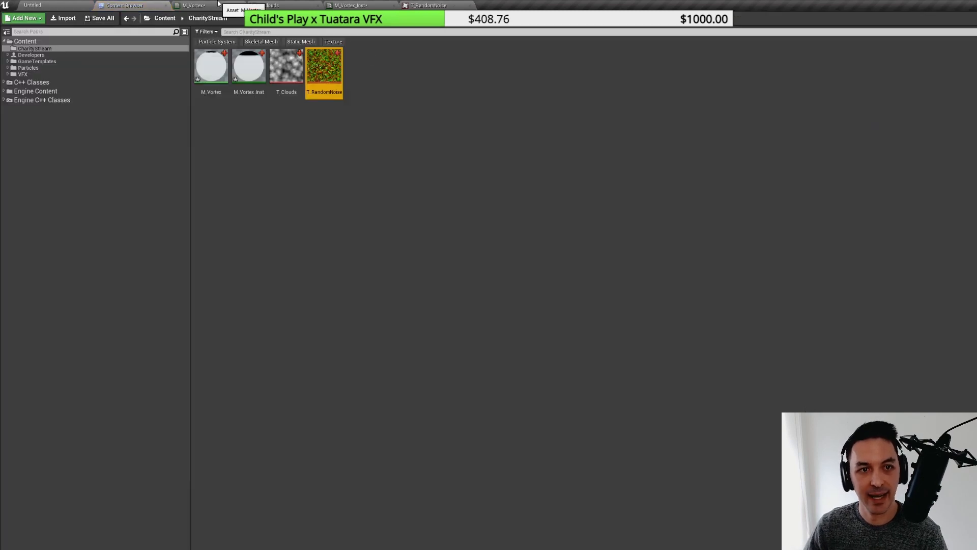
{"action": "left_click", "coordinate": [194, 5]}
{"action": "right_click_drag", "start_coordinate": [645, 393], "coordinate": [685, 281]}
{"action": "right_click_drag", "start_coordinate": [549, 366], "coordinate": [588, 301]}
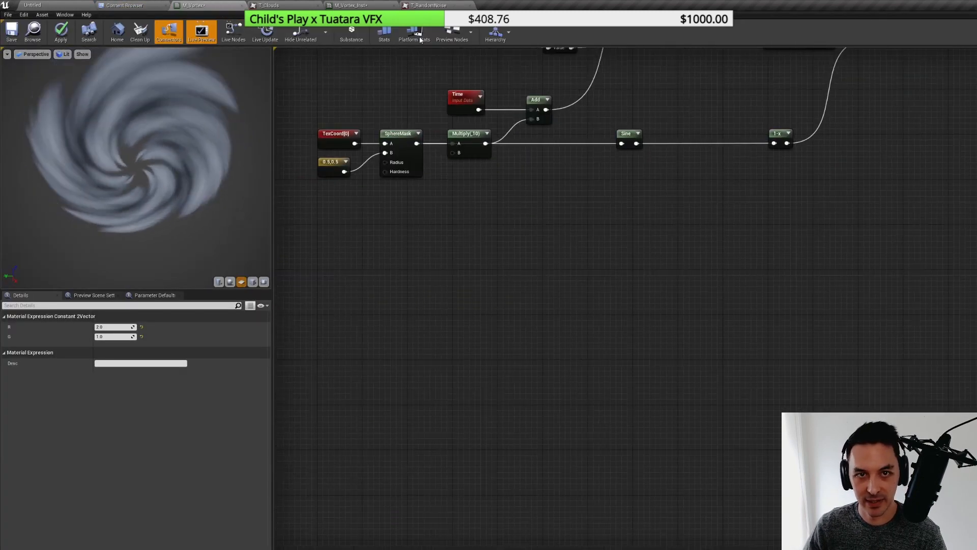
{"action": "left_click", "coordinate": [410, 4]}
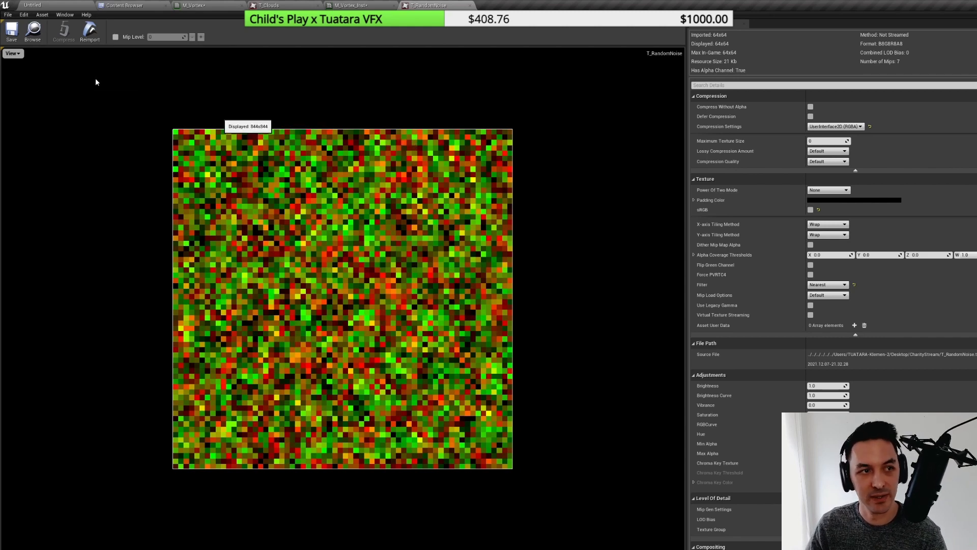
{"action": "left_click", "coordinate": [195, 6]}
{"action": "right_click_drag", "start_coordinate": [538, 295], "coordinate": [498, 319]}
{"action": "key", "text": "t"}
{"action": "left_click", "coordinate": [418, 295]}
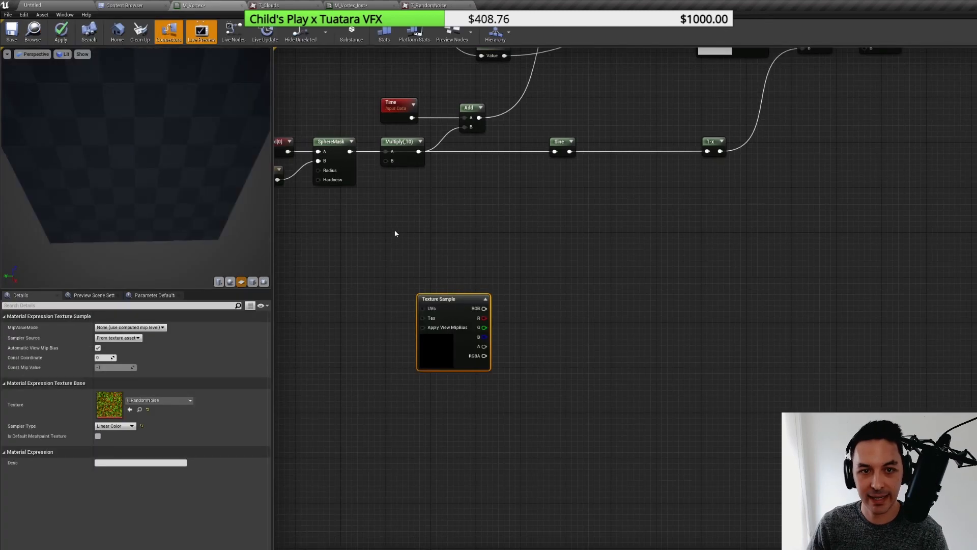
- Move the Multiply(,10) node below the wire running from SphereMask to Sine
{"action": "right_click_drag", "start_coordinate": [394, 228], "coordinate": [458, 304]}
{"action": "left_click", "coordinate": [478, 234]}
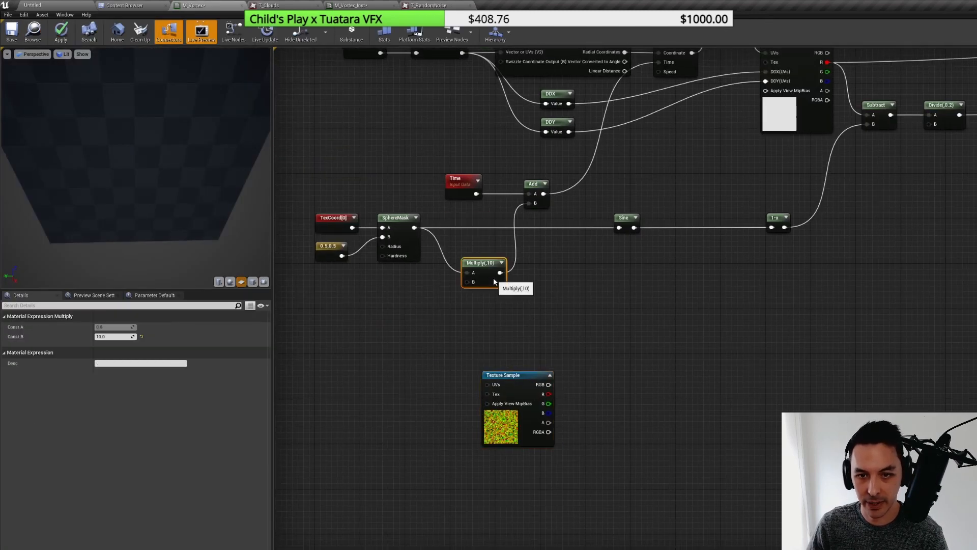
{"action": "left_click_drag", "start_coordinate": [476, 237], "coordinate": [483, 259]}
- Start previewing the random noise Texture Sample and reposition it in the empty area below the Sine node
{"action": "right_click_drag", "start_coordinate": [538, 472], "coordinate": [440, 374]}
{"action": "left_click_drag", "start_coordinate": [414, 279], "coordinate": [490, 313]}
{"action": "right_click", "coordinate": [490, 314]}
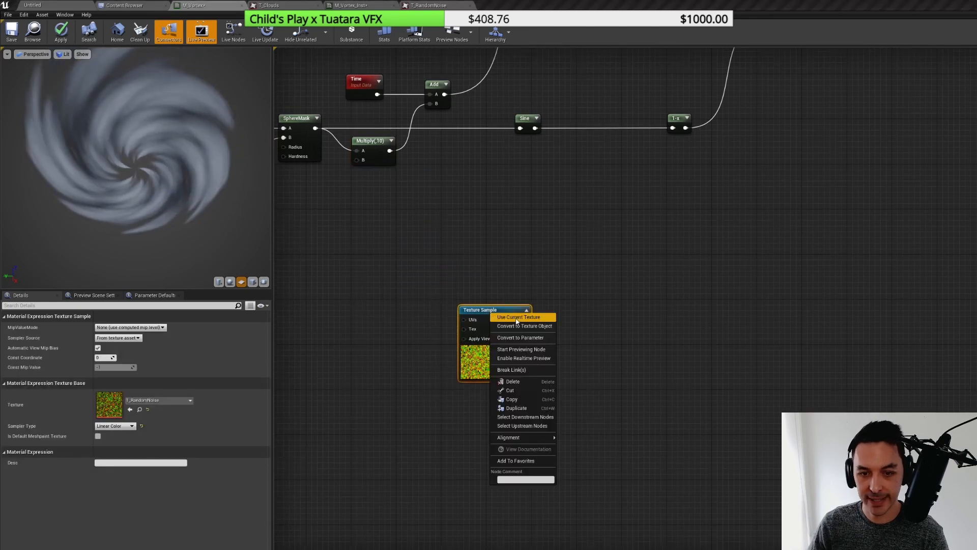
{"action": "left_click", "coordinate": [521, 349]}
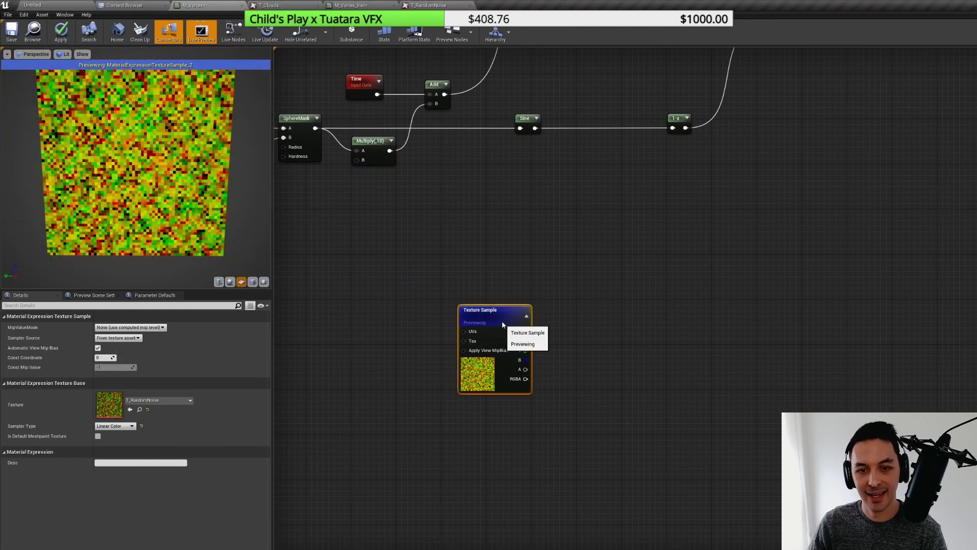
{"action": "left_click_drag", "start_coordinate": [502, 324], "coordinate": [566, 263]}
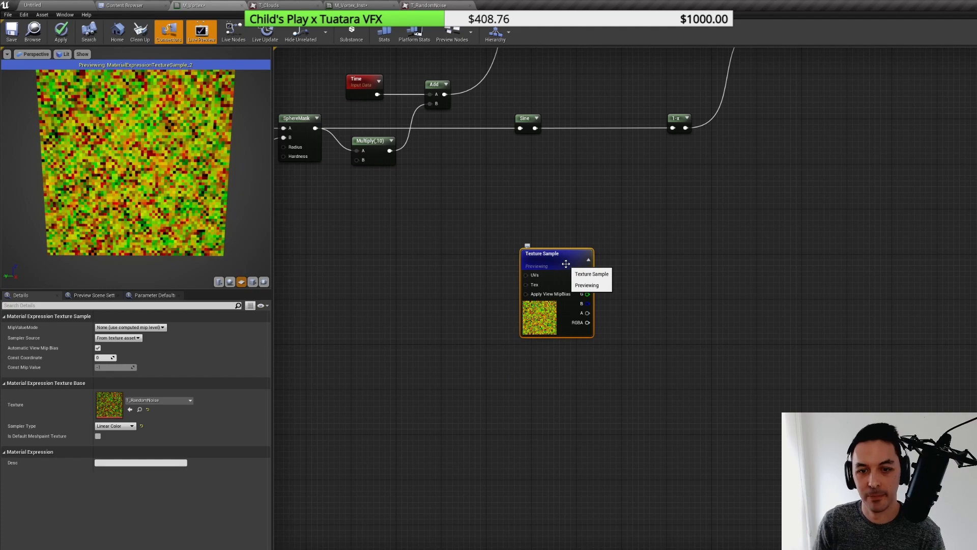
- Add a TexCoord node before the noise Texture Sample and feed it into input A of a new Divide node
{"action": "right_click_drag", "start_coordinate": [428, 265], "coordinate": [517, 287]}
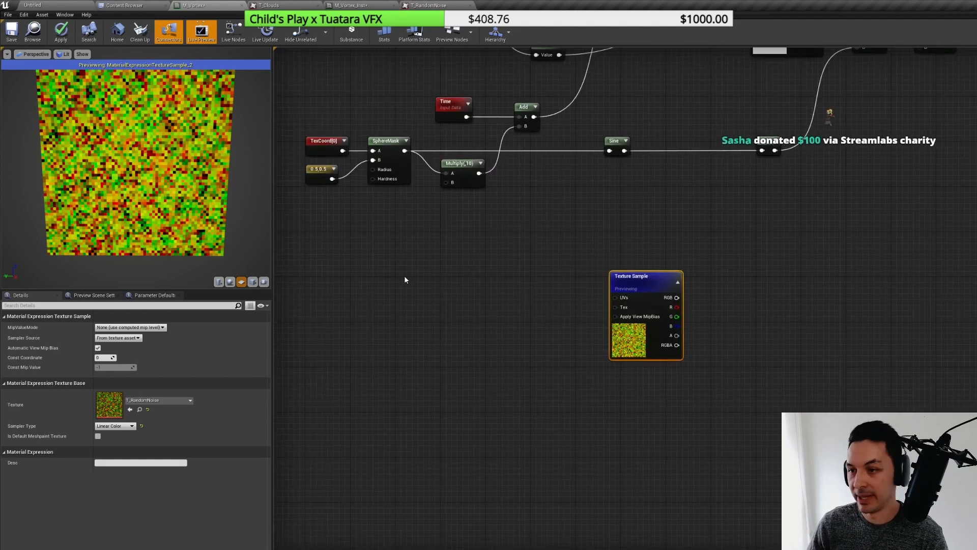
{"action": "key", "text": "u"}
{"action": "left_click", "coordinate": [417, 280]}
{"action": "left_click_drag", "start_coordinate": [467, 314], "coordinate": [503, 311]}
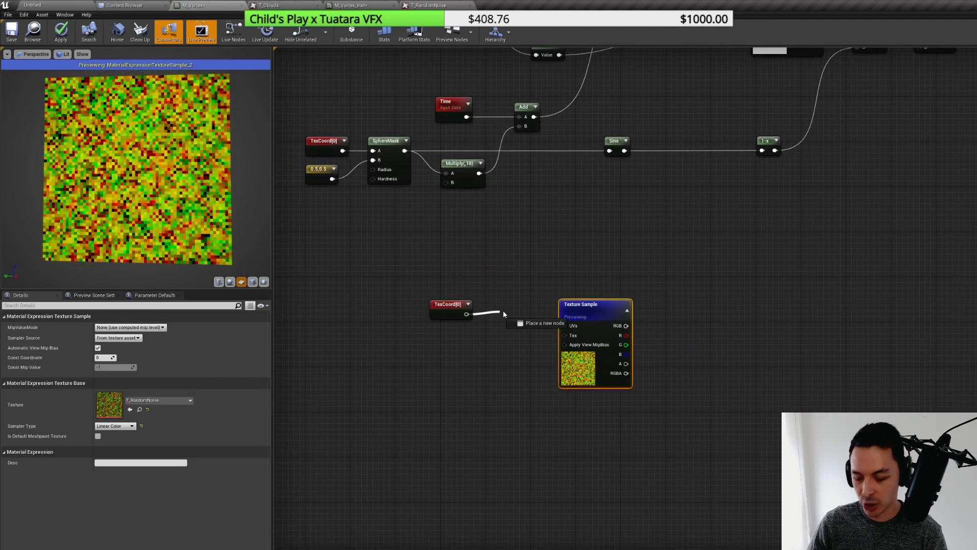
{"action": "type", "text": "/"}
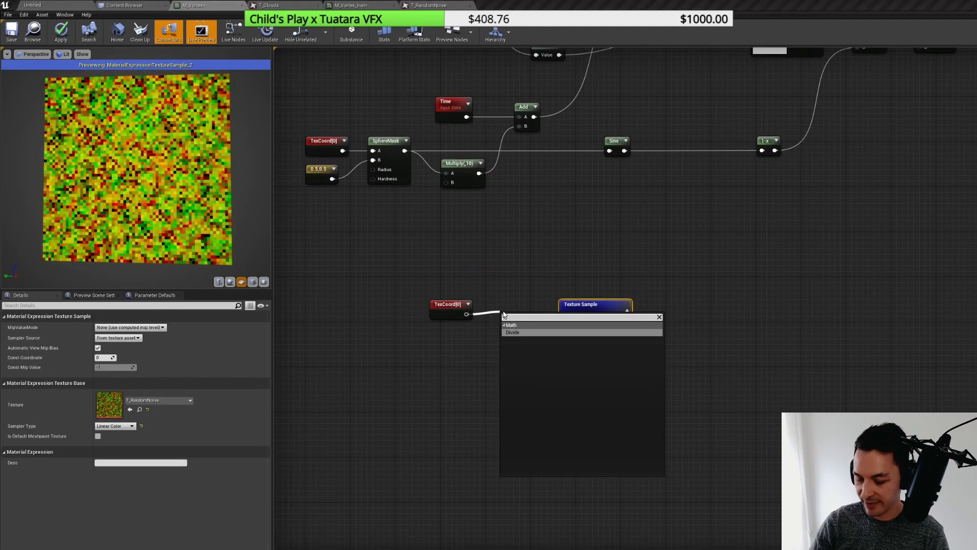
{"action": "key", "text": "Return"}
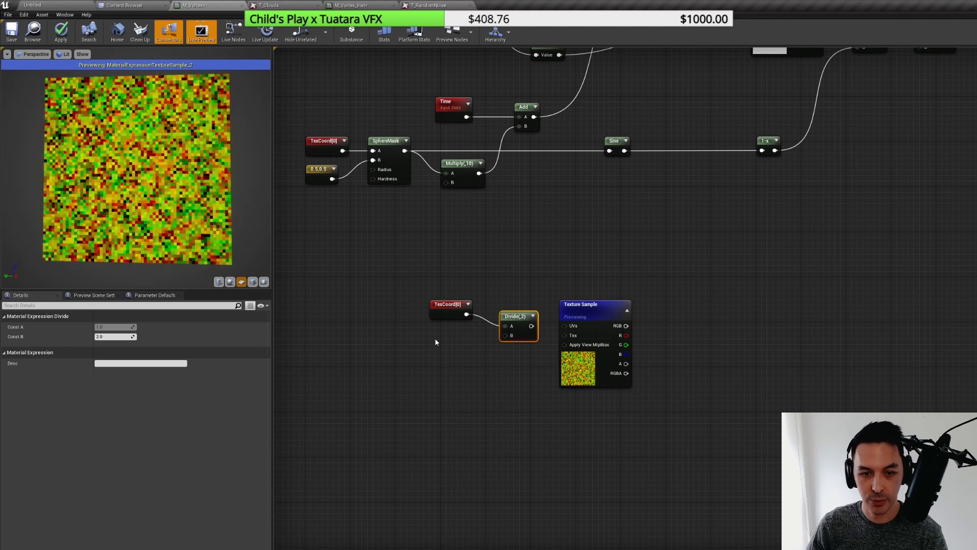
- Add a constant of 64, connect it to the Divide's B input, and wire the Divide into the noise Texture Sample's UVs
{"action": "key", "text": "1"}
{"action": "left_click", "coordinate": [434, 339]}
{"action": "left_click", "coordinate": [123, 327]}
{"action": "type", "text": "64"}
{"action": "key", "text": "Return"}
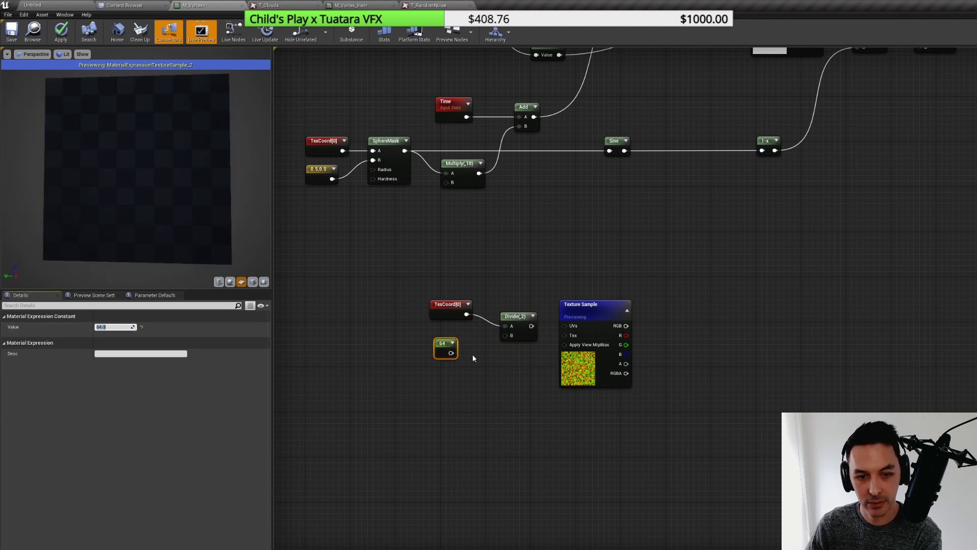
{"action": "left_click_drag", "start_coordinate": [451, 353], "coordinate": [565, 326]}
- Spread out the noise Texture Sample, Divide, TexCoord and 64 constant nodes to make room between TexCoord and Divide
{"action": "left_click", "coordinate": [585, 310]}
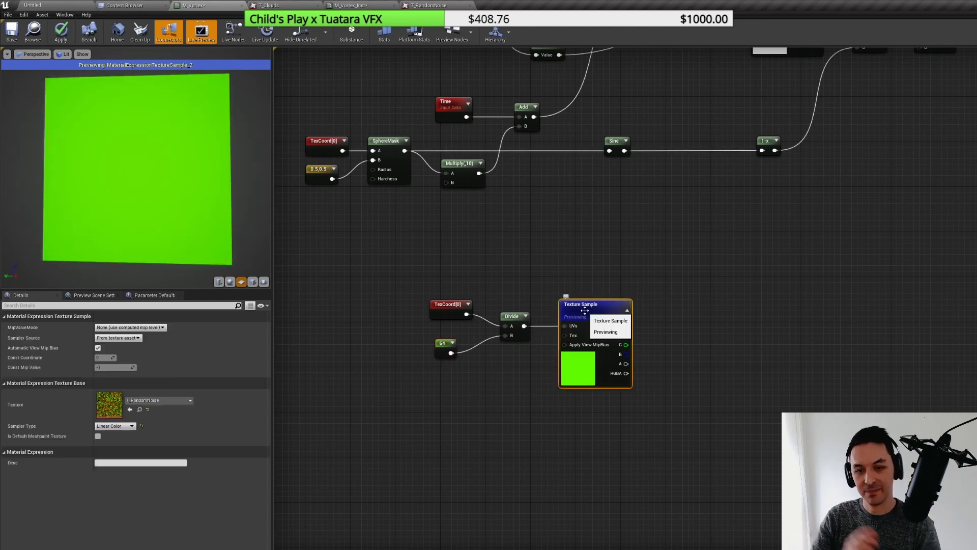
{"action": "left_click_drag", "start_coordinate": [585, 310], "coordinate": [602, 310]}
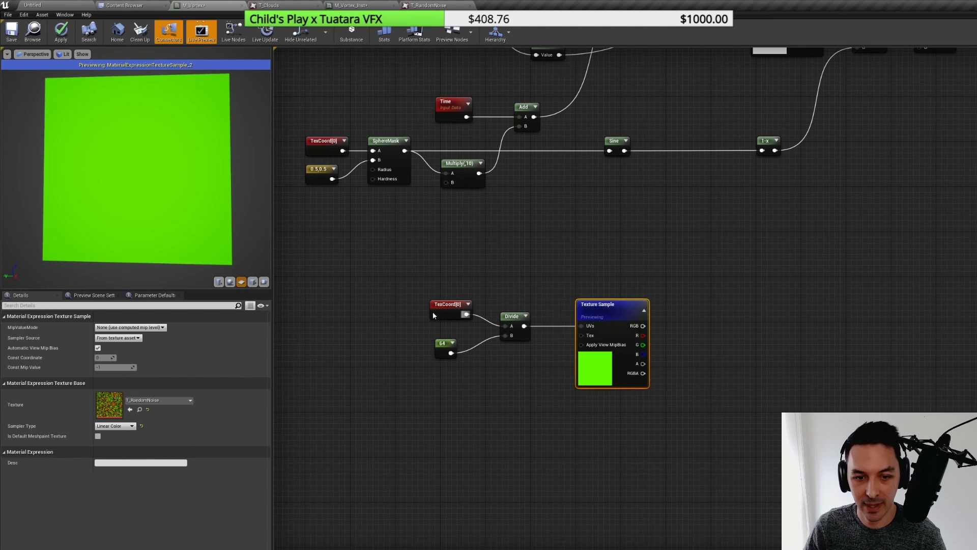
{"action": "left_click_drag", "start_coordinate": [433, 315], "coordinate": [400, 315]}
{"action": "left_click_drag", "start_coordinate": [520, 317], "coordinate": [529, 317]}
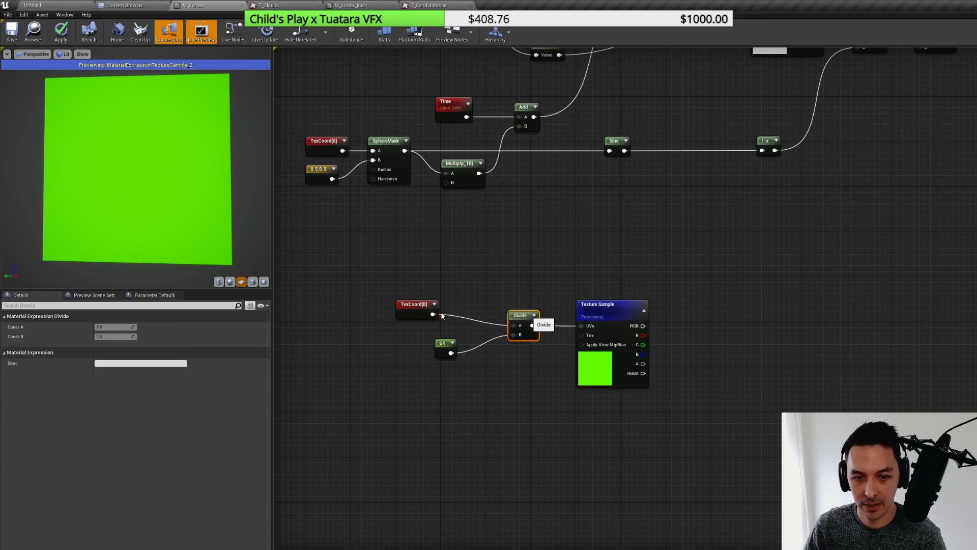
{"action": "left_click_drag", "start_coordinate": [419, 310], "coordinate": [346, 316]}
{"action": "left_click", "coordinate": [459, 365]}
{"action": "left_click_drag", "start_coordinate": [459, 365], "coordinate": [465, 365]}
- Insert an Add node between the TexCoord and the Divide node's A input
{"action": "left_click_drag", "start_coordinate": [363, 328], "coordinate": [514, 326]}
{"action": "type", "text": "add"}
{"action": "key", "text": "Return"}
{"action": "left_click_drag", "start_coordinate": [418, 343], "coordinate": [416, 323]}
- Create a Time node below the TexCoord and connect it to the Add node's B input
{"action": "right_click", "coordinate": [318, 350]}
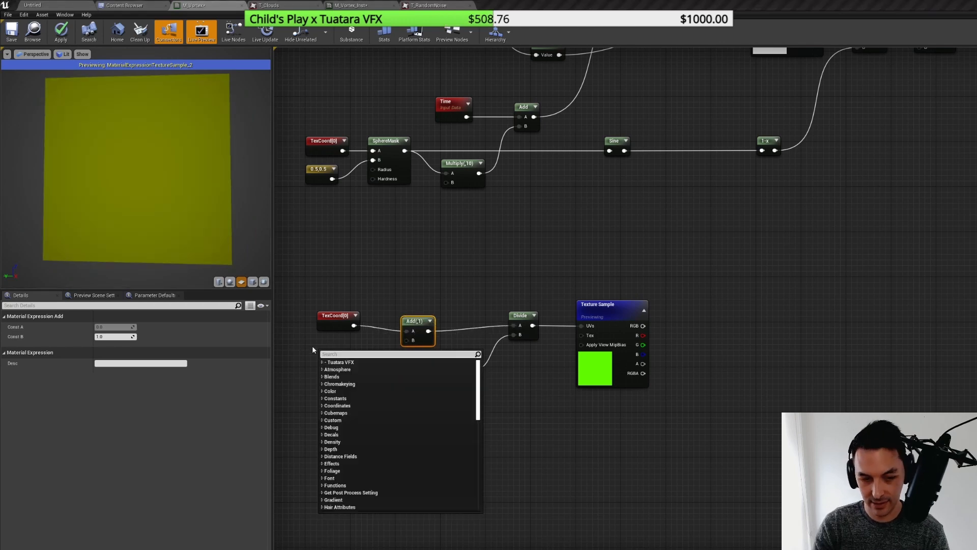
{"action": "type", "text": "time"}
{"action": "key", "text": "Return"}
{"action": "left_click_drag", "start_coordinate": [350, 369], "coordinate": [413, 341]}
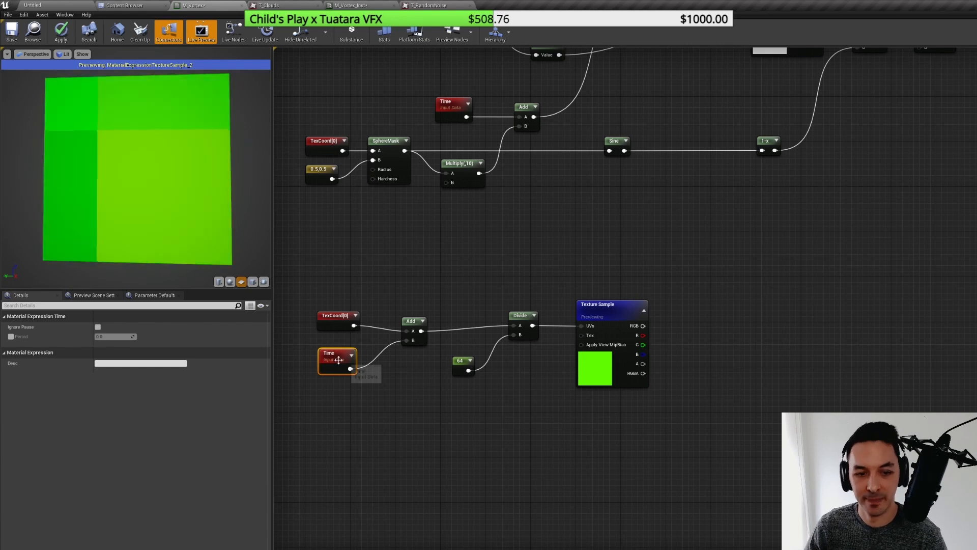
- Move the Time node well away from the Add node and break the link between them
{"action": "right_click_drag", "start_coordinate": [350, 369], "coordinate": [520, 351]}
{"action": "left_click_drag", "start_coordinate": [520, 352], "coordinate": [366, 353]}
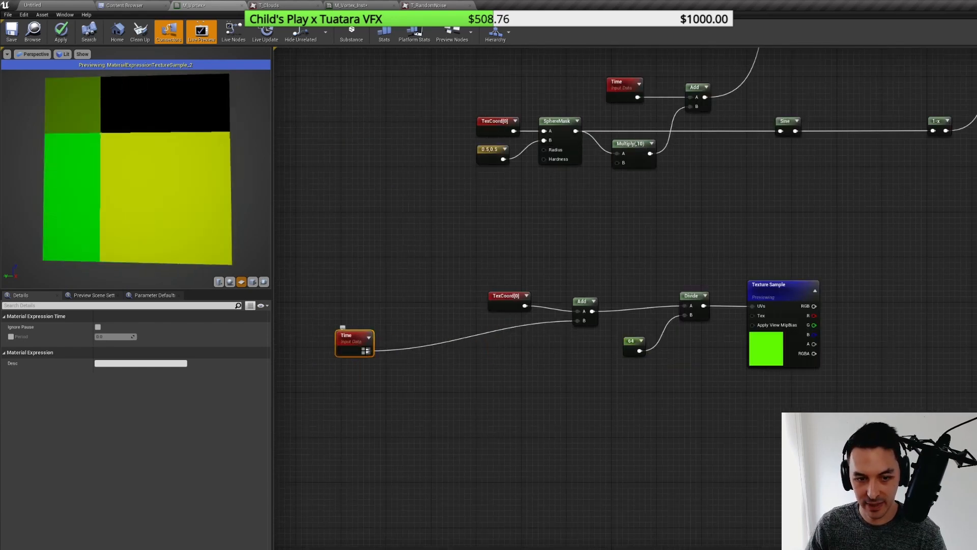
{"action": "left_click", "coordinate": [367, 351], "text": "alt"}
- Add an AppendVector node below the TexCoord that feeds the noise UVs
{"action": "right_click", "coordinate": [491, 335]}
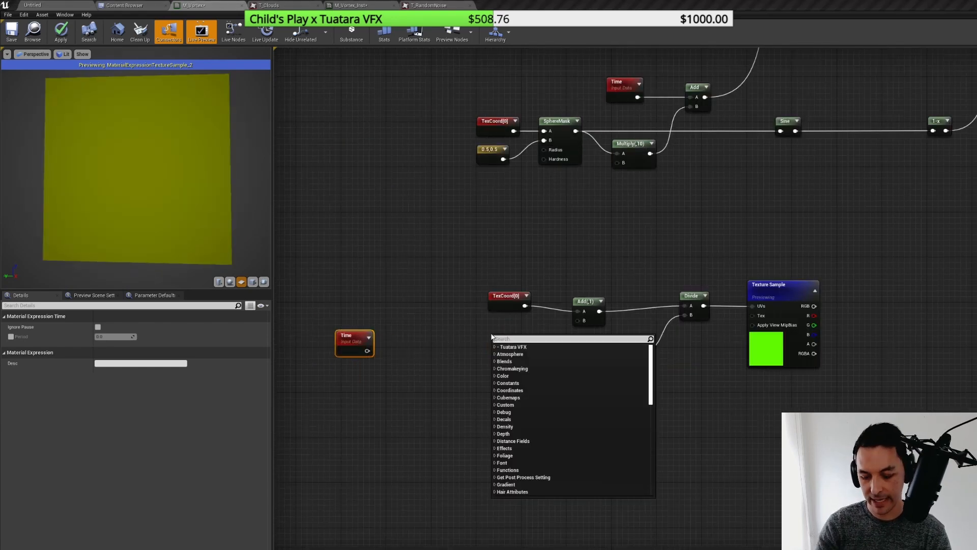
{"action": "type", "text": "cape"}
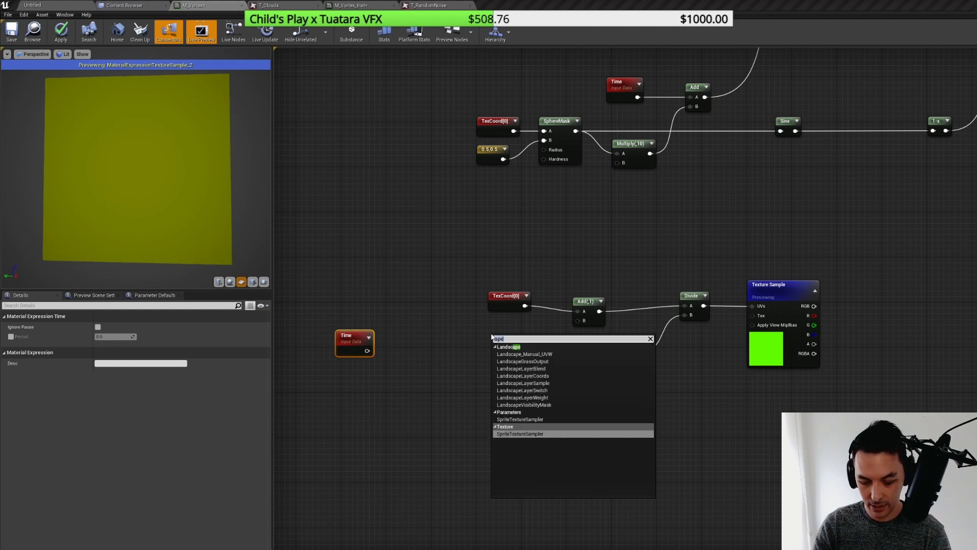
{"action": "key", "text": "BackSpace"}
{"action": "key", "text": "BackSpace"}
{"action": "key", "text": "BackSpace"}
{"action": "key", "text": "BackSpace"}
{"action": "type", "text": "appe"}
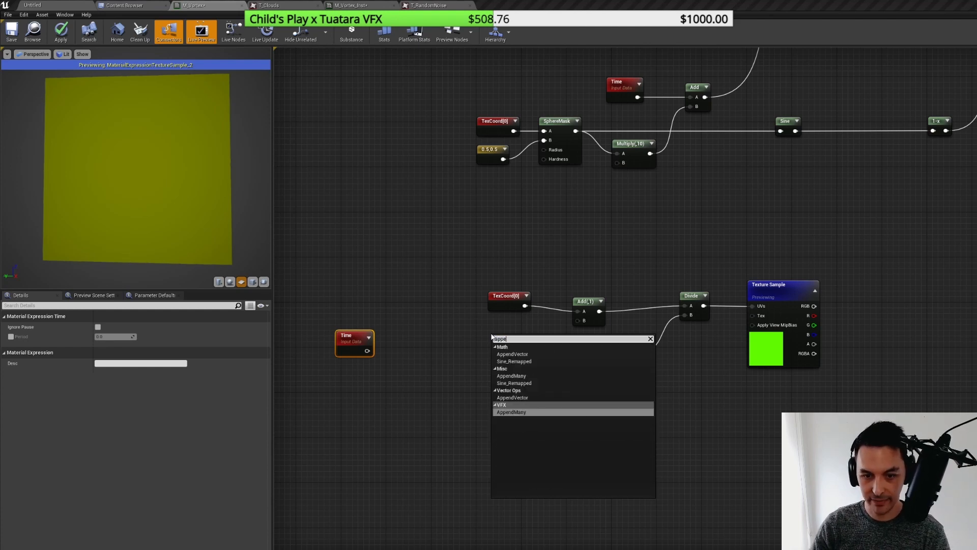
{"action": "key", "text": "Return"}
- Connect Time and a new constant of 0 to the Append's A and B inputs, and the Append output to the Add's B
{"action": "right_click_drag", "start_coordinate": [425, 376], "coordinate": [453, 367]}
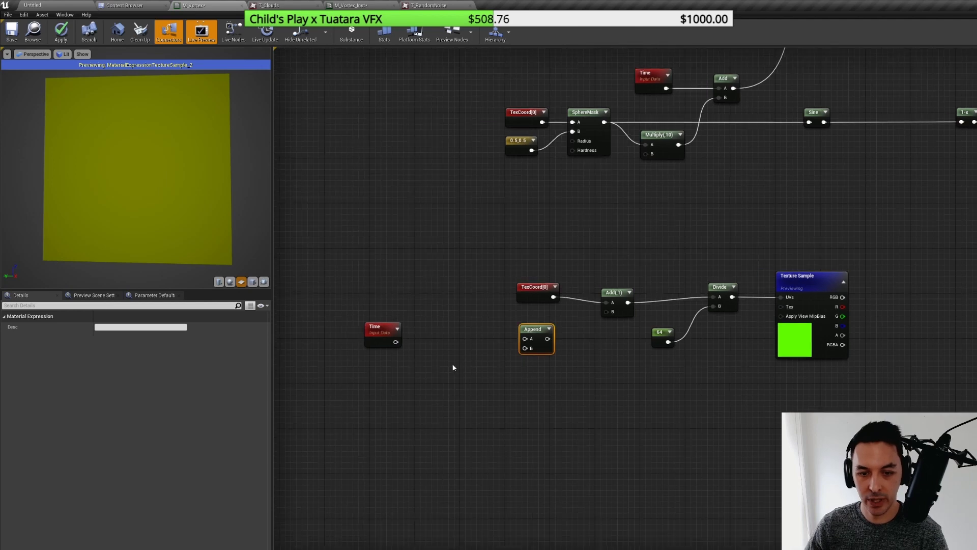
{"action": "left_click", "coordinate": [454, 367]}
{"action": "left_click_drag", "start_coordinate": [467, 378], "coordinate": [526, 348]}
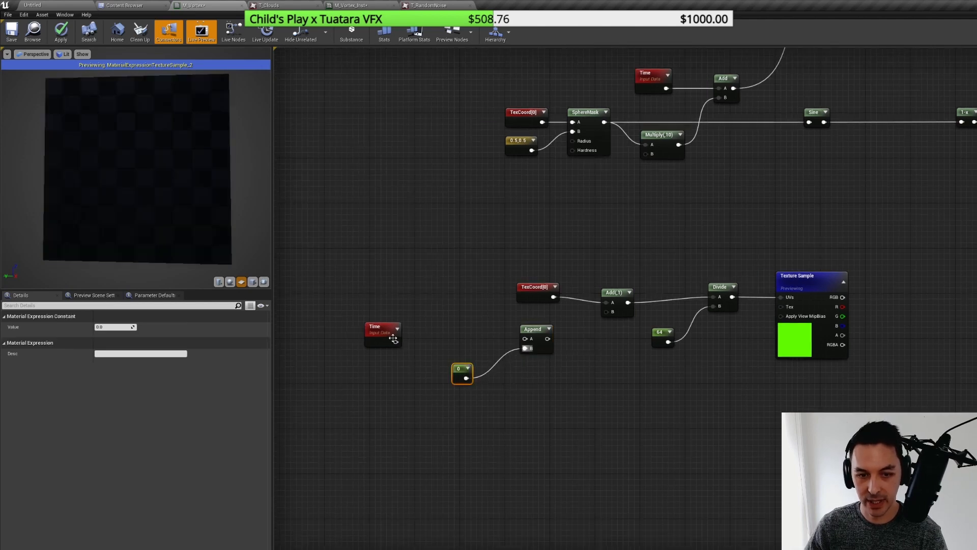
{"action": "left_click_drag", "start_coordinate": [396, 341], "coordinate": [606, 312]}
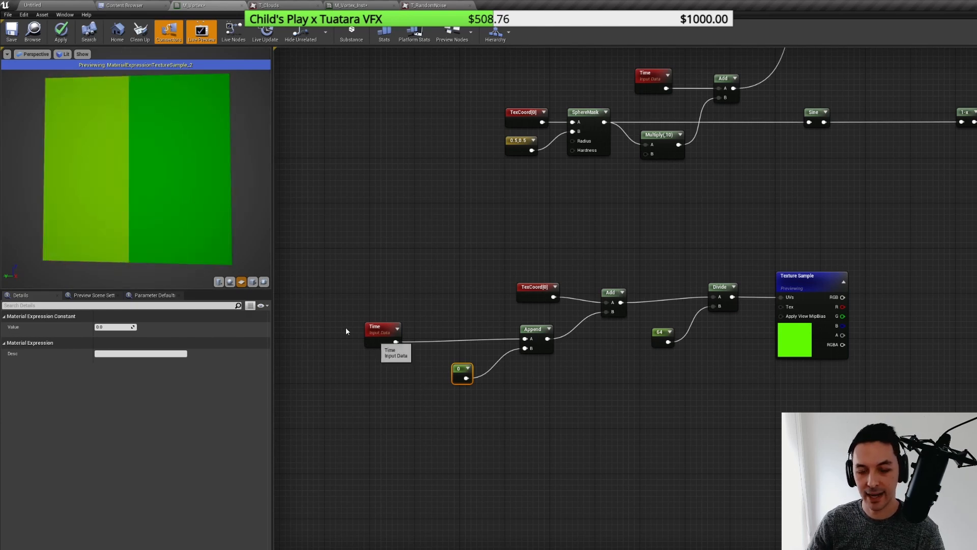
- Move the Time node farther from the Append and insert a Frac node between Time and the Append's A input
{"action": "left_click_drag", "start_coordinate": [379, 328], "coordinate": [347, 318]}
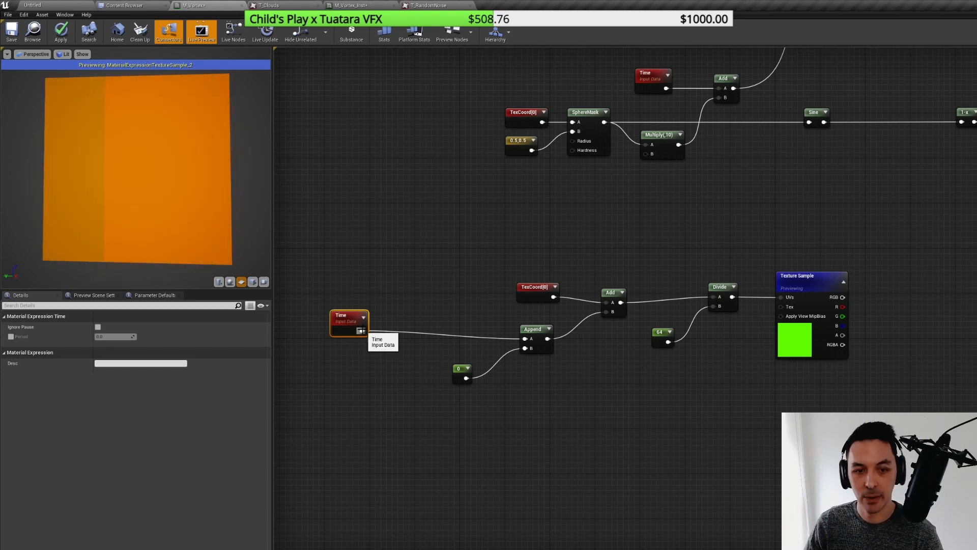
{"action": "left_click_drag", "start_coordinate": [361, 331], "coordinate": [400, 318]}
{"action": "type", "text": "frac"}
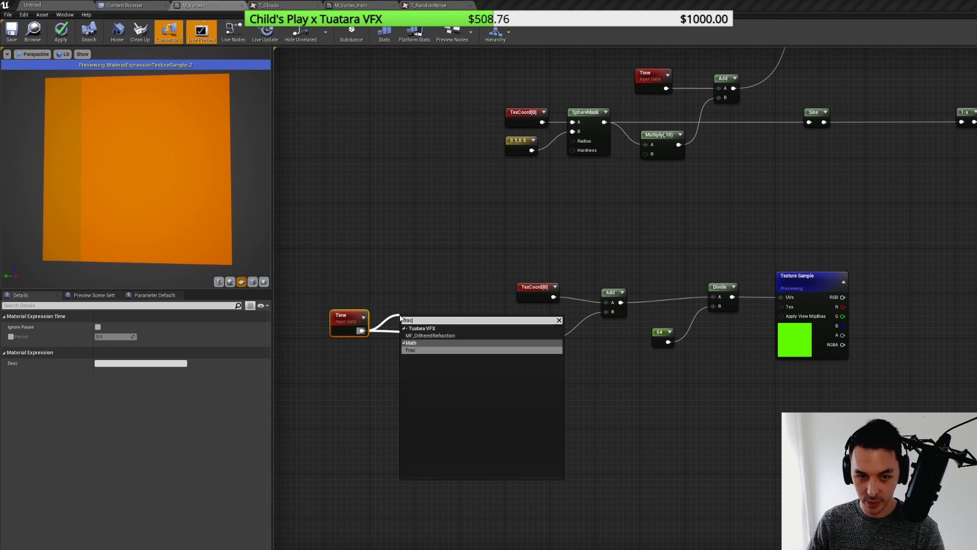
{"action": "key", "text": "Return"}
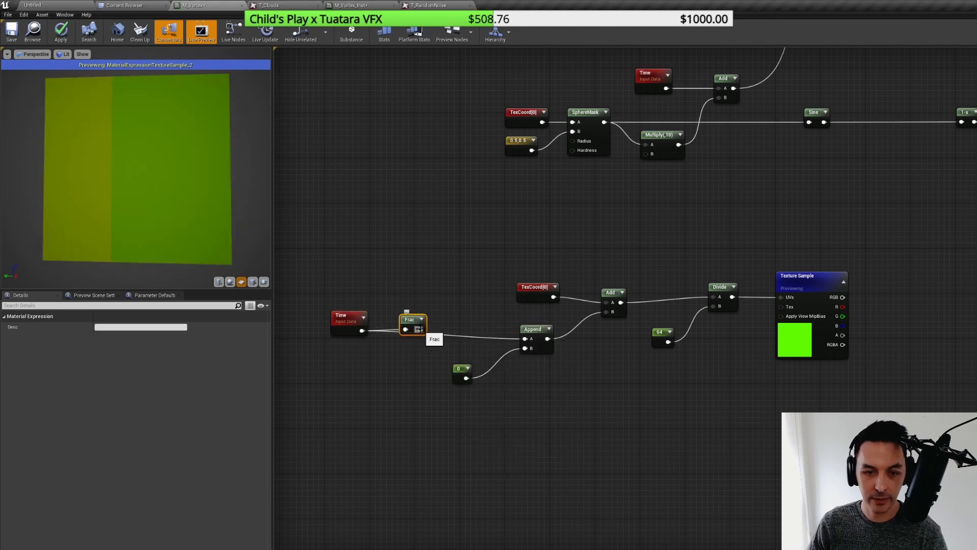
{"action": "left_click_drag", "start_coordinate": [421, 329], "coordinate": [528, 341]}
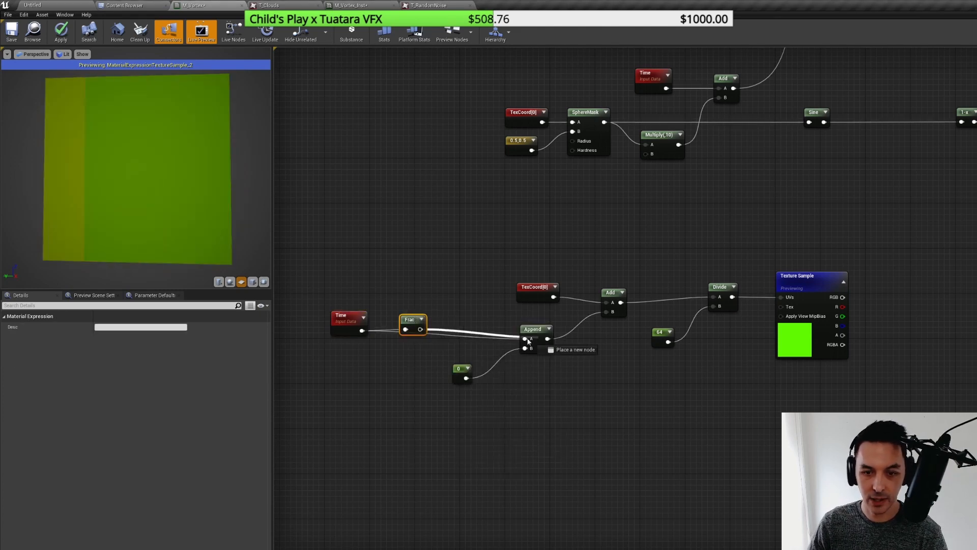
{"action": "left_click", "coordinate": [408, 350]}
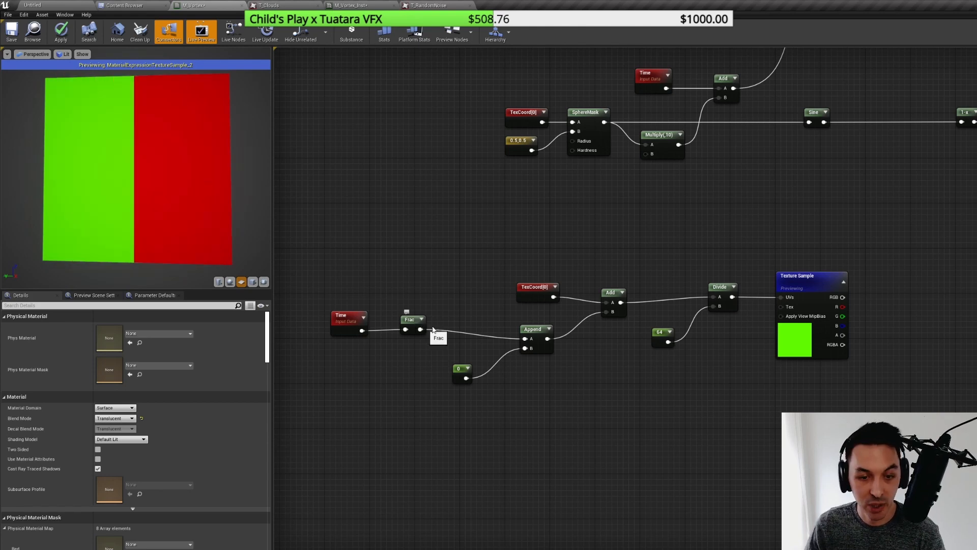
- Replace the Frac node with an Fmod node that takes Time in A and outputs to the Append's A input
{"action": "left_click", "coordinate": [412, 320]}
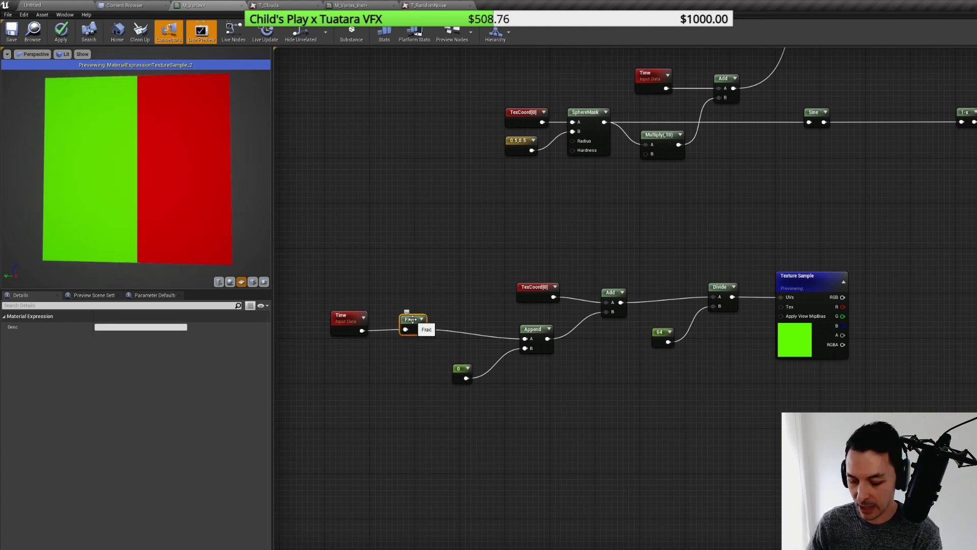
{"action": "key", "text": "Delete"}
{"action": "left_click_drag", "start_coordinate": [363, 332], "coordinate": [410, 331]}
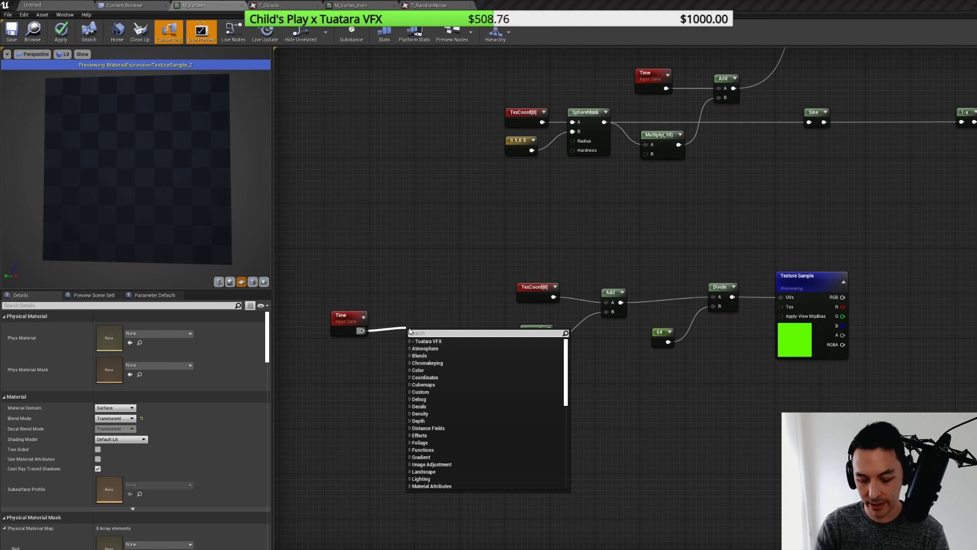
{"action": "type", "text": "fmod"}
{"action": "key", "text": "Return"}
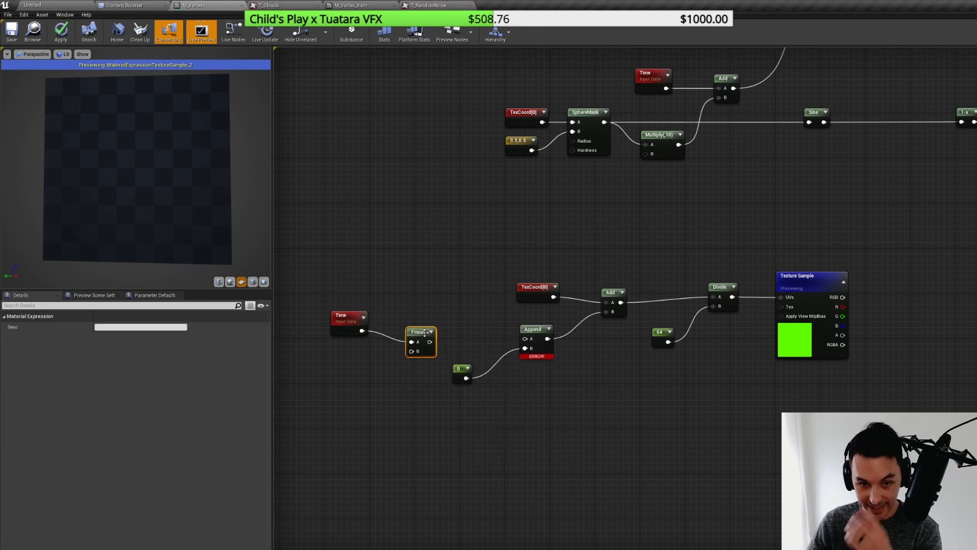
{"action": "left_click_drag", "start_coordinate": [431, 331], "coordinate": [527, 339]}
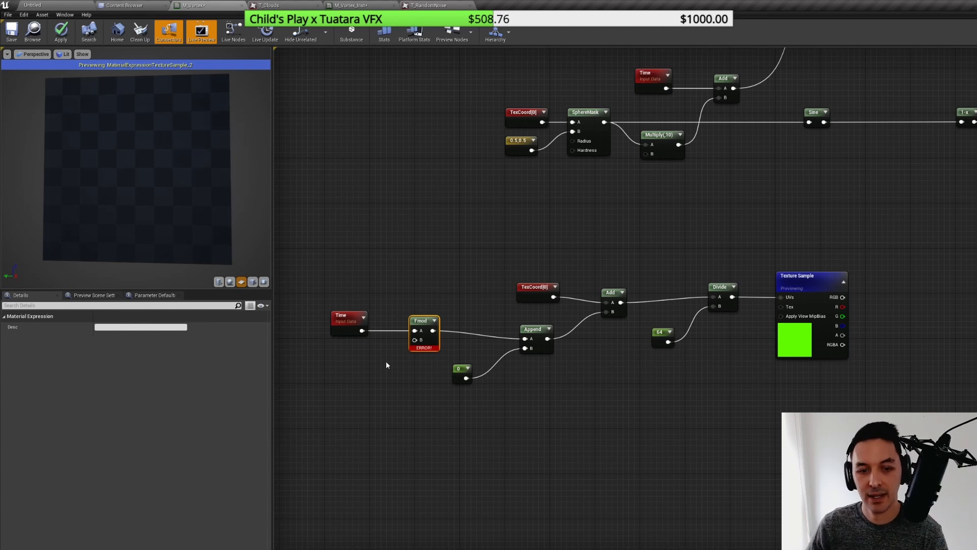
- Feed the Fmod's B input from a new constant, trying the values 1 and 2
{"action": "right_click_drag", "start_coordinate": [408, 314], "coordinate": [438, 312]}
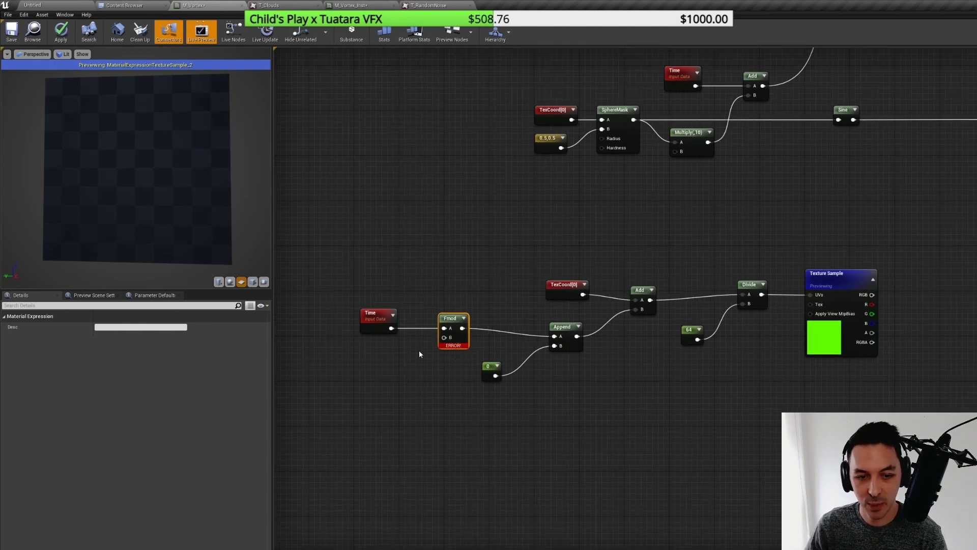
{"action": "right_click_drag", "start_coordinate": [420, 354], "coordinate": [437, 352]}
{"action": "left_click", "coordinate": [392, 350]}
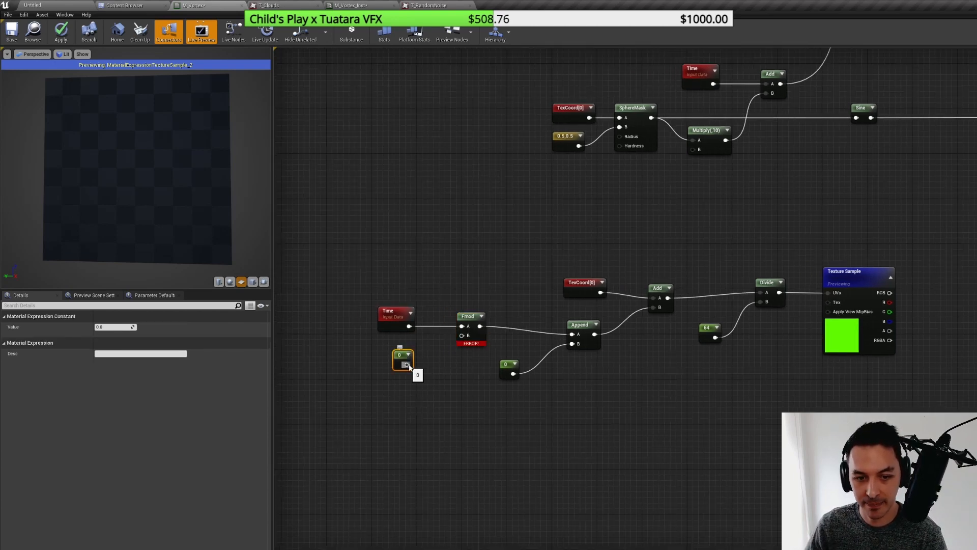
{"action": "left_click_drag", "start_coordinate": [409, 365], "coordinate": [461, 335]}
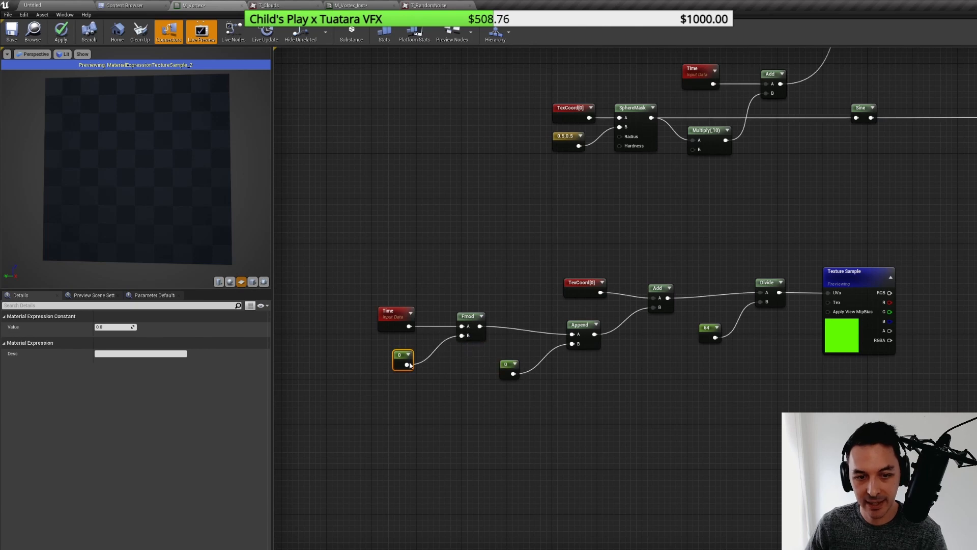
{"action": "left_click", "coordinate": [99, 327]}
{"action": "type", "text": "1"}
{"action": "key", "text": "Return"}
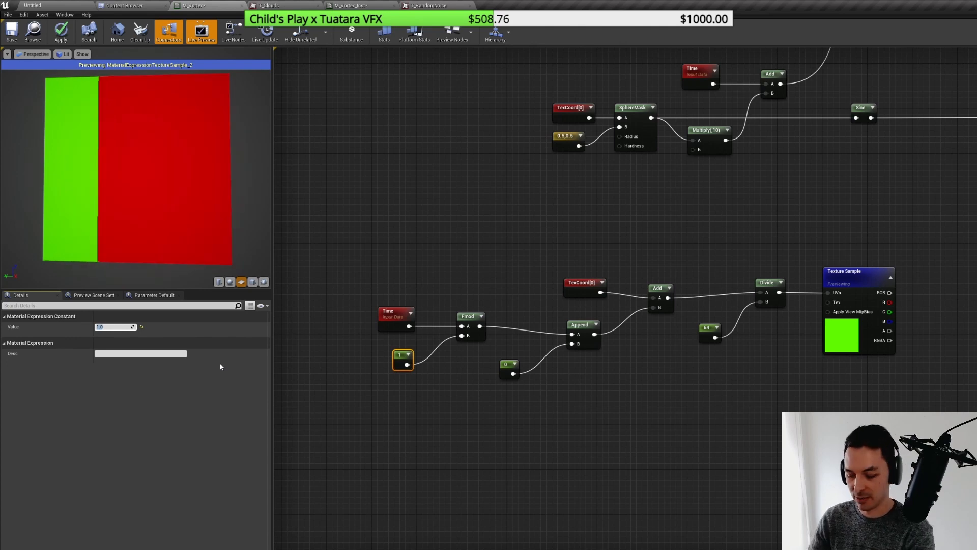
{"action": "type", "text": "2"}
{"action": "key", "text": "Return"}
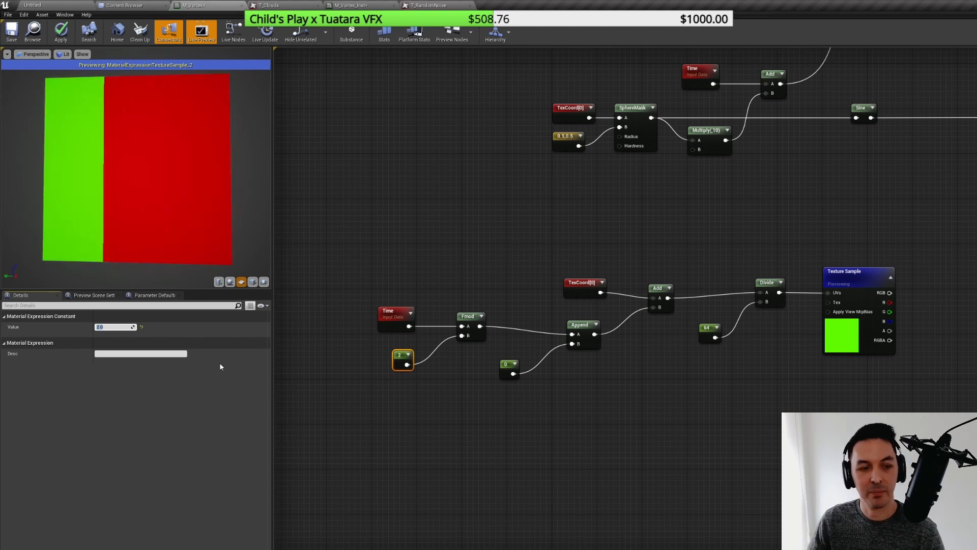
- Move the existing 64 constant below the Time node, connect it to the Fmod's B input and delete the constant of 2
{"action": "left_click_drag", "start_coordinate": [716, 337], "coordinate": [461, 335]}
{"action": "left_click", "coordinate": [401, 357]}
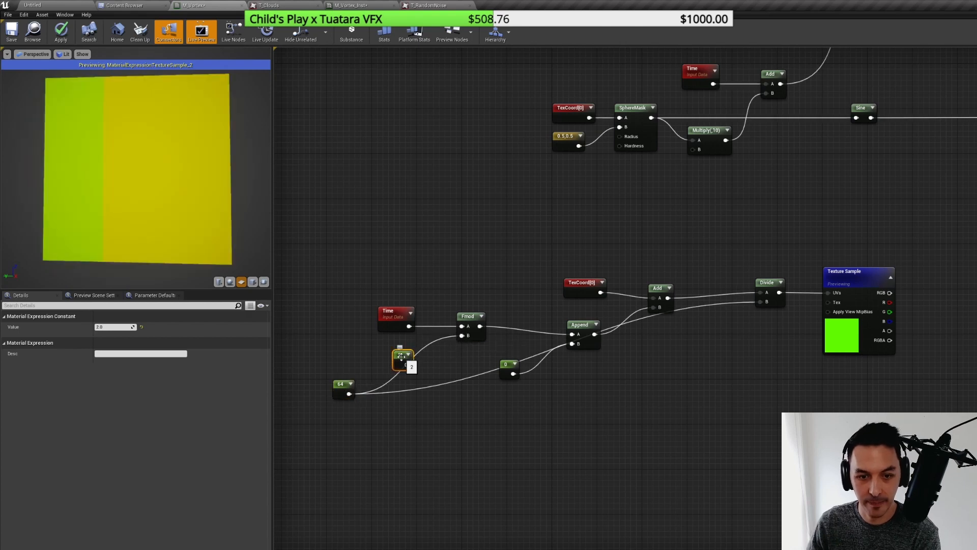
{"action": "key", "text": "Delete"}
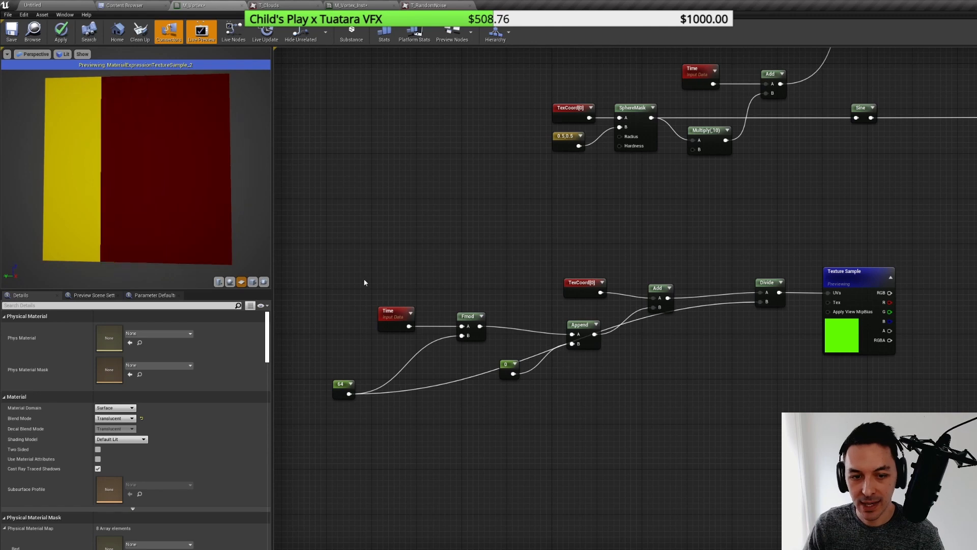
- Shift the Time and Fmod nodes away from the Append and place the 64 constant just below Time
{"action": "left_click", "coordinate": [388, 311]}
{"action": "left_click", "coordinate": [474, 317], "text": "ctrl"}
{"action": "left_click_drag", "start_coordinate": [475, 319], "coordinate": [436, 319]}
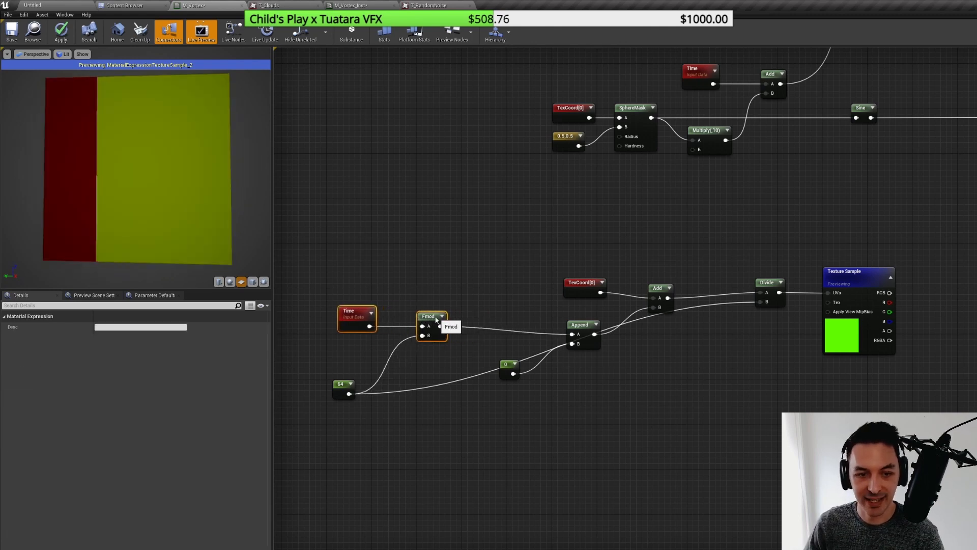
{"action": "left_click_drag", "start_coordinate": [344, 389], "coordinate": [338, 373]}
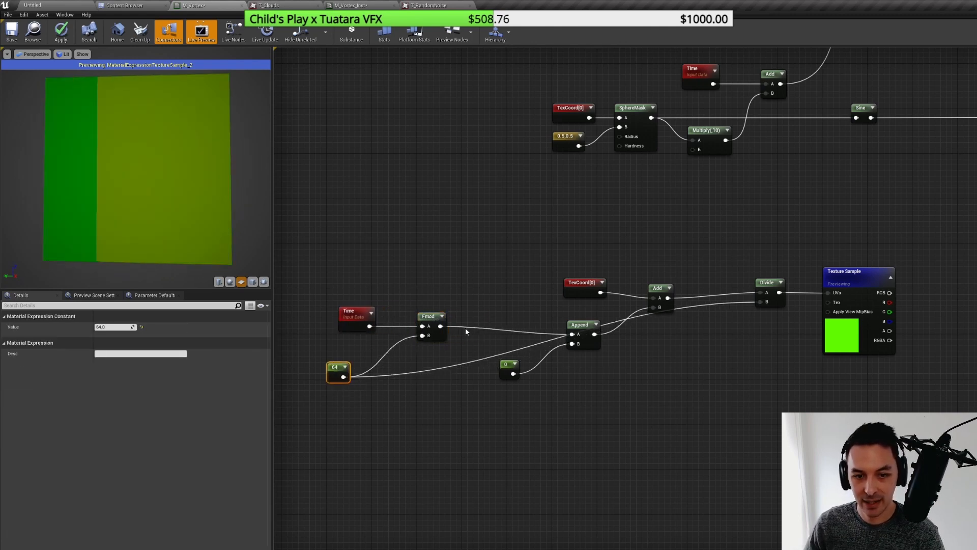
- Insert a Round node between the Fmod output and the Append's A input
{"action": "left_click_drag", "start_coordinate": [440, 326], "coordinate": [572, 334]}
{"action": "type", "text": "round"}
{"action": "key", "text": "Return"}
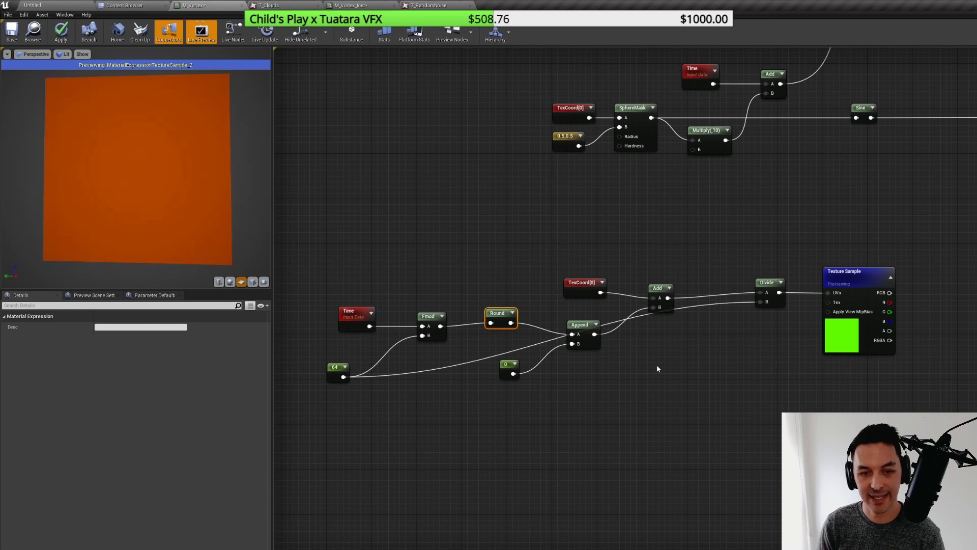
- Insert a Multiply node between the Time node and the Fmod's A input
{"action": "left_click_drag", "start_coordinate": [352, 311], "coordinate": [374, 305]}
{"action": "type", "text": "mult"}
{"action": "key", "text": "Return"}
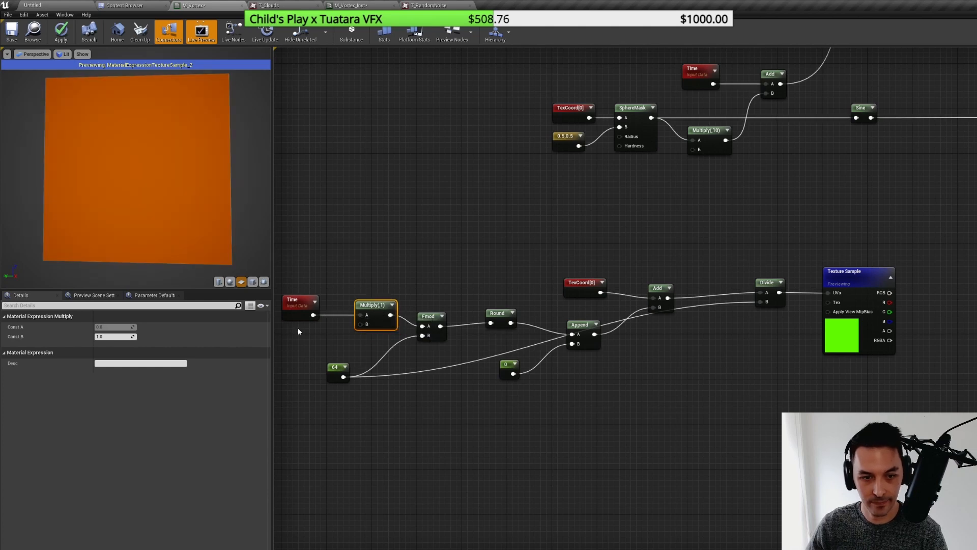
- Create a scalar parameter named Speed, connect it to the Multiply's B input and set its default value to 1.5
{"action": "left_click", "coordinate": [298, 328]}
{"action": "type", "text": "Speed"}
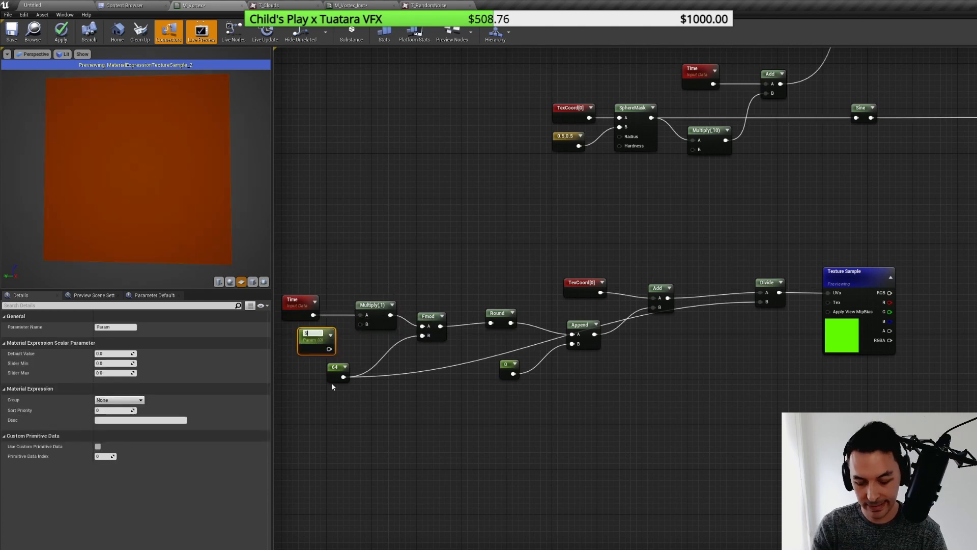
{"action": "key", "text": "Return"}
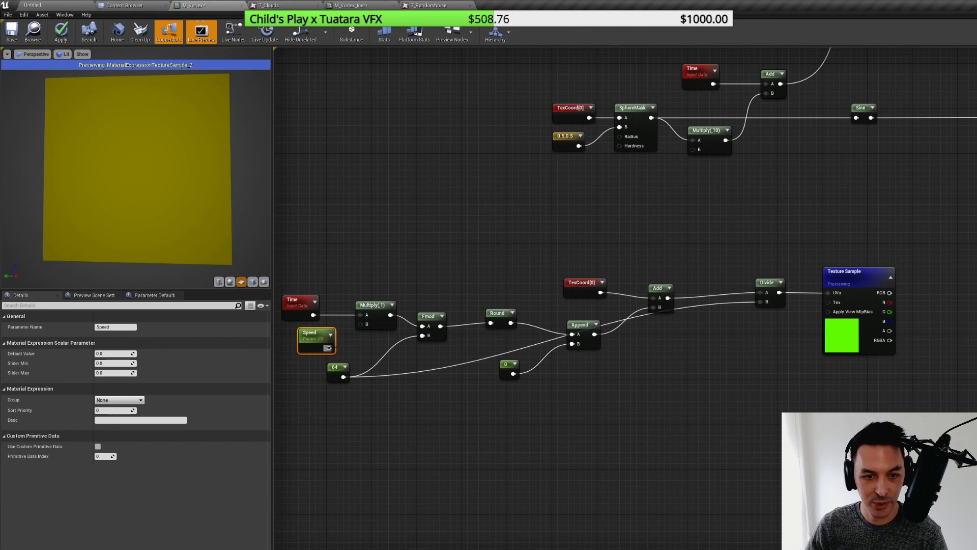
{"action": "left_click_drag", "start_coordinate": [330, 348], "coordinate": [360, 324]}
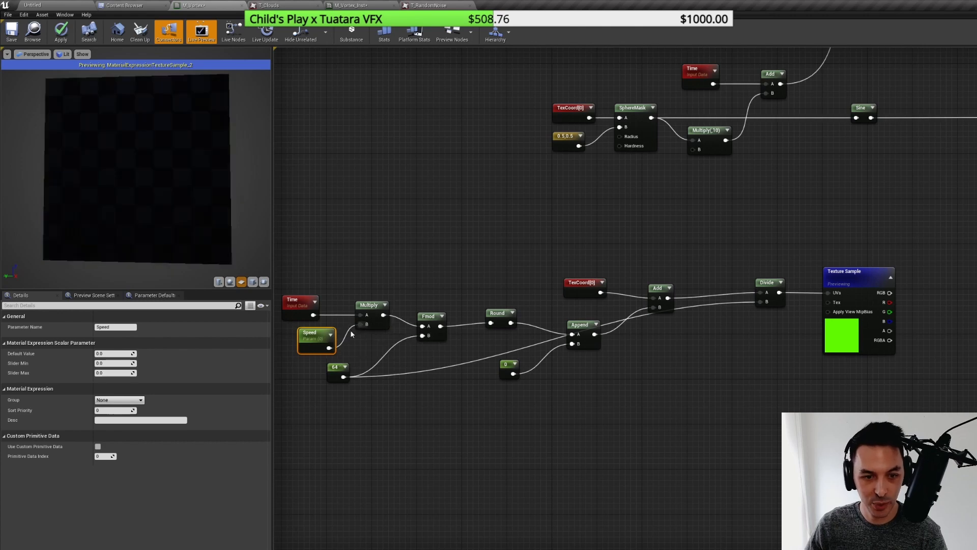
{"action": "left_click", "coordinate": [121, 354]}
{"action": "type", "text": "1.5"}
{"action": "key", "text": "Return"}
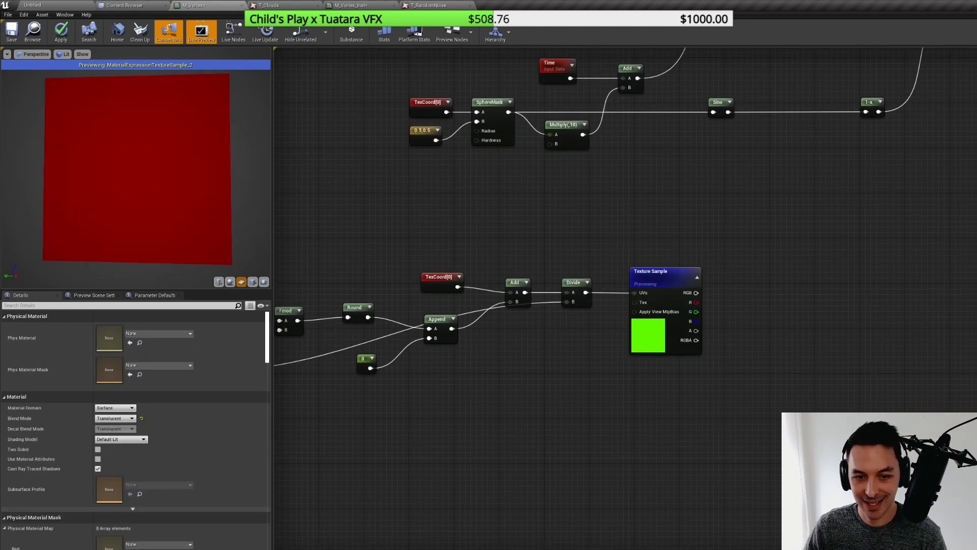
- Align the Round and Append nodes with the Fmod and move the 0 and 64 constants closer to the row
{"action": "right_click_drag", "start_coordinate": [362, 312], "coordinate": [542, 300]}
{"action": "left_click_drag", "start_coordinate": [542, 300], "coordinate": [542, 304]}
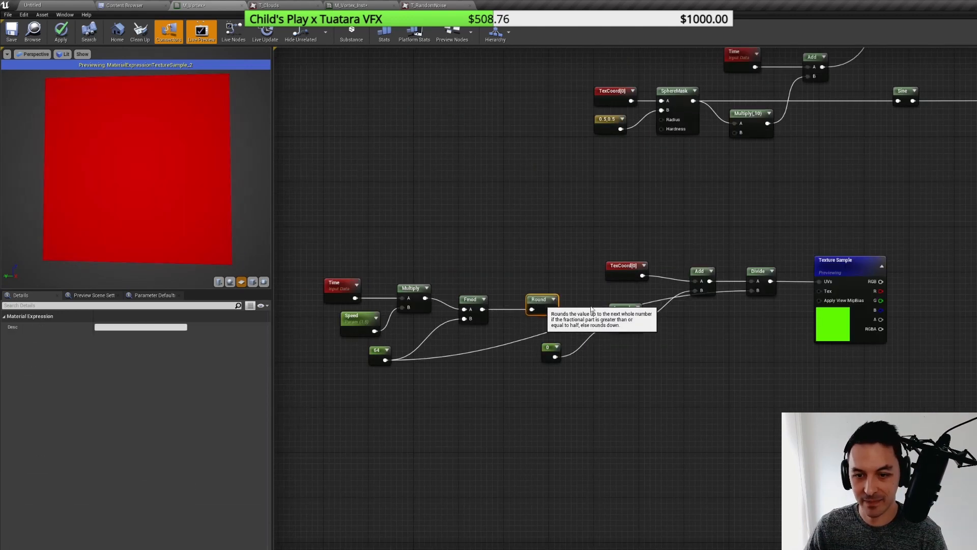
{"action": "left_click_drag", "start_coordinate": [618, 315], "coordinate": [605, 304]}
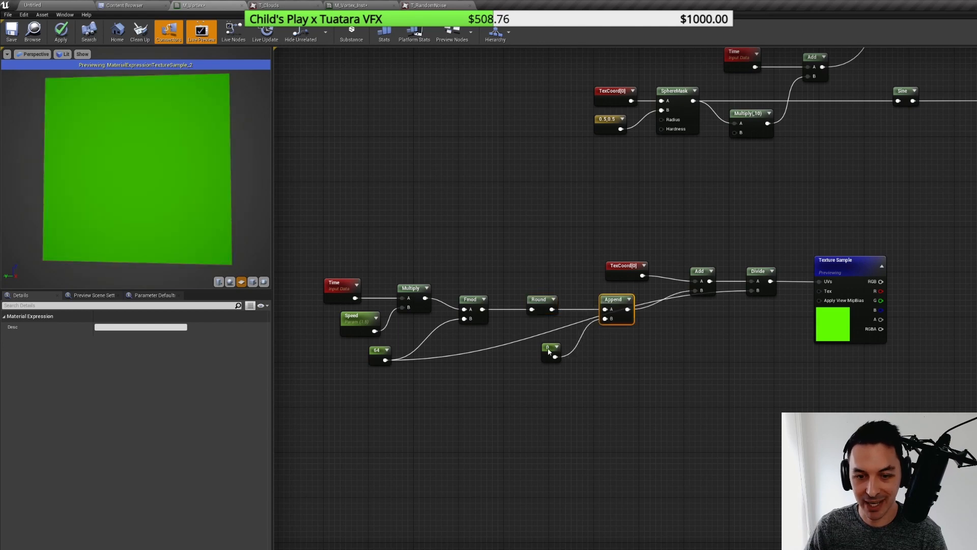
{"action": "left_click_drag", "start_coordinate": [549, 351], "coordinate": [537, 334]}
{"action": "right_click_drag", "start_coordinate": [477, 377], "coordinate": [518, 378]}
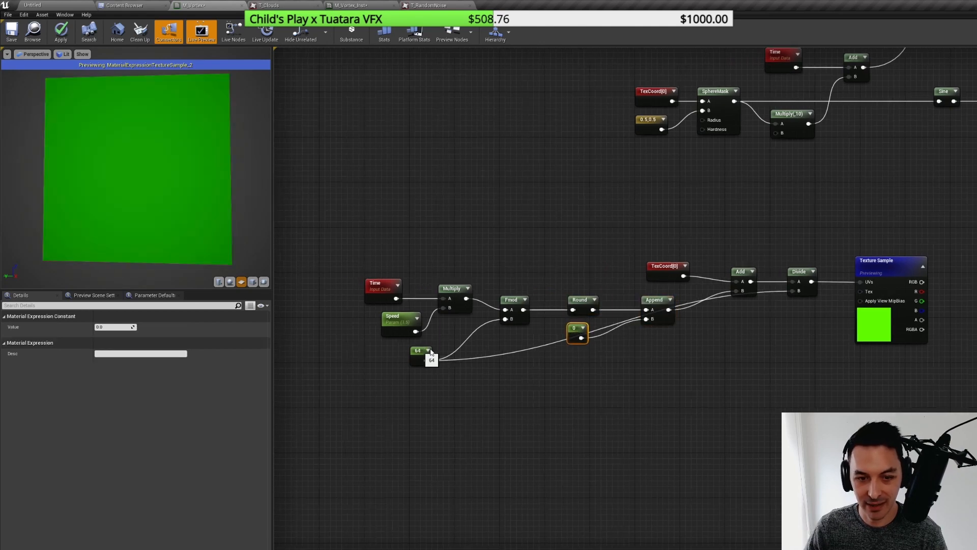
{"action": "left_click_drag", "start_coordinate": [430, 351], "coordinate": [449, 348]}
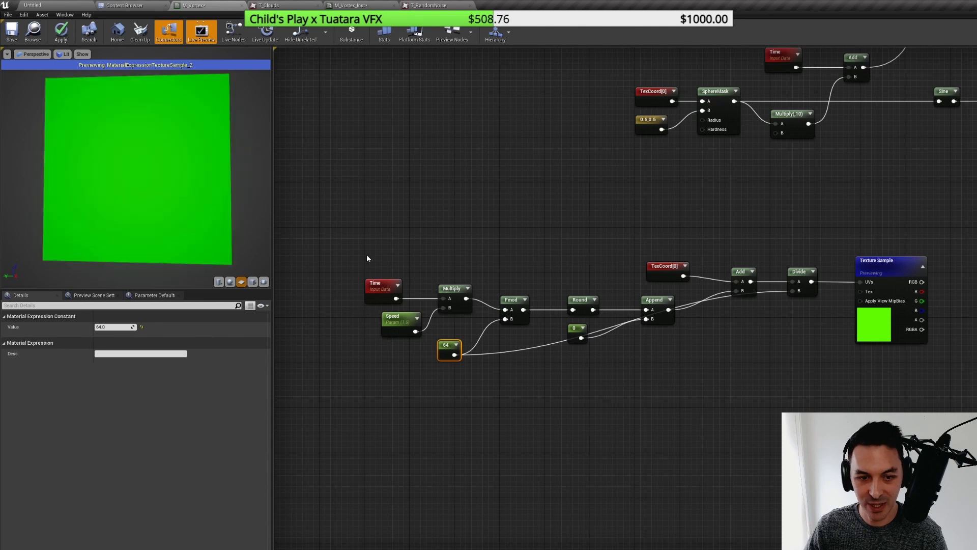
- Line up the Time, Speed and Multiply group with the Fmod, and the TexCoord with the Add node
{"action": "left_click_drag", "start_coordinate": [367, 255], "coordinate": [460, 331]}
{"action": "left_click_drag", "start_coordinate": [456, 291], "coordinate": [457, 303]}
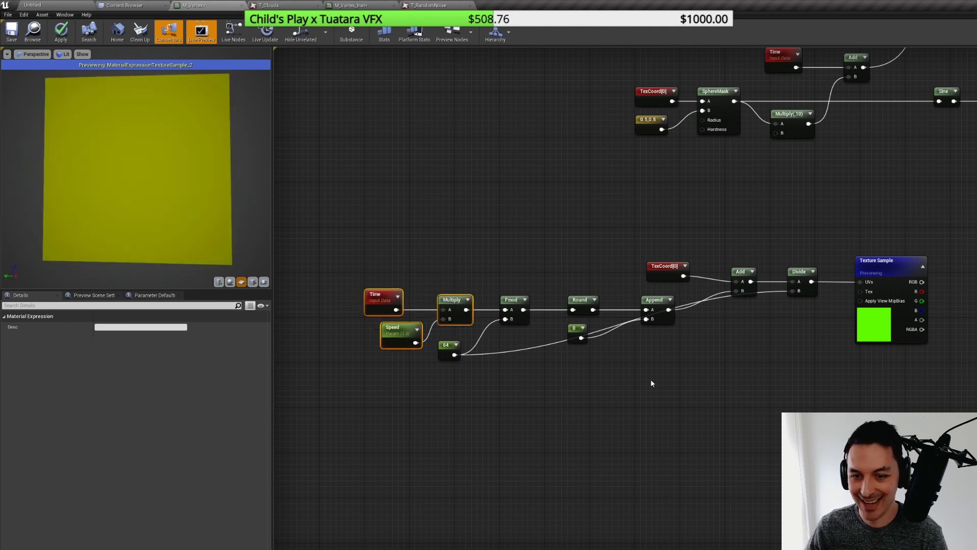
{"action": "right_click_drag", "start_coordinate": [713, 365], "coordinate": [556, 344]}
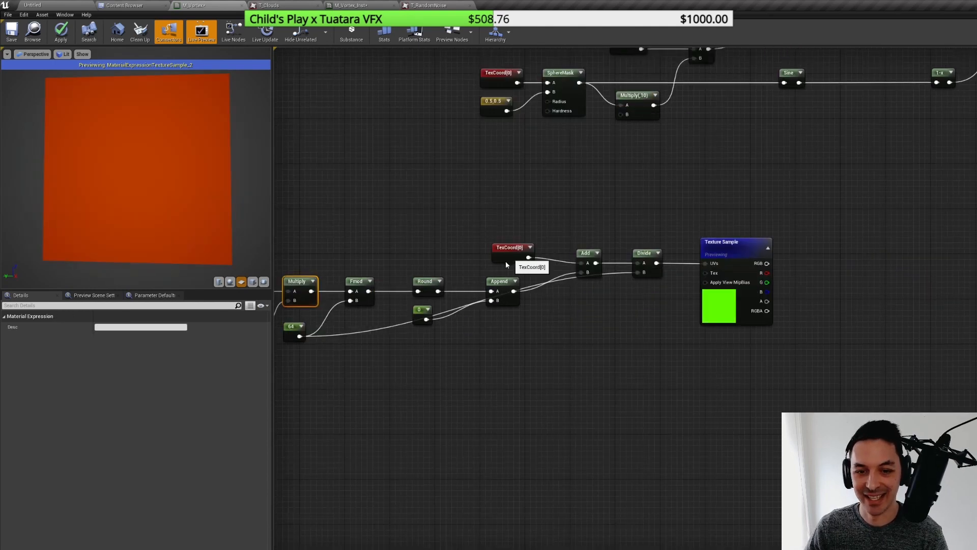
{"action": "left_click_drag", "start_coordinate": [507, 265], "coordinate": [501, 270]}
{"action": "left_click_drag", "start_coordinate": [580, 232], "coordinate": [701, 311]}
{"action": "left_click", "coordinate": [673, 347]}
- Add a SphereMask node to the right of the noise Texture Sample, slightly above it
{"action": "right_click_drag", "start_coordinate": [766, 346], "coordinate": [571, 338]}
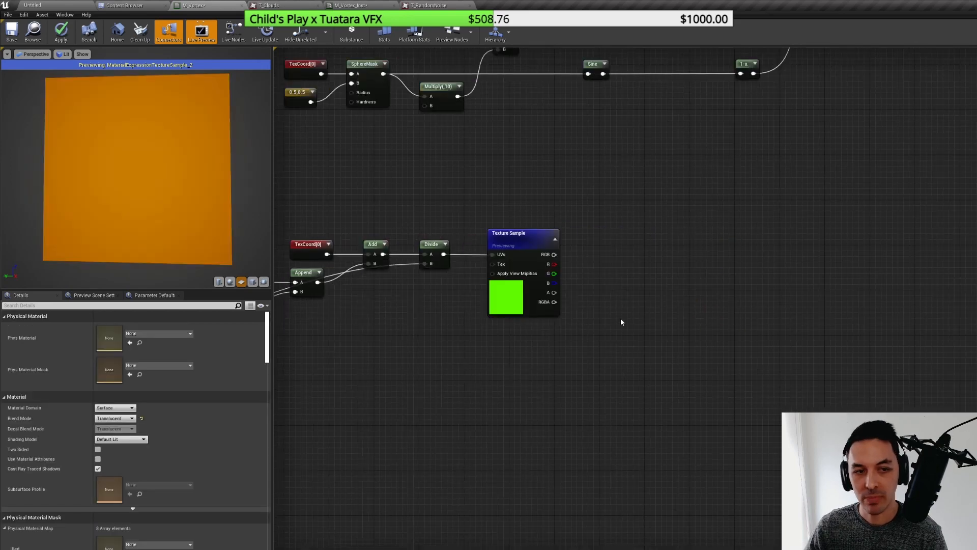
{"action": "right_click", "coordinate": [612, 275]}
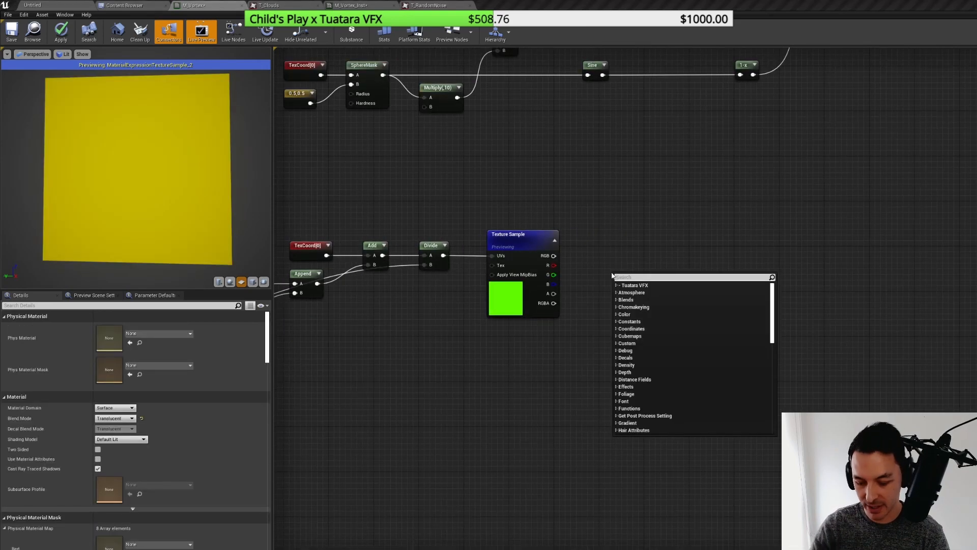
{"action": "type", "text": "sphere"}
{"action": "key", "text": "Return"}
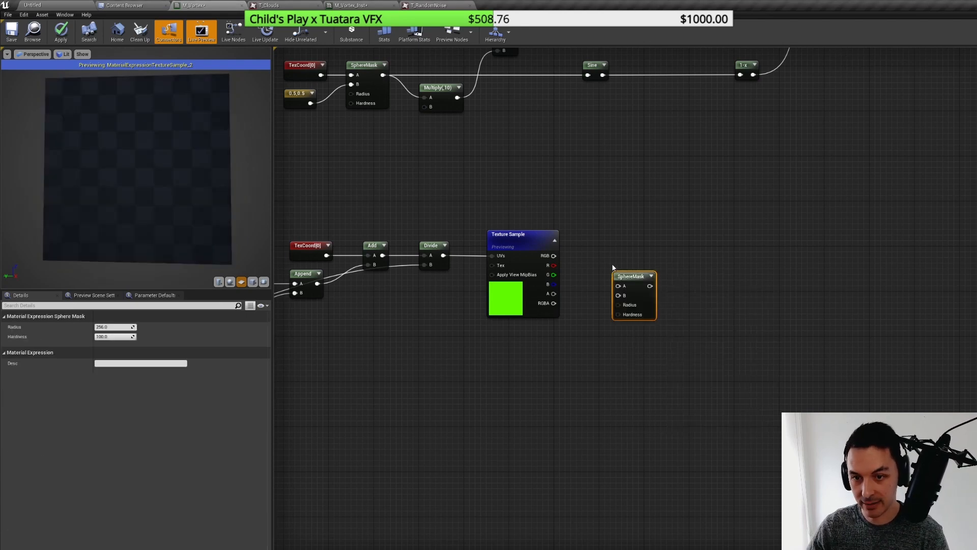
{"action": "left_click_drag", "start_coordinate": [629, 276], "coordinate": [649, 206]}
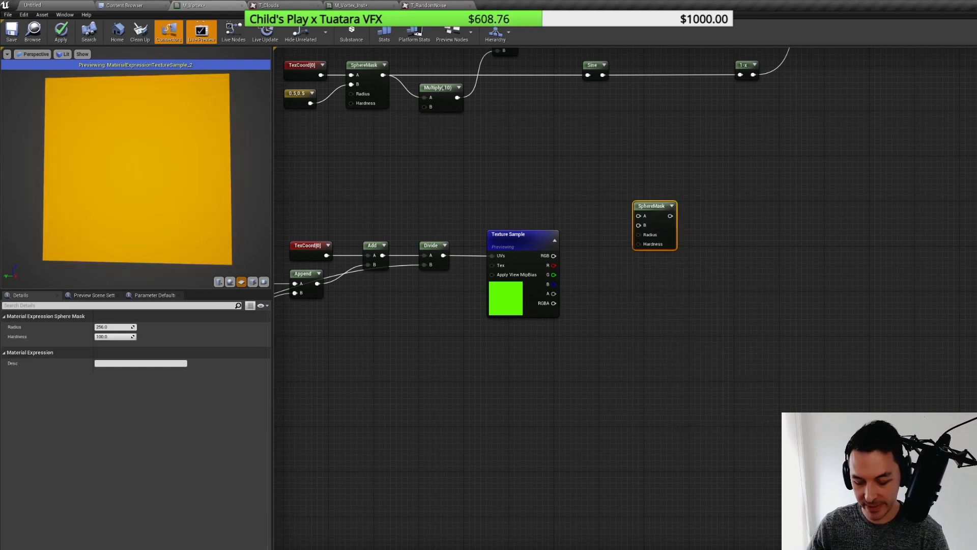
- Add a TexCoord node above the Texture Sample, connect it to the new SphereMask's A input and preview the SphereMask
{"action": "right_click_drag", "start_coordinate": [547, 179], "coordinate": [513, 197]}
{"action": "key", "text": "u"}
{"action": "left_click", "coordinate": [502, 185]}
{"action": "left_click_drag", "start_coordinate": [540, 200], "coordinate": [672, 254]}
{"action": "right_click", "coordinate": [618, 226]}
{"action": "left_click", "coordinate": [634, 224]}
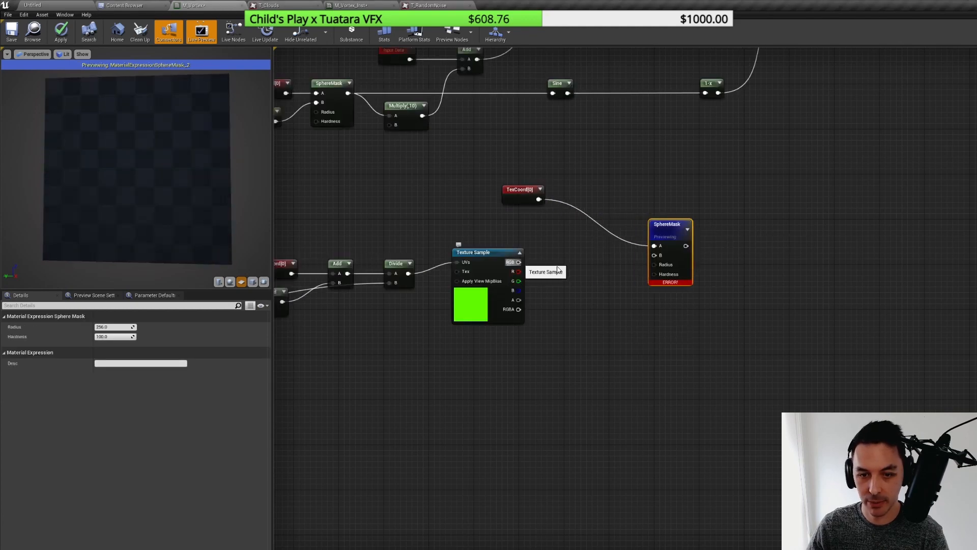
- Add an R G component mask after the noise Texture Sample's RGB output and feed it into the SphereMask's B input
{"action": "left_click_drag", "start_coordinate": [519, 262], "coordinate": [655, 255]}
{"action": "type", "text": "mask"}
{"action": "key", "text": "Return"}
{"action": "left_click_drag", "start_coordinate": [667, 224], "coordinate": [661, 219]}
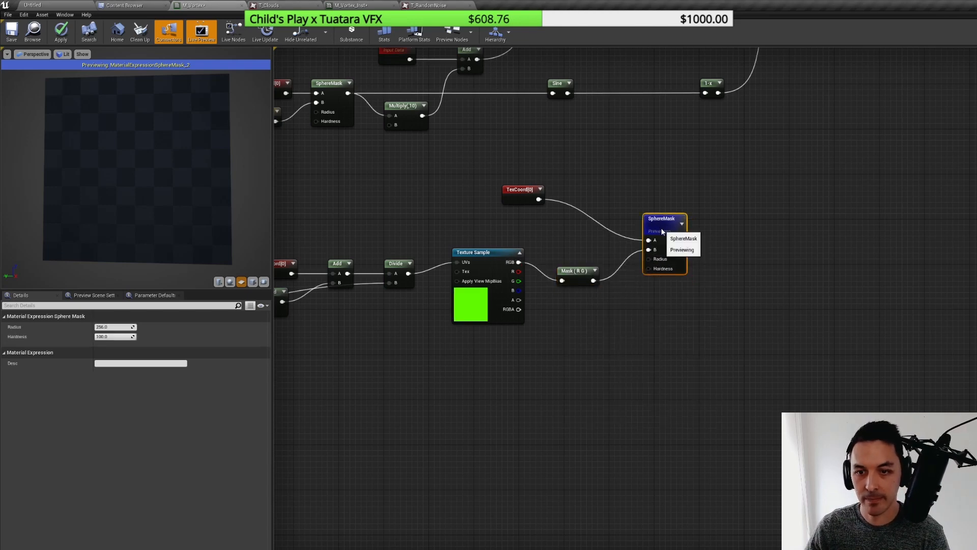
- Set the SphereMask's radius to 0.2 and hardness to 0
{"action": "left_click", "coordinate": [114, 327]}
{"action": "type", "text": "0.2"}
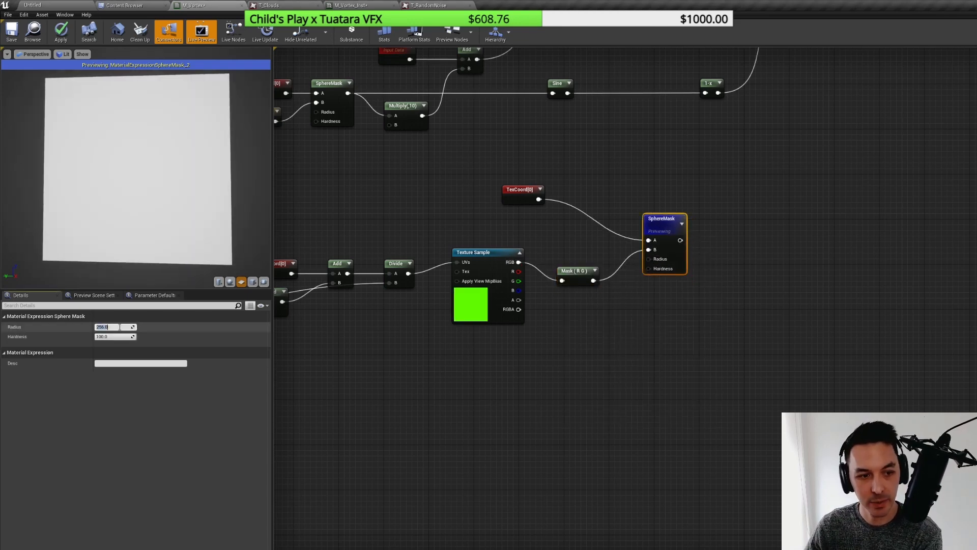
{"action": "key", "text": "Tab"}
{"action": "type", "text": "0"}
{"action": "key", "text": "Return"}
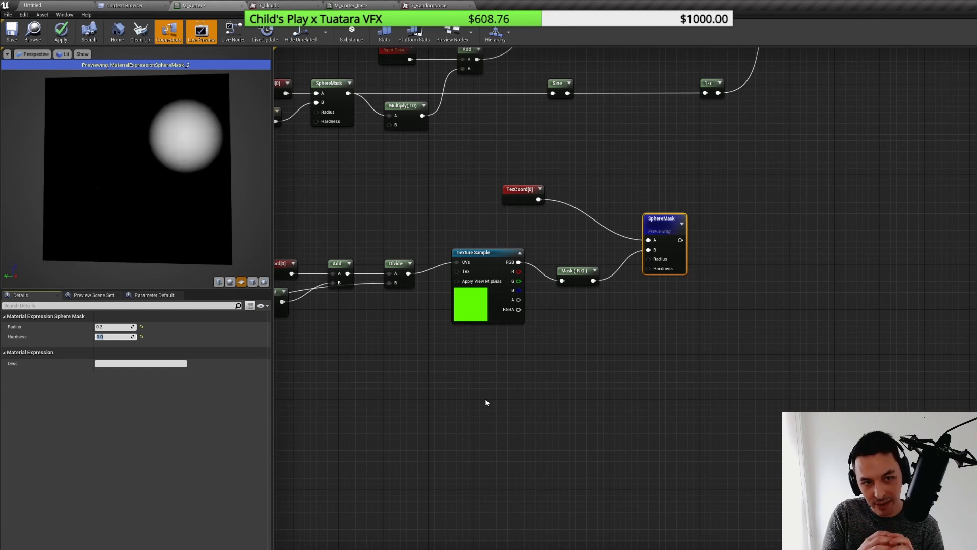
- Align the Texture Sample, Mask and SphereMask nodes in a row and move the SphereMask's TexCoord closer above the Mask
{"action": "right_click_drag", "start_coordinate": [401, 334], "coordinate": [590, 312]}
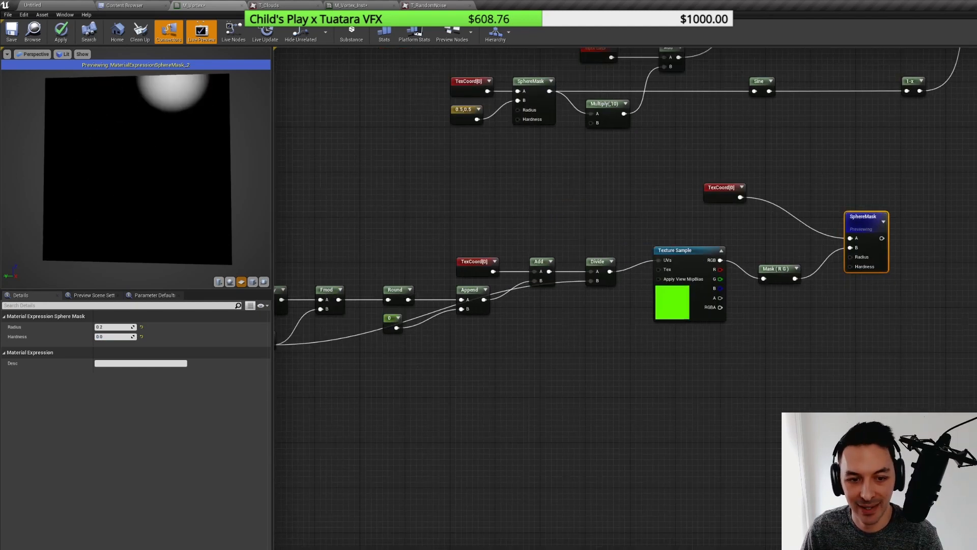
{"action": "right_click_drag", "start_coordinate": [164, 251], "coordinate": [315, 224]}
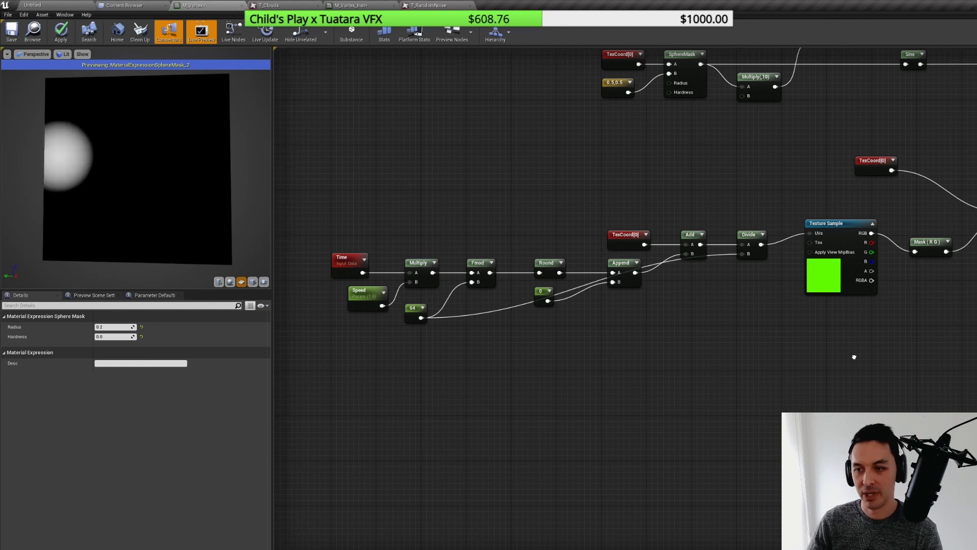
{"action": "right_click_drag", "start_coordinate": [854, 357], "coordinate": [789, 359]}
{"action": "left_click_drag", "start_coordinate": [759, 280], "coordinate": [752, 290]}
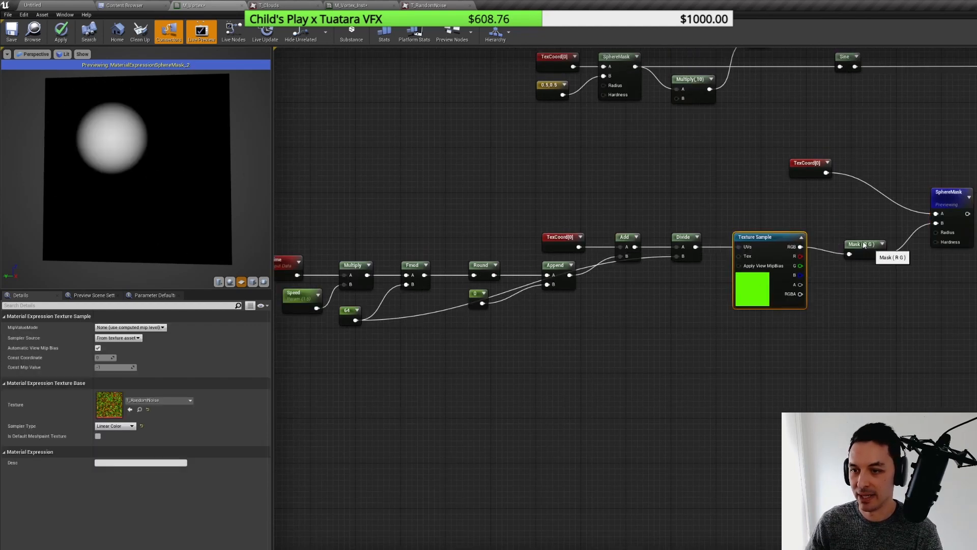
{"action": "left_click_drag", "start_coordinate": [864, 244], "coordinate": [854, 237]}
{"action": "left_click_drag", "start_coordinate": [950, 193], "coordinate": [933, 181]}
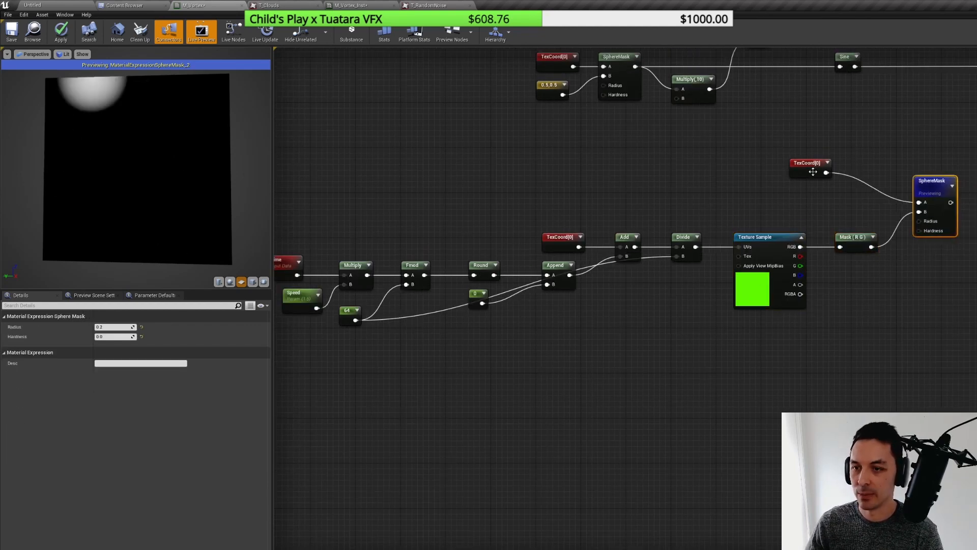
{"action": "left_click_drag", "start_coordinate": [813, 171], "coordinate": [855, 190]}
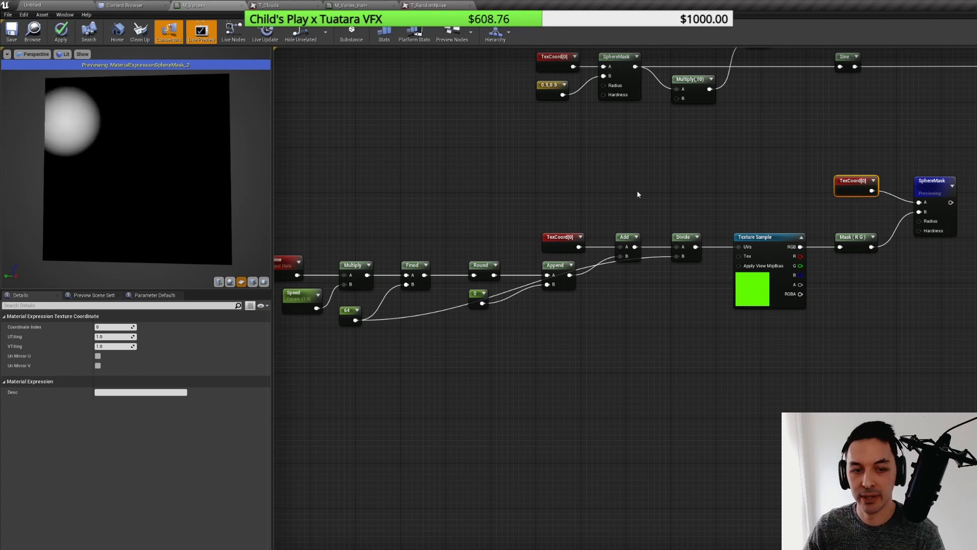
- Line up the Speed parameter under Time and move both nodes closer to the Multiply
{"action": "right_click_drag", "start_coordinate": [306, 298], "coordinate": [416, 292]}
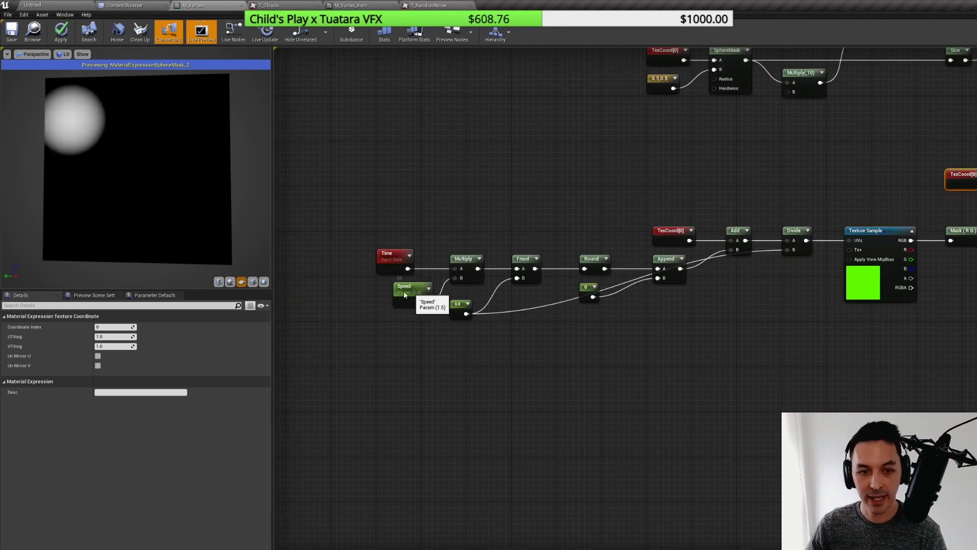
{"action": "left_click_drag", "start_coordinate": [405, 294], "coordinate": [392, 294]}
{"action": "left_click_drag", "start_coordinate": [342, 224], "coordinate": [413, 325]}
{"action": "left_click_drag", "start_coordinate": [392, 265], "coordinate": [402, 265]}
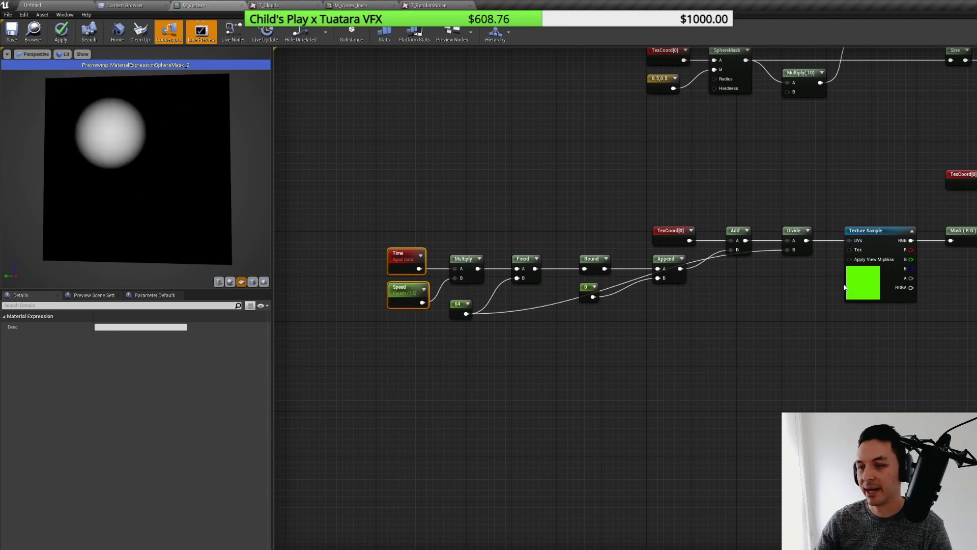
- Shift the whole node chain from Time through Divide slightly closer to the noise Texture Sample
{"action": "right_click_drag", "start_coordinate": [808, 302], "coordinate": [710, 307]}
{"action": "left_click_drag", "start_coordinate": [323, 179], "coordinate": [698, 373]}
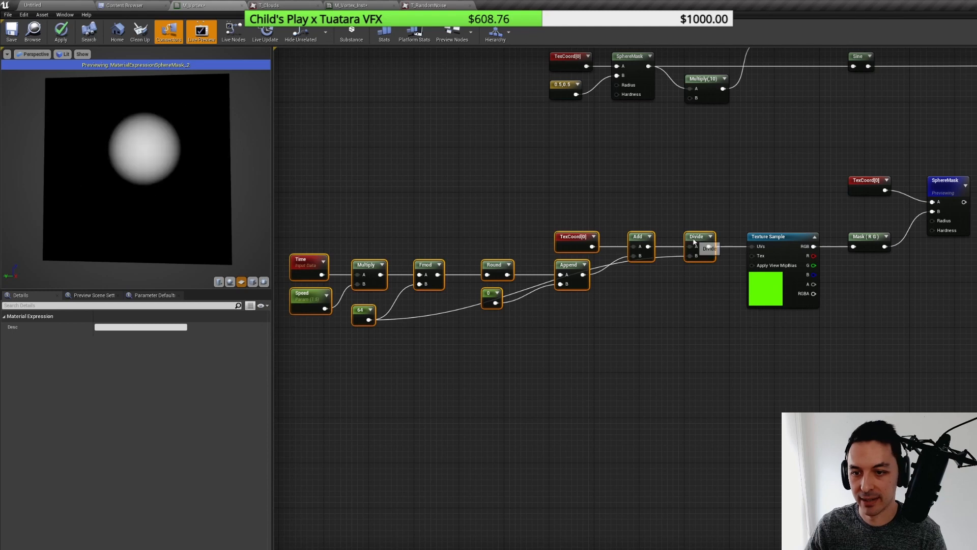
{"action": "left_click_drag", "start_coordinate": [690, 237], "coordinate": [701, 238]}
{"action": "right_click_drag", "start_coordinate": [915, 283], "coordinate": [962, 284]}
{"action": "left_click", "coordinate": [742, 330]}
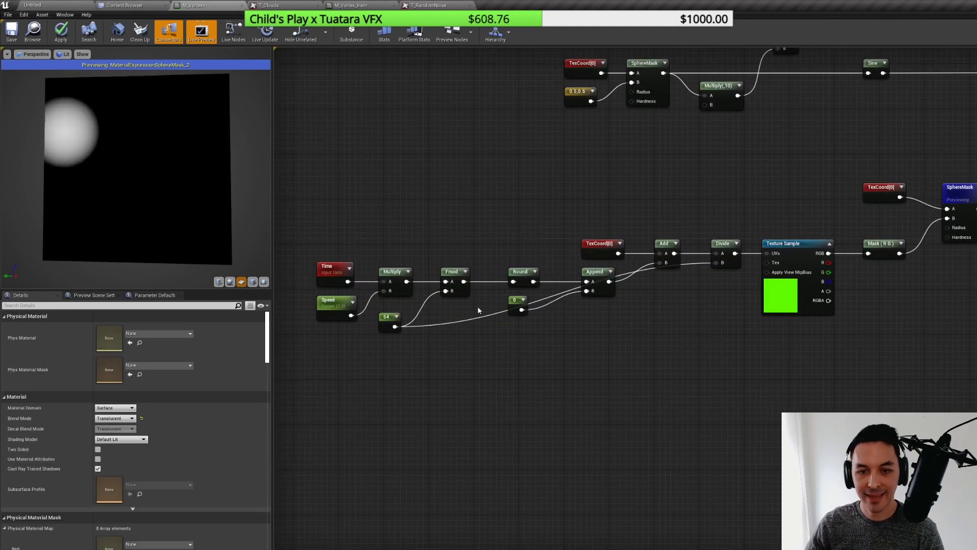
- Make room by moving the chain up to the Add away from the Divide, and insert a second Add node in the gap
{"action": "left_click_drag", "start_coordinate": [457, 361], "coordinate": [461, 356]}
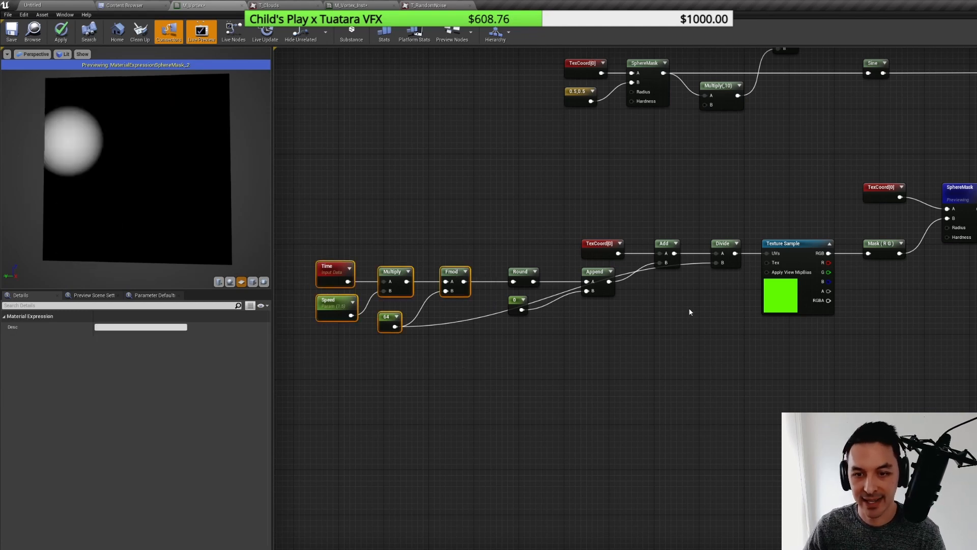
{"action": "right_click_drag", "start_coordinate": [689, 310], "coordinate": [574, 318]}
{"action": "right_click_drag", "start_coordinate": [462, 247], "coordinate": [616, 250]}
{"action": "left_click_drag", "start_coordinate": [331, 225], "coordinate": [709, 393]}
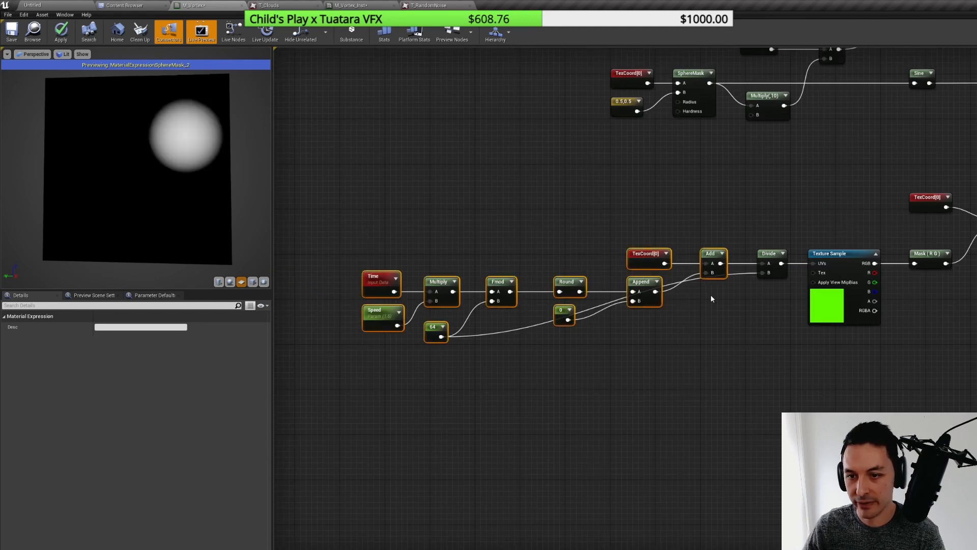
{"action": "left_click_drag", "start_coordinate": [715, 255], "coordinate": [768, 265]}
{"action": "left_click", "coordinate": [692, 250]}
{"action": "key", "text": "a"}
{"action": "left_click", "coordinate": [692, 250]}
- Create an AppendVector node below the new Add and connect its output to the Add's B input
{"action": "right_click", "coordinate": [652, 315]}
{"action": "type", "text": "app"}
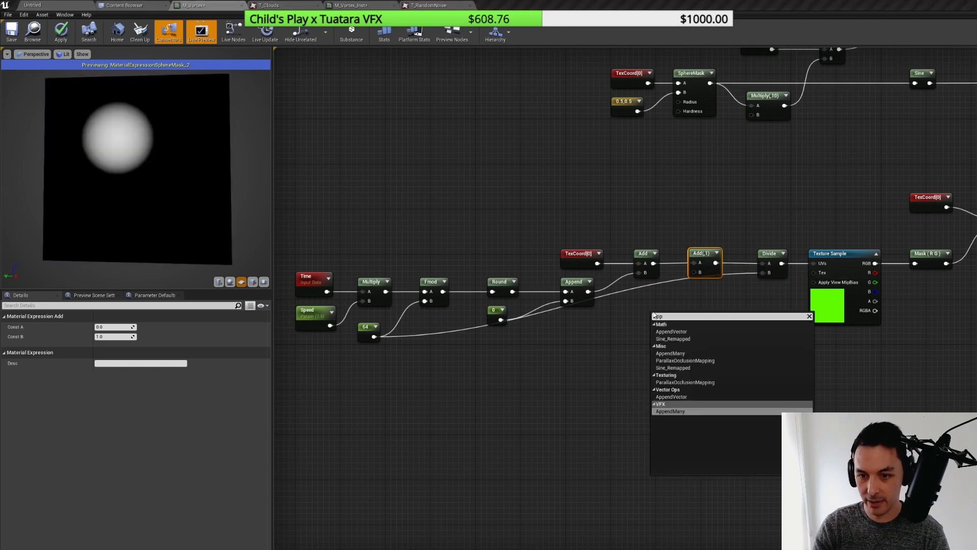
{"action": "key", "text": "Up"}
{"action": "key", "text": "Return"}
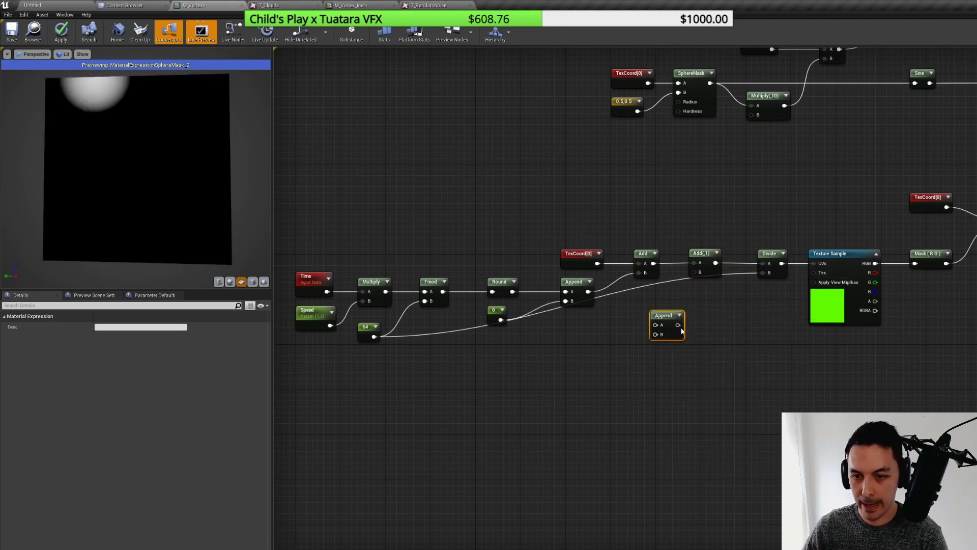
{"action": "left_click_drag", "start_coordinate": [679, 324], "coordinate": [711, 267]}
{"action": "left_click_drag", "start_coordinate": [676, 301], "coordinate": [695, 273]}
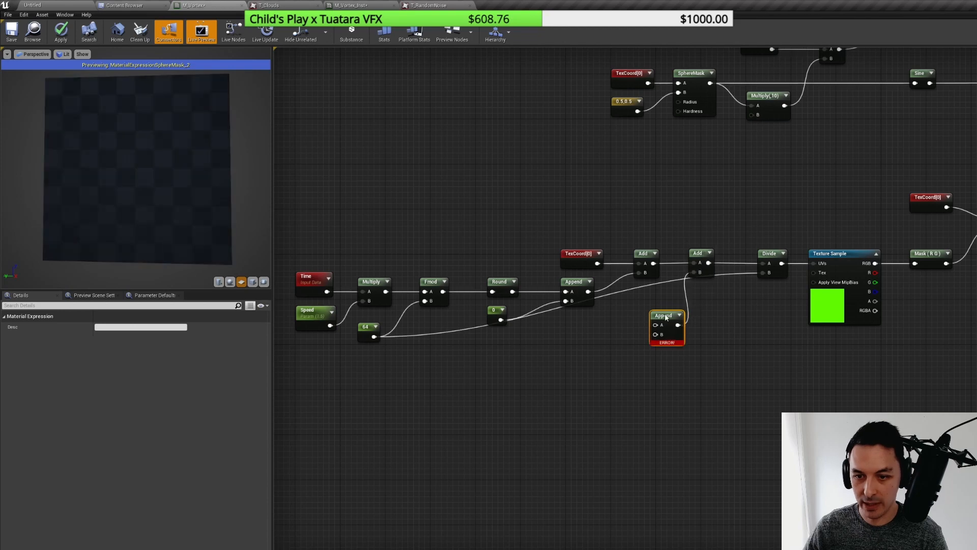
- Place a 0 constant beside the new Append, connect it to input A, and adjust the node layout
{"action": "left_click", "coordinate": [599, 317]}
{"action": "left_click_drag", "start_coordinate": [612, 327], "coordinate": [651, 319]}
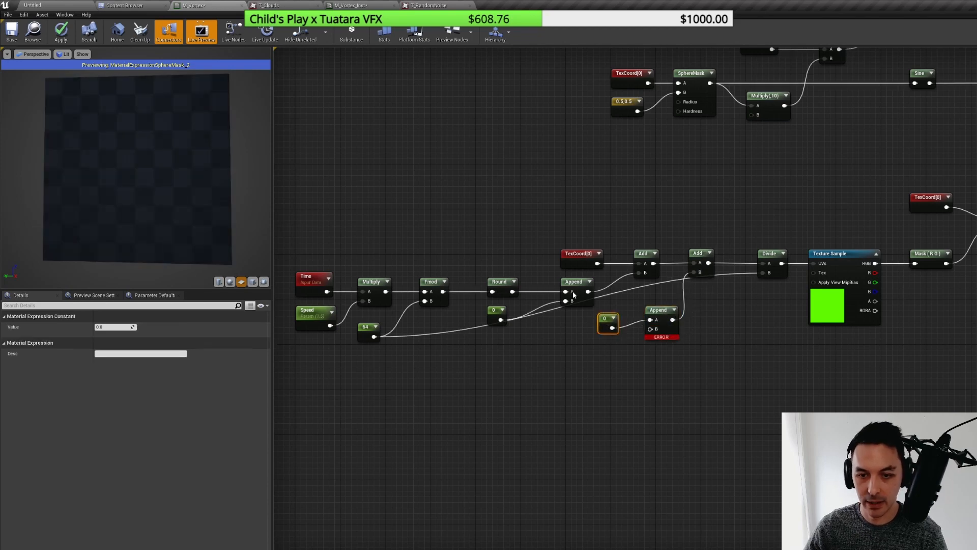
{"action": "left_click_drag", "start_coordinate": [645, 266], "coordinate": [646, 265]}
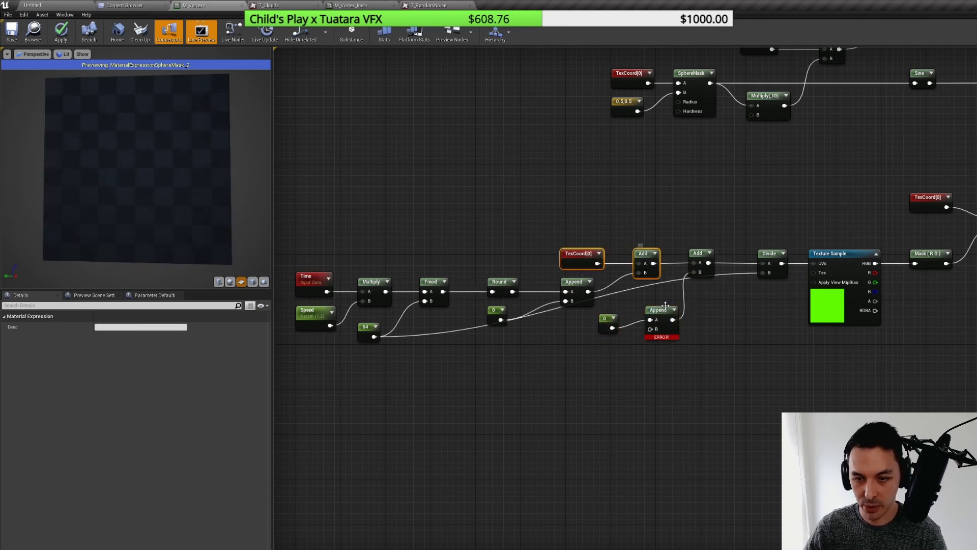
{"action": "left_click_drag", "start_coordinate": [665, 304], "coordinate": [662, 319]}
- Create a scalar parameter named Seed and connect it to the new Append's B input
{"action": "left_click", "coordinate": [584, 347]}
{"action": "type", "text": "Seed"}
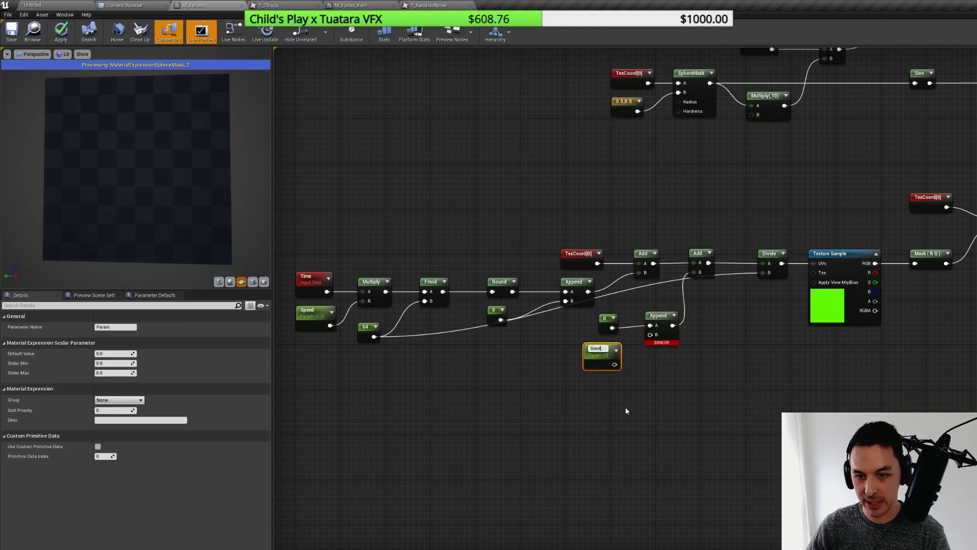
{"action": "key", "text": "Return"}
{"action": "left_click_drag", "start_coordinate": [591, 347], "coordinate": [651, 334]}
{"action": "left_click", "coordinate": [732, 320]}
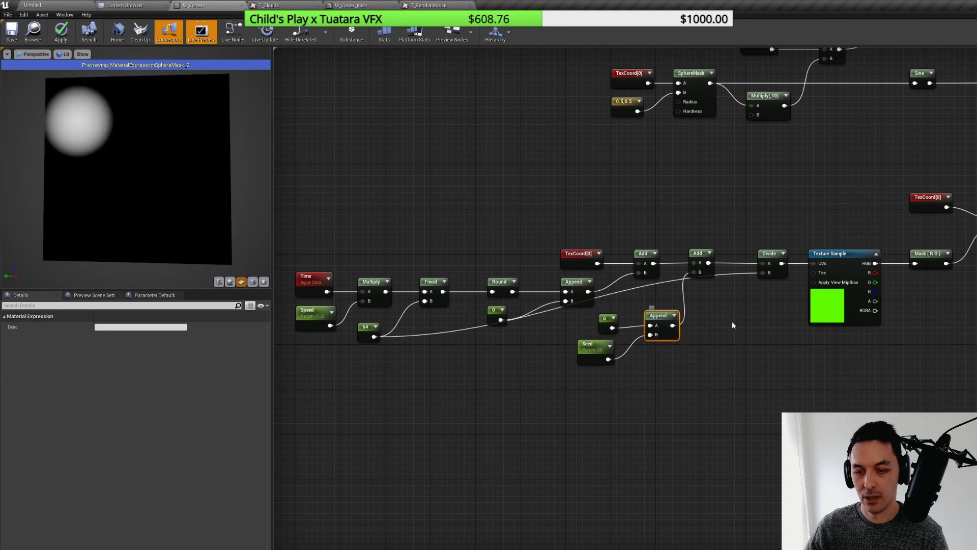
- Add a Floor node and wire it between the Seed parameter and the Append's B input, spacing the nodes neatly
{"action": "scroll", "coordinate": [732, 321], "scroll_direction": "down", "scroll_amount": 1}
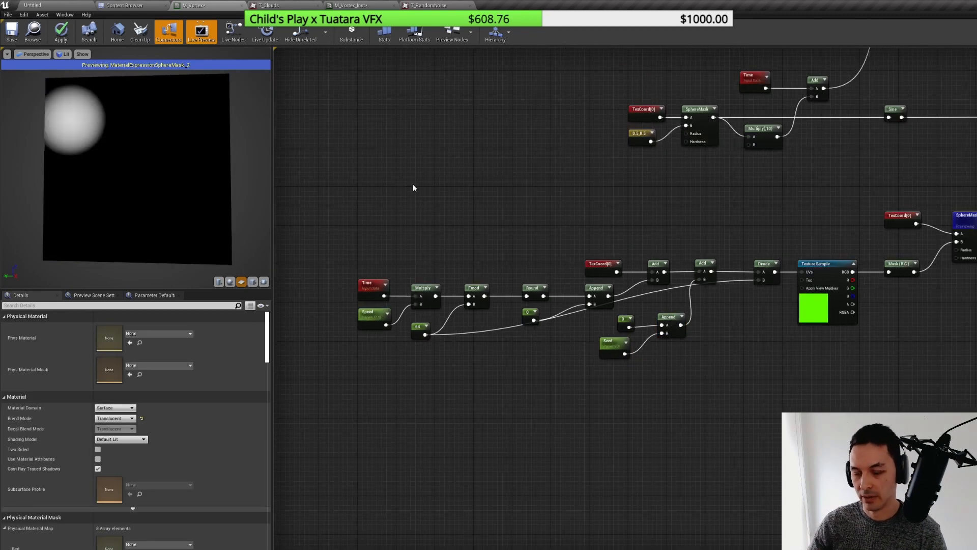
{"action": "left_click", "coordinate": [613, 344]}
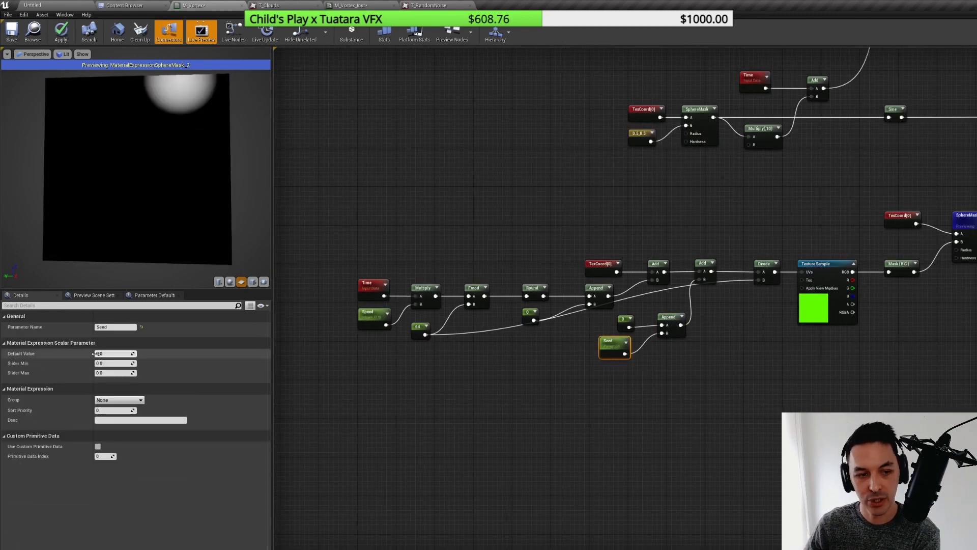
{"action": "right_click_drag", "start_coordinate": [705, 333], "coordinate": [602, 342]}
{"action": "scroll", "coordinate": [603, 342], "scroll_direction": "up", "scroll_amount": 1}
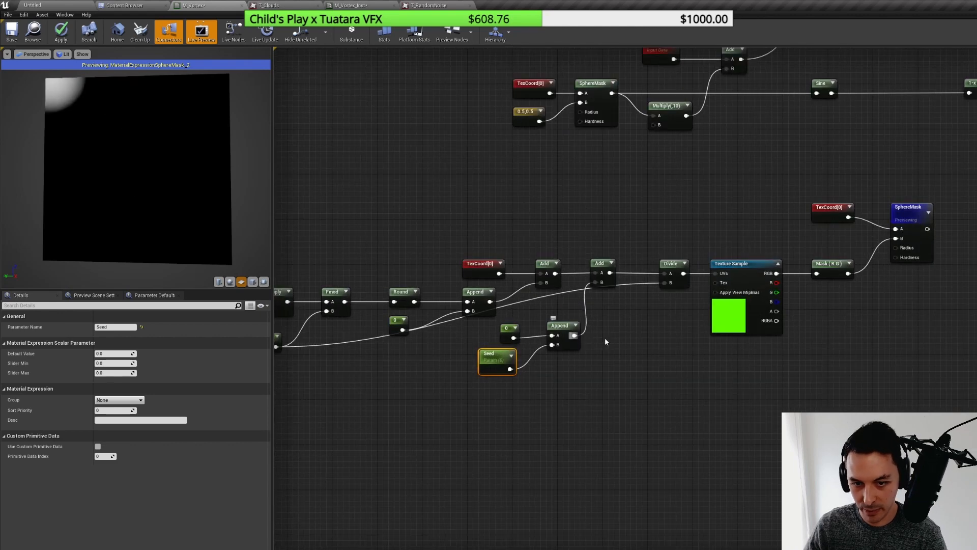
{"action": "left_click_drag", "start_coordinate": [574, 335], "coordinate": [613, 339]}
{"action": "type", "text": "floor"}
{"action": "key", "text": "Return"}
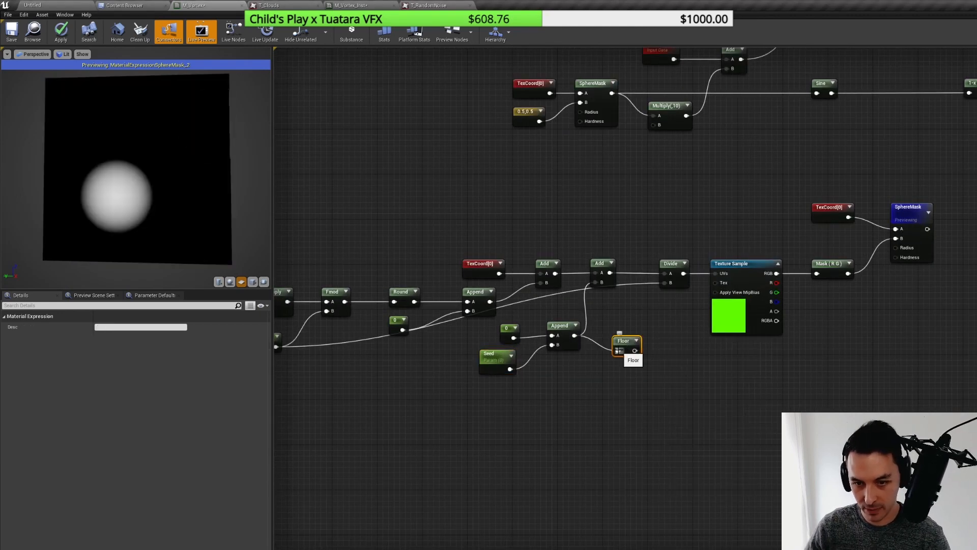
{"action": "left_click", "coordinate": [618, 350], "text": "alt"}
{"action": "left_click_drag", "start_coordinate": [623, 344], "coordinate": [580, 368]}
{"action": "left_click_drag", "start_coordinate": [510, 368], "coordinate": [575, 376]}
{"action": "left_click_drag", "start_coordinate": [581, 365], "coordinate": [506, 371]}
{"action": "left_click", "coordinate": [491, 357], "text": "ctrl"}
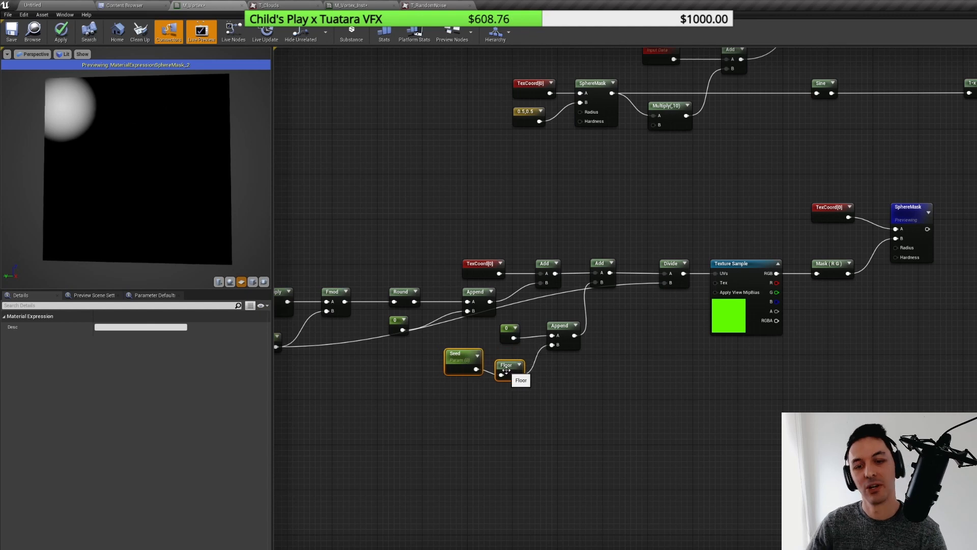
- Set the Seed parameter's default value to 5
{"action": "left_click", "coordinate": [457, 362]}
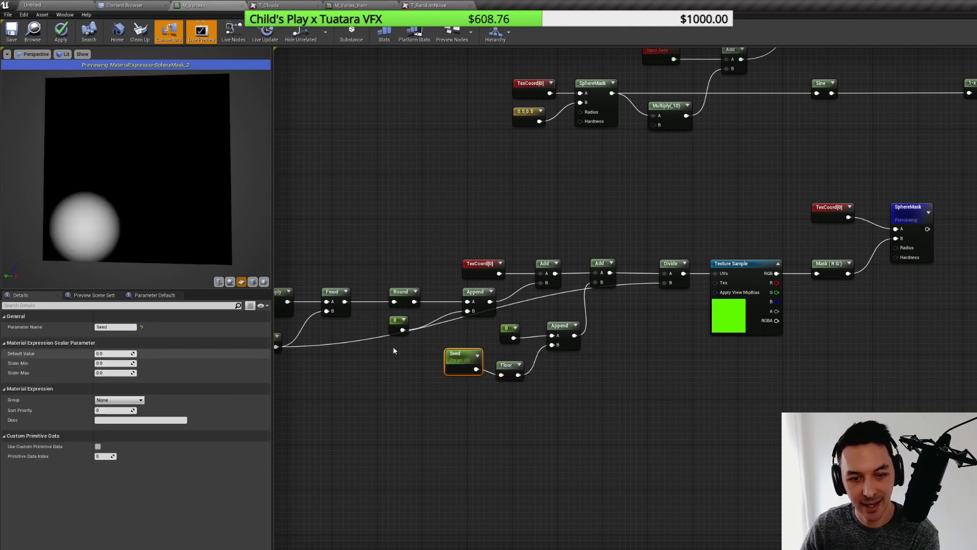
{"action": "left_click", "coordinate": [114, 353]}
{"action": "type", "text": "5"}
{"action": "key", "text": "Return"}
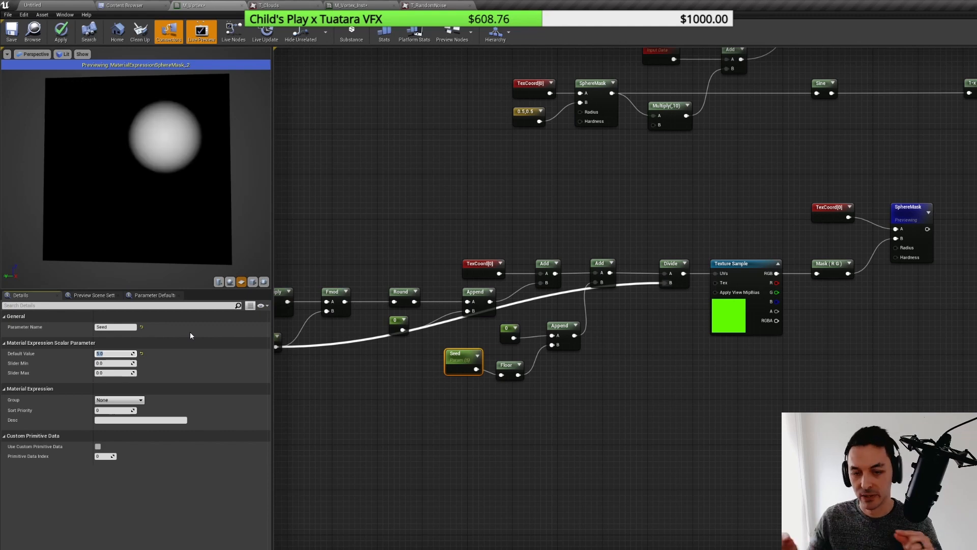
{"action": "left_click", "coordinate": [644, 432]}
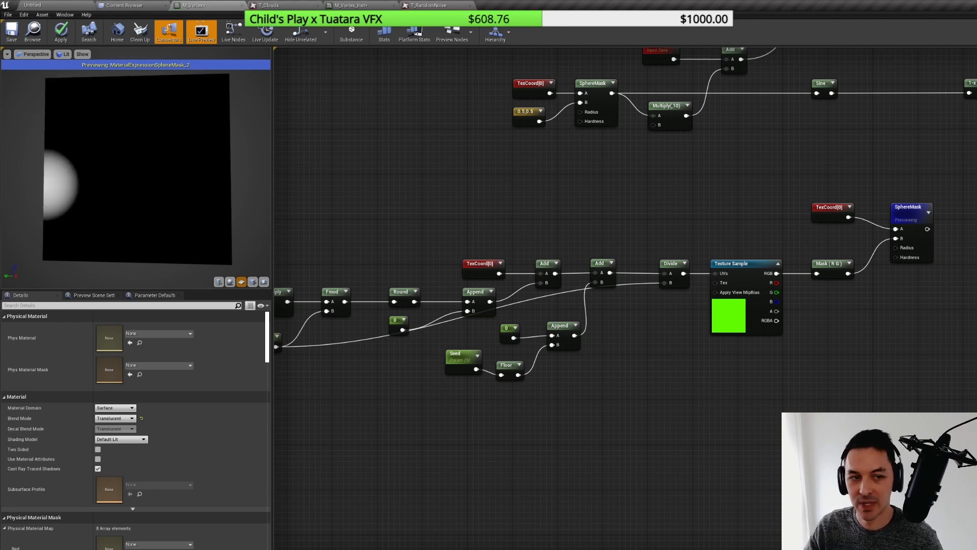
{"action": "right_click_drag", "start_coordinate": [973, 298], "coordinate": [805, 346]}
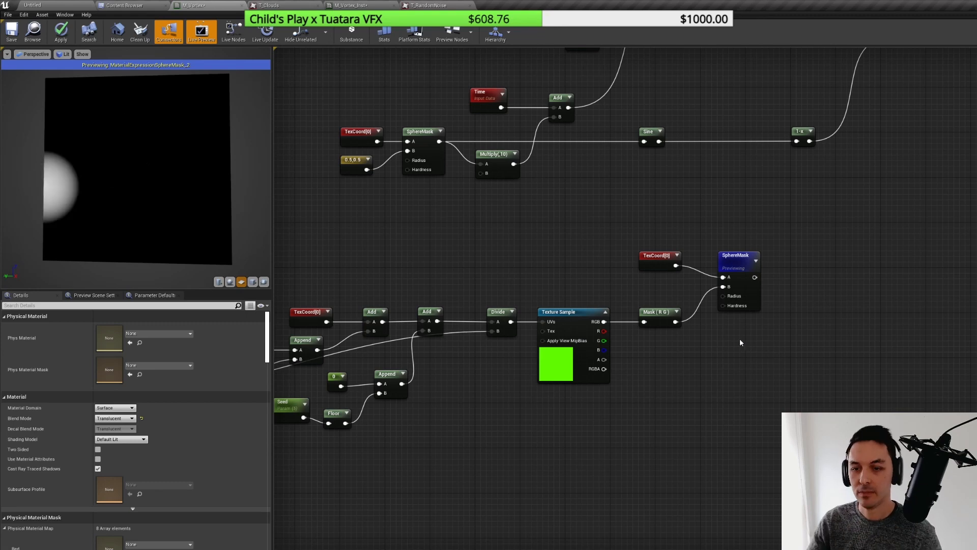
{"action": "left_click_drag", "start_coordinate": [647, 227], "coordinate": [740, 279]}
{"action": "left_click", "coordinate": [746, 252]}
{"action": "right_click_drag", "start_coordinate": [693, 410], "coordinate": [743, 380]}
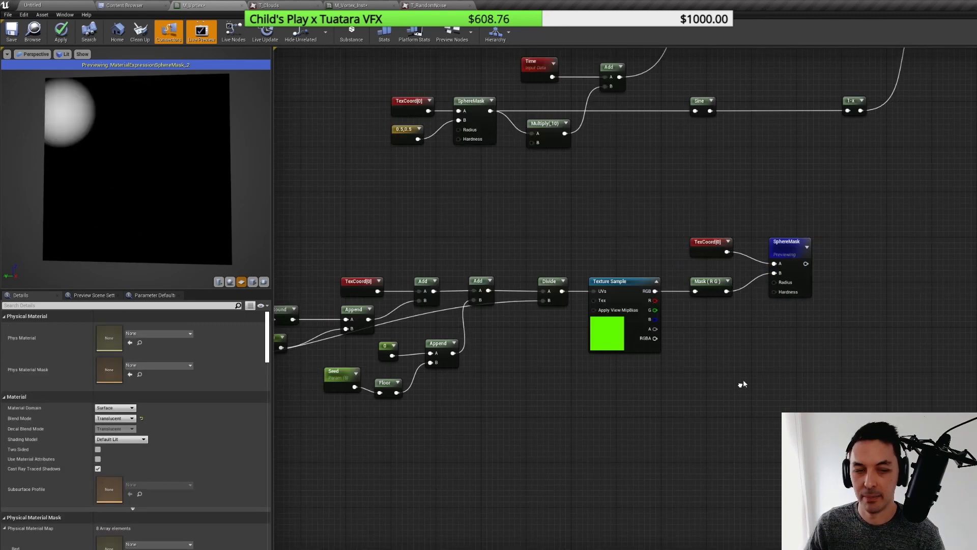
- Branch a Frac node off the output of the Time and Speed Multiply, placing it below the Fmod
{"action": "right_click_drag", "start_coordinate": [570, 413], "coordinate": [781, 364]}
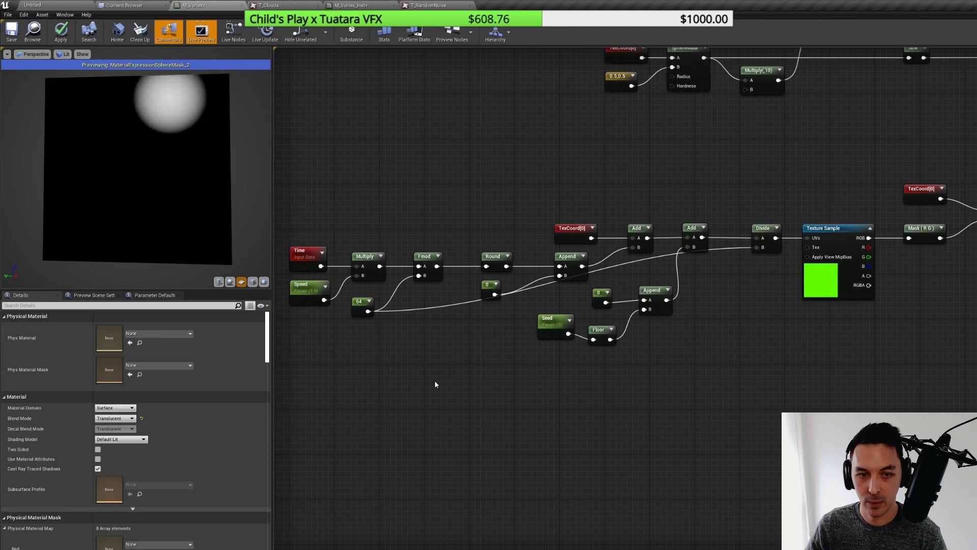
{"action": "left_click_drag", "start_coordinate": [379, 266], "coordinate": [415, 347]}
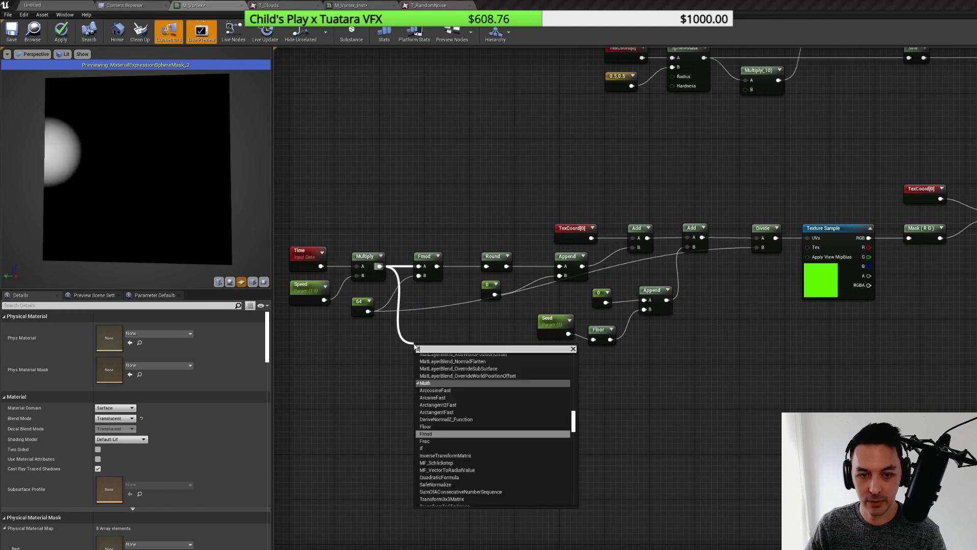
{"action": "type", "text": "fra]"}
{"action": "key", "text": "BackSpace"}
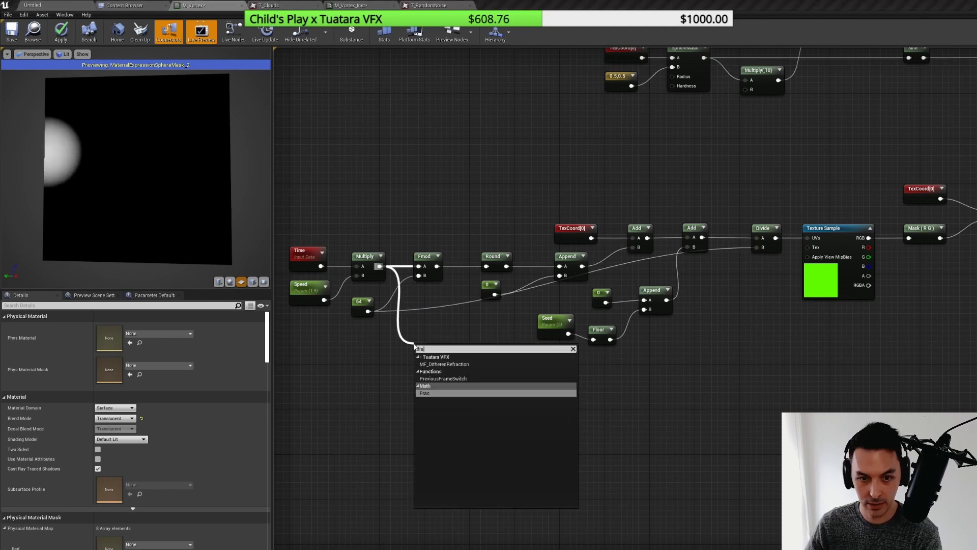
{"action": "key", "text": "Return"}
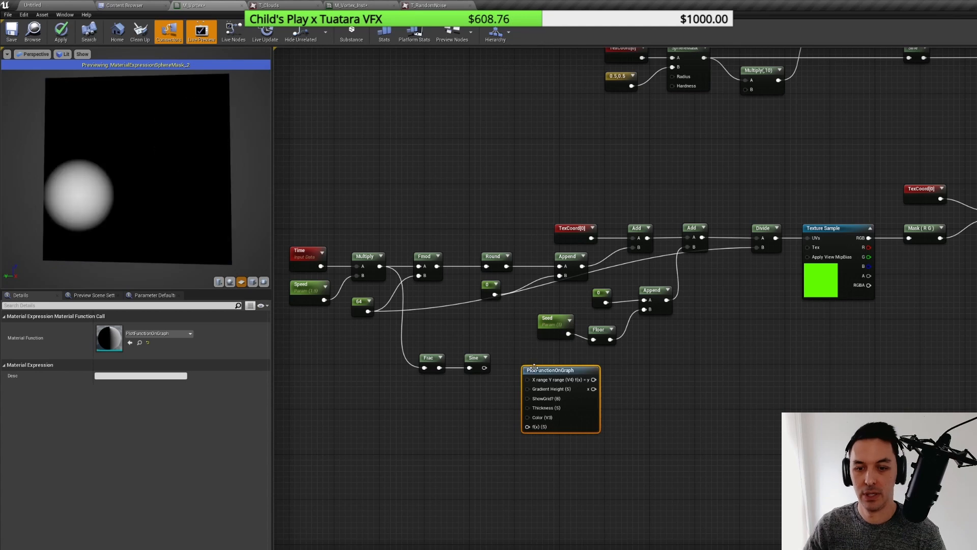
- Preview the PlotFunctionOnGraph node, wire the Sine output into its f(x) input, and spread the nodes apart
{"action": "right_click", "coordinate": [534, 368]}
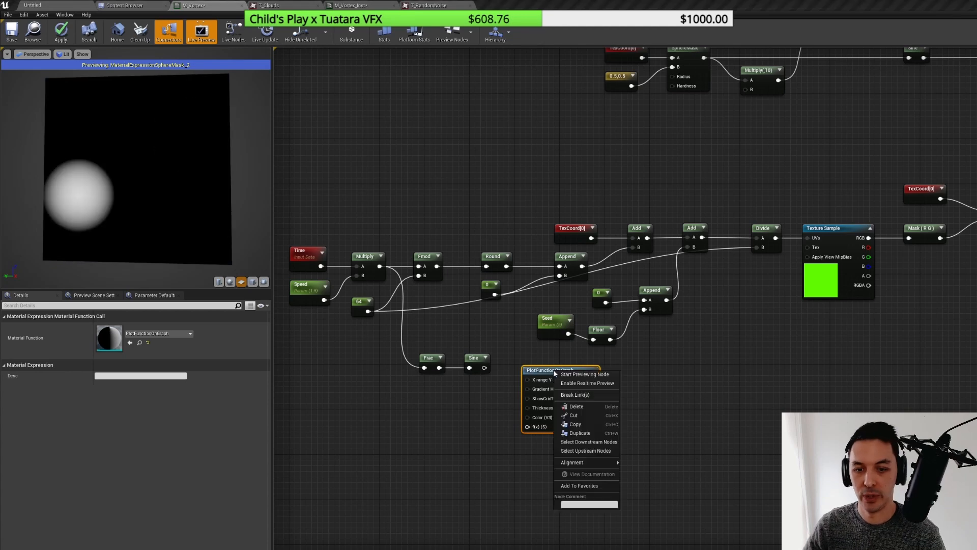
{"action": "left_click", "coordinate": [555, 375]}
{"action": "left_click_drag", "start_coordinate": [483, 368], "coordinate": [528, 439]}
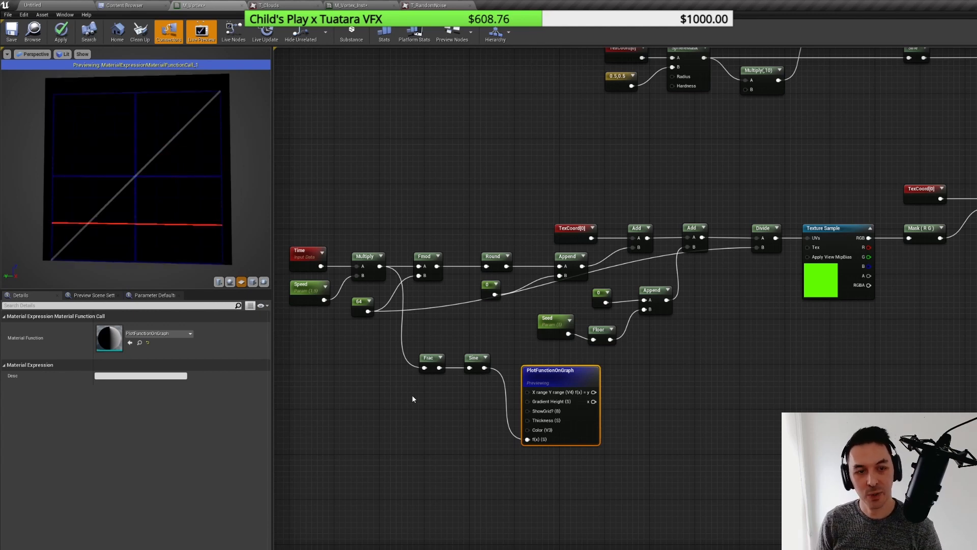
{"action": "left_click", "coordinate": [484, 359], "text": "shift"}
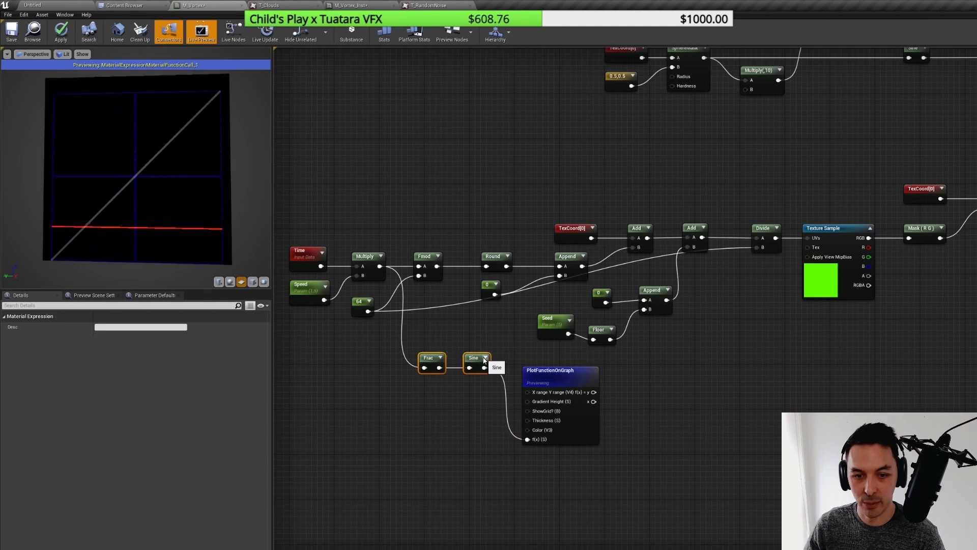
{"action": "left_click_drag", "start_coordinate": [471, 364], "coordinate": [436, 380]}
{"action": "left_click_drag", "start_coordinate": [559, 370], "coordinate": [626, 369]}
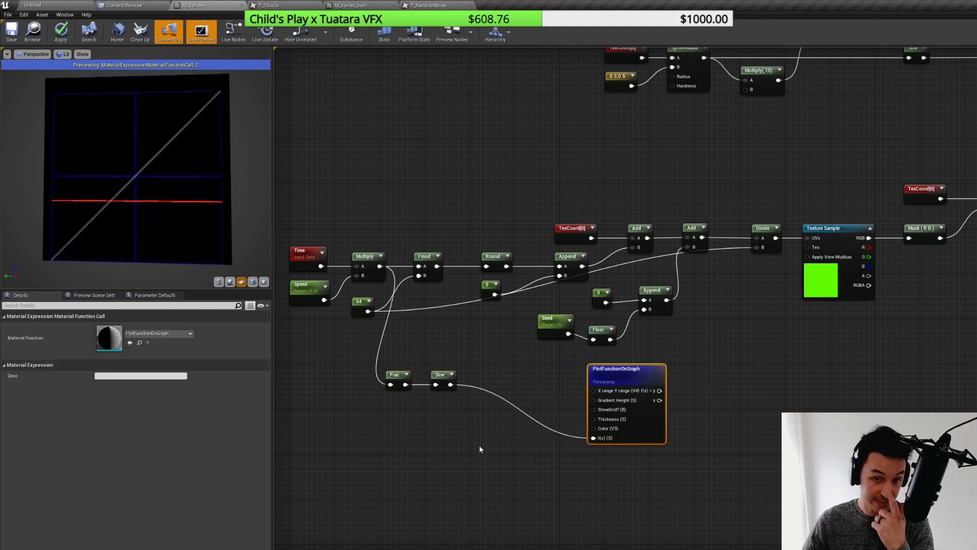
- Add a ConstantBiasScale node after the Sine and connect its output to the f(x) input of PlotFunctionOnGraph
{"action": "left_click_drag", "start_coordinate": [450, 384], "coordinate": [473, 411]}
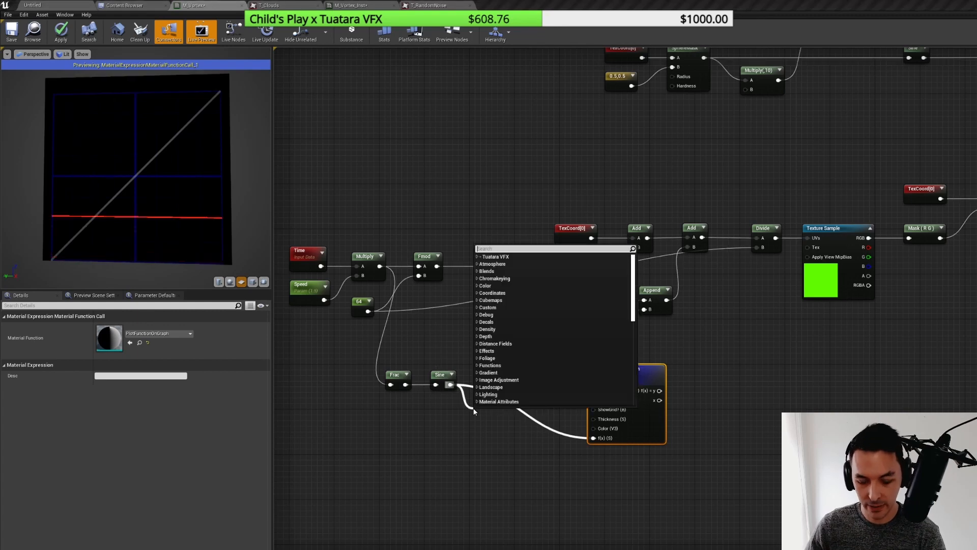
{"action": "type", "text": "cons"}
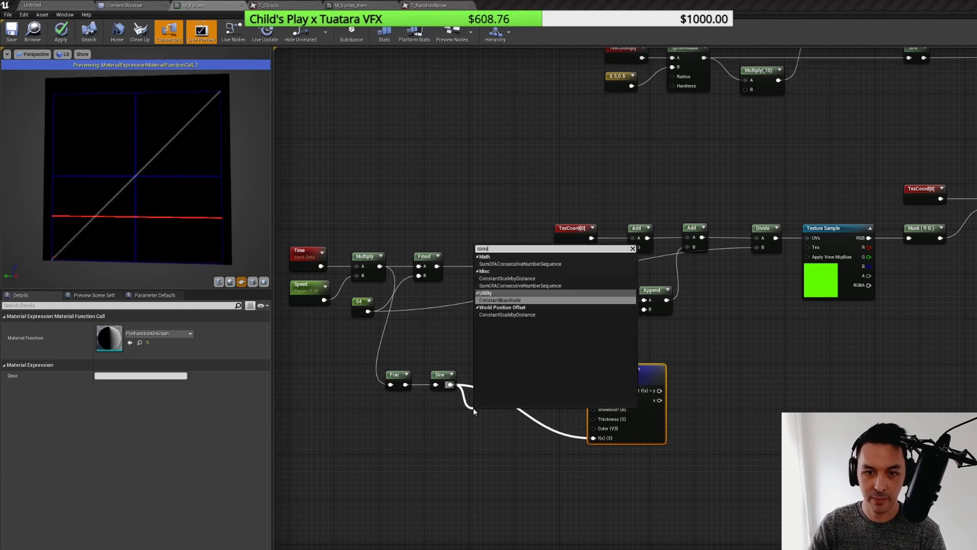
{"action": "key", "text": "Return"}
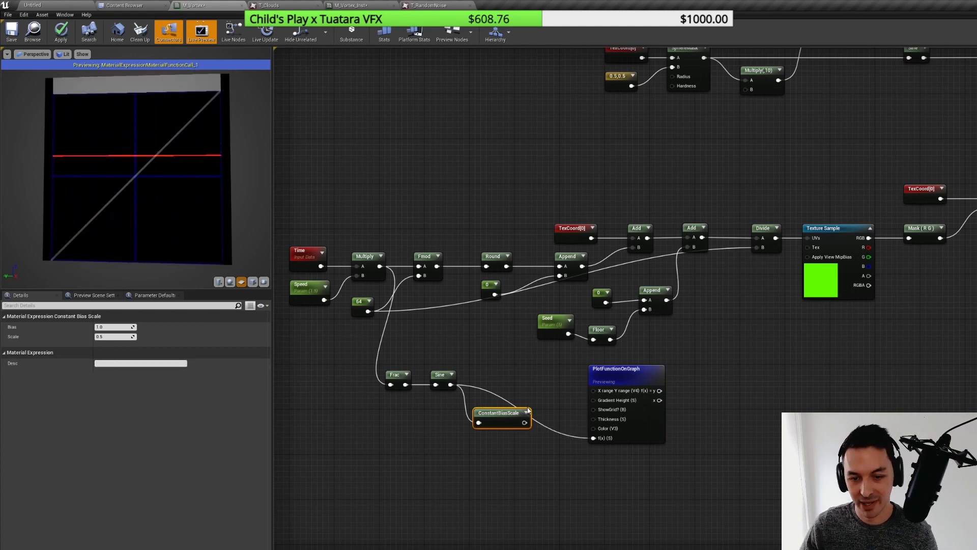
{"action": "left_click_drag", "start_coordinate": [525, 423], "coordinate": [594, 438]}
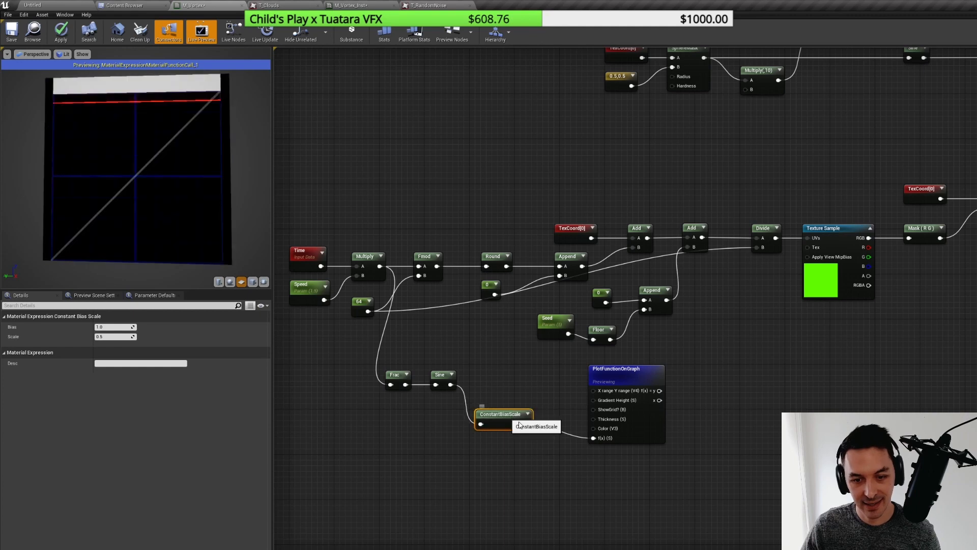
{"action": "left_click_drag", "start_coordinate": [502, 409], "coordinate": [520, 417]}
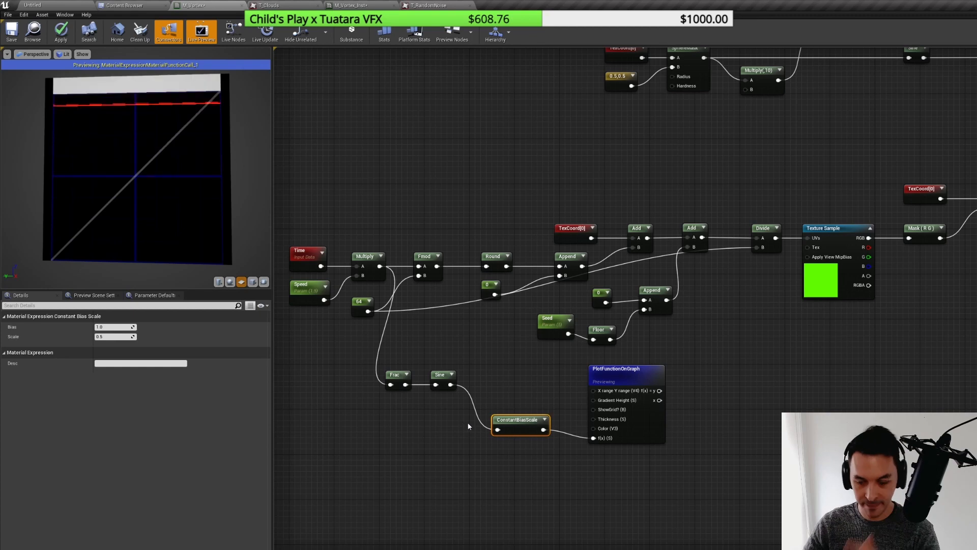
- Delete the PlotFunctionOnGraph node and line up the ConstantBiasScale node in a row with the Sine
{"action": "right_click_drag", "start_coordinate": [845, 402], "coordinate": [780, 396]}
{"action": "left_click", "coordinate": [738, 384]}
{"action": "right_click_drag", "start_coordinate": [729, 359], "coordinate": [677, 353]}
{"action": "left_click", "coordinate": [519, 367]}
{"action": "key", "text": "Delete"}
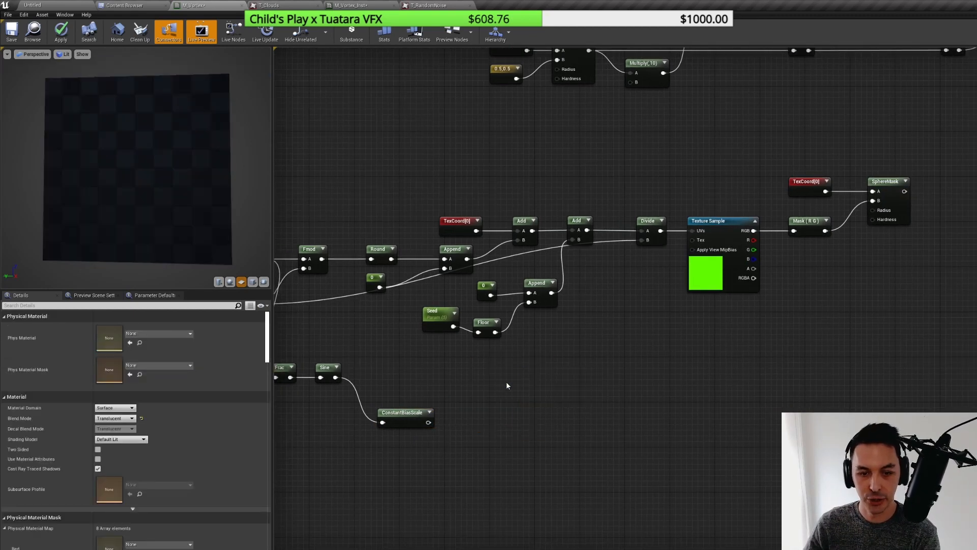
{"action": "left_click_drag", "start_coordinate": [399, 419], "coordinate": [395, 379]}
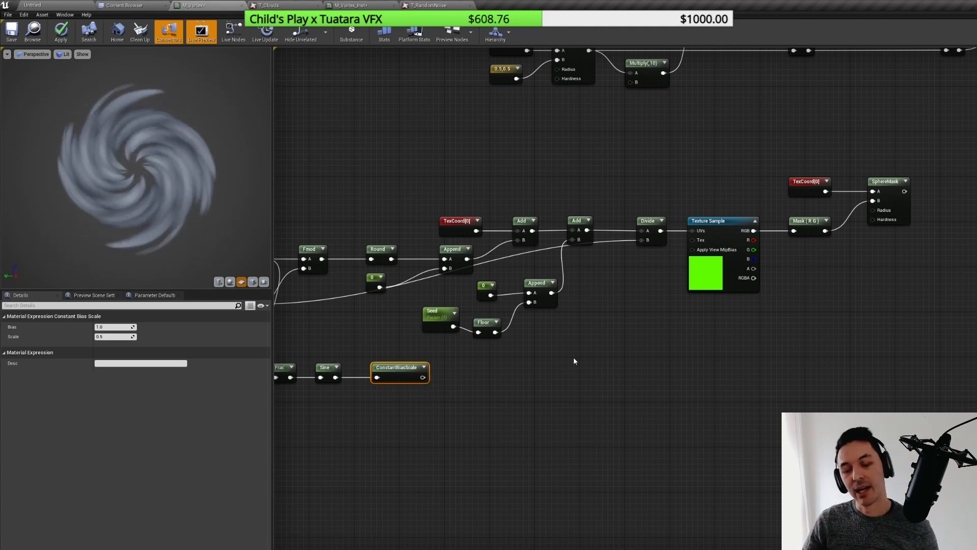
- Move the Frac, Sine and ConstantBiasScale nodes together slightly away from the noise sampling chain above them
{"action": "right_click_drag", "start_coordinate": [747, 148], "coordinate": [683, 228]}
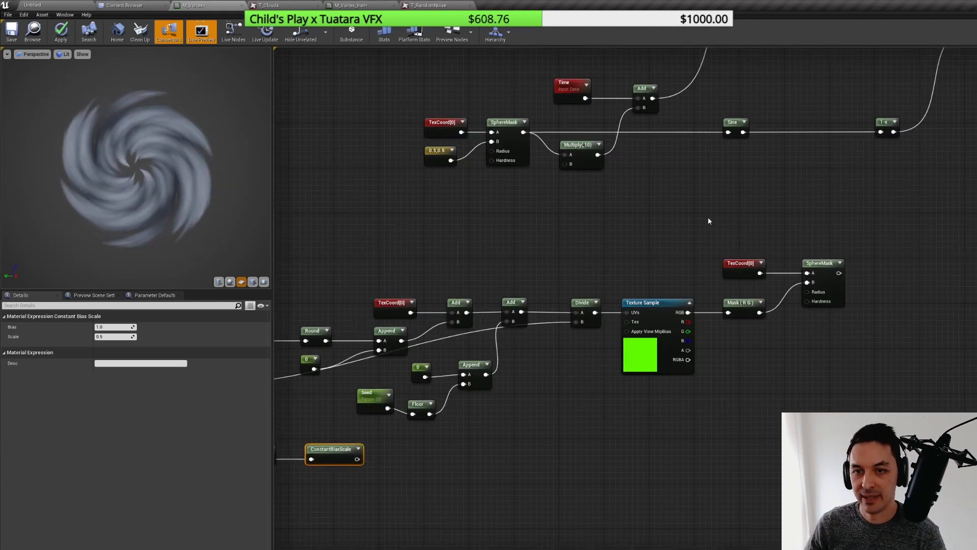
{"action": "right_click_drag", "start_coordinate": [786, 175], "coordinate": [641, 301]}
{"action": "scroll", "coordinate": [641, 300], "scroll_direction": "down", "scroll_amount": 2}
{"action": "scroll", "coordinate": [640, 298], "scroll_direction": "down", "scroll_amount": 2}
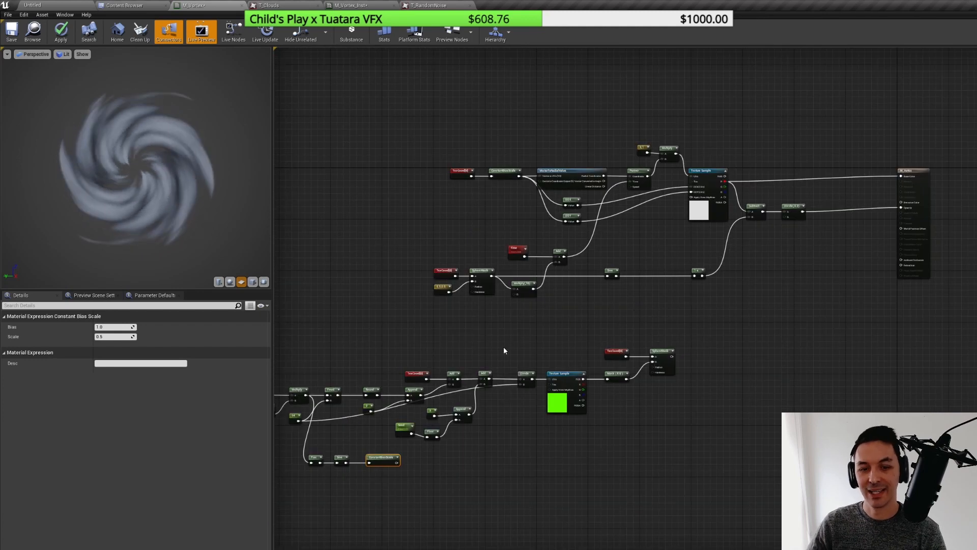
{"action": "right_click_drag", "start_coordinate": [503, 347], "coordinate": [566, 319]}
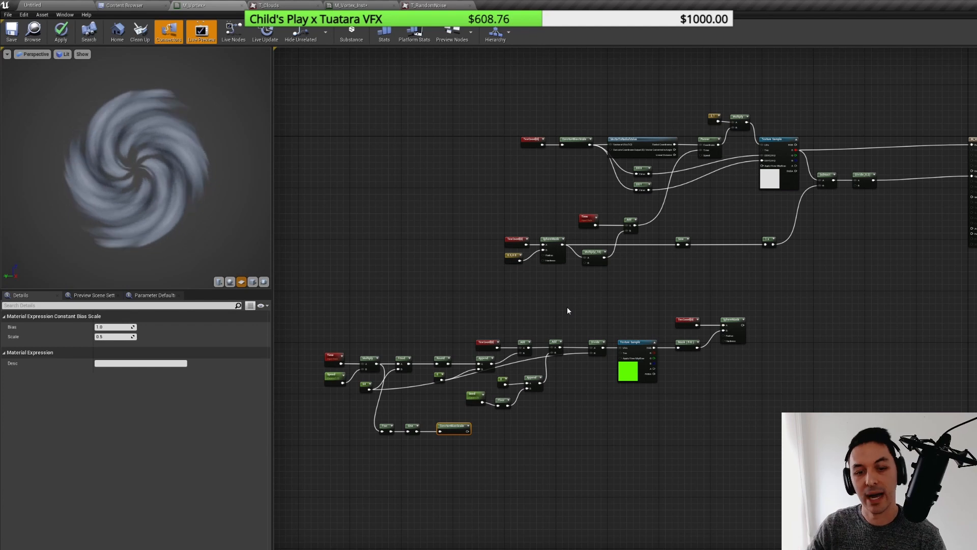
{"action": "left_click", "coordinate": [553, 433]}
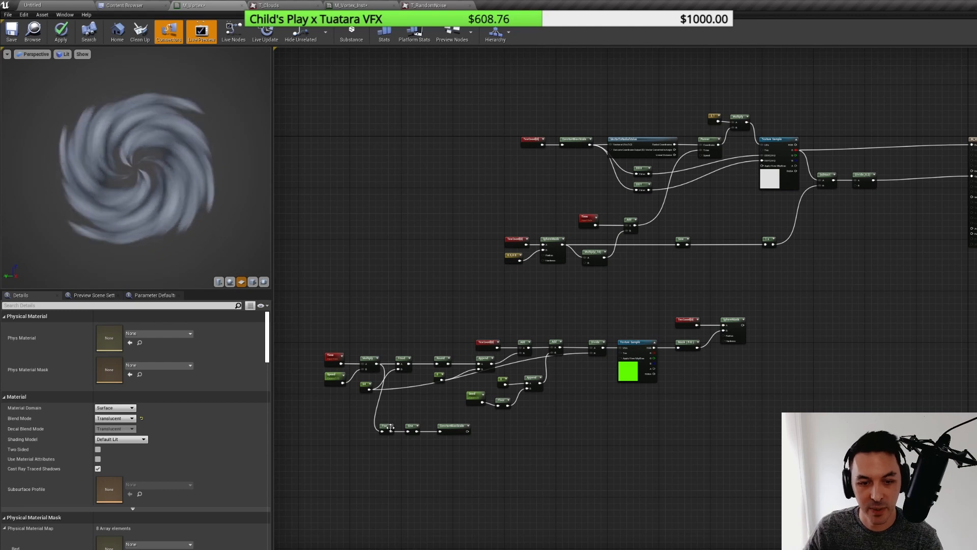
{"action": "mouse_move", "coordinate": [458, 447]}
{"action": "left_mouse_down"}
{"action": "mouse_move", "coordinate": [455, 437]}
{"action": "mouse_move", "coordinate": [472, 434]}
{"action": "left_mouse_up"}
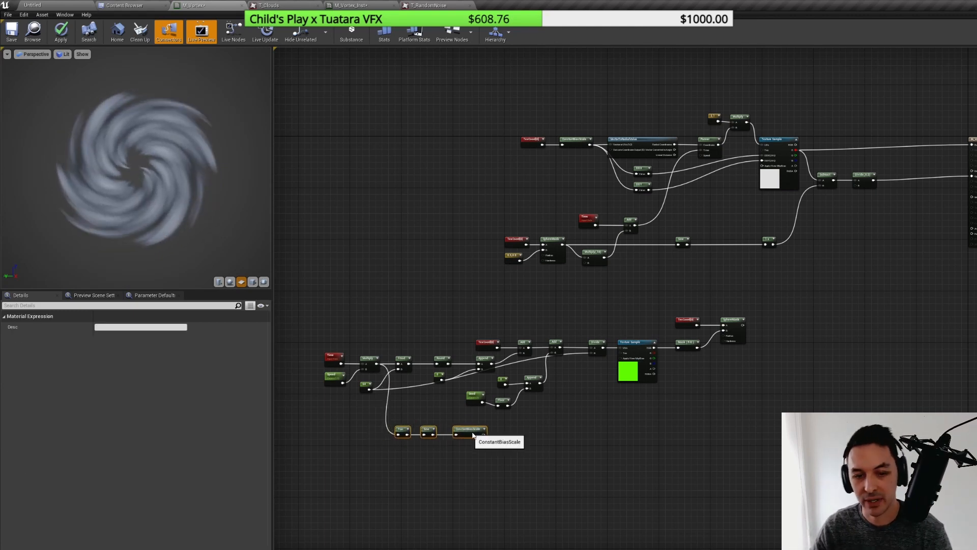
{"action": "left_click", "coordinate": [536, 432]}
{"action": "left_click_drag", "start_coordinate": [372, 401], "coordinate": [467, 436]}
{"action": "left_click", "coordinate": [658, 435]}
- Add a Multiply node combining the noise-driven SphereMask in A with the ConstantBiasScale output in B, and preview it
{"action": "right_click_drag", "start_coordinate": [574, 422], "coordinate": [517, 420]}
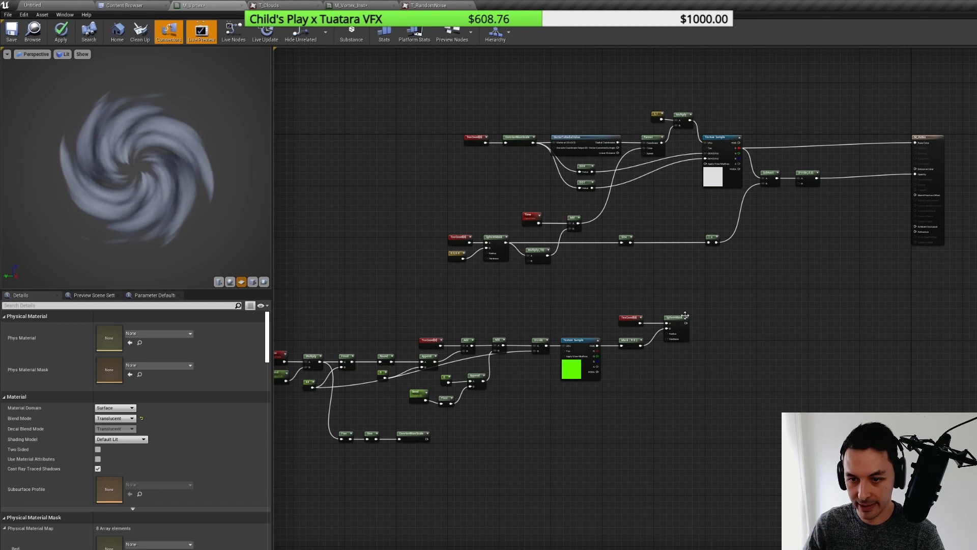
{"action": "left_click", "coordinate": [720, 367]}
{"action": "left_click_drag", "start_coordinate": [687, 323], "coordinate": [427, 439]}
{"action": "right_click", "coordinate": [725, 366]}
{"action": "left_click", "coordinate": [749, 369]}
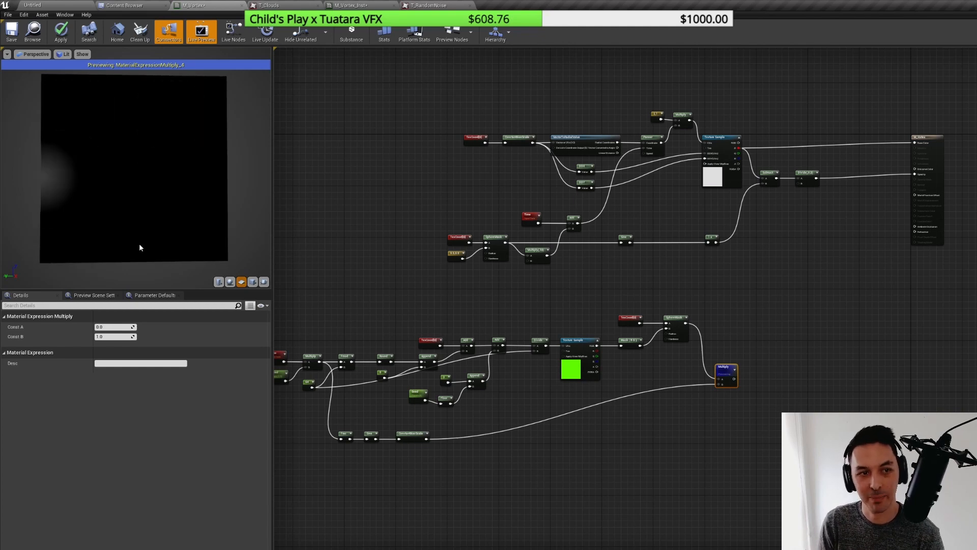
- Insert an Add node between the Time and Speed Multiply and the Frac, with Const B set to -0.75
{"action": "right_click_drag", "start_coordinate": [370, 405], "coordinate": [481, 412]}
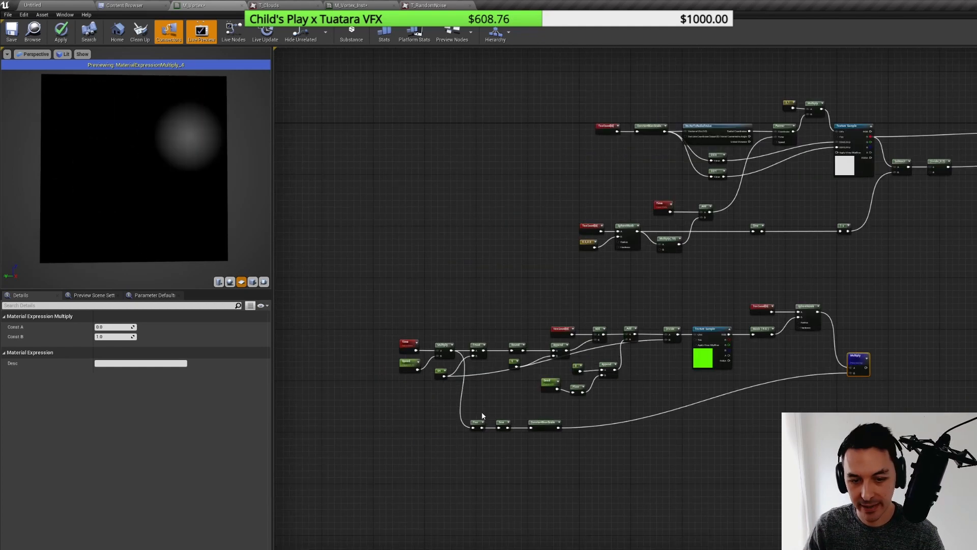
{"action": "scroll", "coordinate": [466, 420], "scroll_direction": "up", "scroll_amount": 3}
{"action": "left_click_drag", "start_coordinate": [466, 420], "coordinate": [669, 434]}
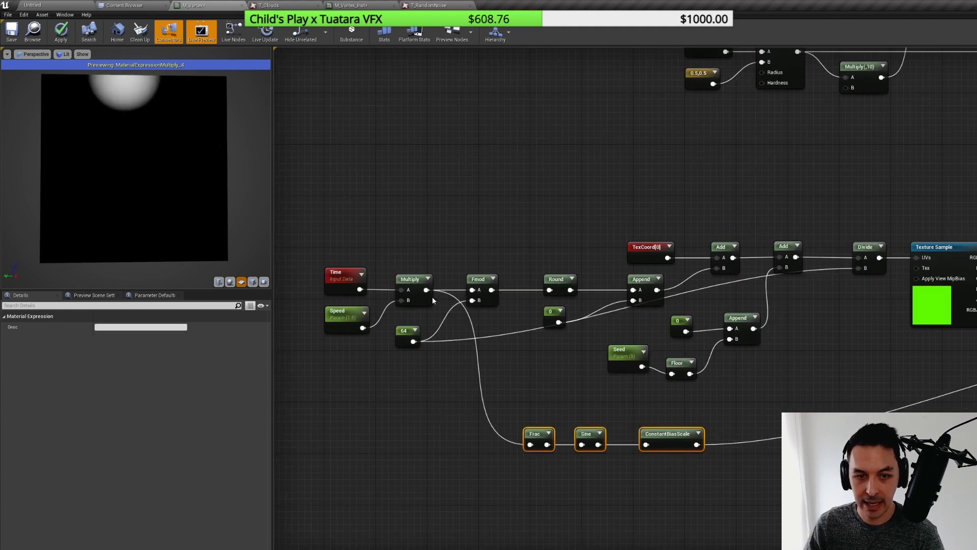
{"action": "left_click_drag", "start_coordinate": [426, 290], "coordinate": [531, 444]}
{"action": "type", "text": "add"}
{"action": "key", "text": "Return"}
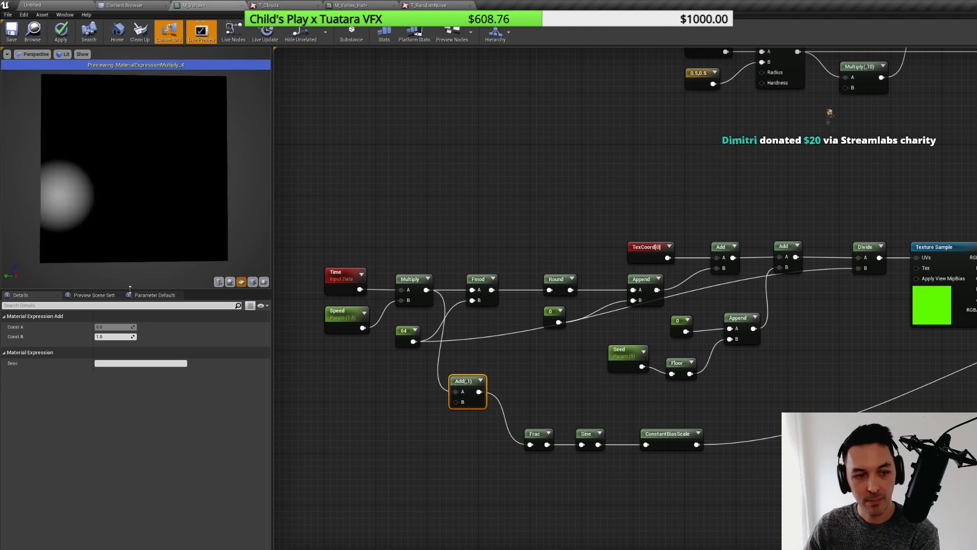
{"action": "left_click", "coordinate": [117, 336]}
{"action": "type", "text": "-.75"}
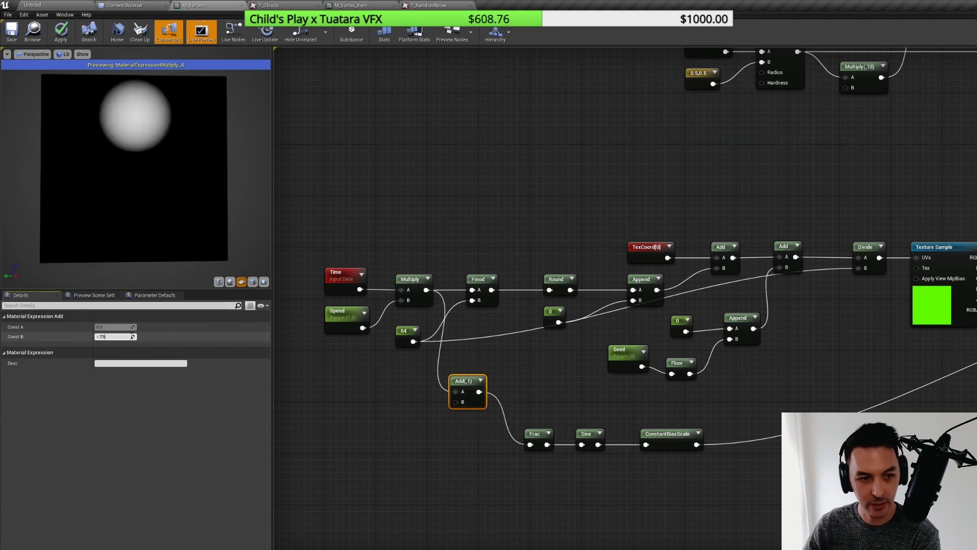
{"action": "key", "text": "Return"}
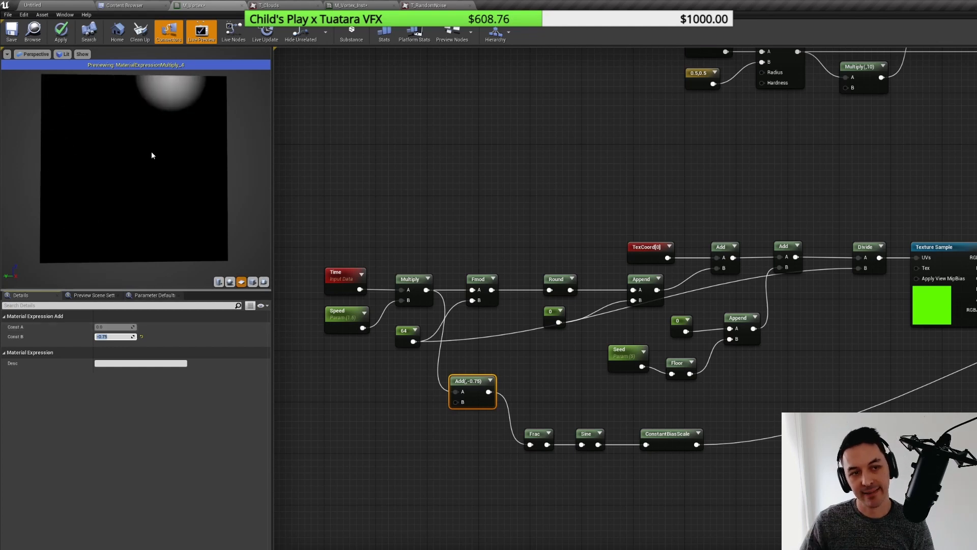
{"action": "scroll", "coordinate": [152, 163], "scroll_direction": "down", "scroll_amount": 2}
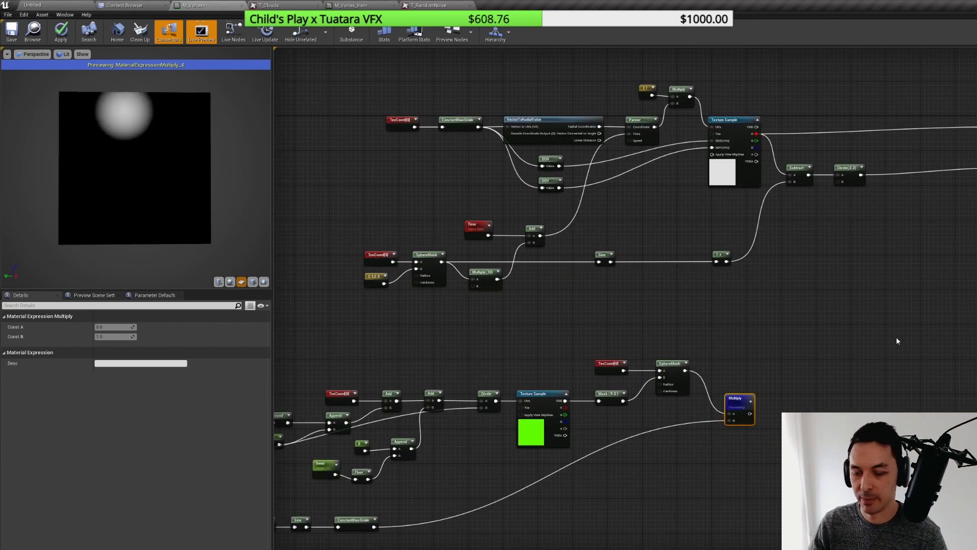
{"action": "right_click_drag", "start_coordinate": [896, 337], "coordinate": [679, 362]}
{"action": "right_click_drag", "start_coordinate": [603, 384], "coordinate": [683, 360]}
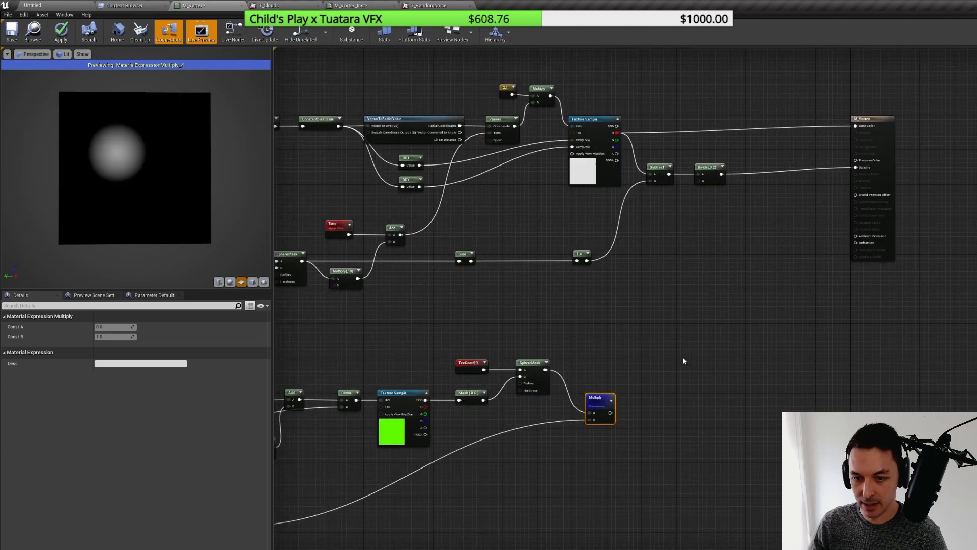
{"action": "left_click", "coordinate": [683, 360]}
{"action": "scroll", "coordinate": [625, 415], "scroll_direction": "up", "scroll_amount": 2}
{"action": "right_click", "coordinate": [587, 391]}
{"action": "left_click", "coordinate": [671, 323]}
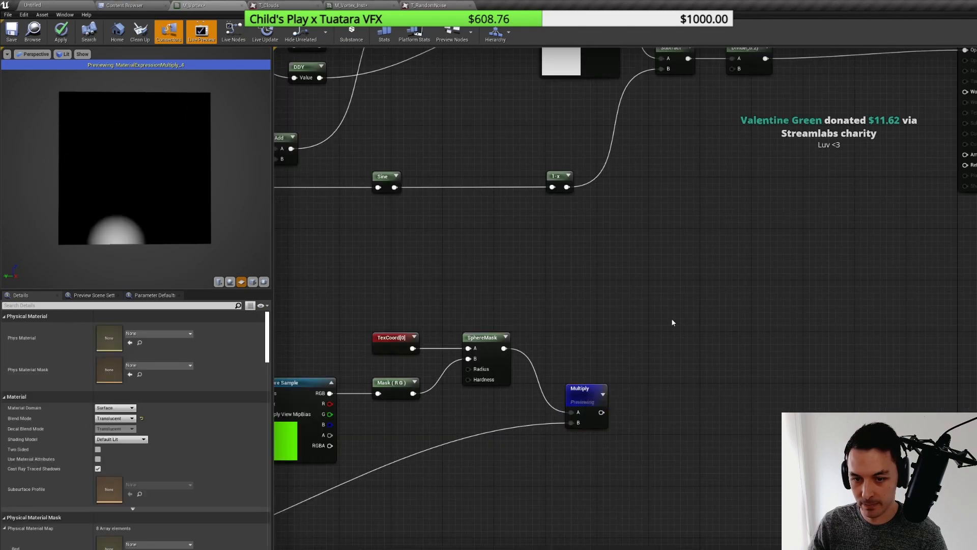
{"action": "left_click_drag", "start_coordinate": [601, 412], "coordinate": [679, 350]}
{"action": "type", "text": "mask"}
{"action": "key", "text": "Return"}
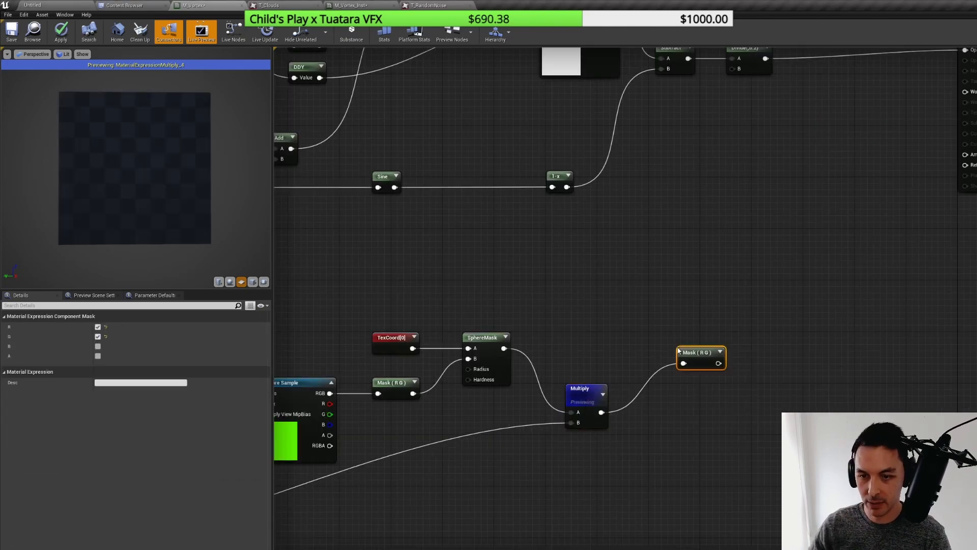
{"action": "key", "text": "ctrl+z"}
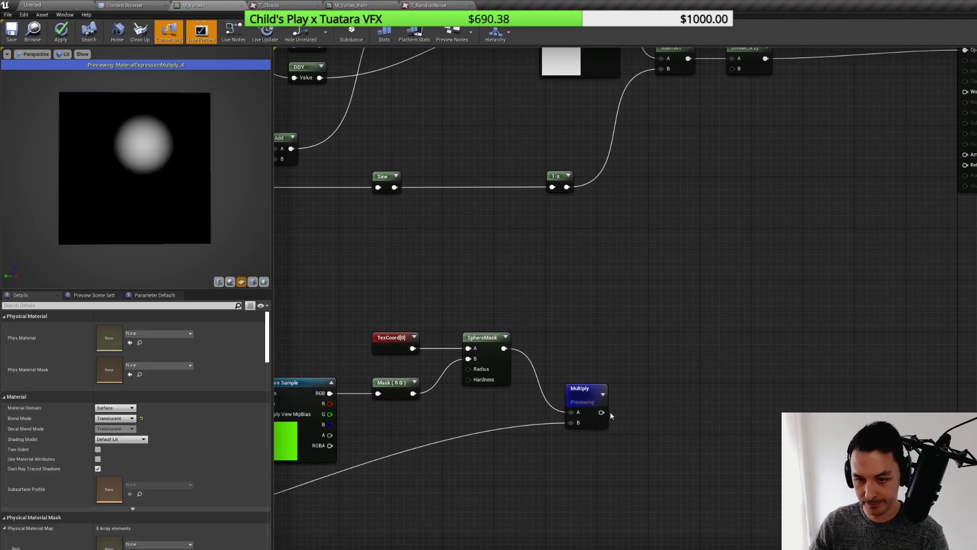
- Add another Multiply with the previewed Multiply in B and a new collapsed Constant3Vector in A
{"action": "left_click", "coordinate": [687, 351]}
{"action": "left_click_drag", "start_coordinate": [601, 412], "coordinate": [692, 368]}
{"action": "key", "text": "3"}
{"action": "left_click", "coordinate": [585, 306]}
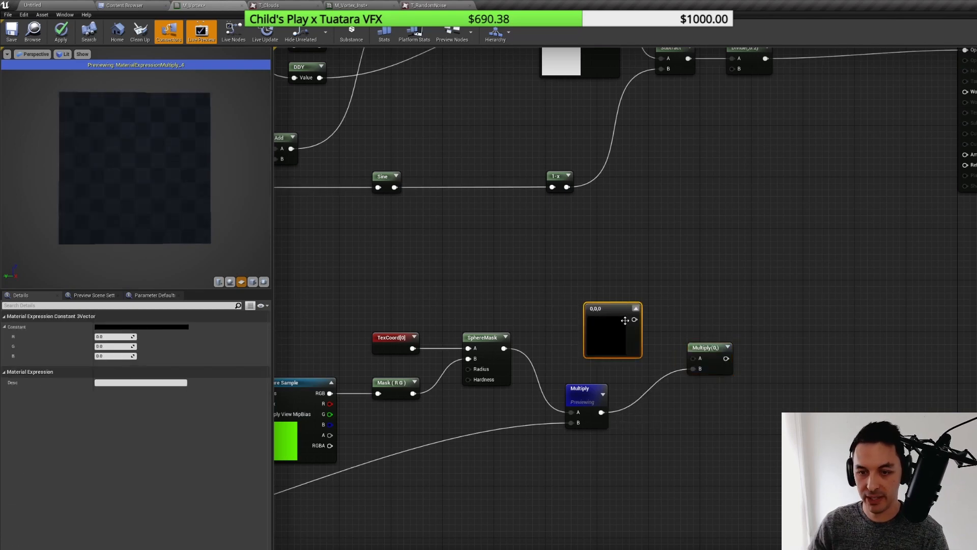
{"action": "left_click", "coordinate": [636, 308]}
{"action": "left_click_drag", "start_coordinate": [608, 319], "coordinate": [693, 359]}
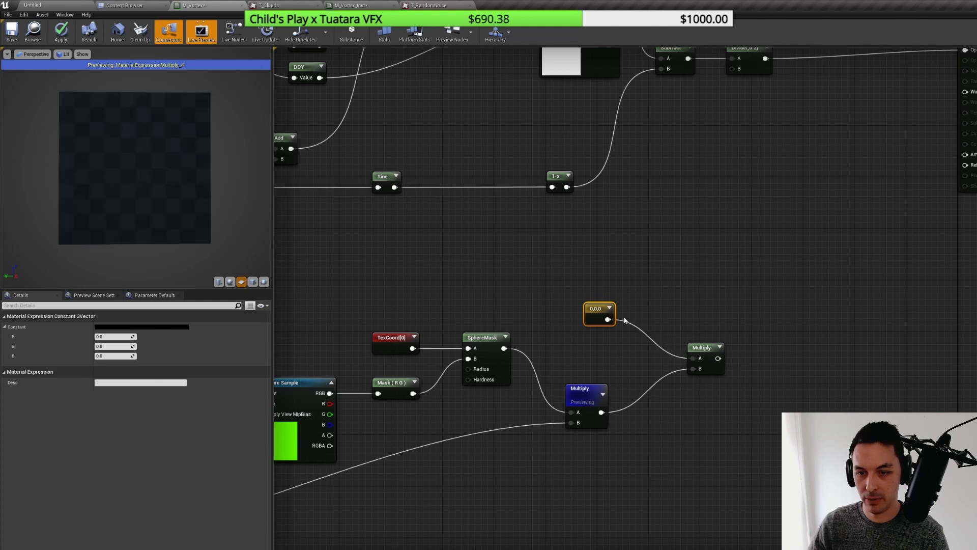
- Set the Constant3Vector colour to R 10, G 1 and B 0.5
{"action": "left_click", "coordinate": [115, 336]}
{"action": "type", "text": "10"}
{"action": "key", "text": "Tab"}
{"action": "type", "text": "1"}
{"action": "key", "text": "Tab"}
{"action": "type", "text": "0.5"}
{"action": "key", "text": "Return"}
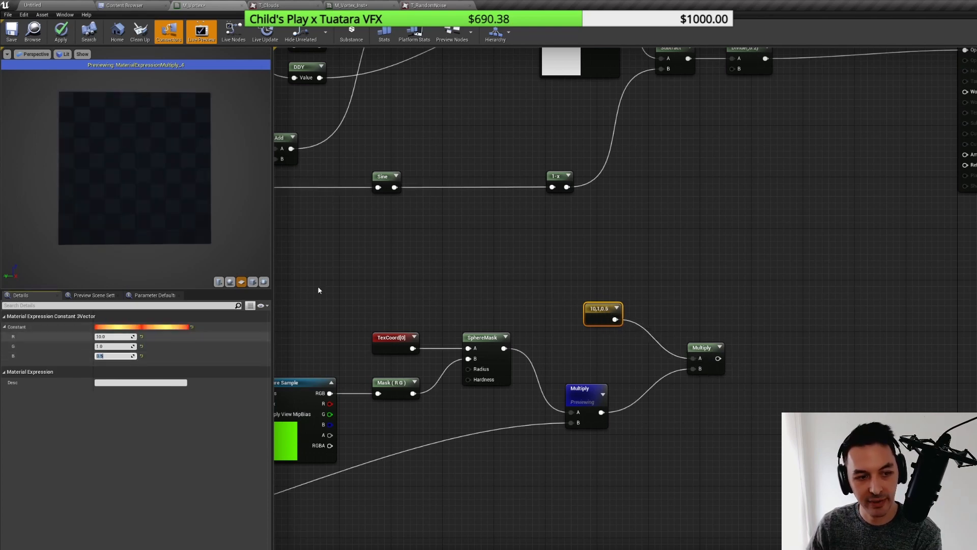
- Stop previewing the SphereMask Multiply and connect the coloured Multiply's output to the material's Emissive Color
{"action": "right_click_drag", "start_coordinate": [668, 251], "coordinate": [556, 312]}
{"action": "right_click_drag", "start_coordinate": [778, 176], "coordinate": [706, 223]}
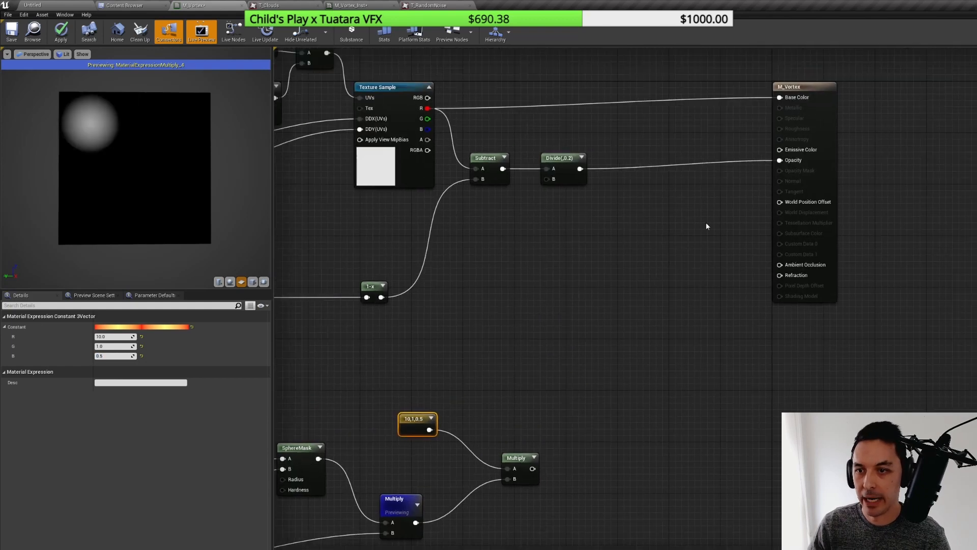
{"action": "right_click", "coordinate": [402, 505]}
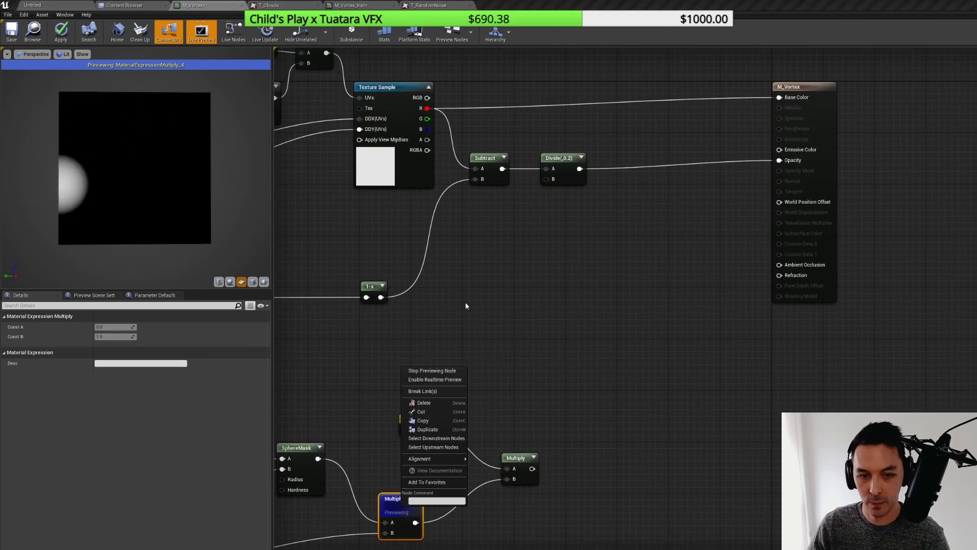
{"action": "left_click", "coordinate": [438, 372]}
{"action": "left_click_drag", "start_coordinate": [532, 468], "coordinate": [781, 150]}
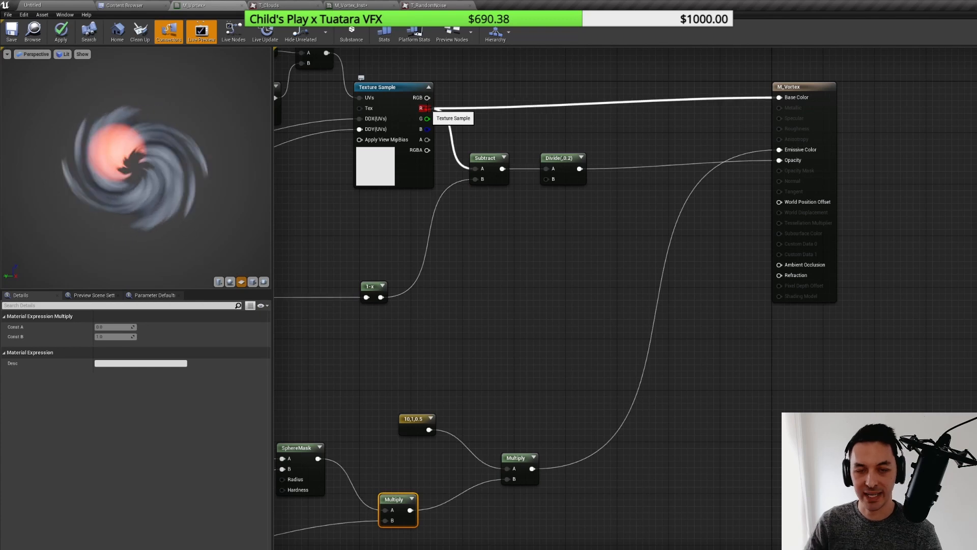
- Multiply the Texture Sample's R output with the coloured Multiply and connect the new Multiply's output to Emissive Color
{"action": "left_click_drag", "start_coordinate": [426, 108], "coordinate": [587, 326]}
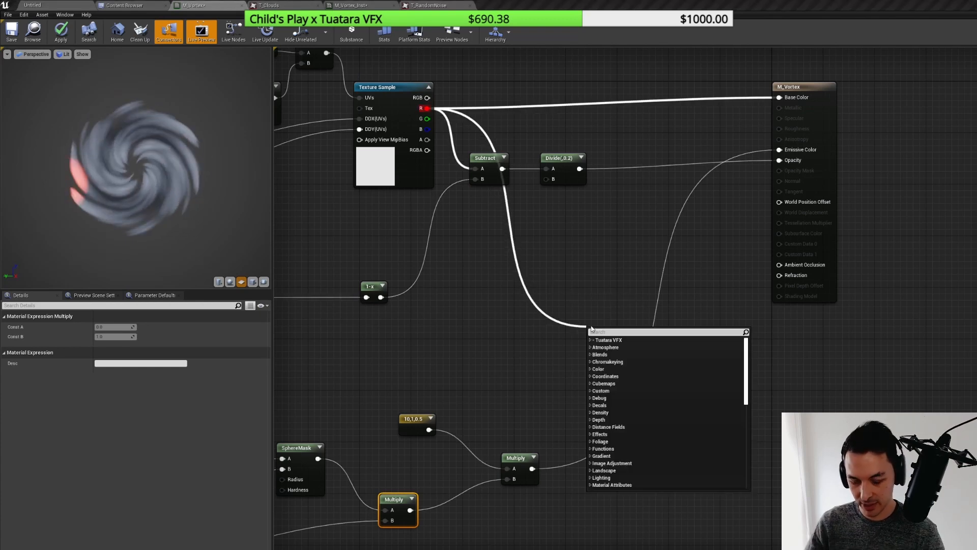
{"action": "type", "text": "mul"}
{"action": "key", "text": "Return"}
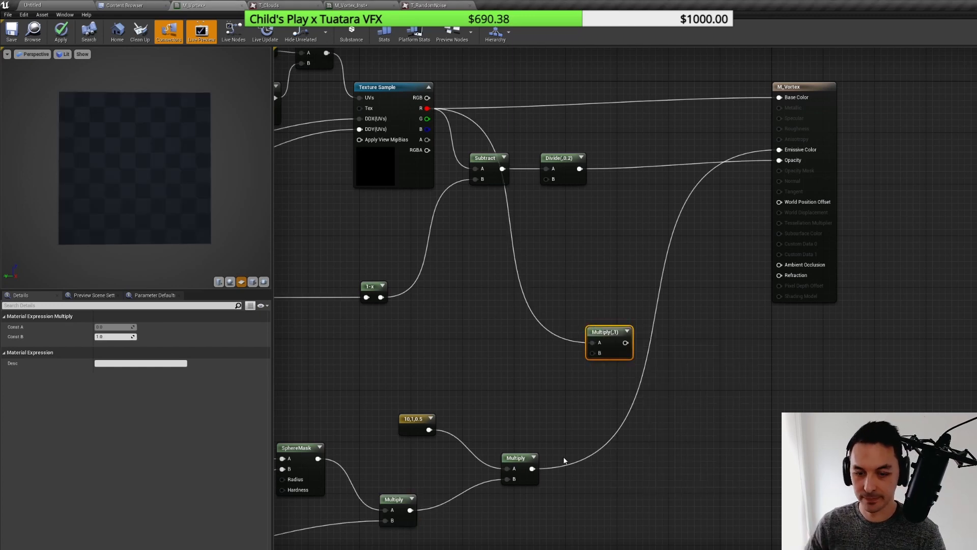
{"action": "left_click_drag", "start_coordinate": [531, 468], "coordinate": [780, 150]}
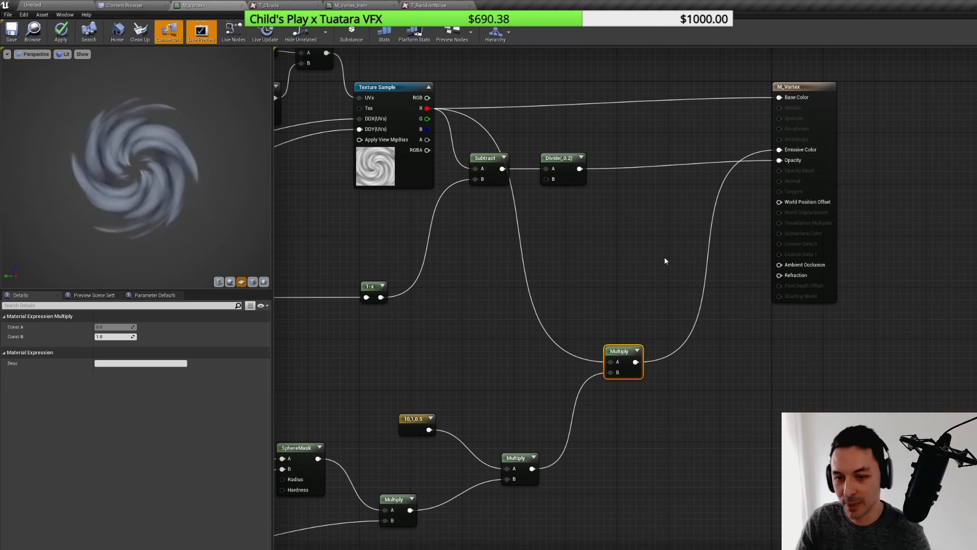
{"action": "left_click_drag", "start_coordinate": [624, 361], "coordinate": [650, 337]}
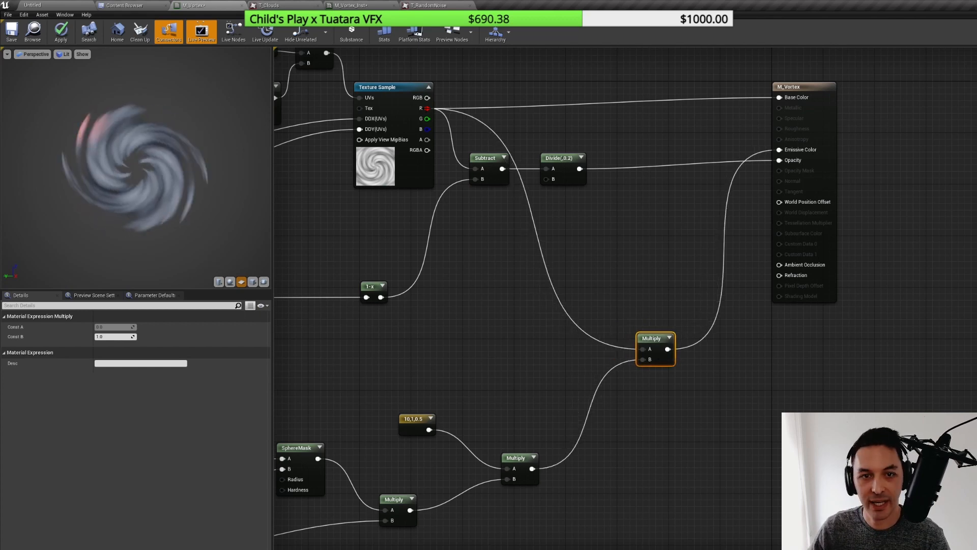
- Insert a Power node with Const Exponent 6 between the Texture Sample's R output and the emissive Multiply
{"action": "left_click_drag", "start_coordinate": [504, 281], "coordinate": [644, 349]}
{"action": "type", "text": "power"}
{"action": "key", "text": "Return"}
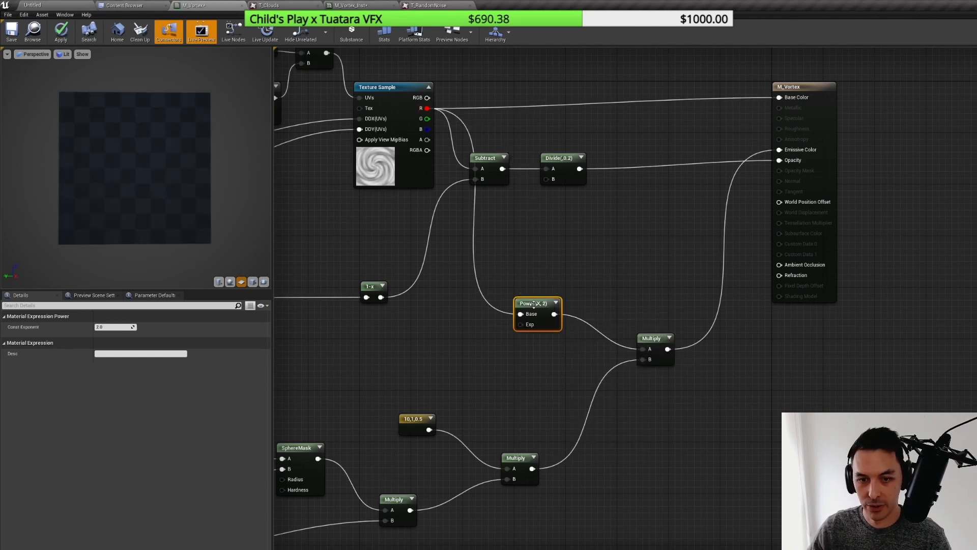
{"action": "left_click", "coordinate": [123, 327]}
{"action": "type", "text": "6"}
{"action": "key", "text": "Return"}
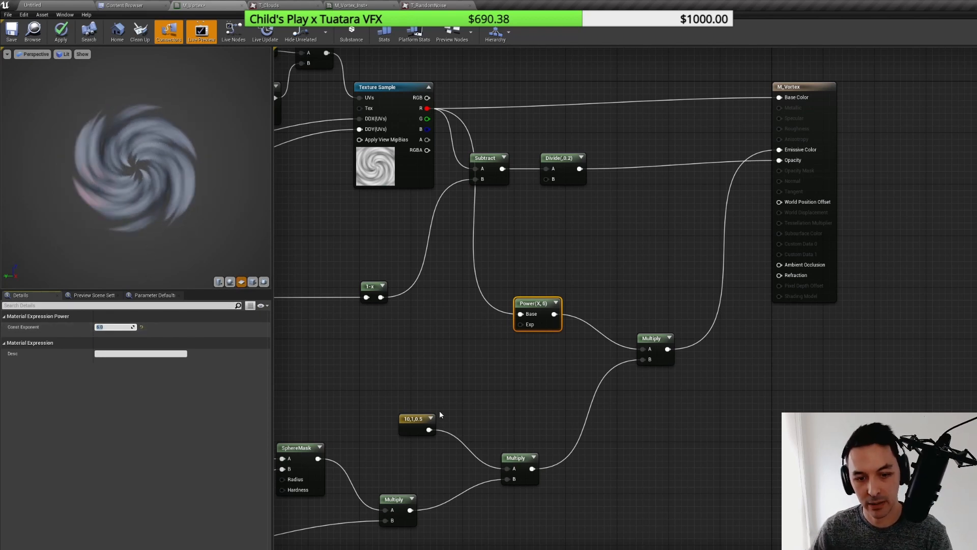
- Insert a Multiply with Const B set to 10 between the 10,1,0.5 colour constant and the coloured Multiply
{"action": "left_click_drag", "start_coordinate": [429, 430], "coordinate": [554, 455]}
{"action": "type", "text": "multiply"}
{"action": "key", "text": "Return"}
{"action": "left_click_drag", "start_coordinate": [493, 413], "coordinate": [479, 424]}
{"action": "left_click", "coordinate": [121, 336]}
{"action": "type", "text": "10"}
{"action": "key", "text": "Return"}
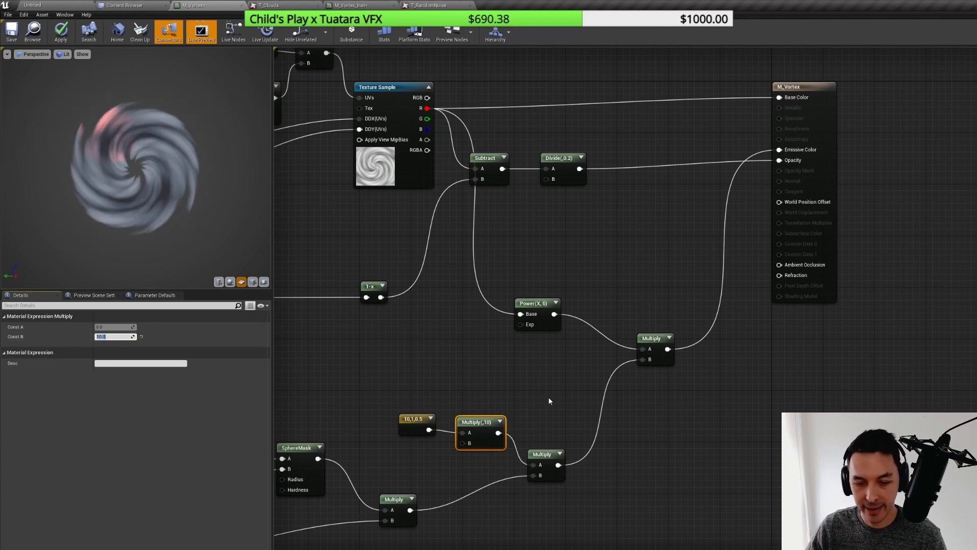
- Square the flash SphereMask by inserting a Multiply that takes its output in both A and B before the pulse Multiply
{"action": "right_click_drag", "start_coordinate": [548, 396], "coordinate": [620, 334]}
{"action": "right_click_drag", "start_coordinate": [415, 309], "coordinate": [472, 344]}
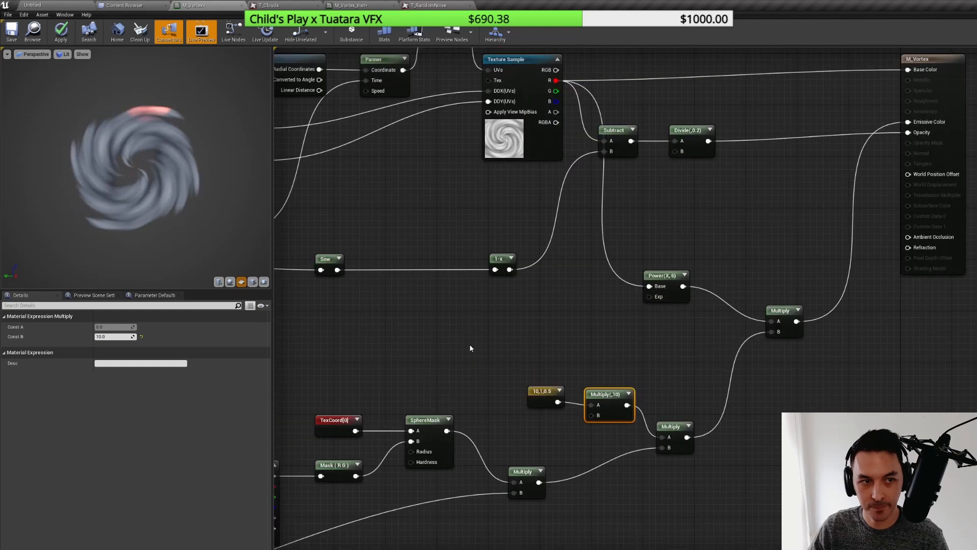
{"action": "left_click_drag", "start_coordinate": [523, 471], "coordinate": [561, 478]}
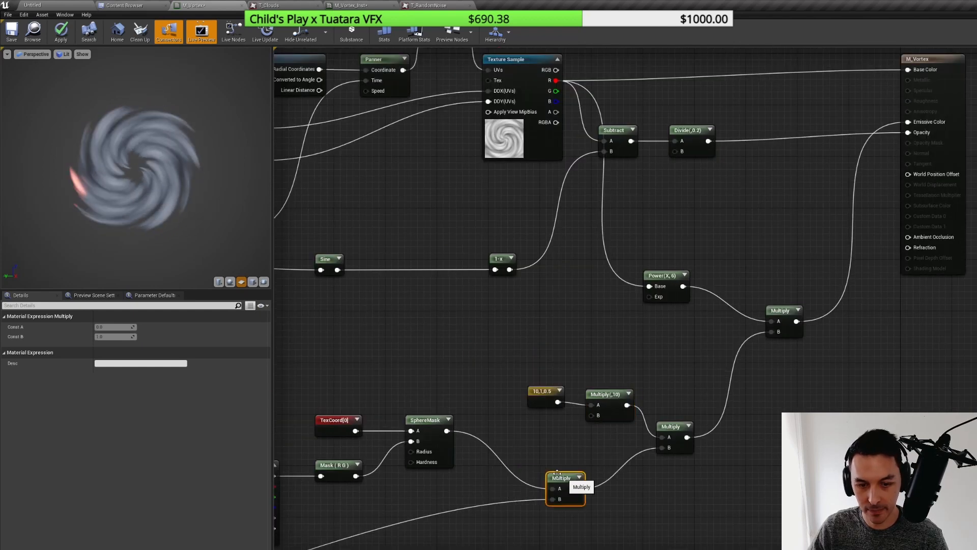
{"action": "left_click_drag", "start_coordinate": [447, 430], "coordinate": [553, 488]}
{"action": "type", "text": "*"}
{"action": "key", "text": "Return"}
{"action": "left_click", "coordinate": [557, 438]}
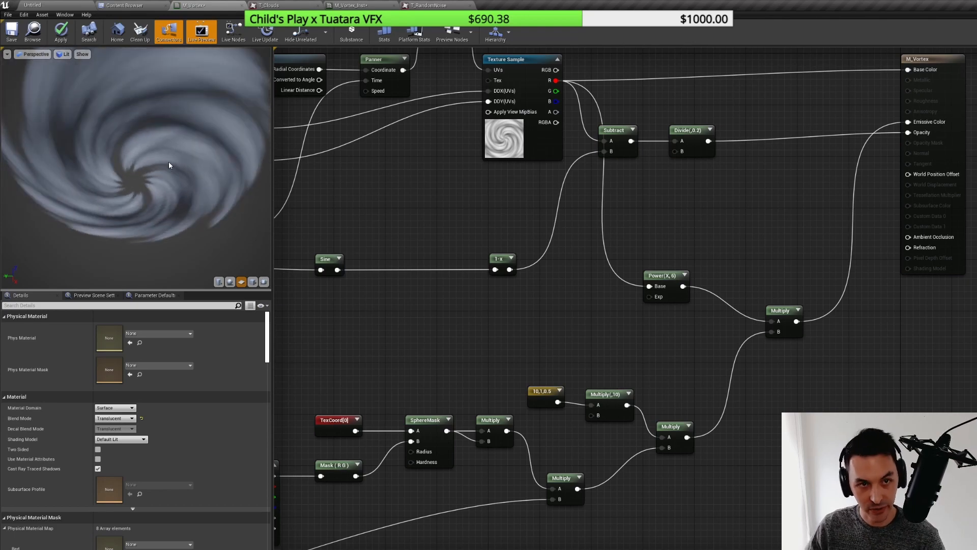
- Square the vortex centre SphereMask with a self-multiplying Multiply inserted before the Multiply by 10 that feeds the Time Add
{"action": "right_click_drag", "start_coordinate": [383, 192], "coordinate": [497, 295]}
{"action": "right_click_drag", "start_coordinate": [322, 281], "coordinate": [426, 281]}
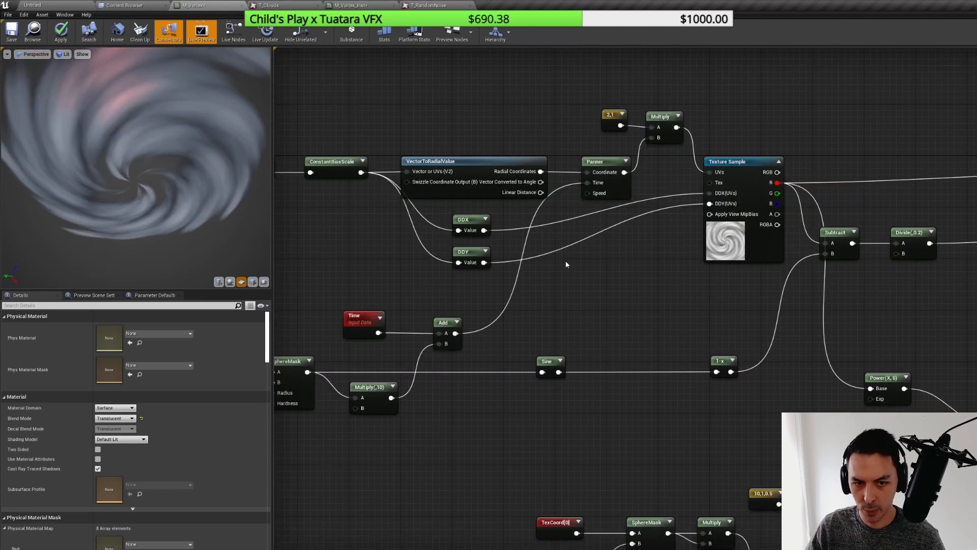
{"action": "right_click_drag", "start_coordinate": [392, 315], "coordinate": [555, 294]}
{"action": "left_click_drag", "start_coordinate": [544, 379], "coordinate": [601, 370]}
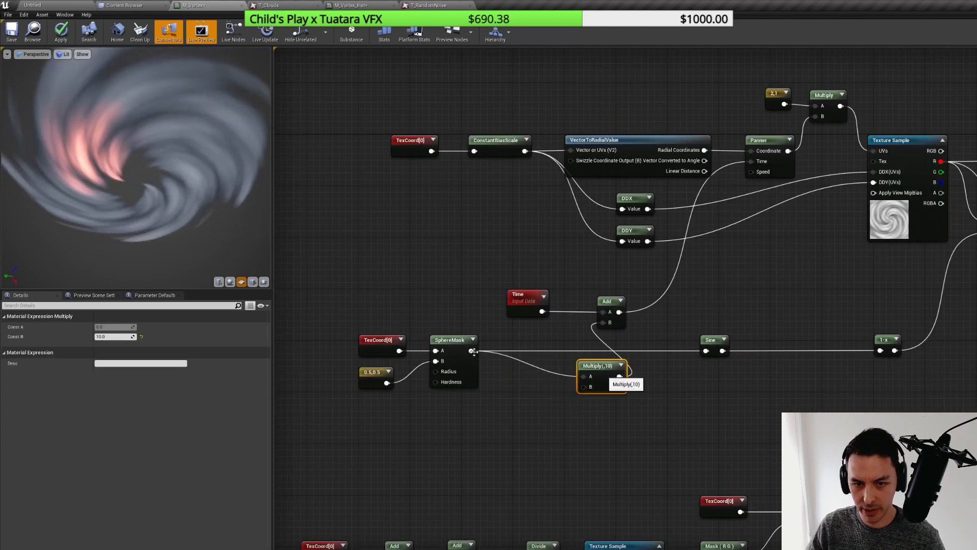
{"action": "left_click_drag", "start_coordinate": [473, 350], "coordinate": [517, 390]}
{"action": "type", "text": "m"}
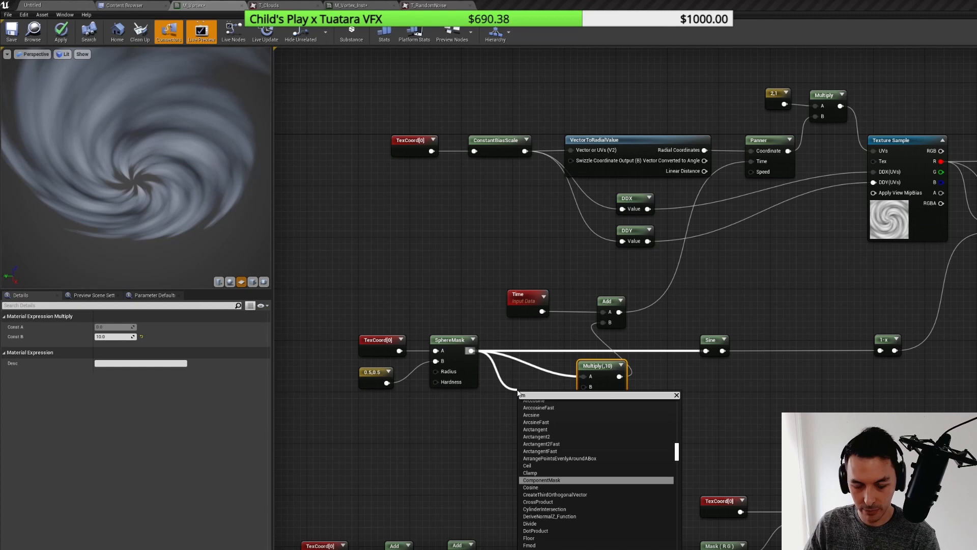
{"action": "type", "text": "ult"}
{"action": "key", "text": "Return"}
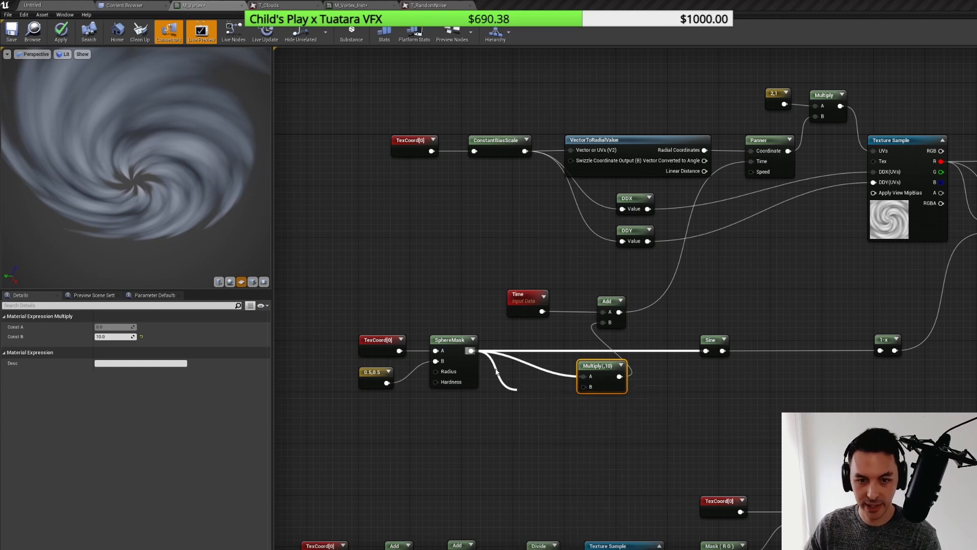
{"action": "left_click_drag", "start_coordinate": [472, 351], "coordinate": [585, 377]}
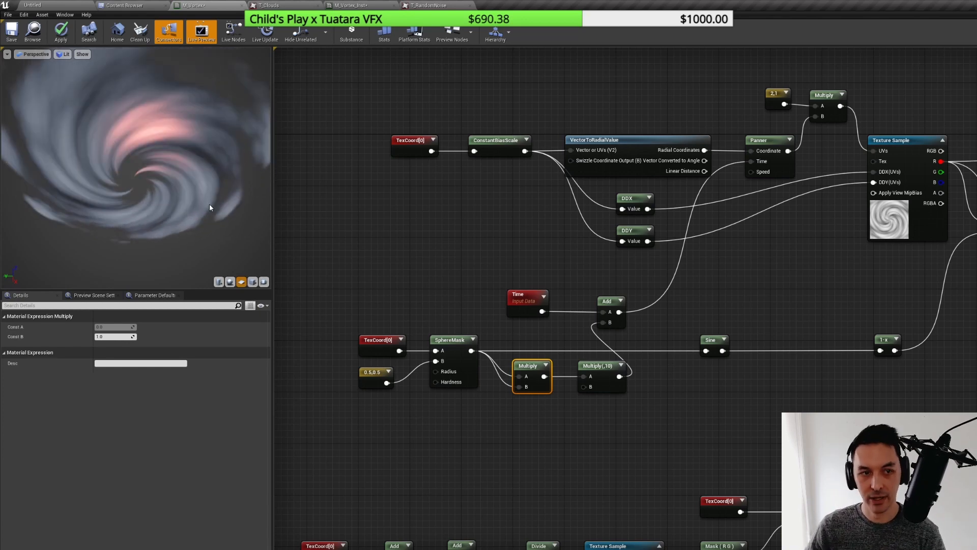
{"action": "left_click", "coordinate": [592, 429]}
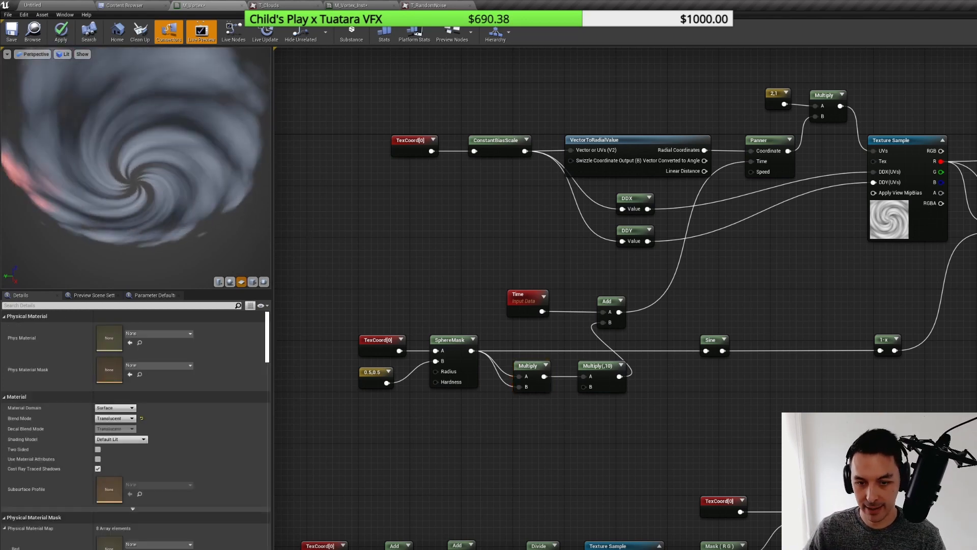
{"action": "right_click_drag", "start_coordinate": [546, 418], "coordinate": [479, 350]}
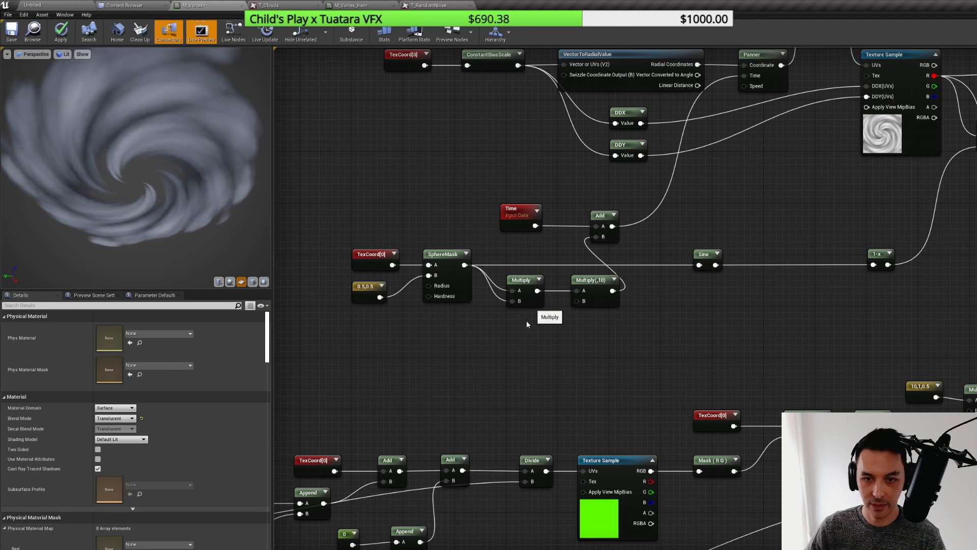
{"action": "left_click", "coordinate": [521, 287]}
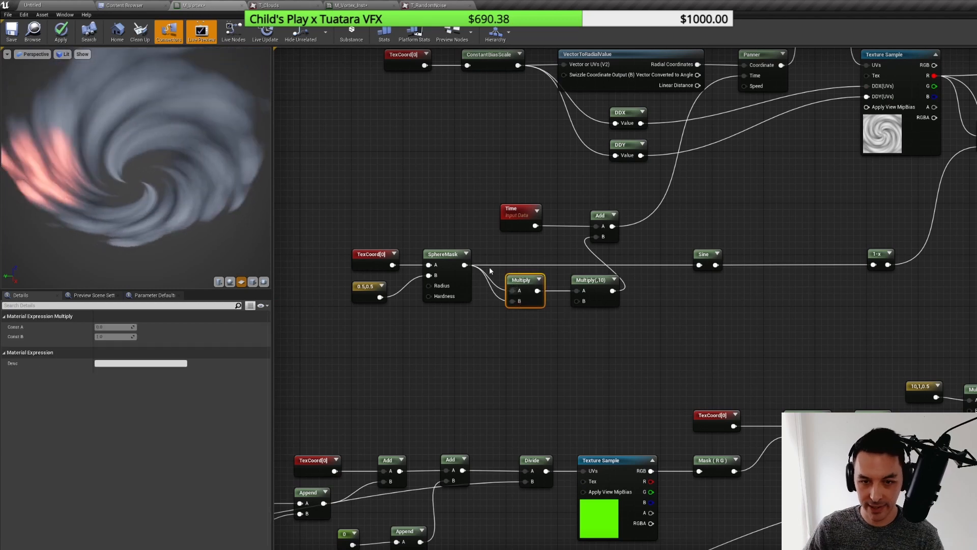
{"action": "right_click", "coordinate": [515, 332]}
{"action": "type", "text": "power"}
{"action": "key", "text": "Return"}
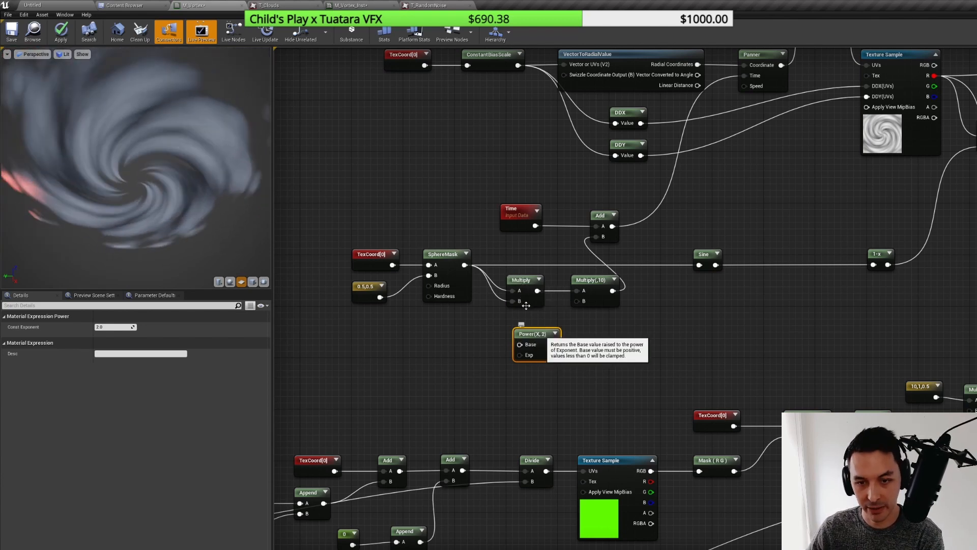
{"action": "key", "text": "Delete"}
- Spread out the coloured Multiply, the Multiply by 10 and the 10,1,0.5 constant to free space between them
{"action": "right_click_drag", "start_coordinate": [833, 355], "coordinate": [605, 354]}
{"action": "scroll", "coordinate": [606, 355], "scroll_direction": "down", "scroll_amount": 1}
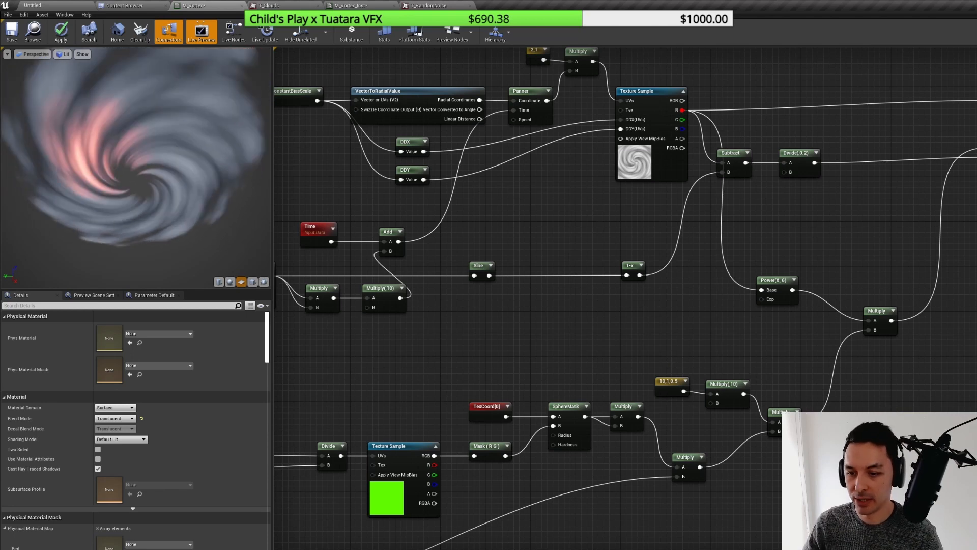
{"action": "left_click", "coordinate": [785, 411]}
{"action": "left_click_drag", "start_coordinate": [792, 415], "coordinate": [838, 415]}
{"action": "left_click_drag", "start_coordinate": [719, 390], "coordinate": [735, 390]}
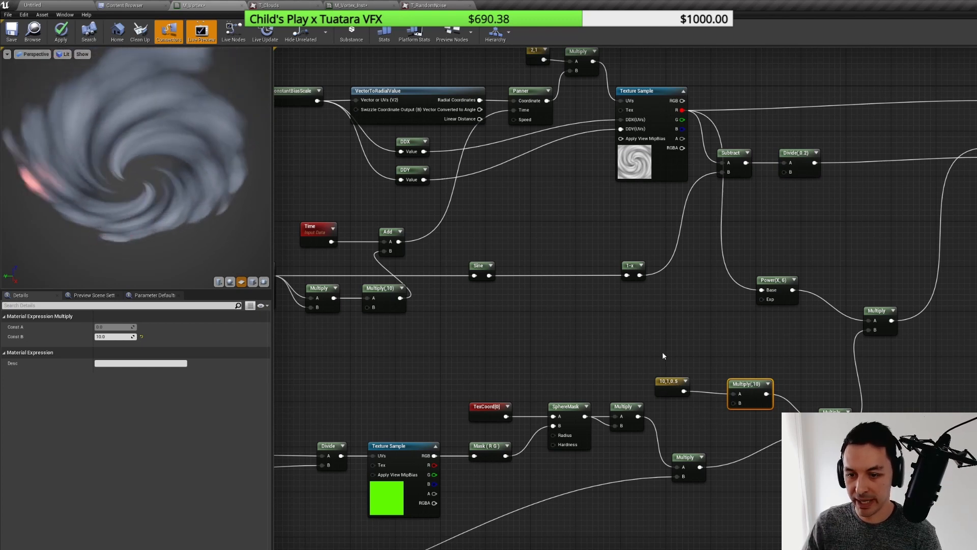
{"action": "left_click_drag", "start_coordinate": [672, 381], "coordinate": [628, 350]}
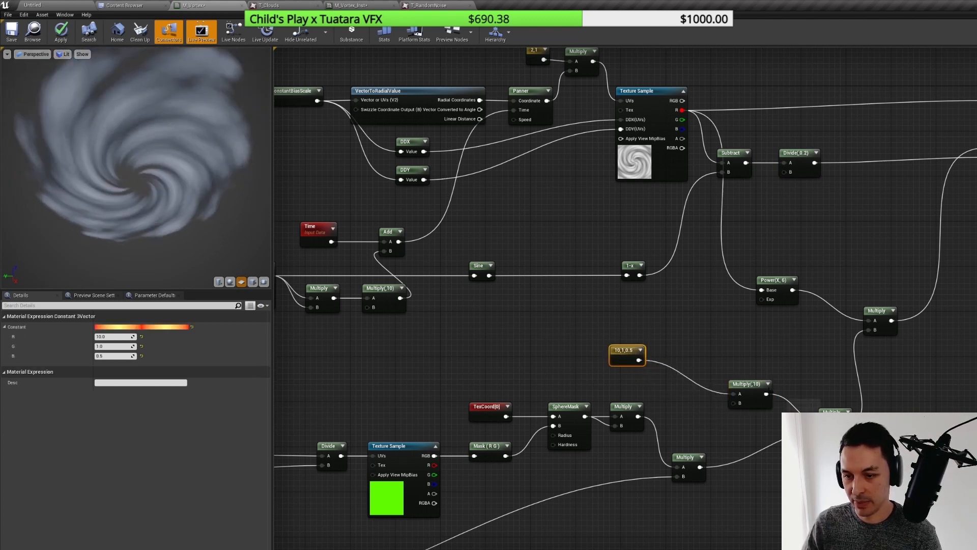
- Insert a HueShift node between the 10,1,0.5 constant and the Multiply by 10, with the constant in its Texture input
{"action": "right_click", "coordinate": [666, 346]}
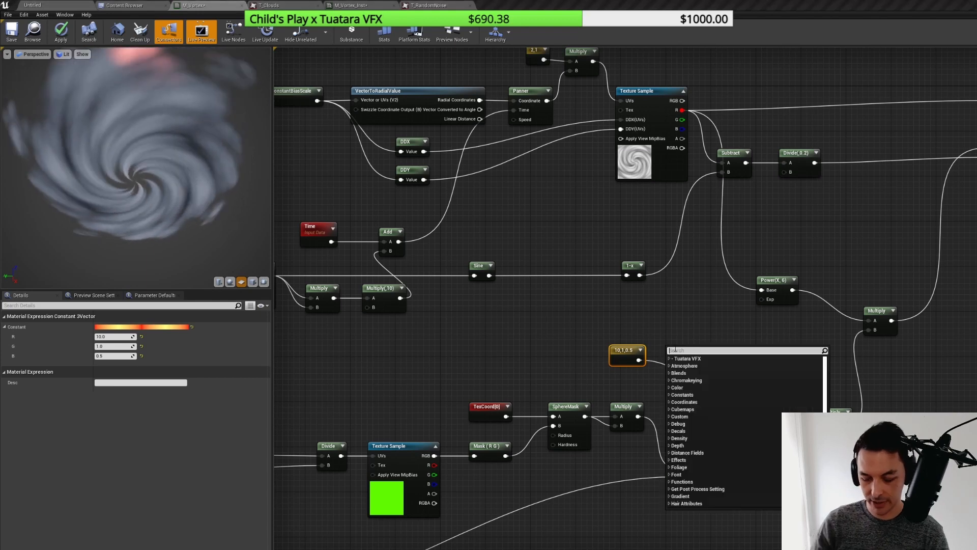
{"action": "type", "text": "hue"}
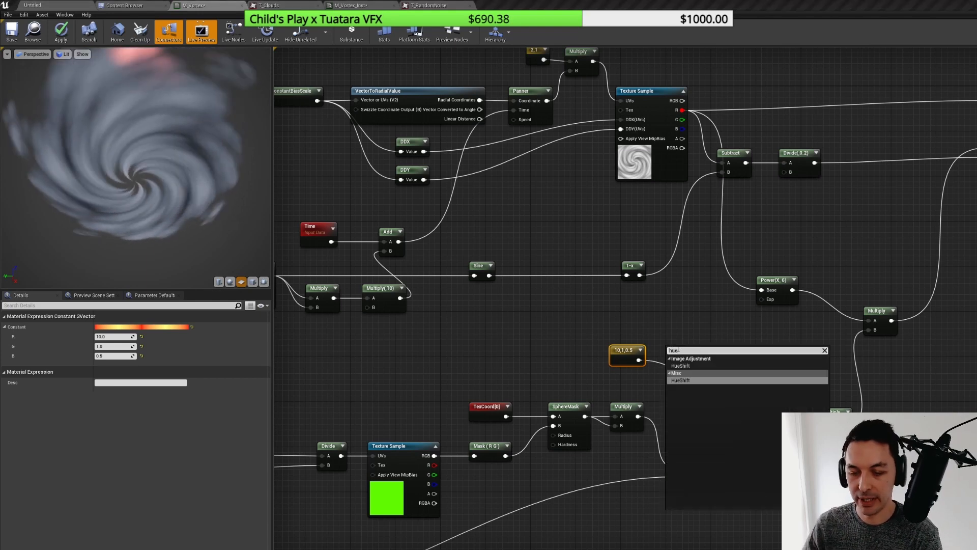
{"action": "key", "text": "Return"}
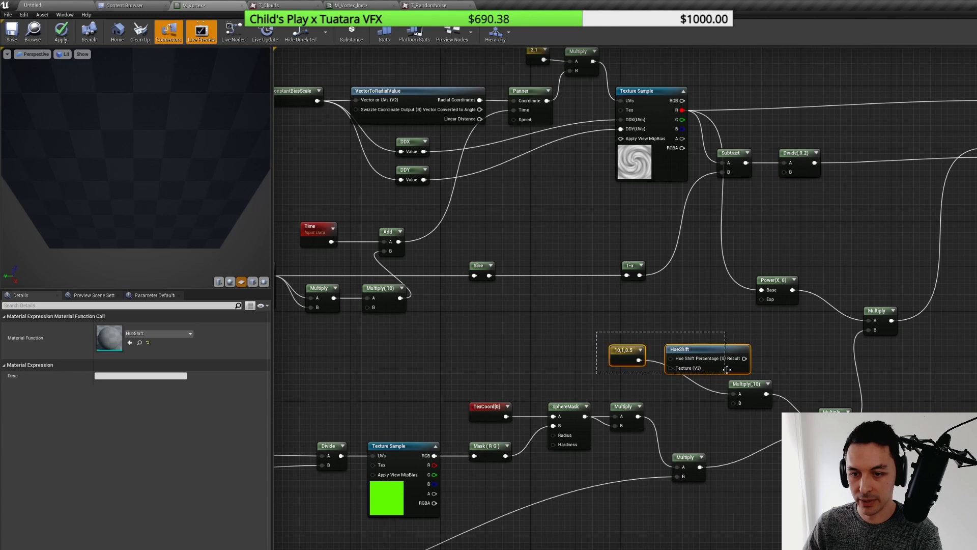
{"action": "left_click_drag", "start_coordinate": [727, 369], "coordinate": [727, 368]}
{"action": "left_click_drag", "start_coordinate": [727, 359], "coordinate": [667, 343]}
{"action": "left_click", "coordinate": [533, 342]}
{"action": "left_click_drag", "start_coordinate": [569, 338], "coordinate": [609, 352]}
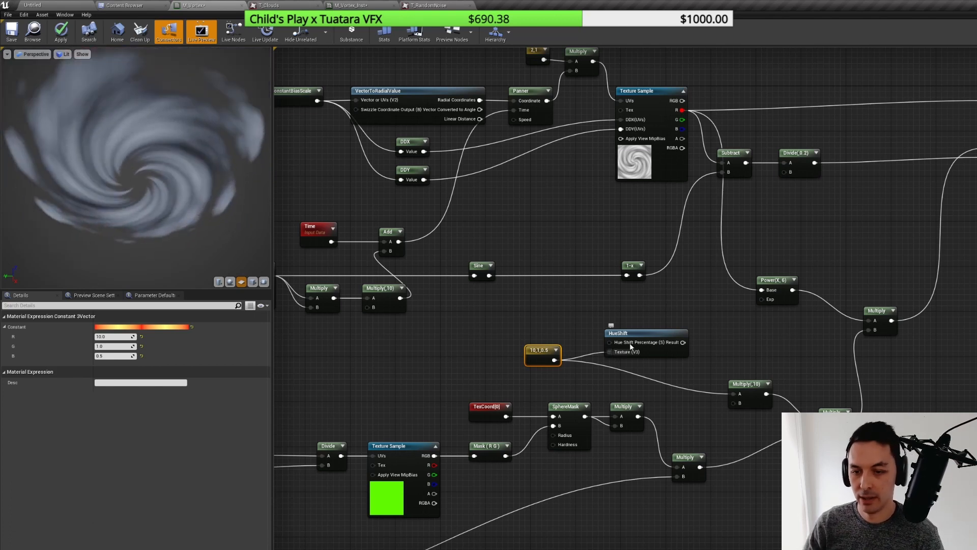
{"action": "left_click_drag", "start_coordinate": [682, 343], "coordinate": [736, 394]}
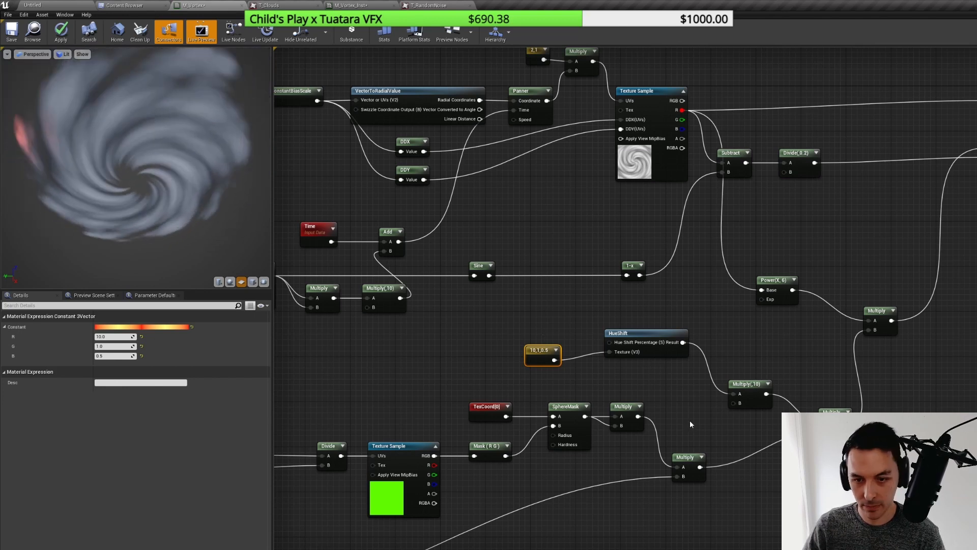
- Drive HueShift's Hue Shift Percentage from the squared flash SphereMask through a new Multiply with Const B set to 0.1
{"action": "right_click_drag", "start_coordinate": [610, 343], "coordinate": [672, 339]}
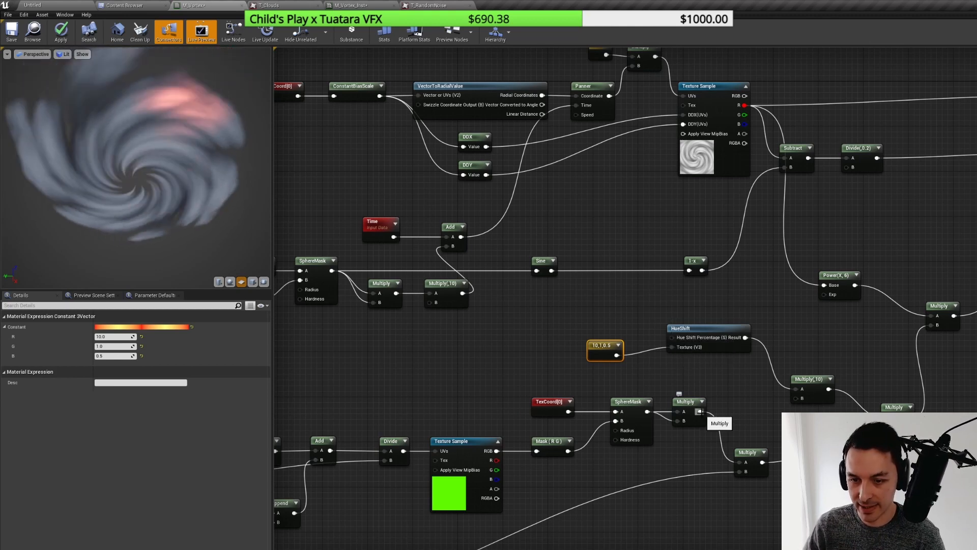
{"action": "left_click_drag", "start_coordinate": [701, 411], "coordinate": [671, 347]}
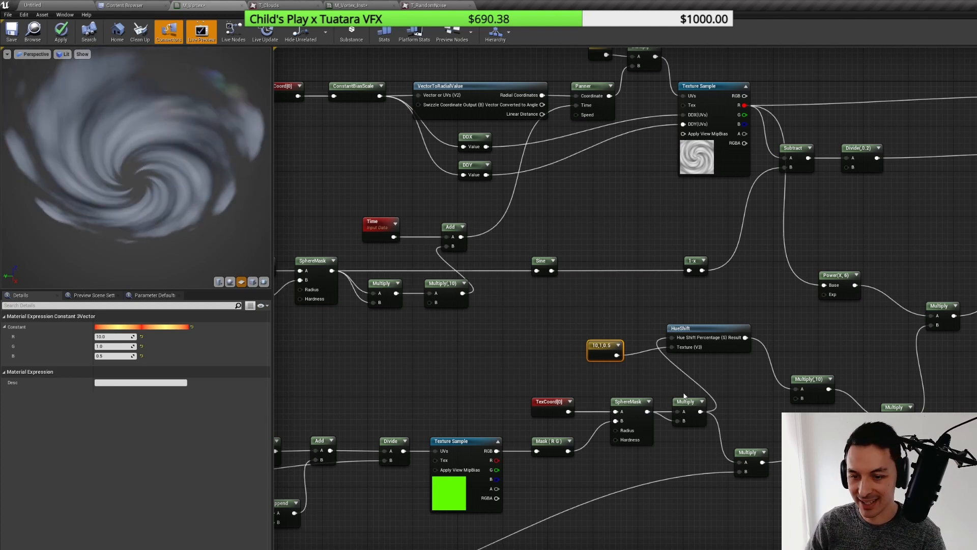
{"action": "left_click_drag", "start_coordinate": [700, 412], "coordinate": [606, 308]}
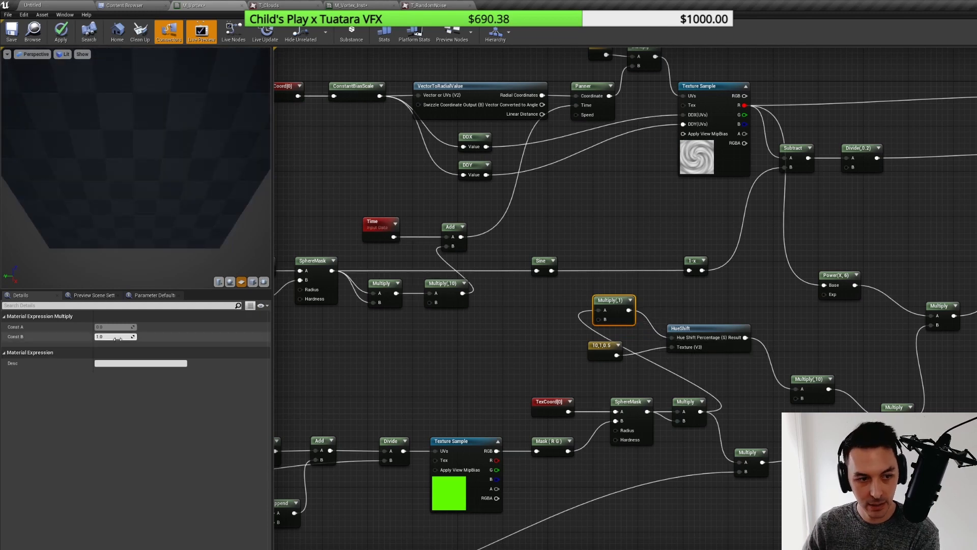
{"action": "type", "text": "0.1"}
{"action": "key", "text": "Return"}
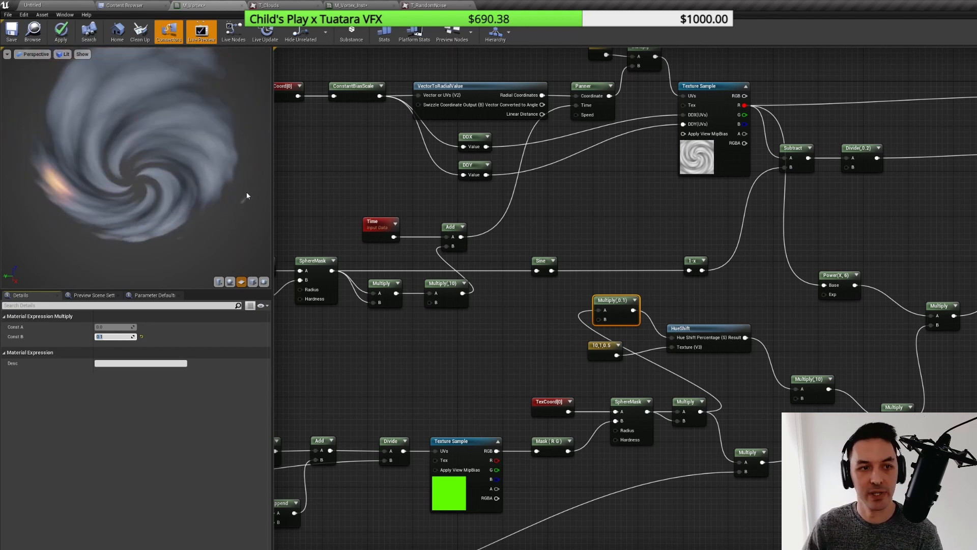
- Insert an Add node with Const B set to -1 between the squared flash SphereMask and the Multiply by 0.1
{"action": "left_click_drag", "start_coordinate": [603, 356], "coordinate": [603, 362]}
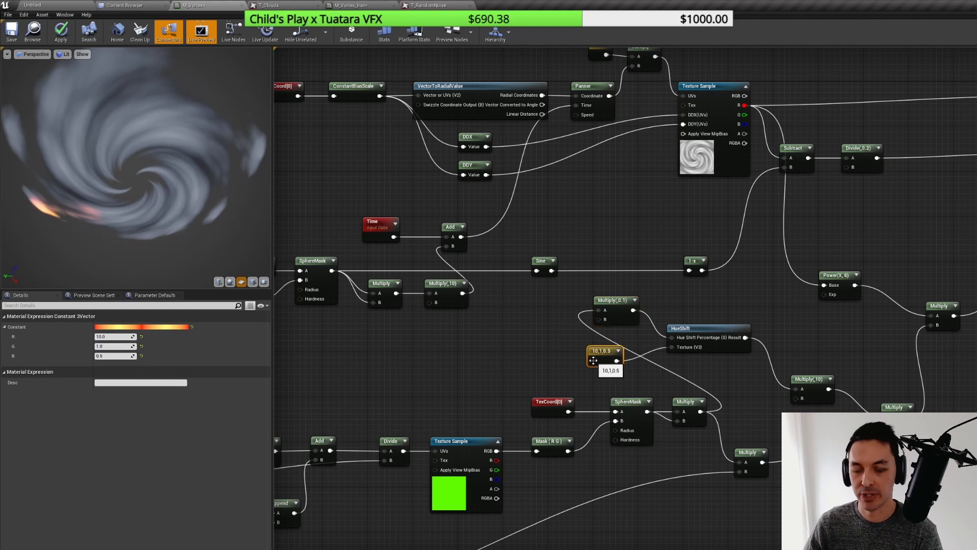
{"action": "left_click_drag", "start_coordinate": [616, 300], "coordinate": [618, 296]}
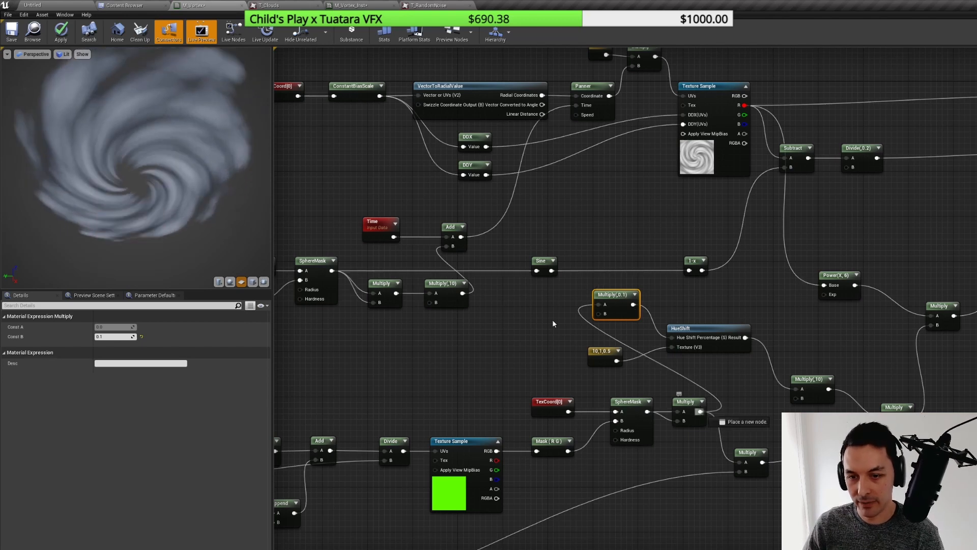
{"action": "left_click_drag", "start_coordinate": [534, 305], "coordinate": [530, 305]}
{"action": "type", "text": "add"}
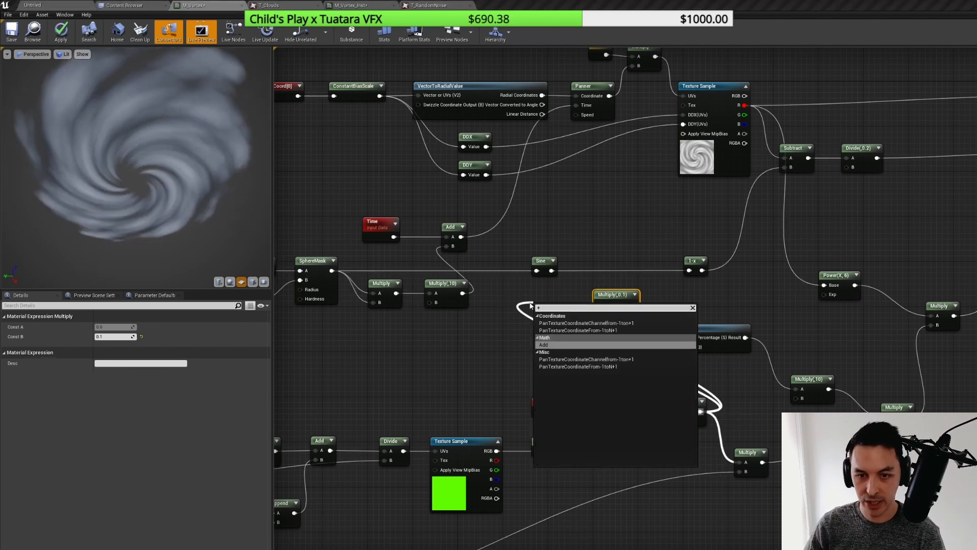
{"action": "key", "text": "Return"}
{"action": "left_click_drag", "start_coordinate": [560, 316], "coordinate": [598, 304]}
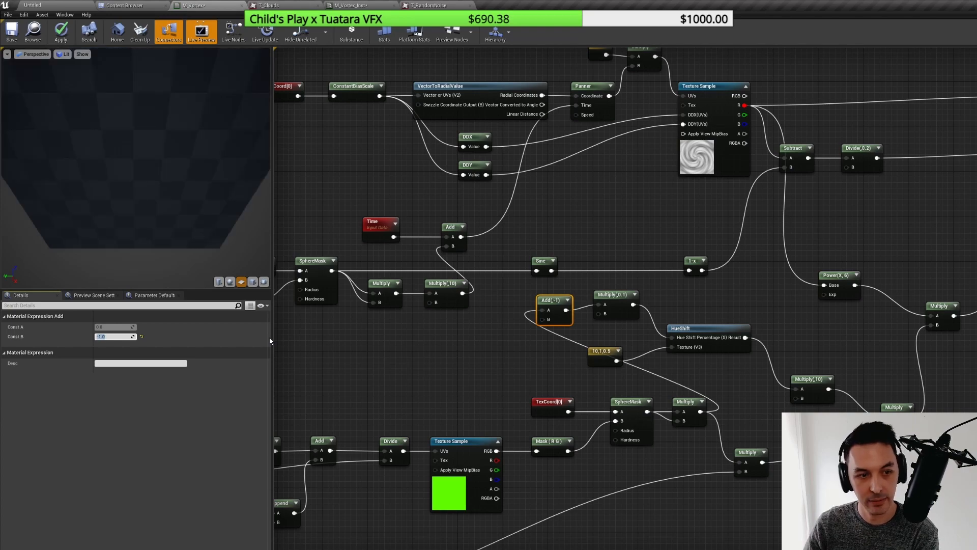
- Set the Const B of the Add node before the Multiply by 0.1 to 1
{"action": "type", "text": "1"}
{"action": "left_click", "coordinate": [505, 365]}
{"action": "right_click_drag", "start_coordinate": [506, 364], "coordinate": [511, 330]}
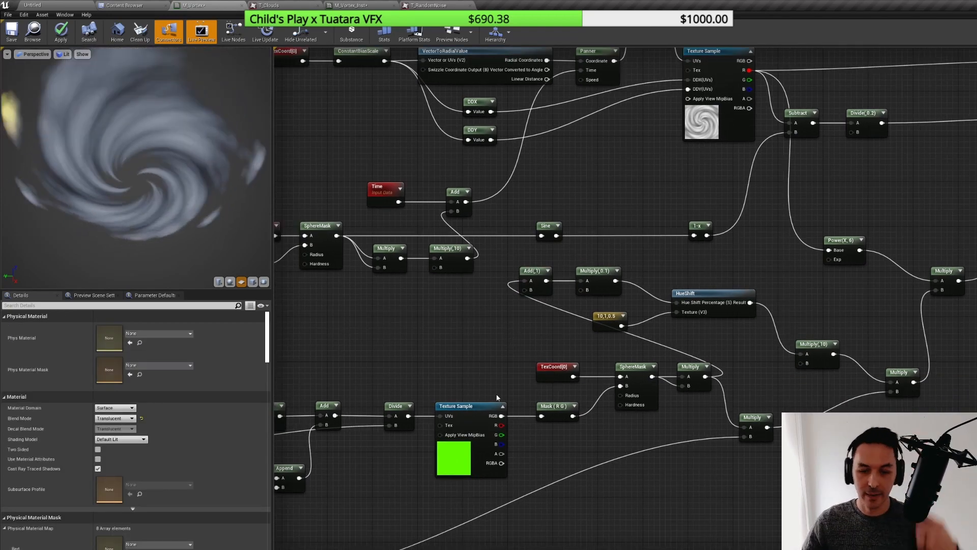
- Feed the T_RandomNoise sample's red channel into the Add's B input and move the Add between the Multiply by 0.1 and HueShift
{"action": "left_click", "coordinate": [477, 408]}
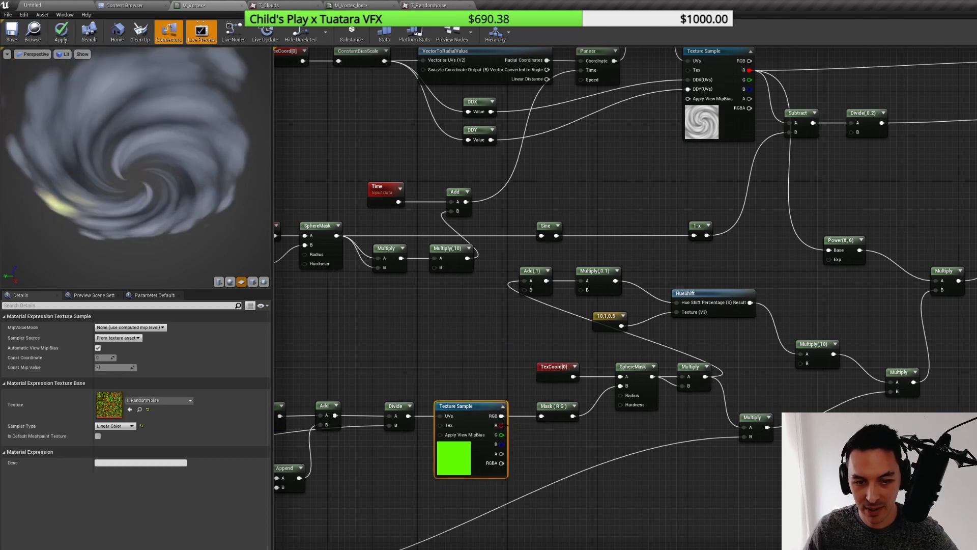
{"action": "left_click_drag", "start_coordinate": [502, 425], "coordinate": [528, 298]}
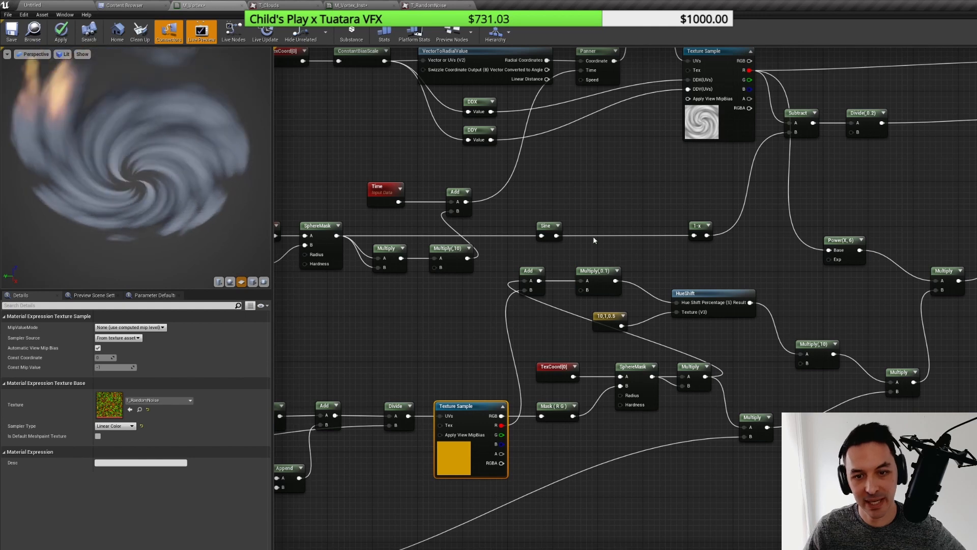
{"action": "left_click", "coordinate": [593, 272]}
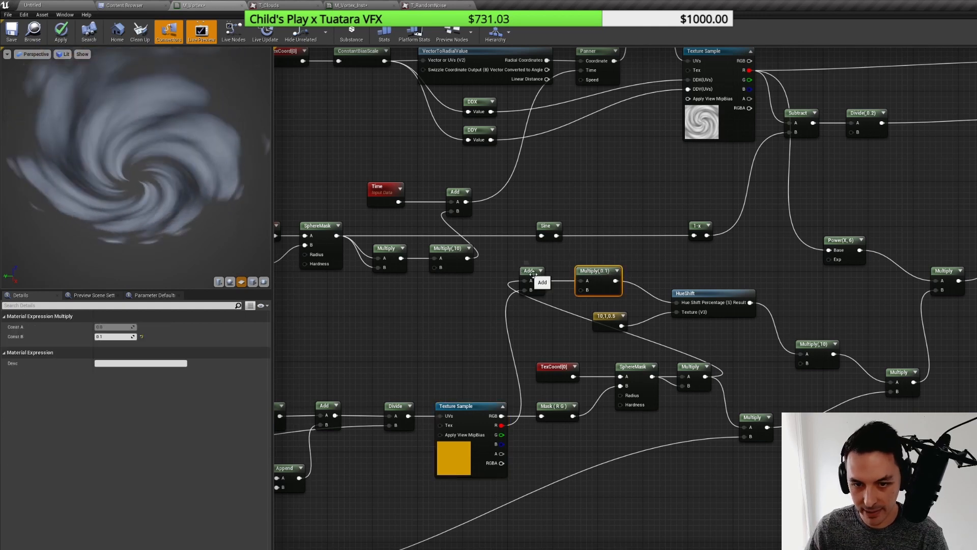
{"action": "left_click_drag", "start_coordinate": [706, 376], "coordinate": [678, 304]}
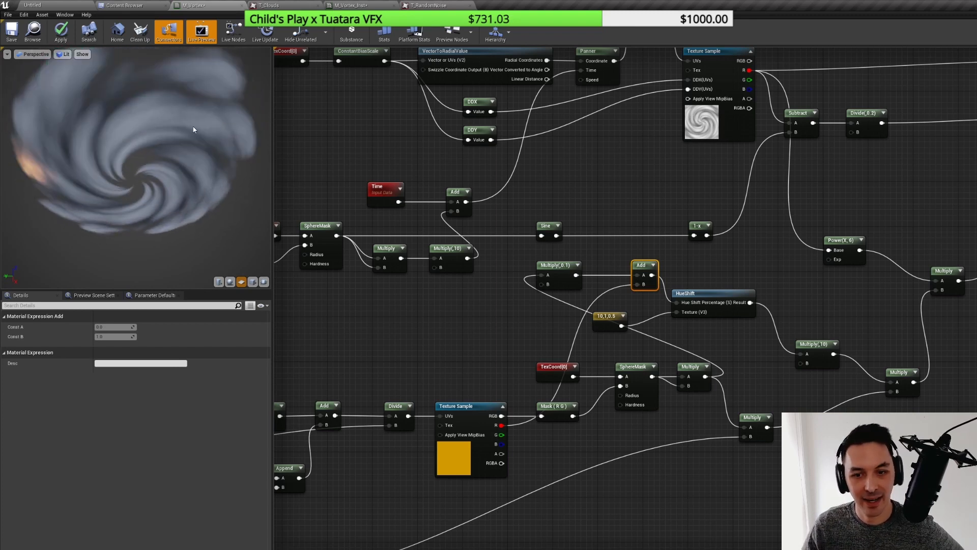
{"action": "left_click", "coordinate": [656, 389]}
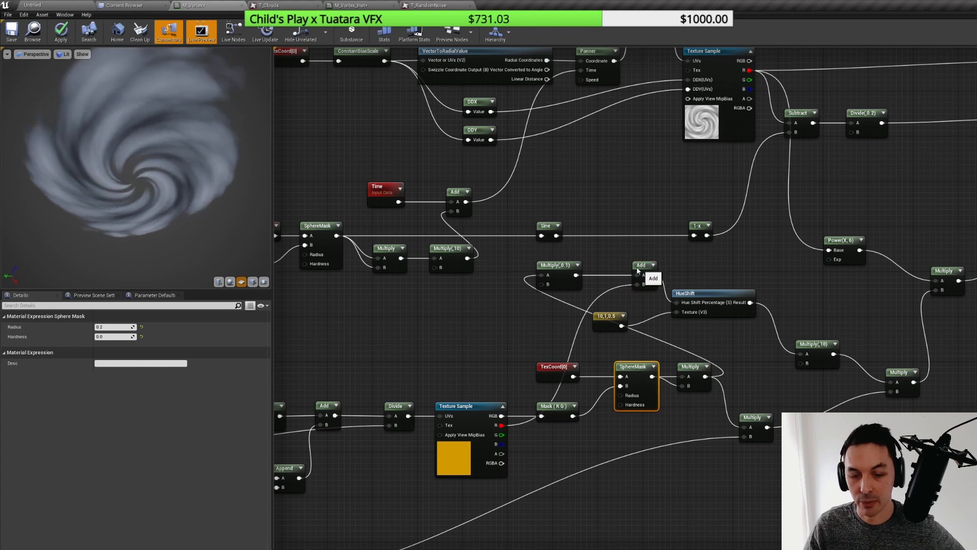
{"action": "left_click", "coordinate": [642, 271]}
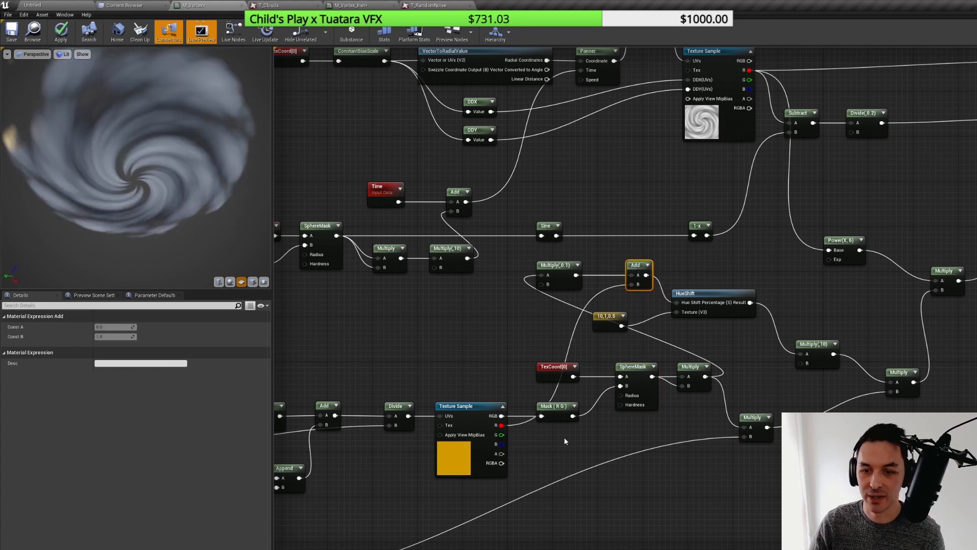
{"action": "left_click", "coordinate": [647, 400]}
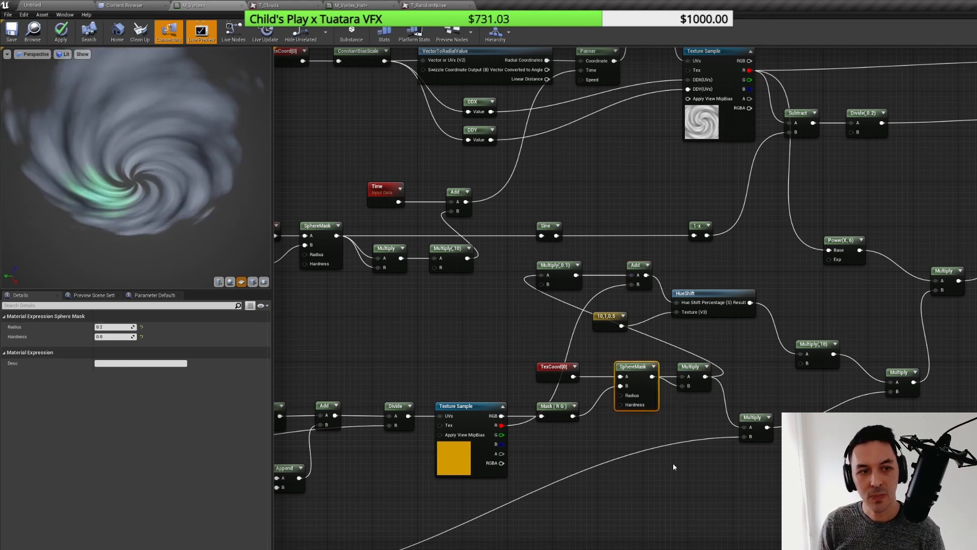
{"action": "right_click_drag", "start_coordinate": [556, 112], "coordinate": [558, 167]}
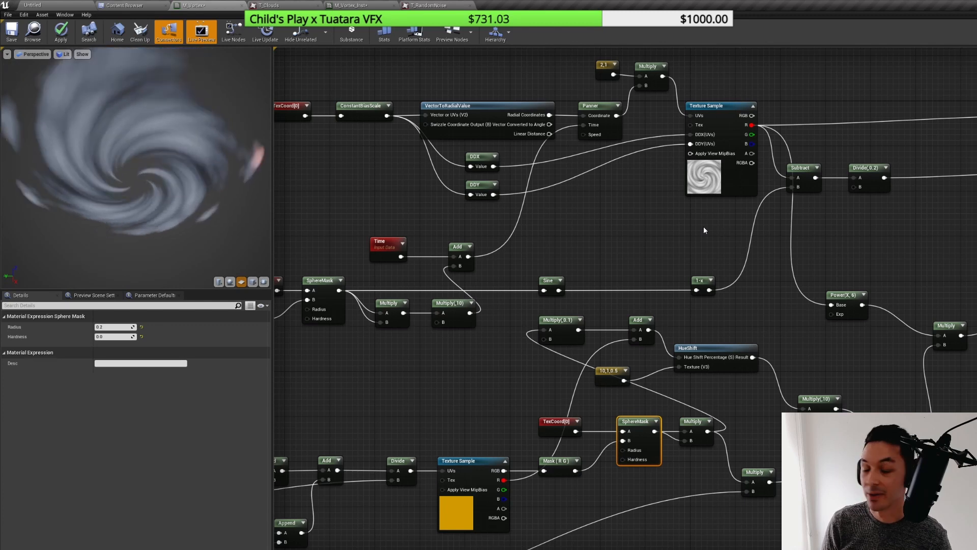
{"action": "left_click", "coordinate": [704, 396]}
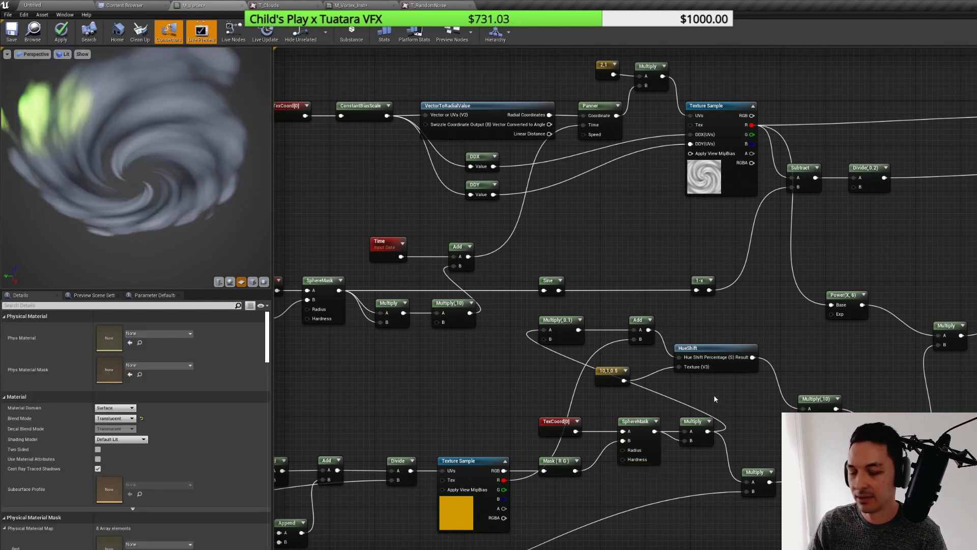
{"action": "right_click_drag", "start_coordinate": [714, 395], "coordinate": [704, 391]}
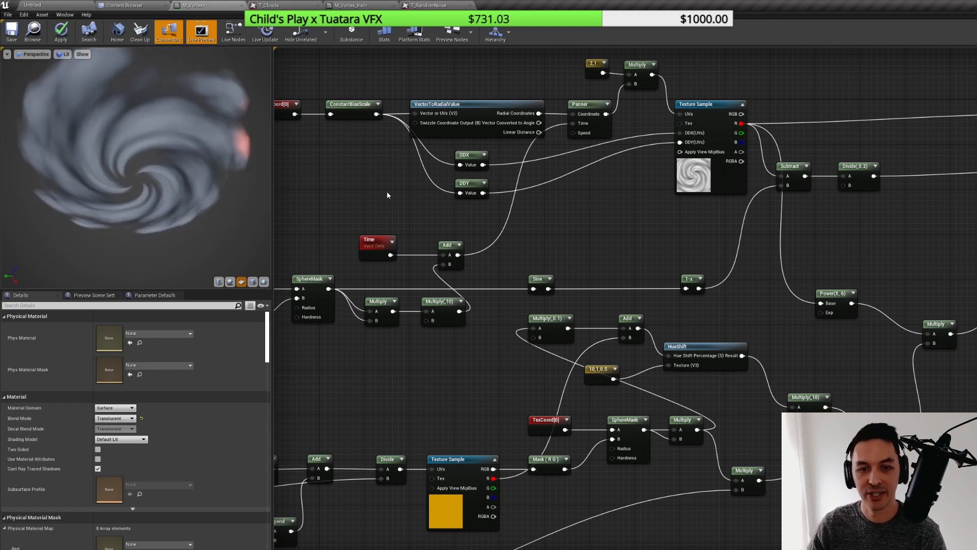
{"action": "scroll", "coordinate": [656, 204], "scroll_direction": "down", "scroll_amount": 5}
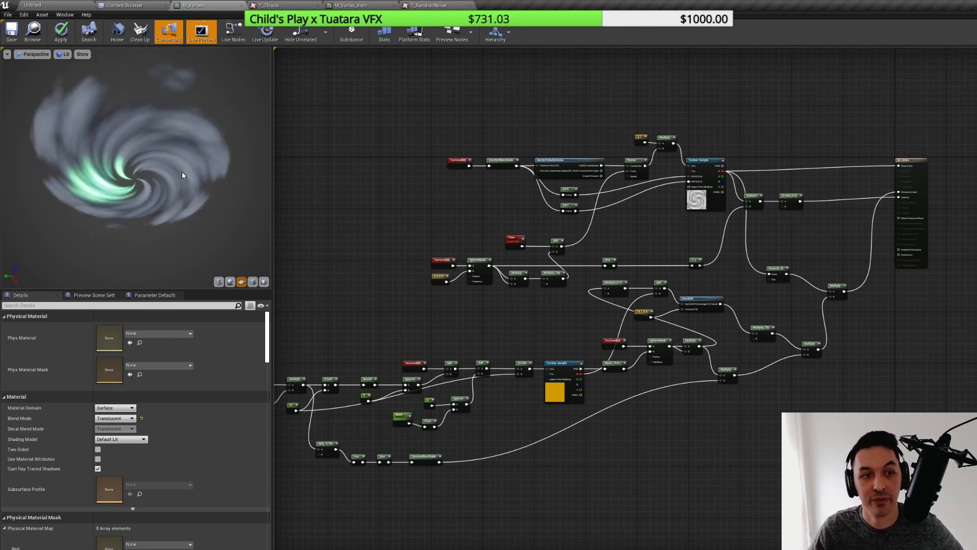
{"action": "mouse_move", "coordinate": [178, 162]}
{"action": "right_mouse_down"}
{"action": "mouse_move", "coordinate": [180, 174]}
{"action": "mouse_move", "coordinate": [177, 155]}
{"action": "right_mouse_up"}
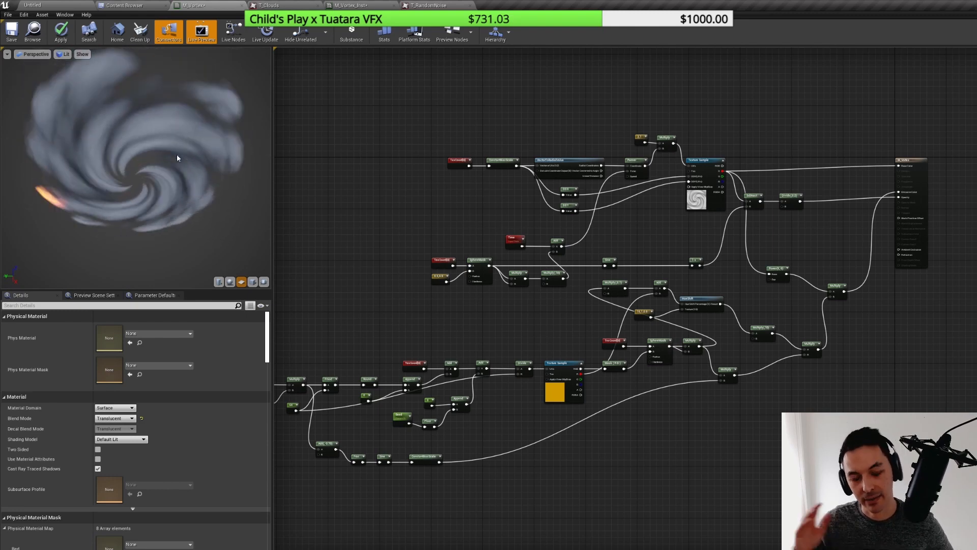
{"action": "right_click_drag", "start_coordinate": [173, 151], "coordinate": [177, 153]}
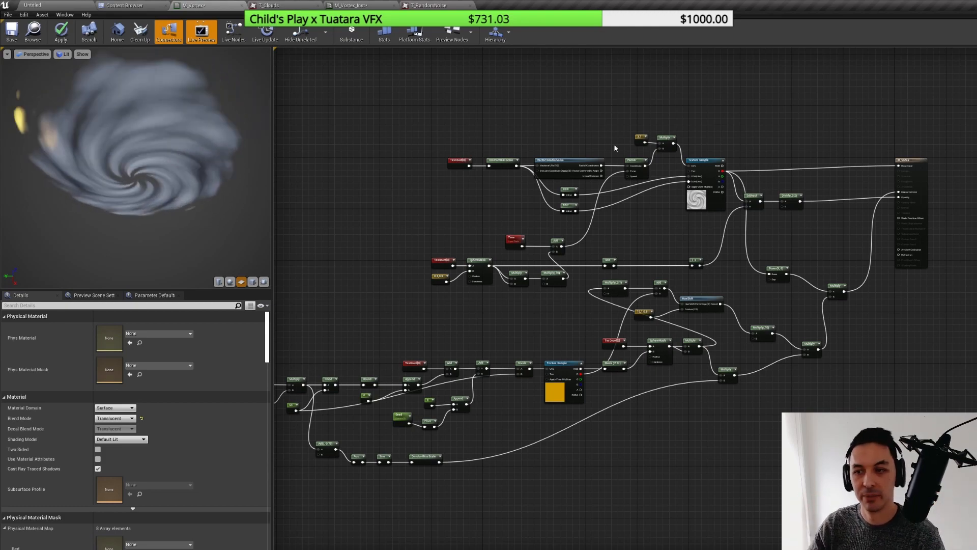
- Examine the radial coordinate chain from TexCoord through VectorToRadialValue, DDX, DDY and Panner to the swirling Texture Sample
{"action": "scroll", "coordinate": [769, 252], "scroll_direction": "up", "scroll_amount": 4}
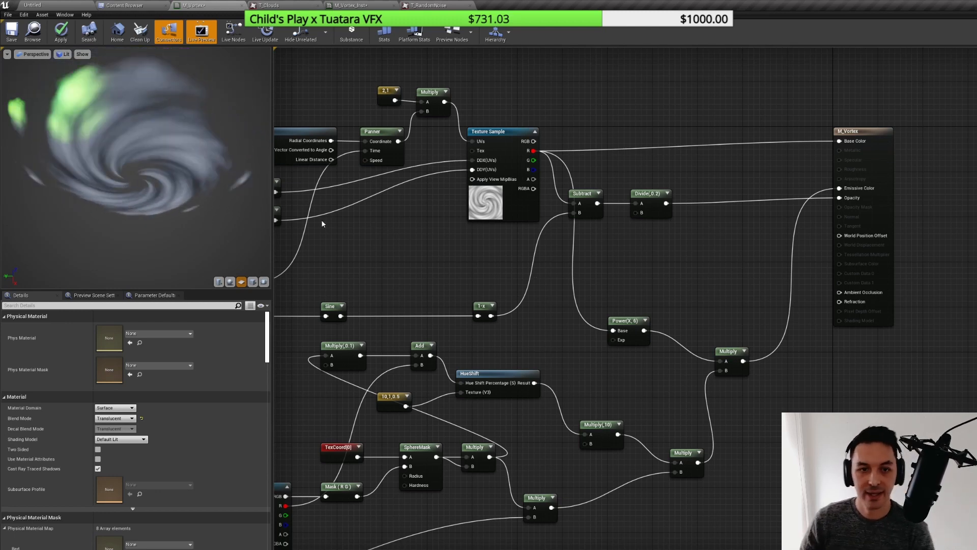
{"action": "right_click_drag", "start_coordinate": [394, 235], "coordinate": [680, 284]}
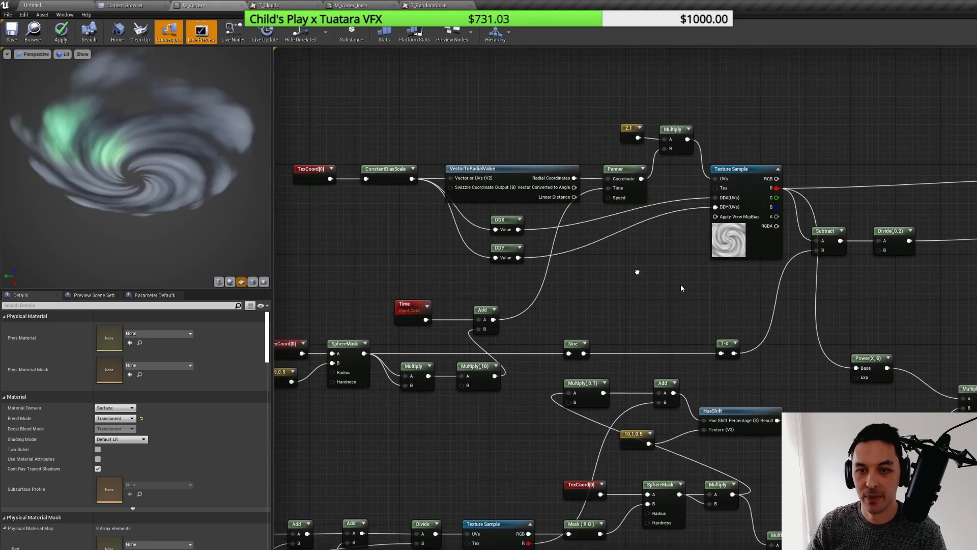
{"action": "scroll", "coordinate": [679, 284], "scroll_direction": "down", "scroll_amount": 1}
{"action": "left_click_drag", "start_coordinate": [383, 124], "coordinate": [722, 288]}
{"action": "left_click", "coordinate": [720, 287]}
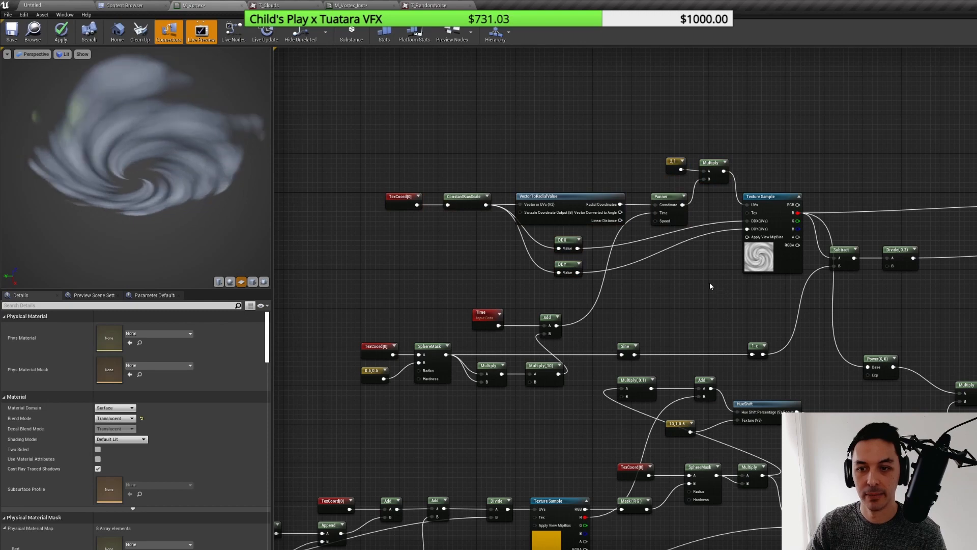
{"action": "right_click_drag", "start_coordinate": [703, 290], "coordinate": [646, 282]}
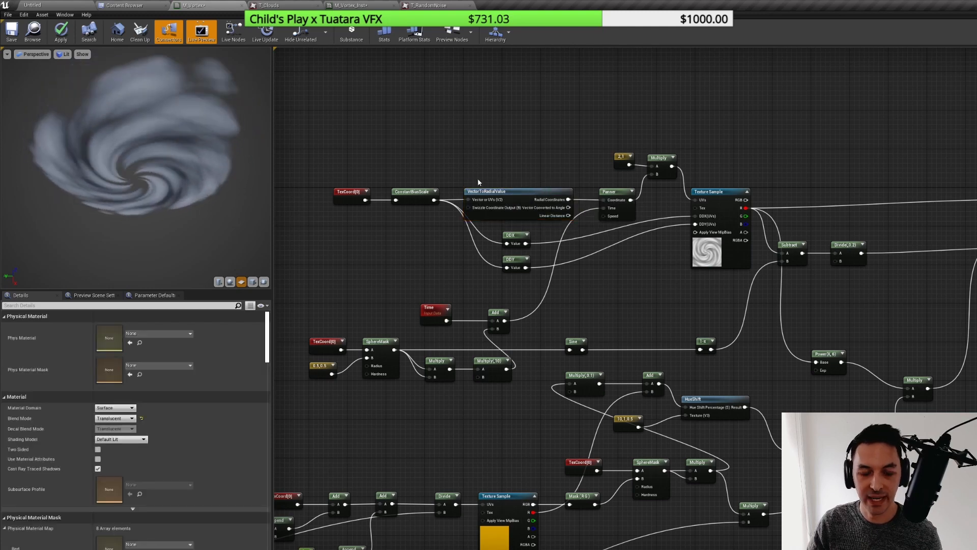
{"action": "left_click_drag", "start_coordinate": [419, 157], "coordinate": [588, 259]}
{"action": "left_click", "coordinate": [551, 225]}
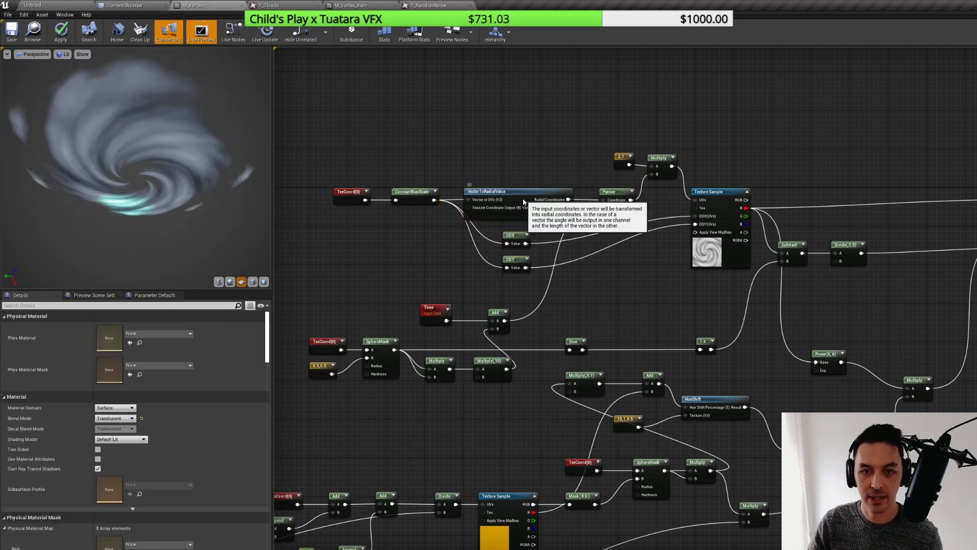
{"action": "left_click", "coordinate": [523, 199]}
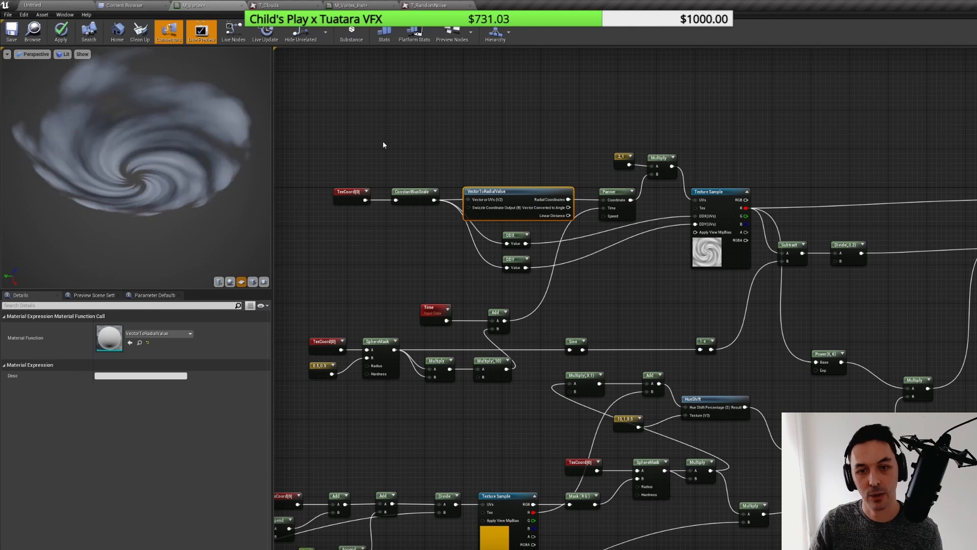
{"action": "left_click_drag", "start_coordinate": [346, 121], "coordinate": [672, 284]}
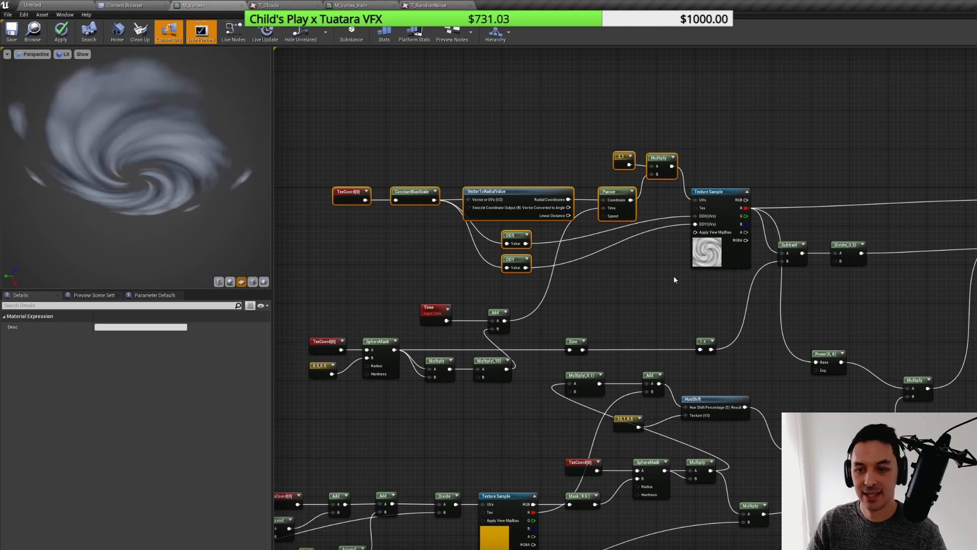
{"action": "left_click", "coordinate": [662, 285]}
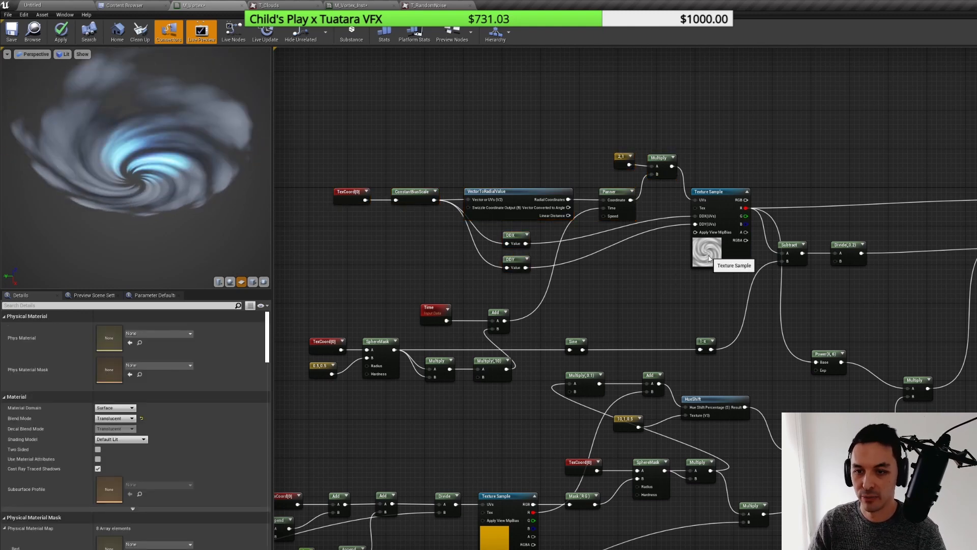
- Nudge the swirling Texture Sample and shift the Subtract and Divide by 0.2 nodes slightly further along the graph
{"action": "left_click_drag", "start_coordinate": [708, 255], "coordinate": [713, 245]}
{"action": "left_click_drag", "start_coordinate": [785, 238], "coordinate": [861, 253]}
{"action": "left_click", "coordinate": [842, 288]}
{"action": "right_click_drag", "start_coordinate": [702, 294], "coordinate": [702, 266]}
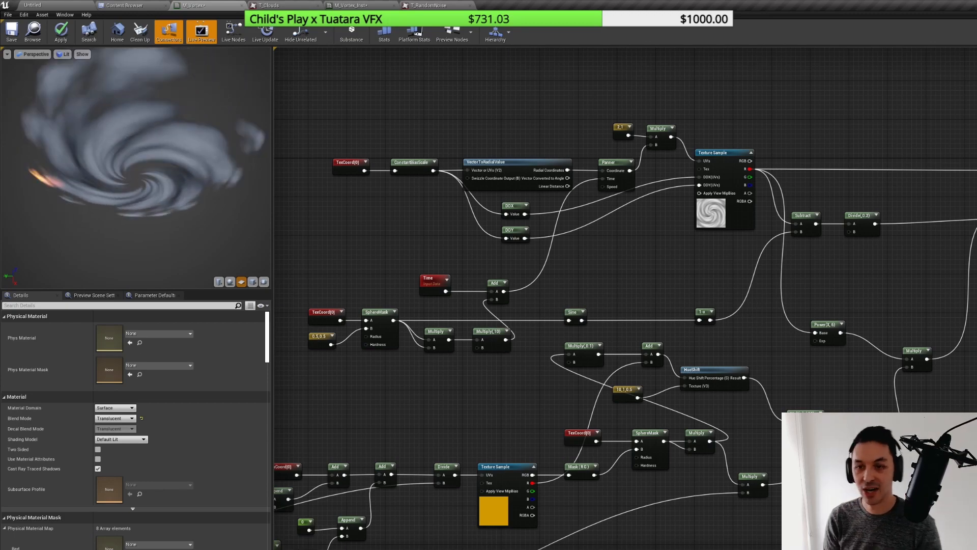
{"action": "right_click_drag", "start_coordinate": [630, 299], "coordinate": [659, 259]}
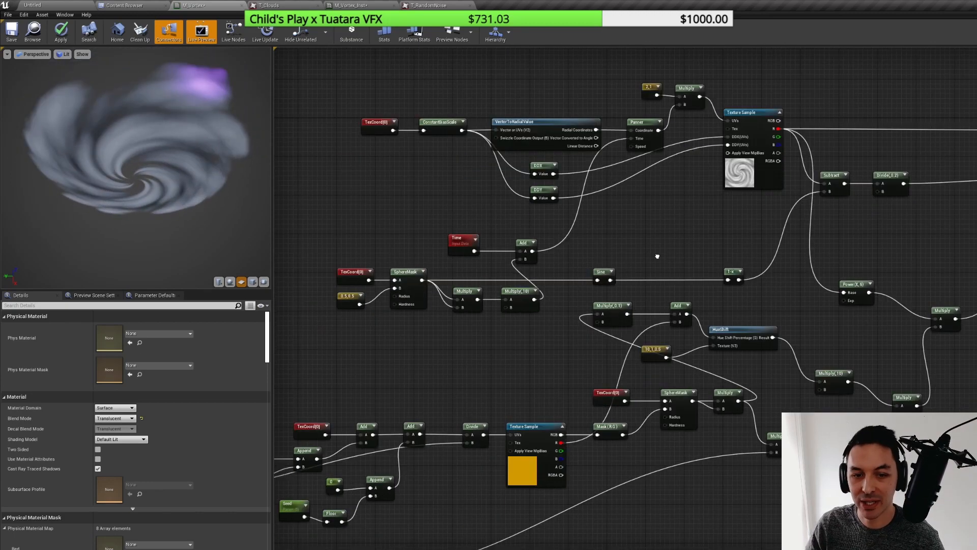
{"action": "right_click_drag", "start_coordinate": [543, 341], "coordinate": [612, 289]}
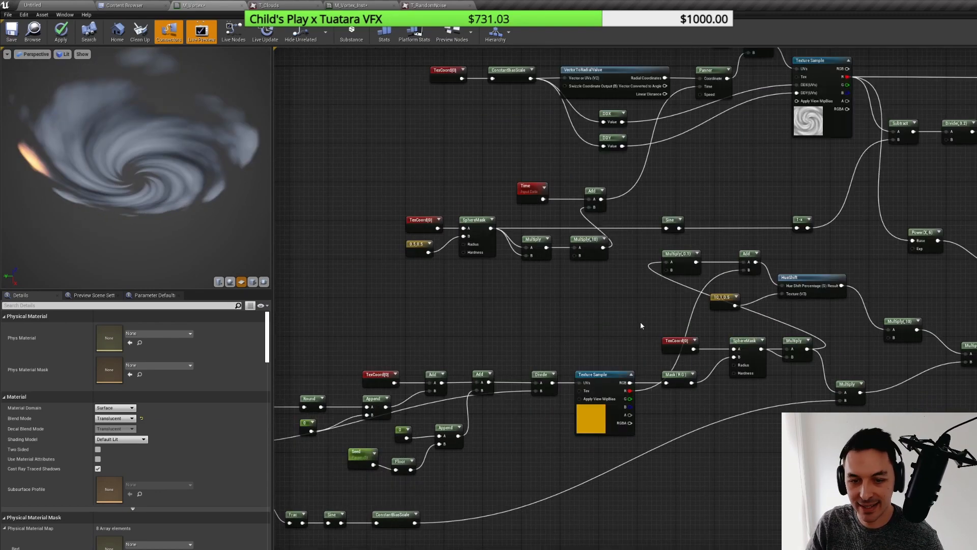
{"action": "right_click_drag", "start_coordinate": [623, 295], "coordinate": [578, 319]}
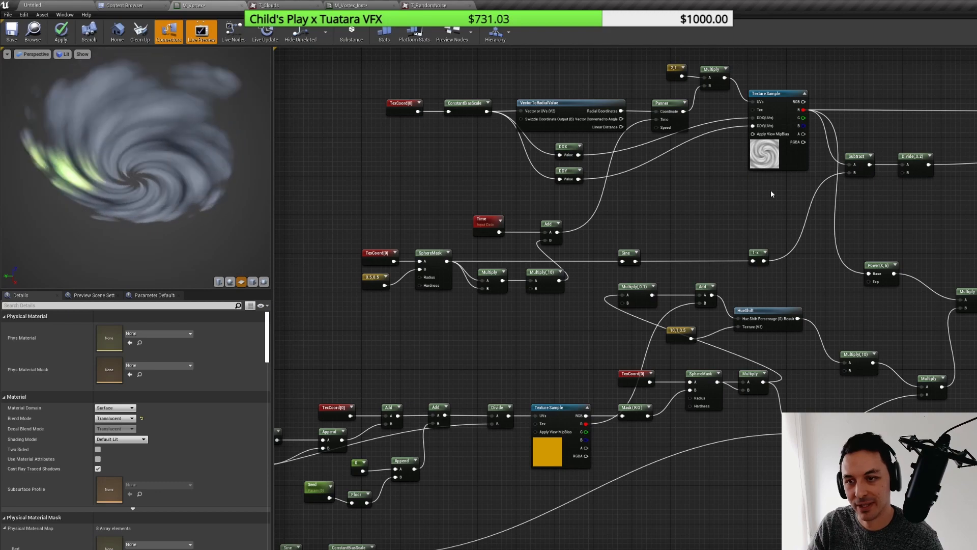
{"action": "right_click_drag", "start_coordinate": [771, 194], "coordinate": [680, 233]}
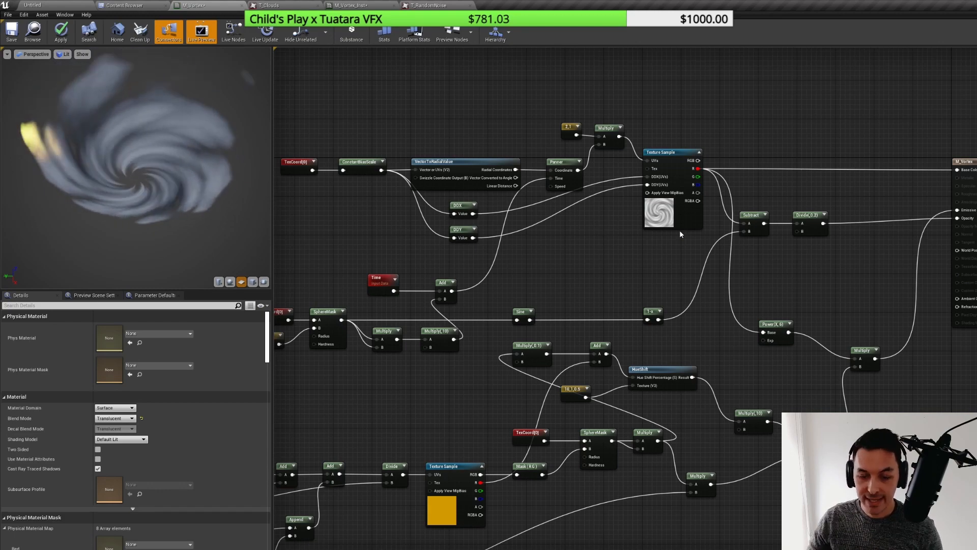
{"action": "right_click_drag", "start_coordinate": [603, 270], "coordinate": [627, 218]}
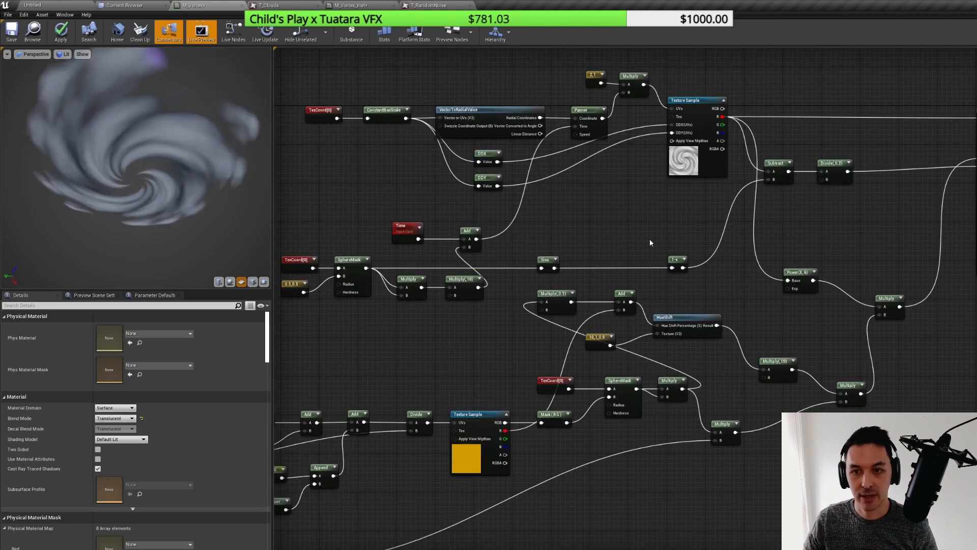
- Open T_RandomNoise from its Texture Sample, inspect its blue channel alone, then close the texture and return to the M_Vortex graph
{"action": "left_click", "coordinate": [682, 163]}
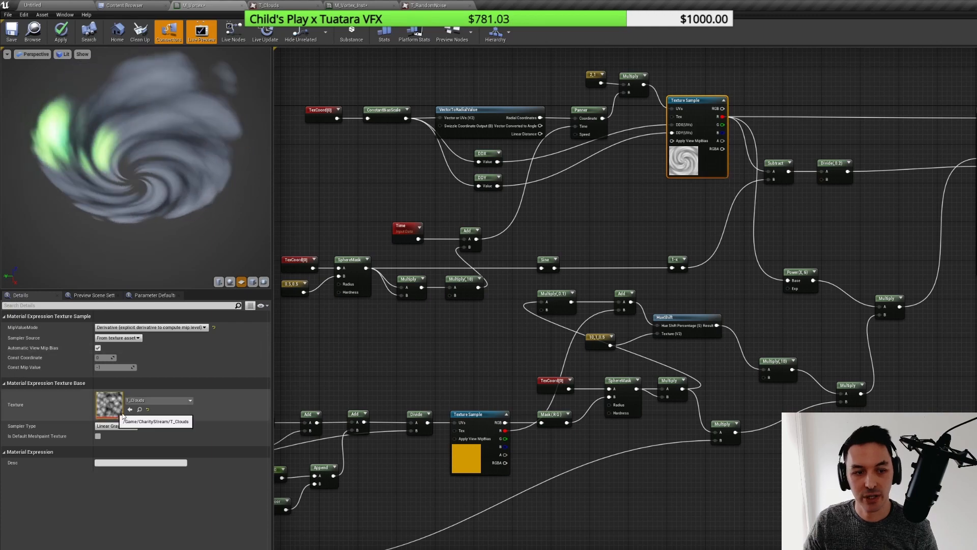
{"action": "left_click", "coordinate": [478, 415]}
{"action": "double_click", "coordinate": [106, 405]}
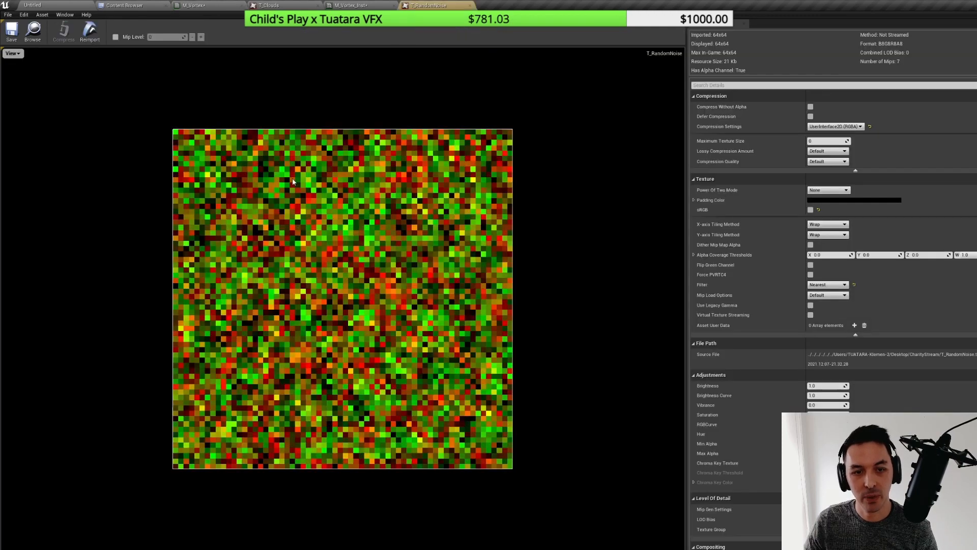
{"action": "left_click", "coordinate": [12, 53]}
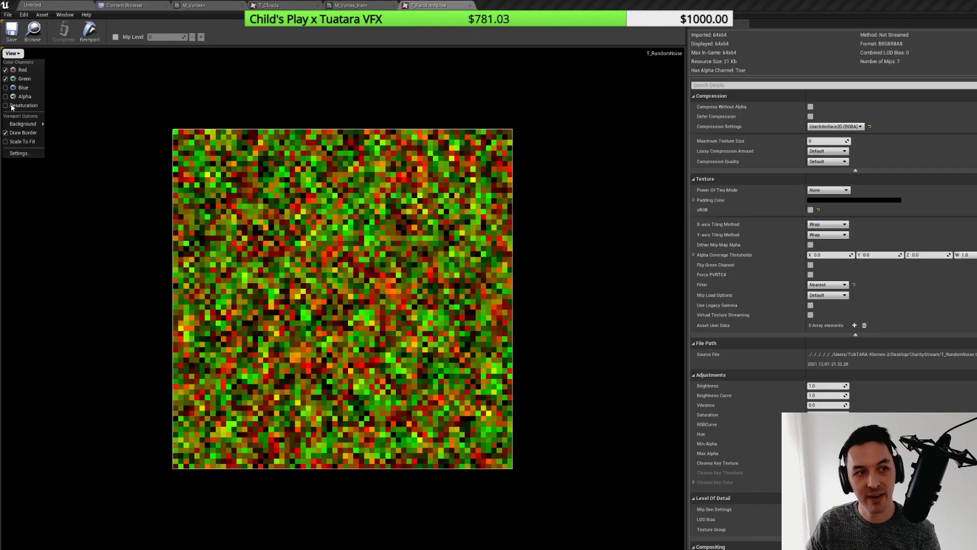
{"action": "left_click", "coordinate": [5, 78]}
{"action": "left_click", "coordinate": [6, 70]}
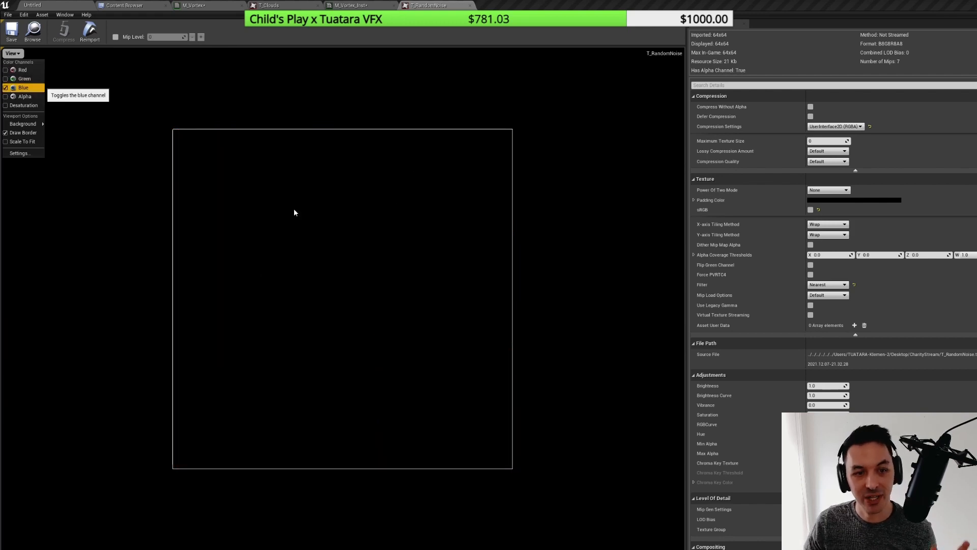
{"action": "left_click", "coordinate": [469, 6]}
{"action": "left_click", "coordinate": [208, 5]}
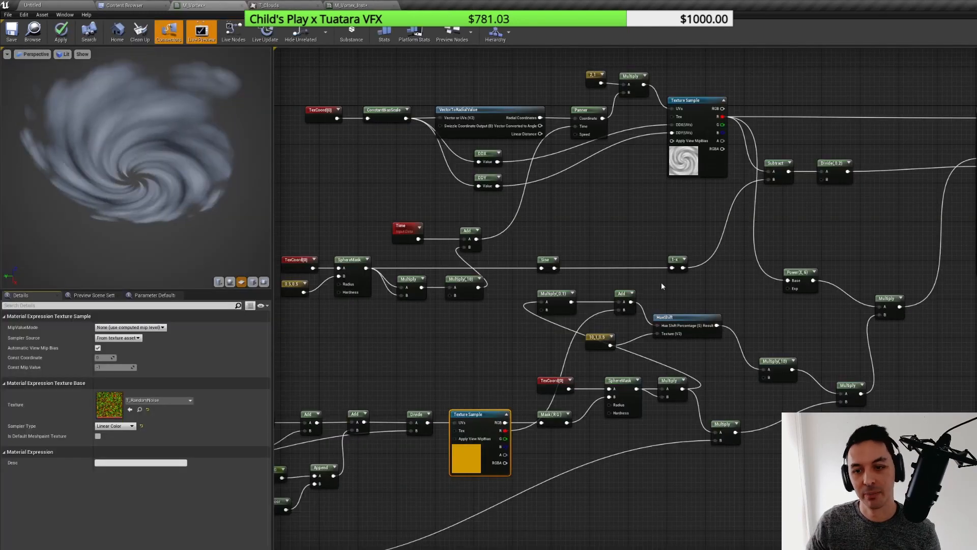
{"action": "left_click", "coordinate": [653, 235]}
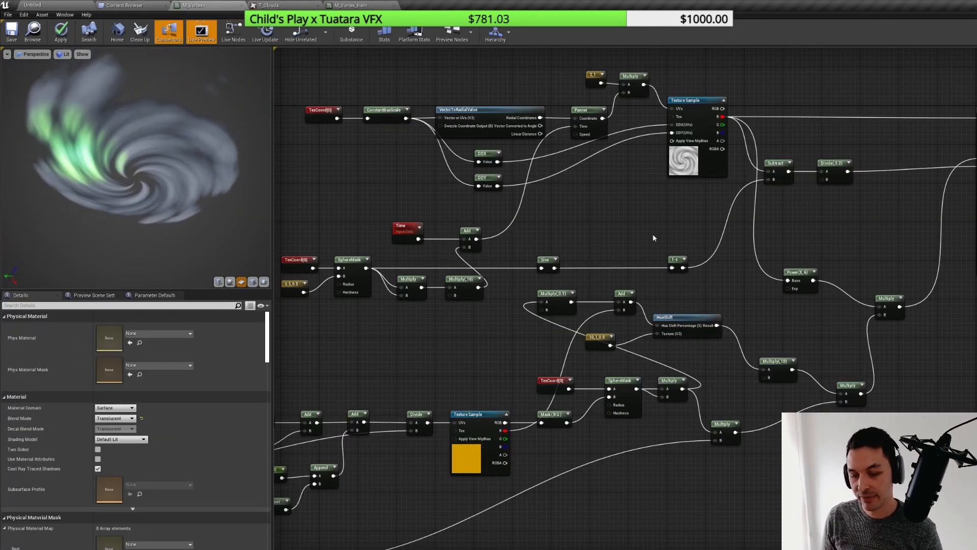